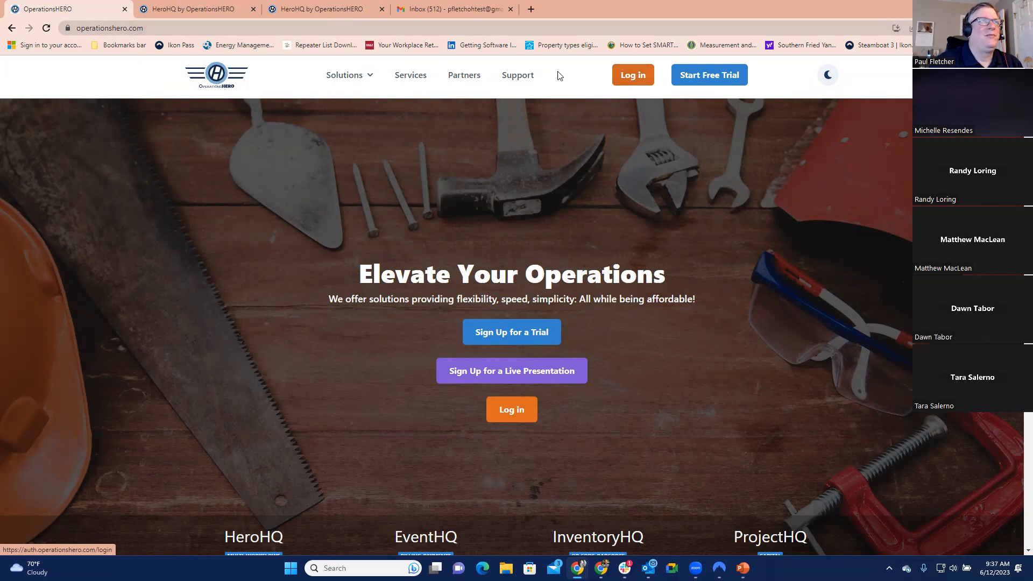
Open the OperationsHERO Support page and review its phone, email and partner contact options.
click(517, 79)
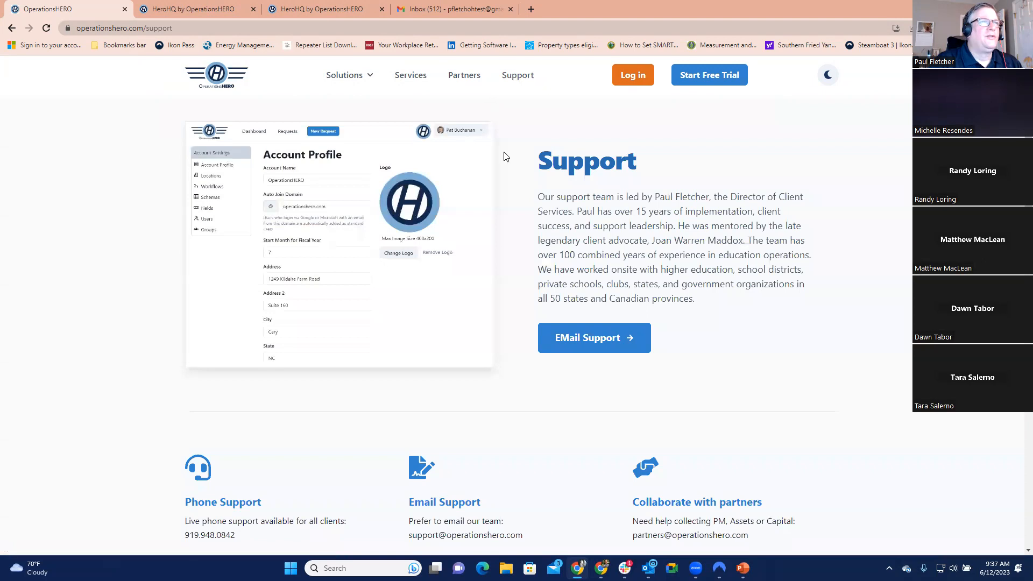
scroll(511, 159, down, 1)
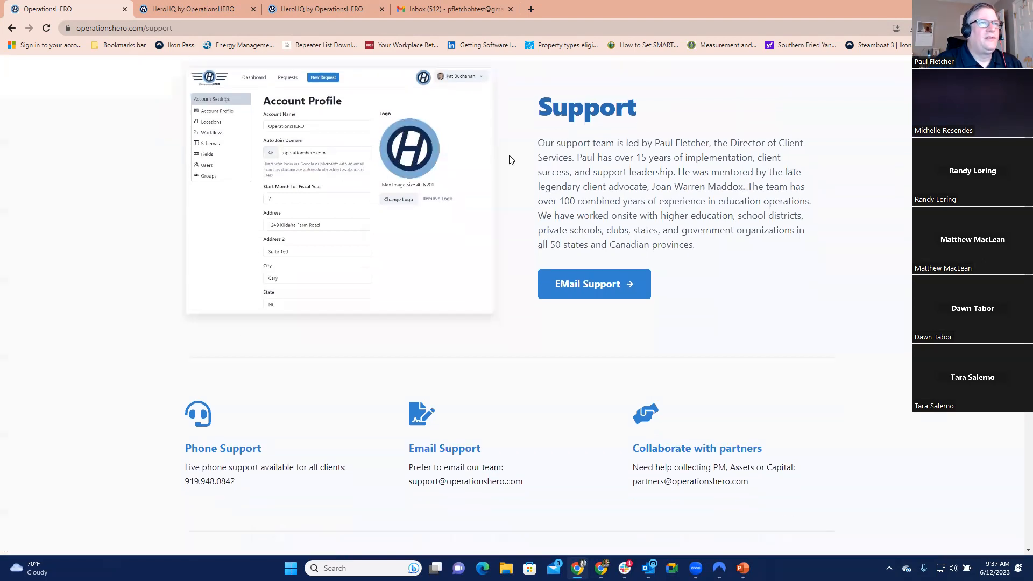
scroll(512, 160, down, 3)
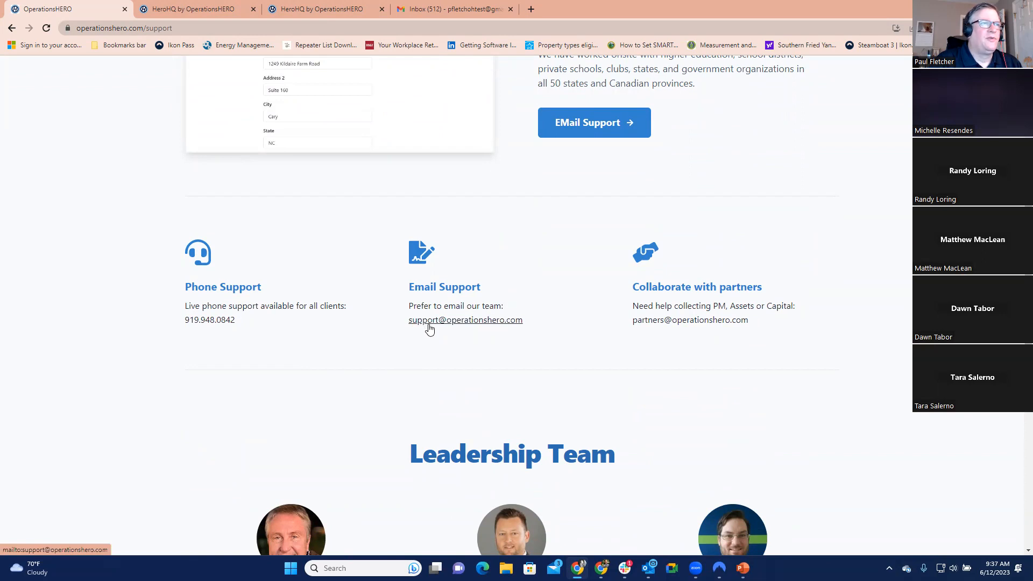
scroll(429, 329, up, 4)
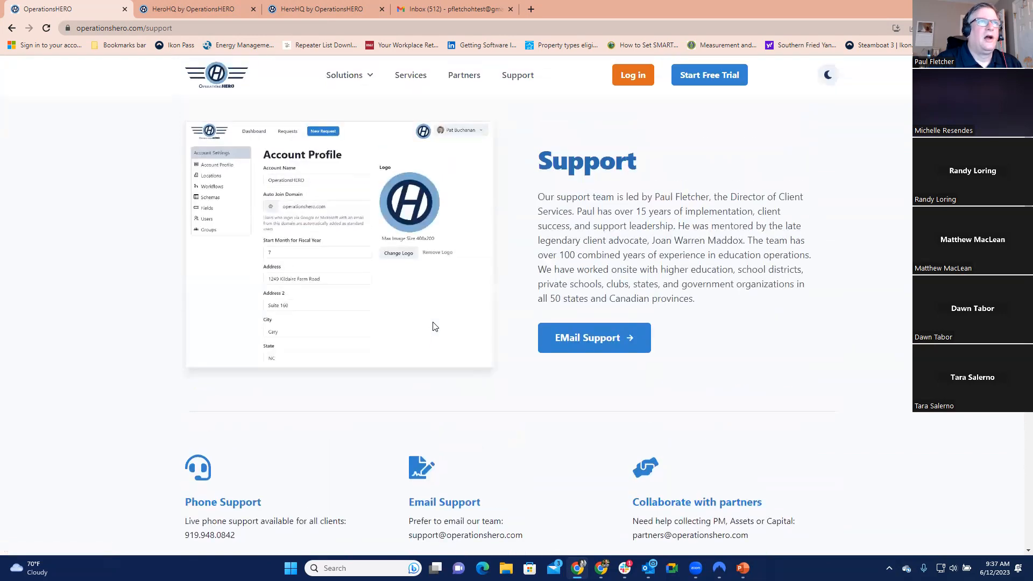
click(215, 9)
click(104, 12)
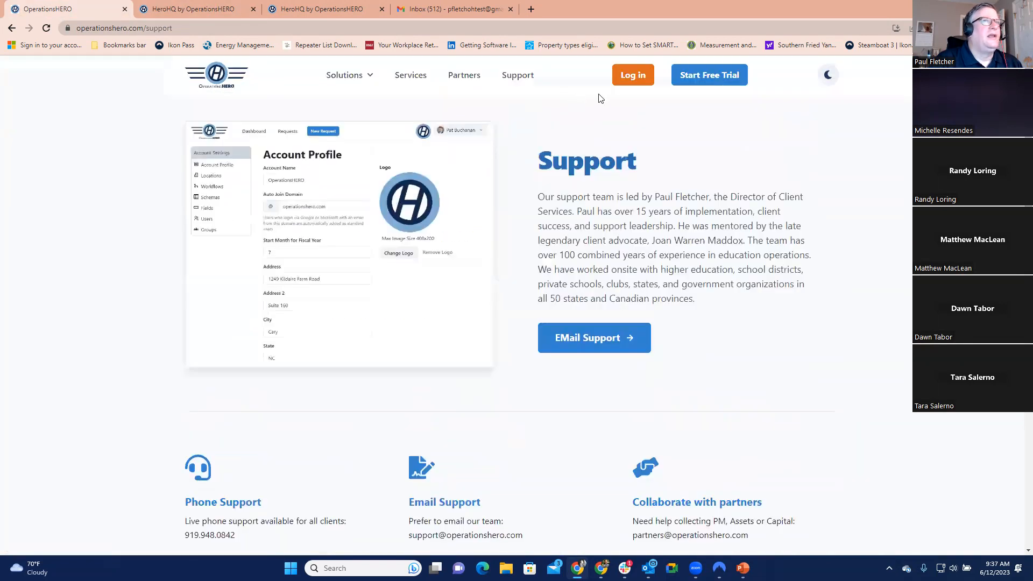
Open the application from the website's login link and log out of the current account to reach the general login page.
click(633, 76)
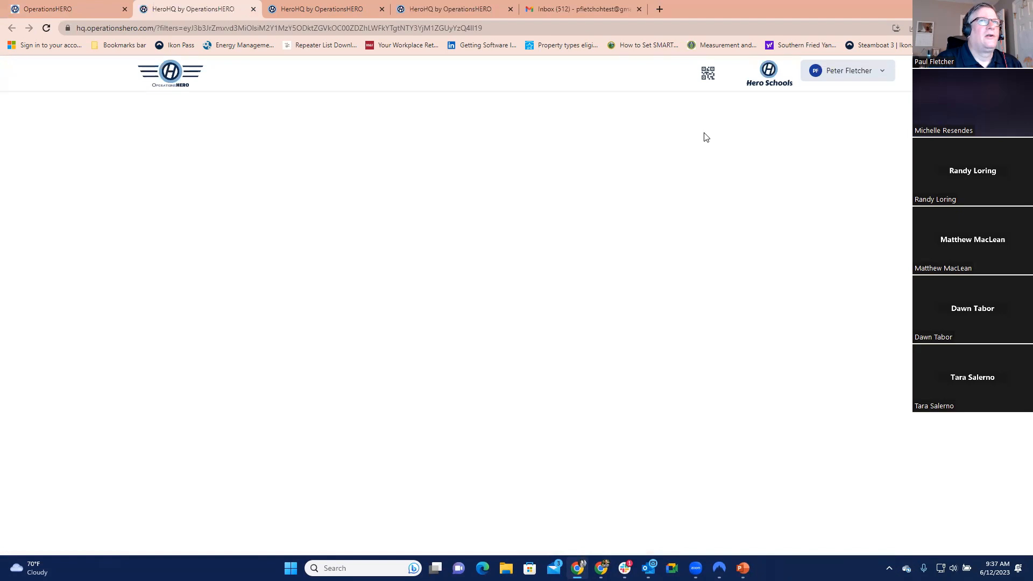
click(826, 73)
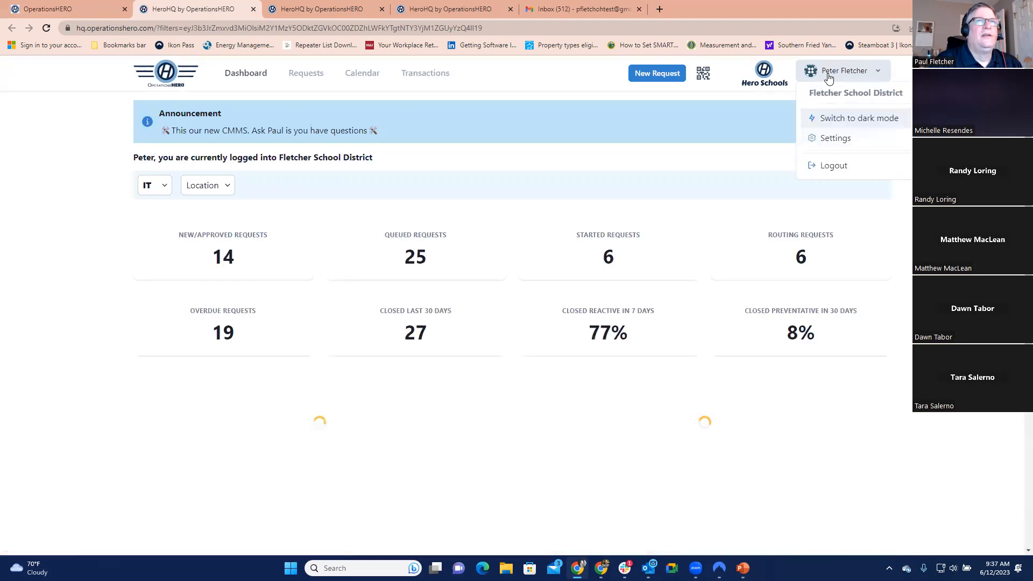
click(839, 166)
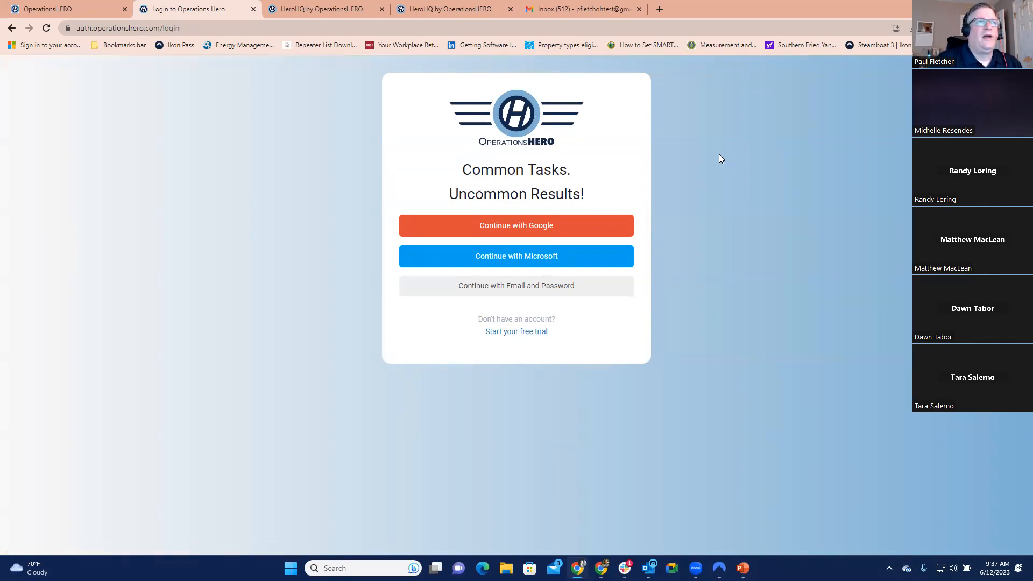
click(240, 31)
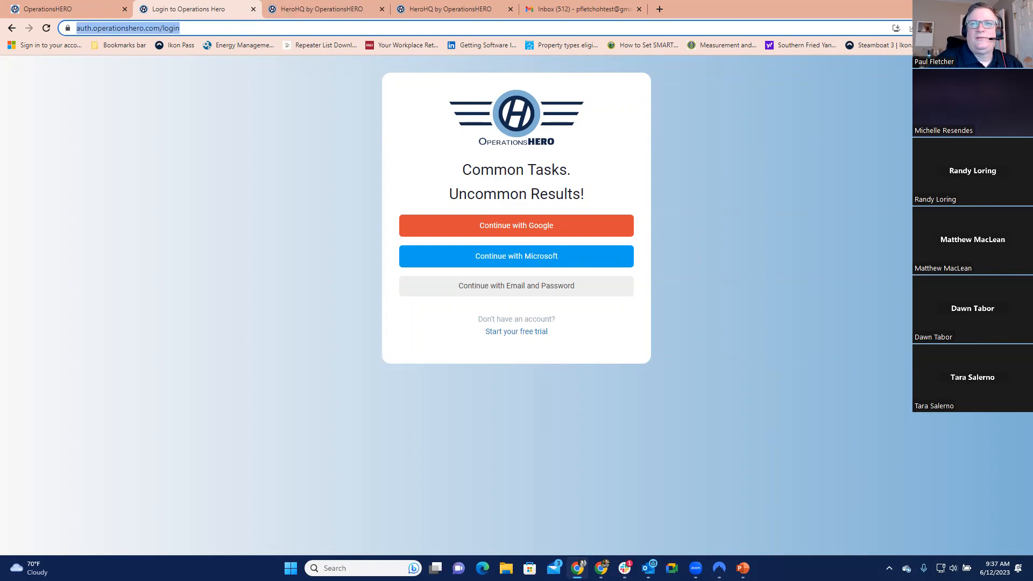
key(Escape)
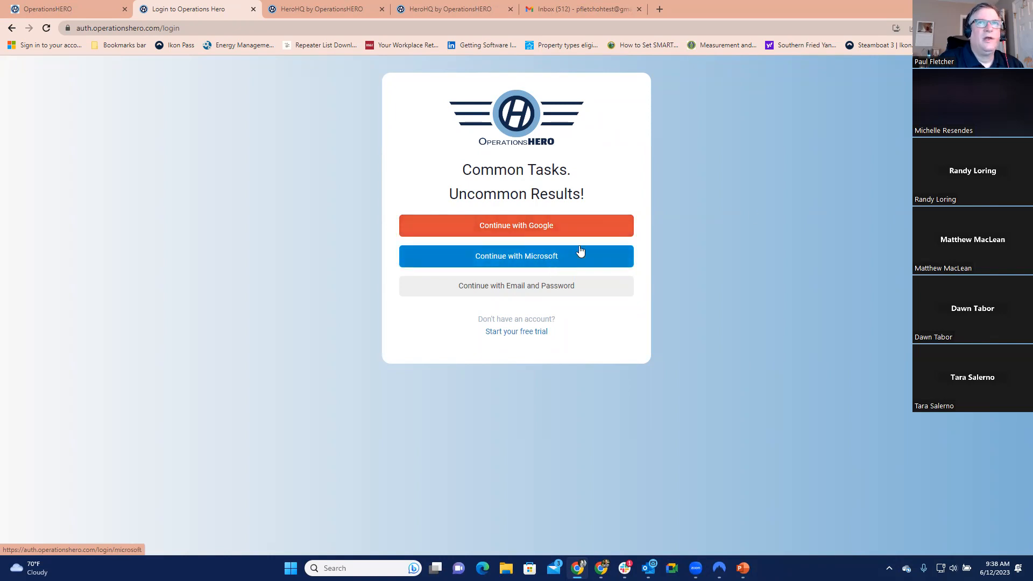
Open the bookmarked Google-Operations Hero login page and examine its provider-specific address.
click(952, 45)
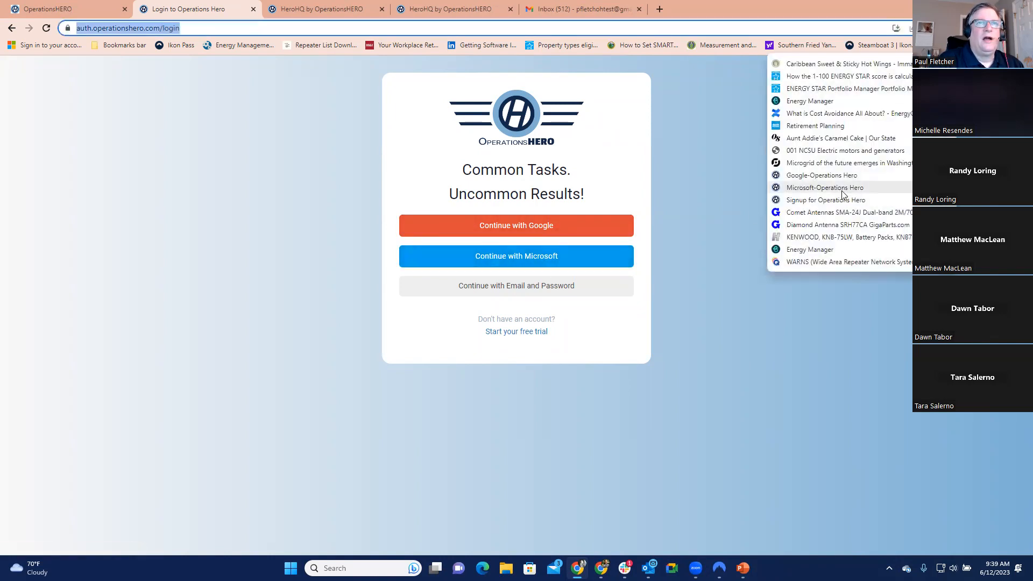
click(835, 177)
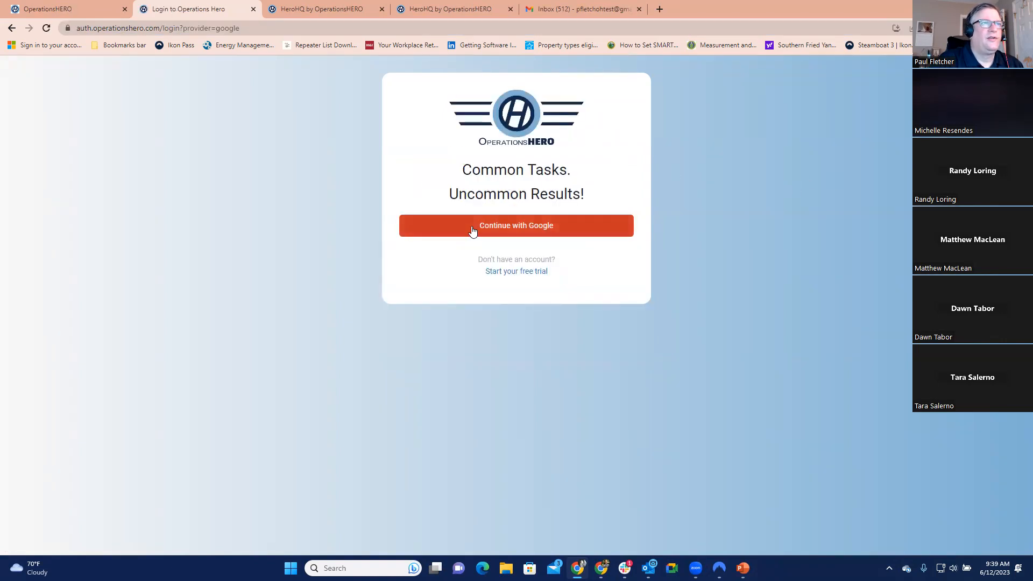
click(242, 29)
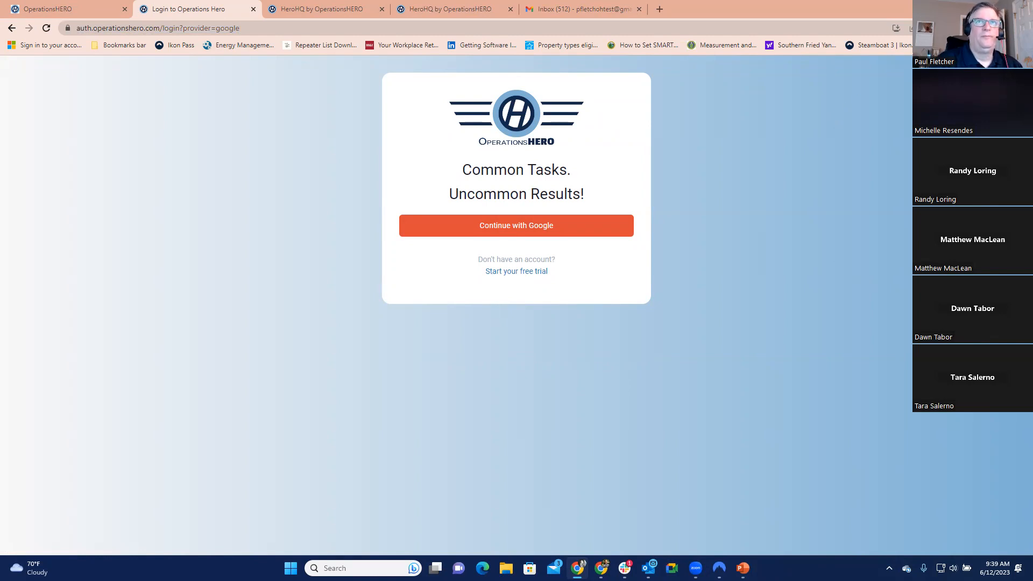
Open the bookmarked Microsoft-Operations Hero login page and examine its provider-specific address.
click(950, 45)
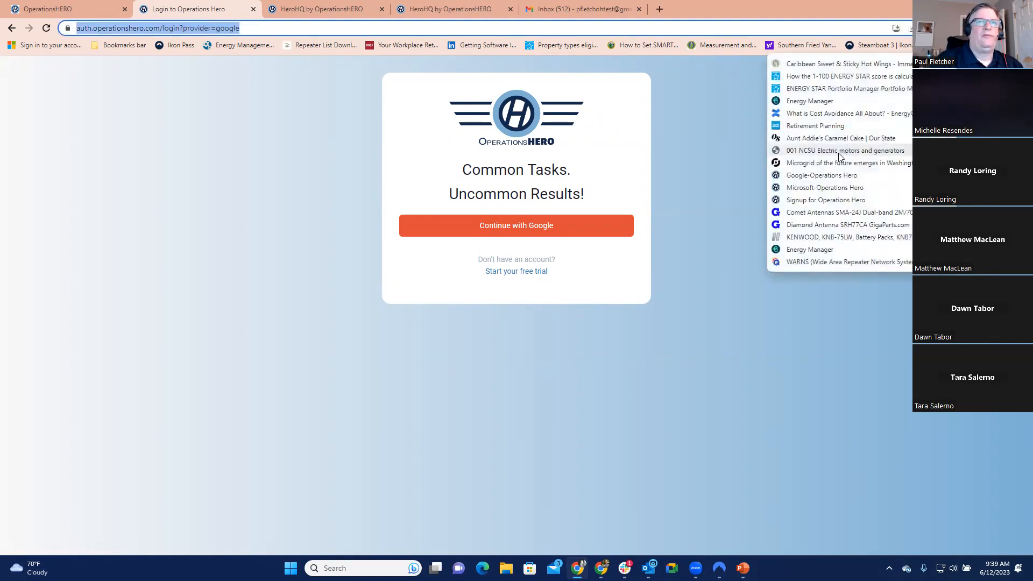
click(832, 187)
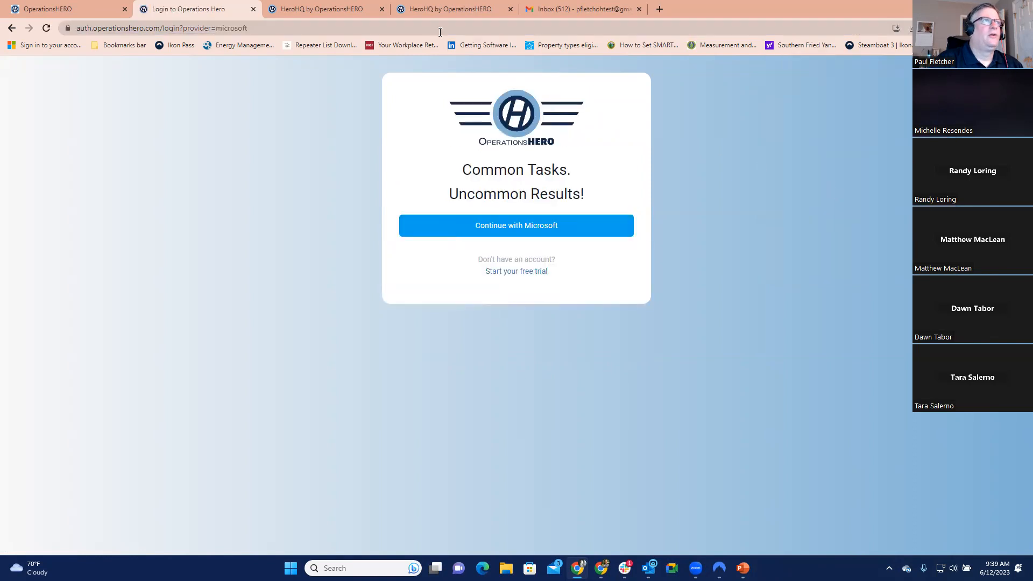
click(302, 30)
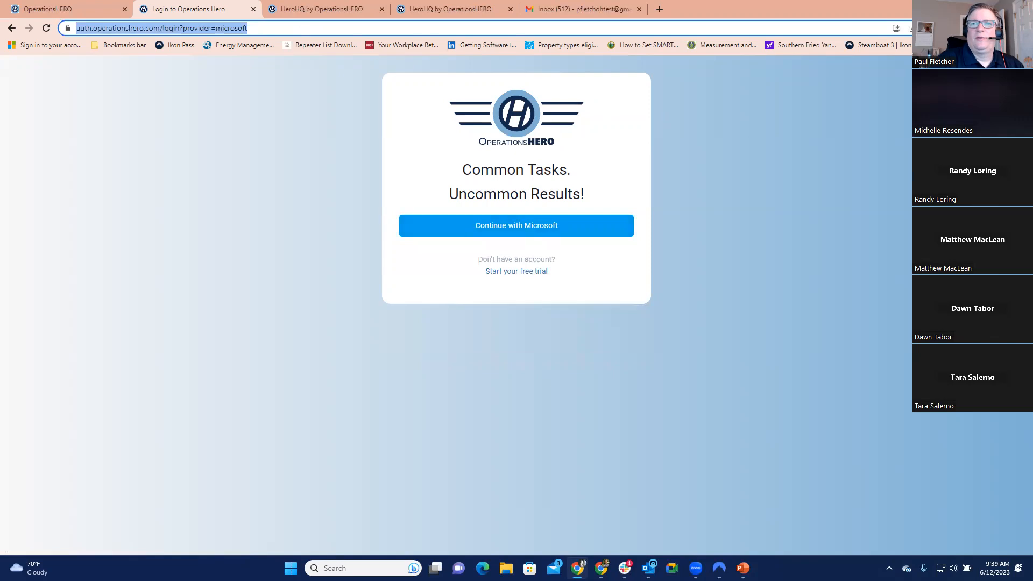
key(Escape)
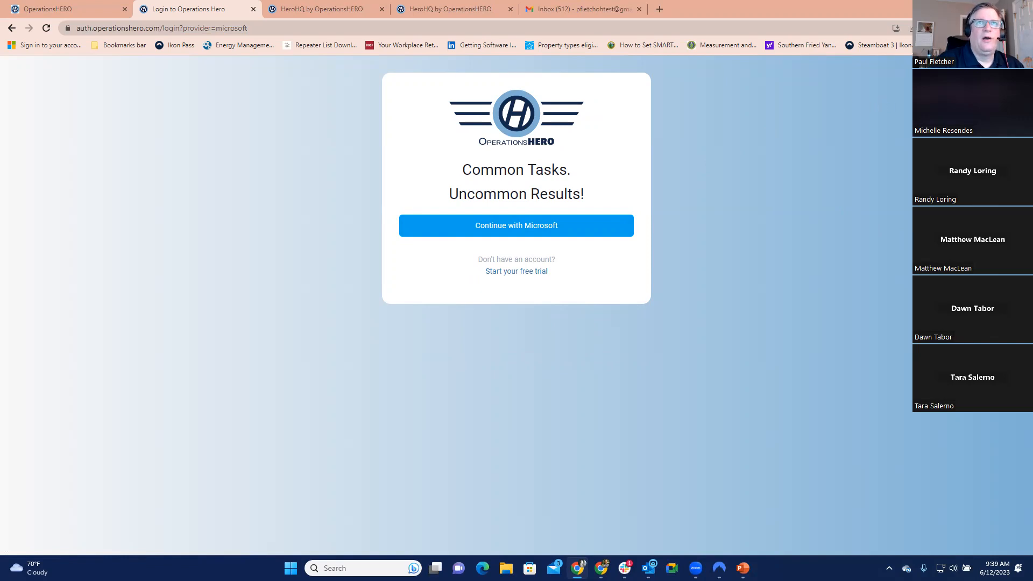
Return to the bookmarked Google login page and sign in with the second listed Google account.
click(837, 176)
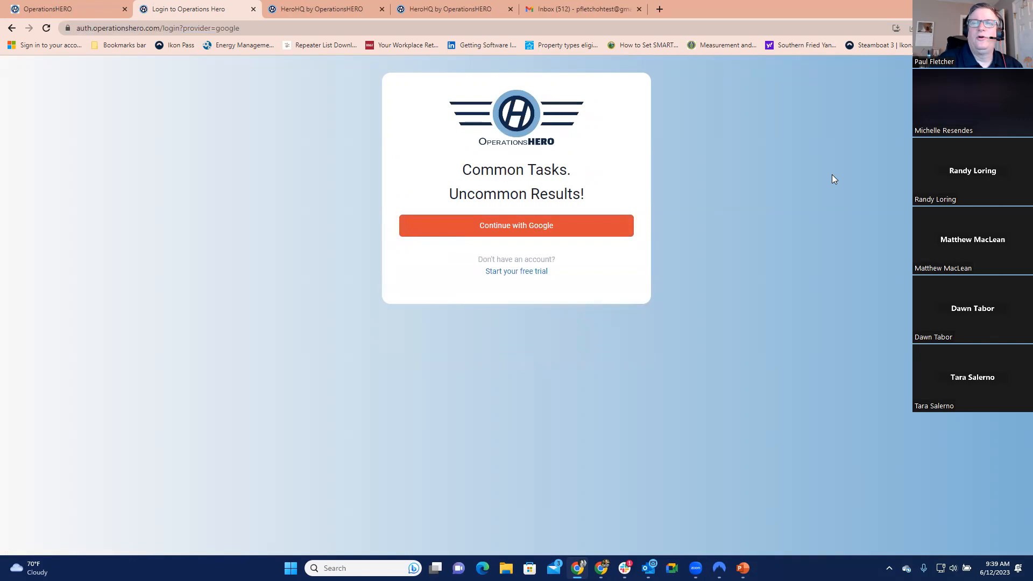
click(455, 226)
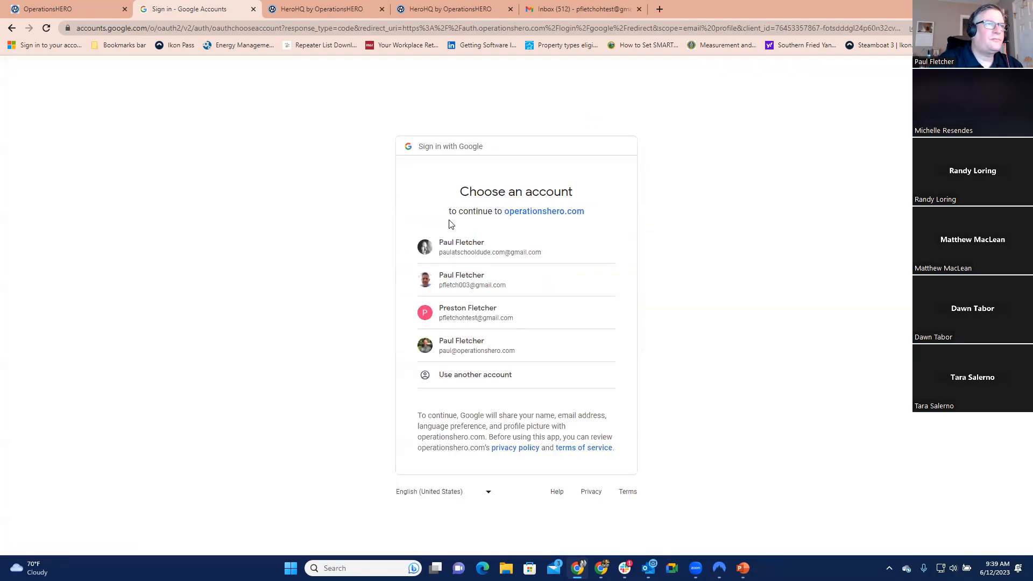
click(452, 286)
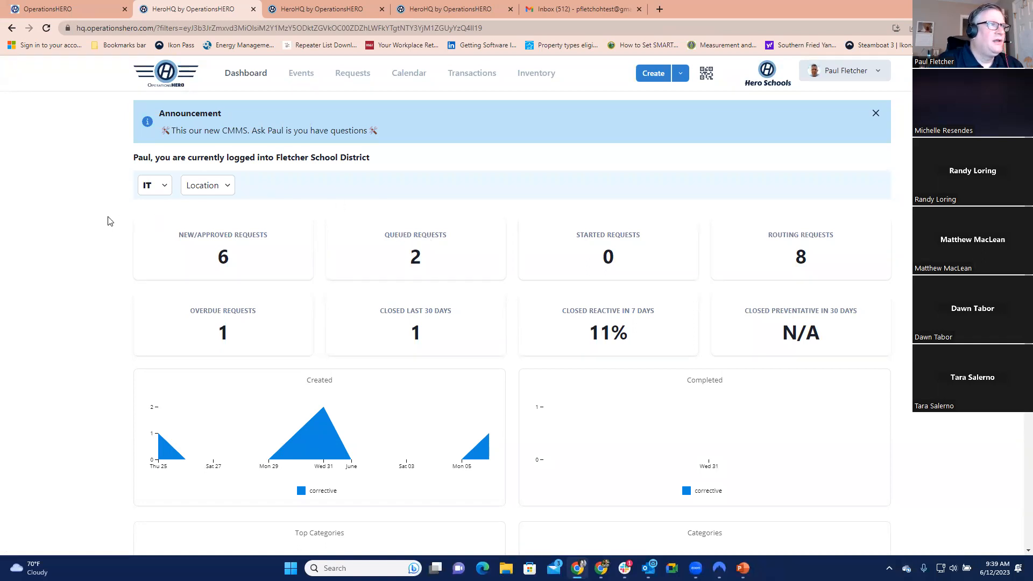
Filter the dashboard to the WO workflow only, removing IT from the workflow selection.
click(143, 186)
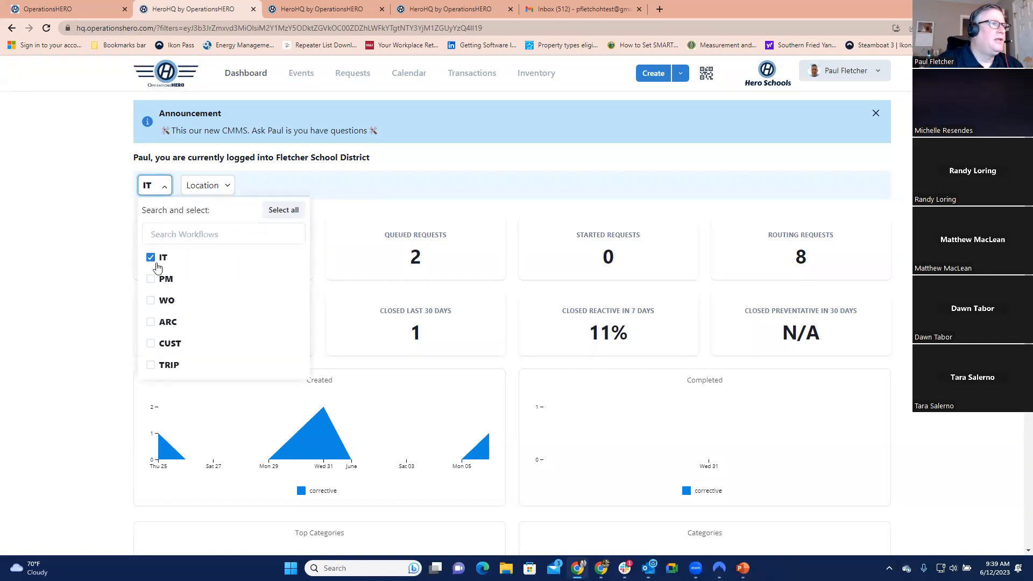
click(151, 301)
click(151, 257)
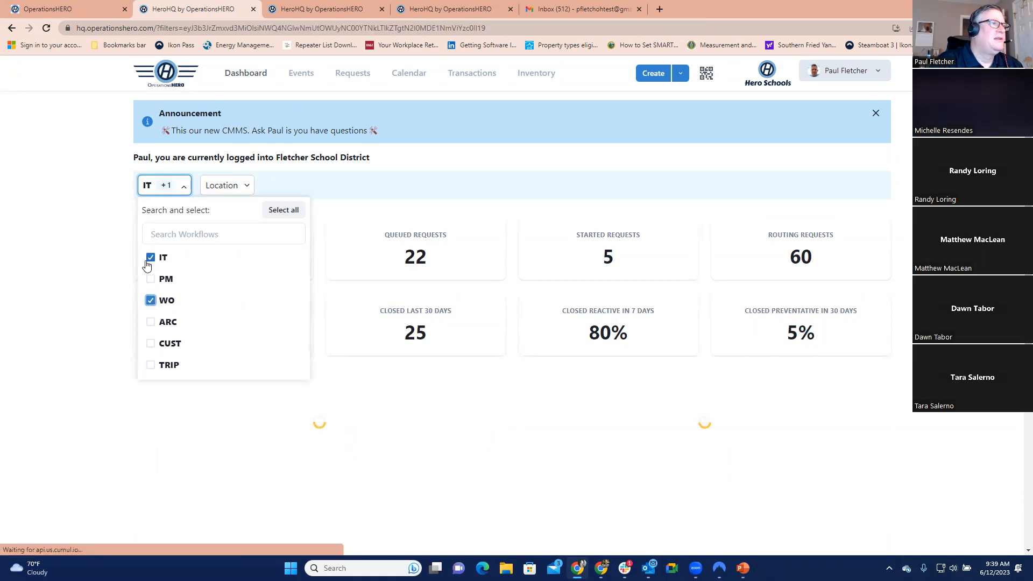
click(74, 237)
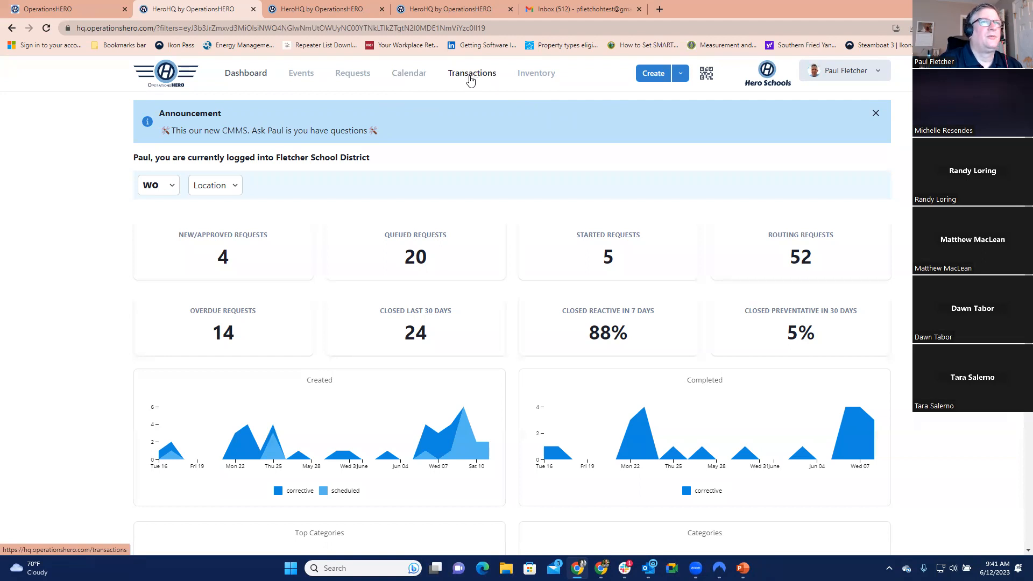
Review the options for creating new items and the administrator's account menu with its Account, HeroHQ, EventsHQ and InventoryHQ settings.
click(680, 79)
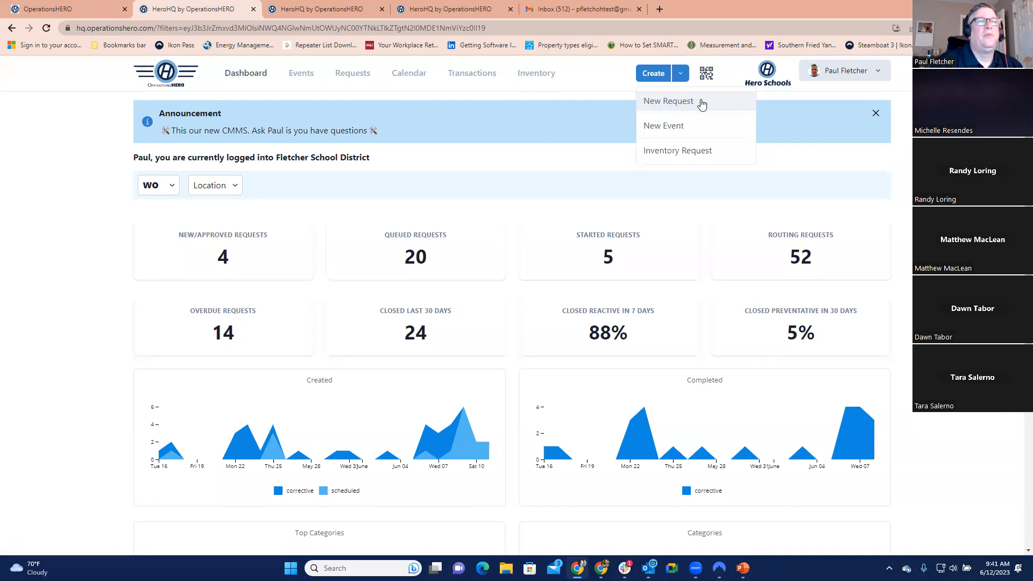
click(615, 79)
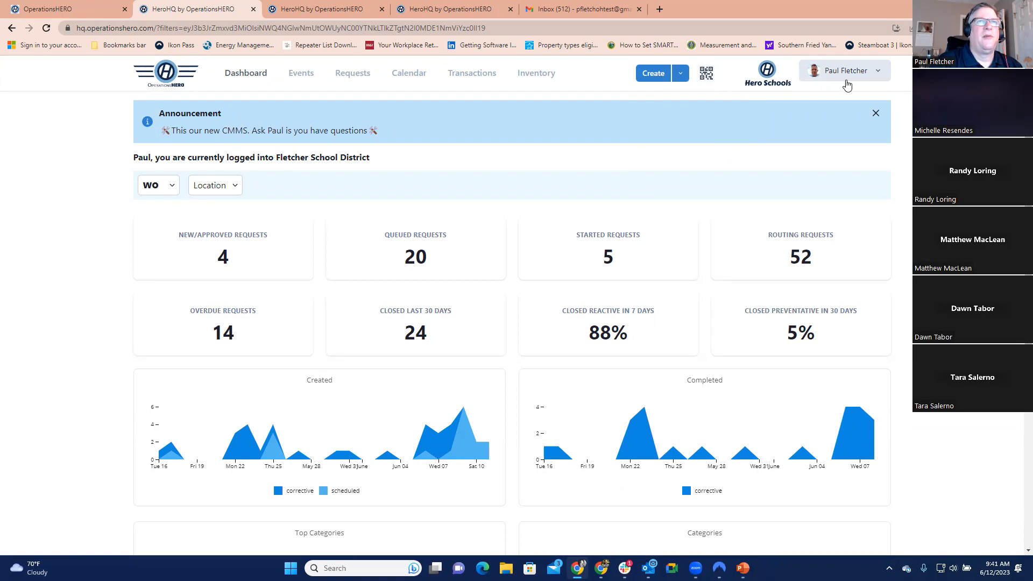
click(855, 78)
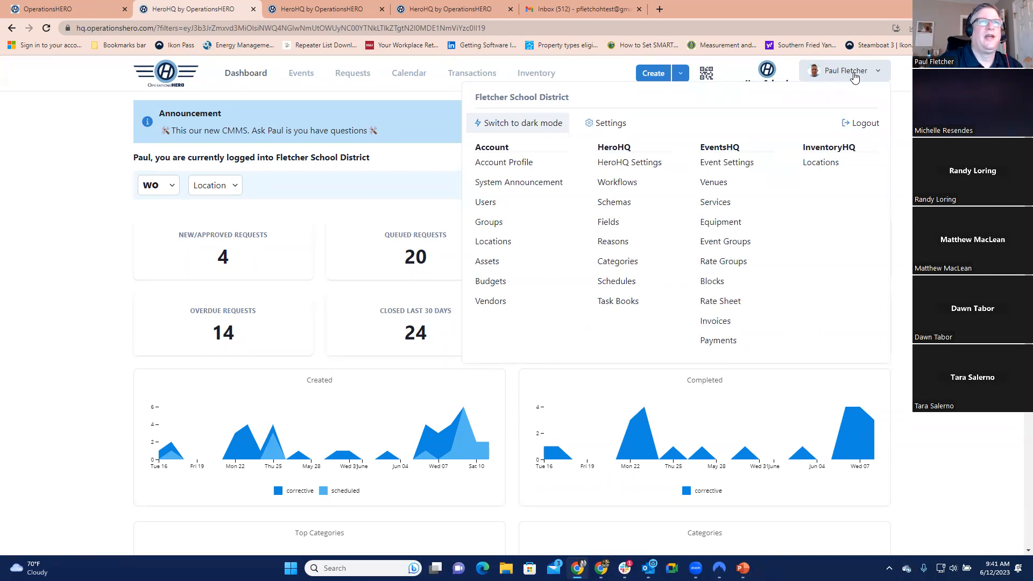
click(854, 74)
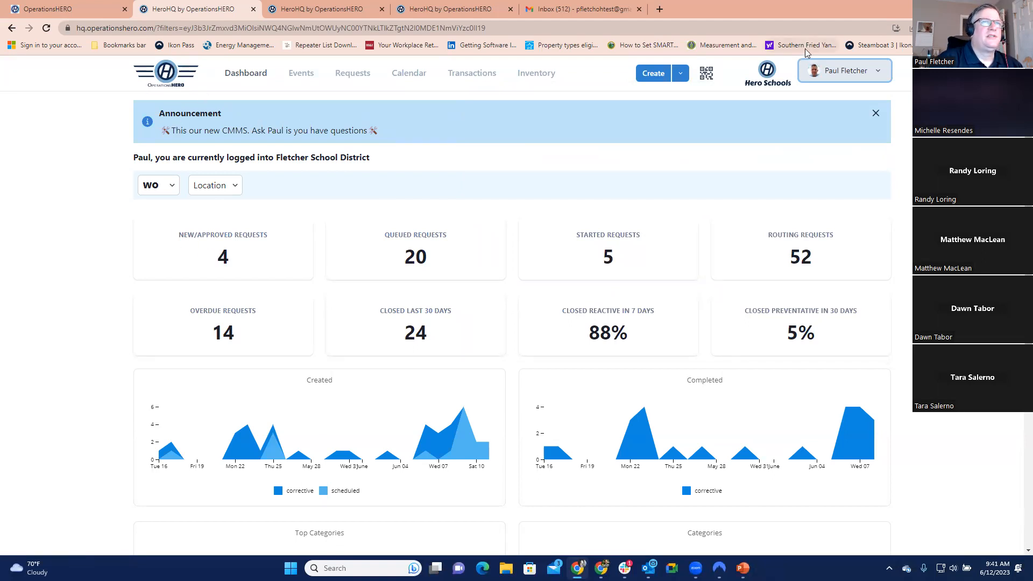
click(833, 77)
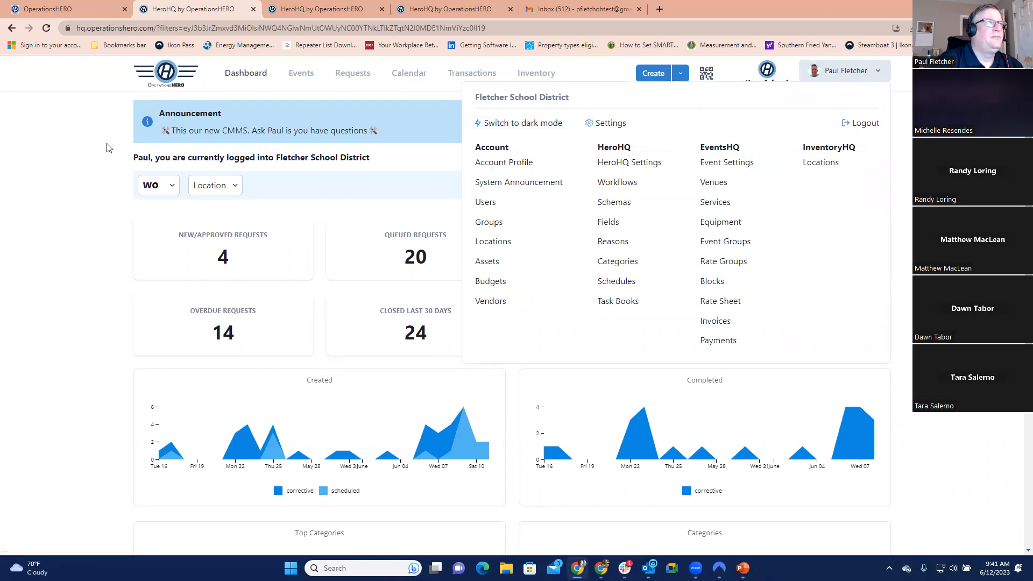
click(44, 136)
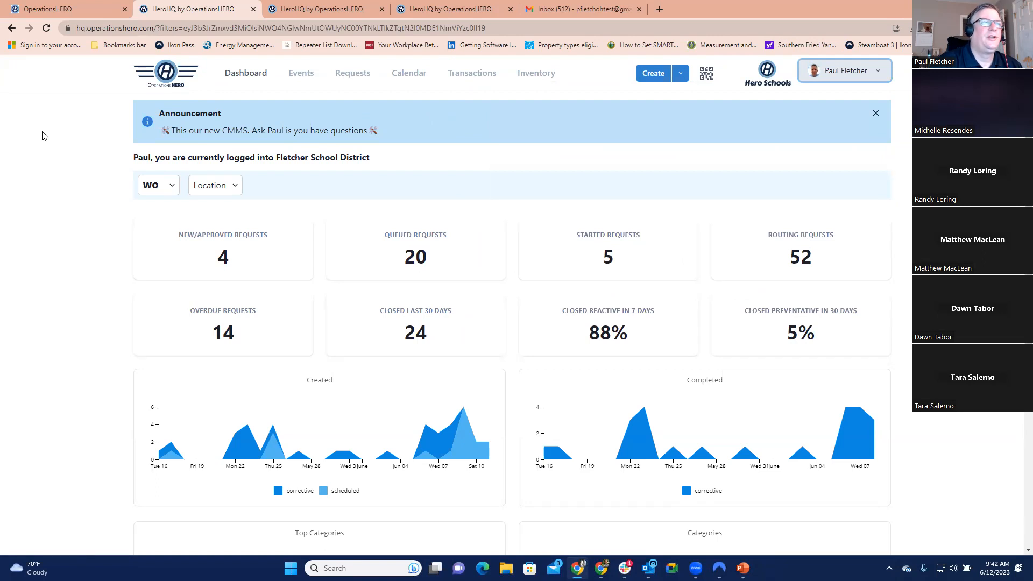
Examine the dashboard's request figures and its Created, Completed and category charts, and show the Created chart's download options.
scroll(76, 185, down, 2)
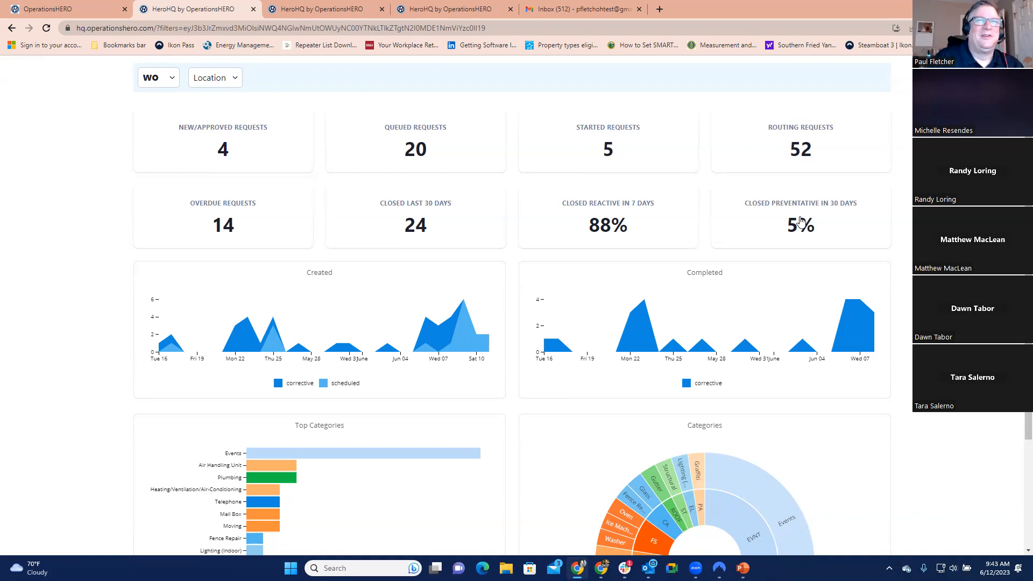
scroll(800, 218, down, 3)
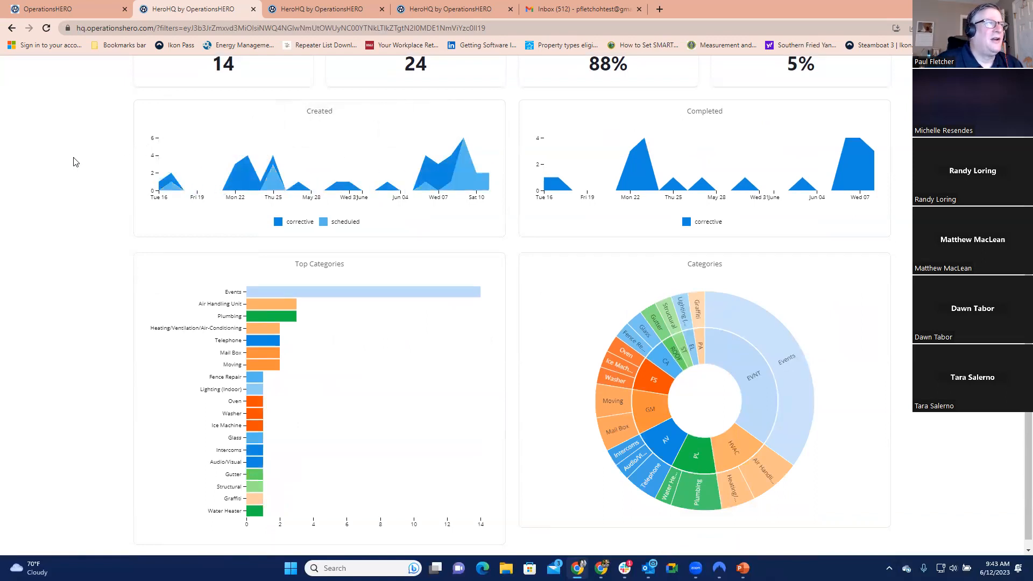
scroll(78, 163, down, 1)
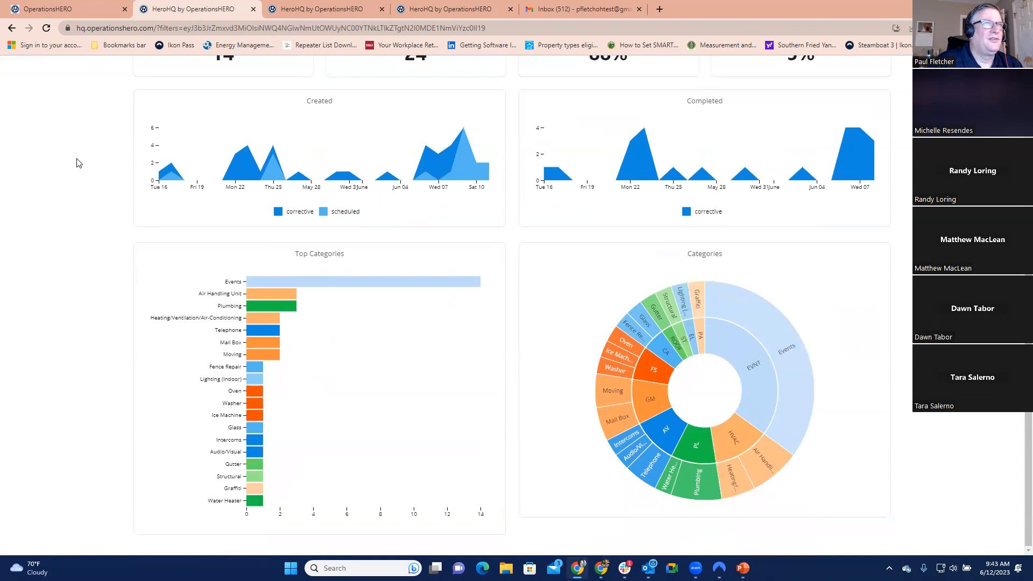
scroll(77, 161, up, 3)
scroll(77, 162, down, 3)
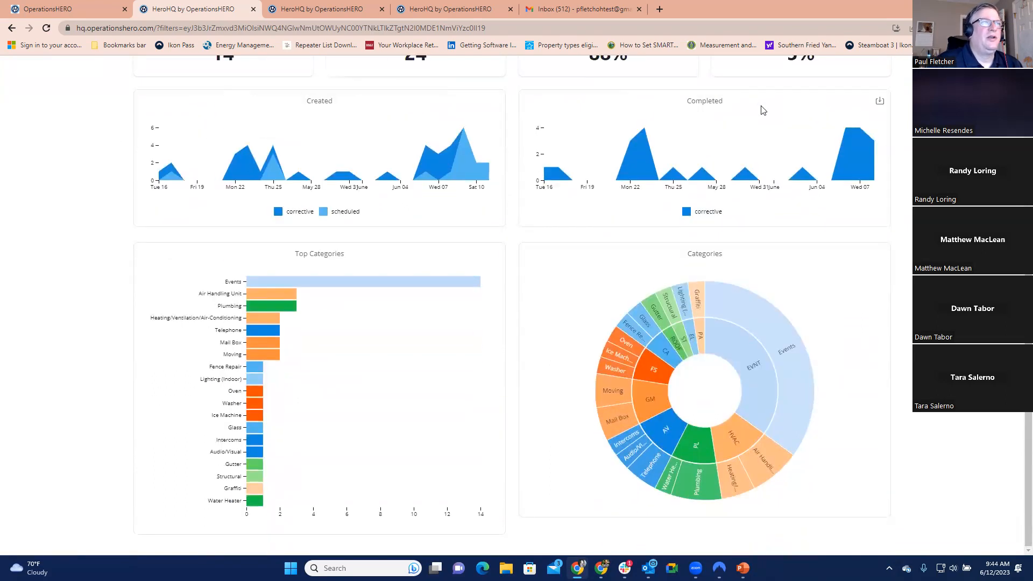
mouse_move(210, 148)
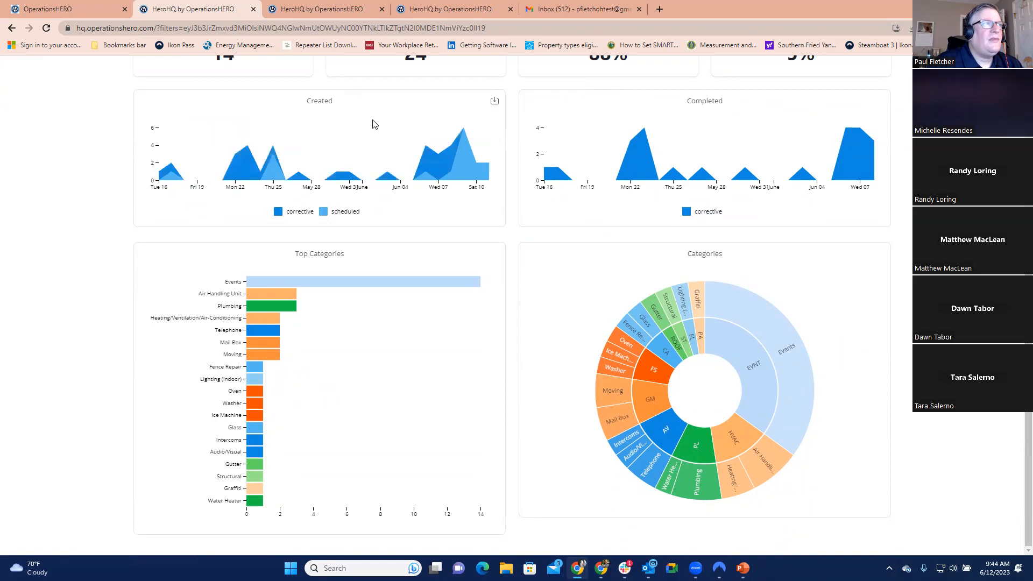
click(494, 102)
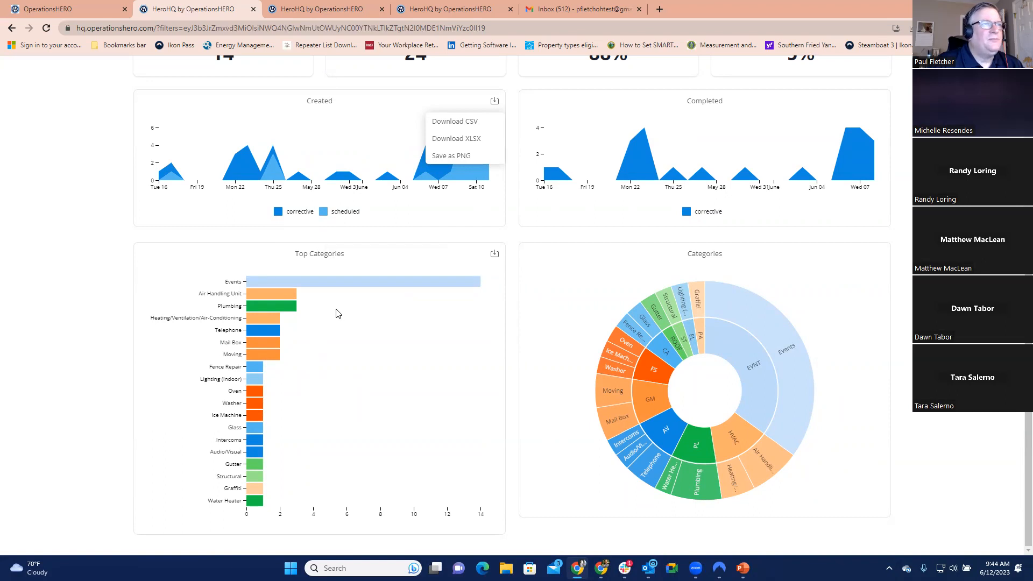
Show the Top Categories chart's download options and examine the segments of the Categories chart, including HVAC, Oven, Mail Box and Moving.
click(495, 254)
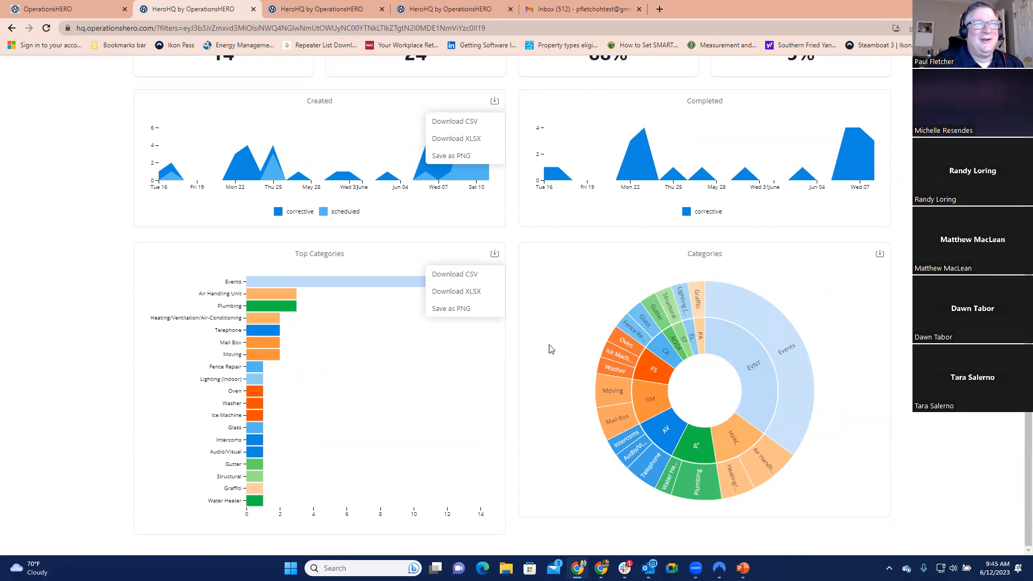
mouse_move(671, 357)
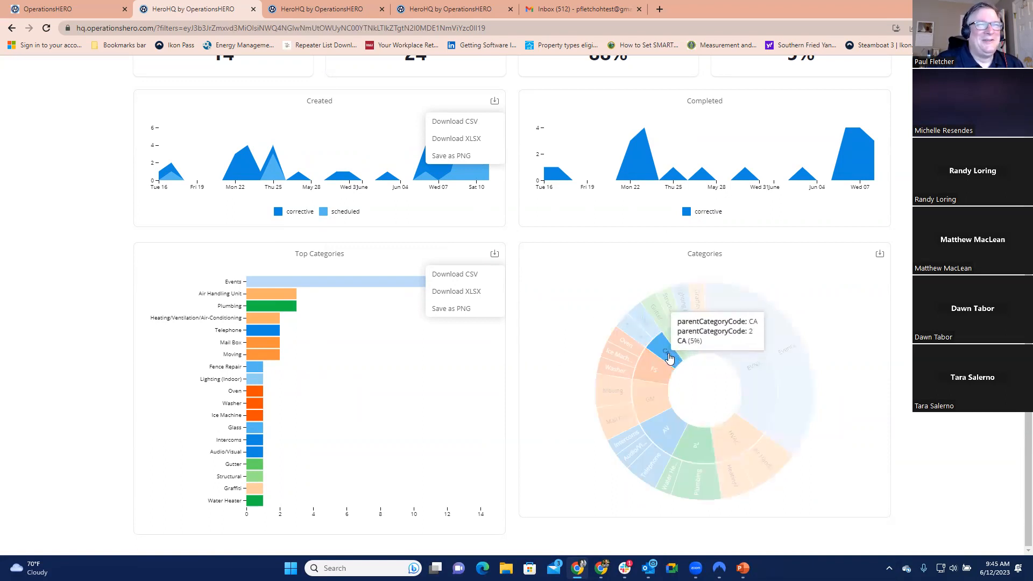
mouse_move(655, 380)
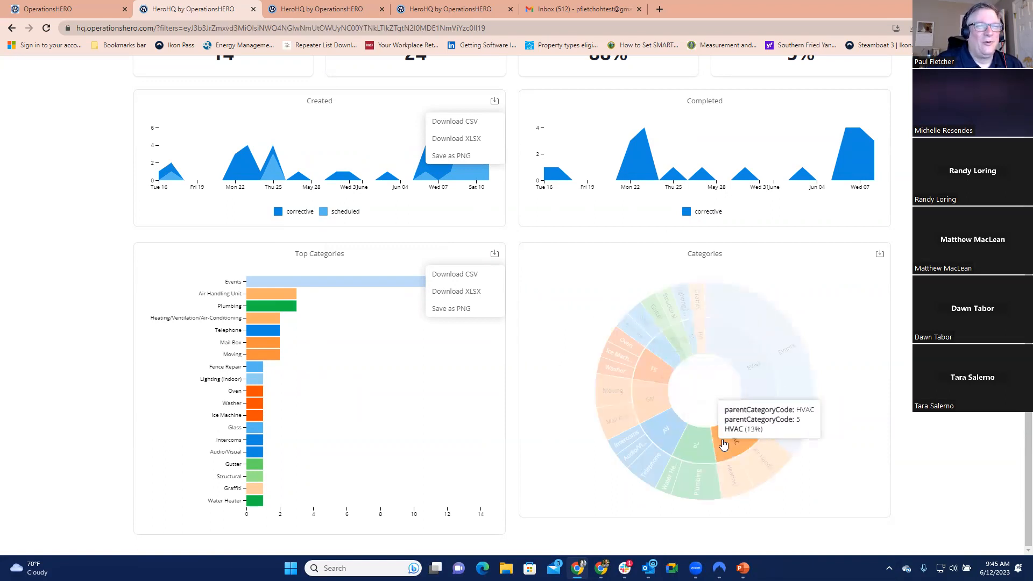
mouse_move(754, 377)
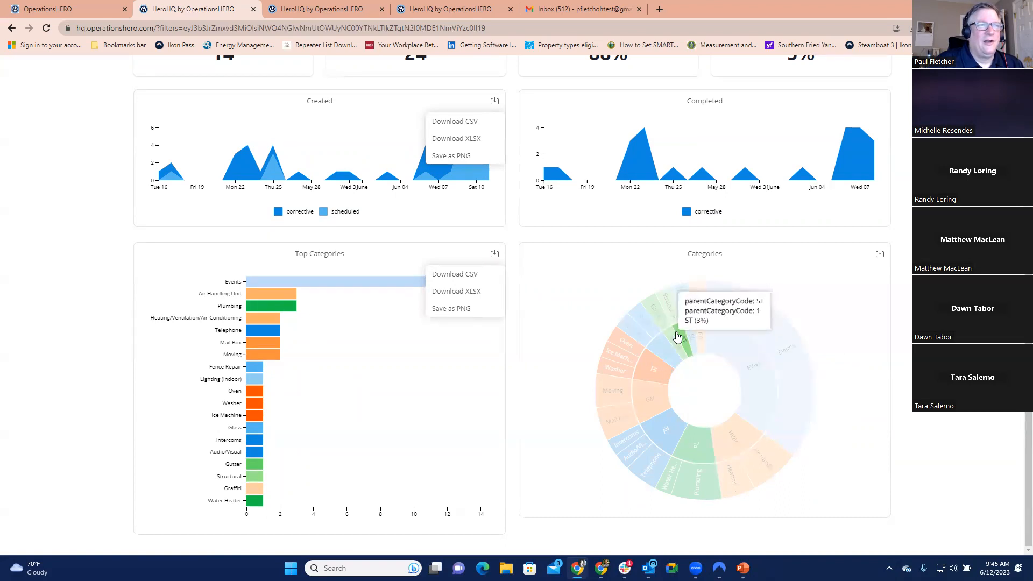
mouse_move(660, 330)
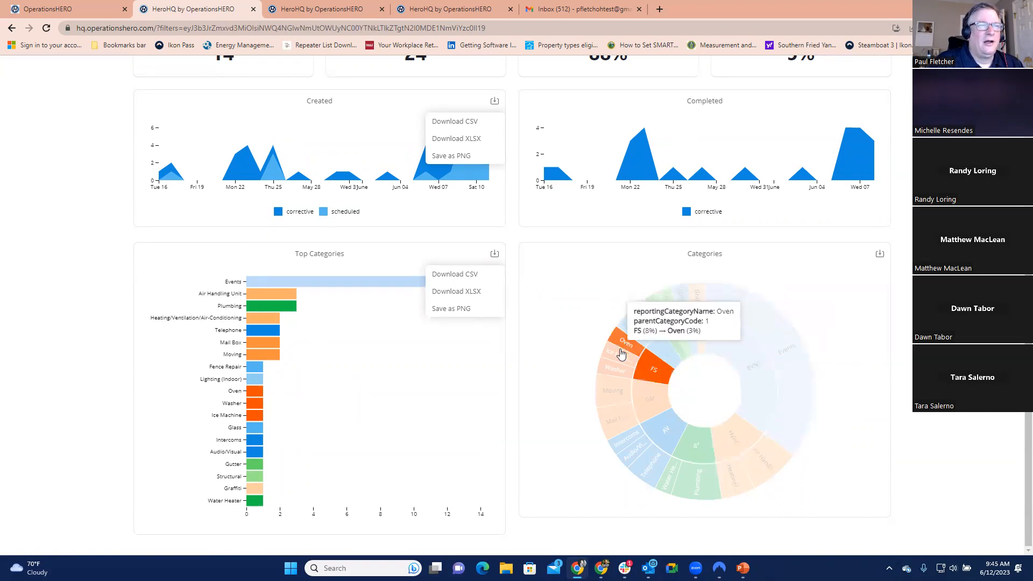
mouse_move(622, 409)
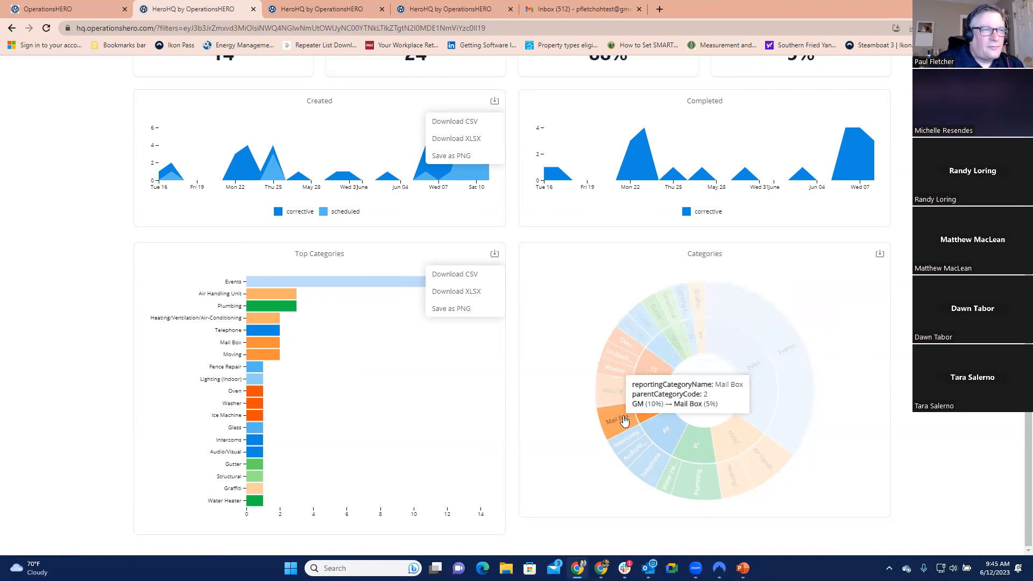
mouse_move(635, 467)
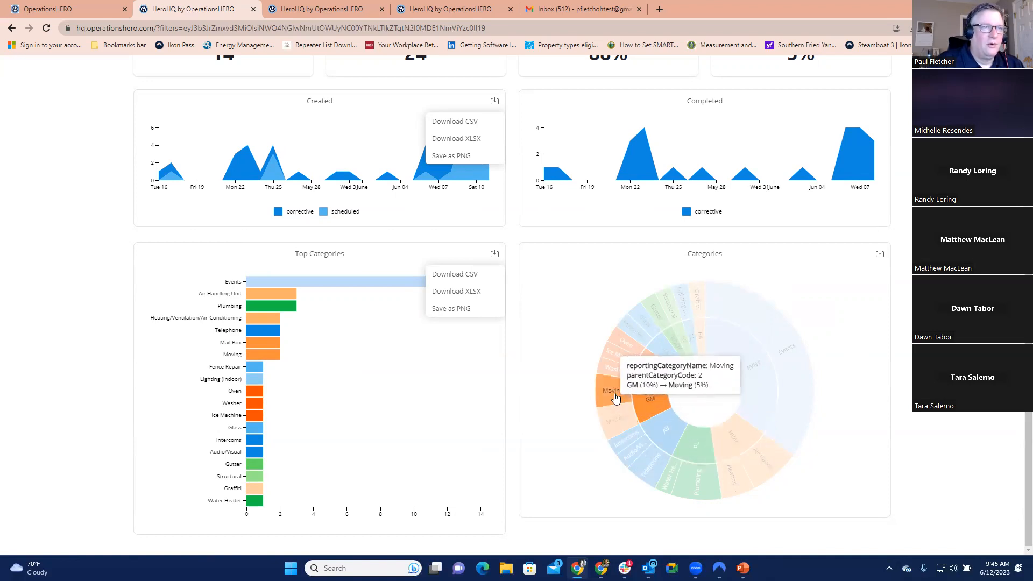
mouse_move(626, 343)
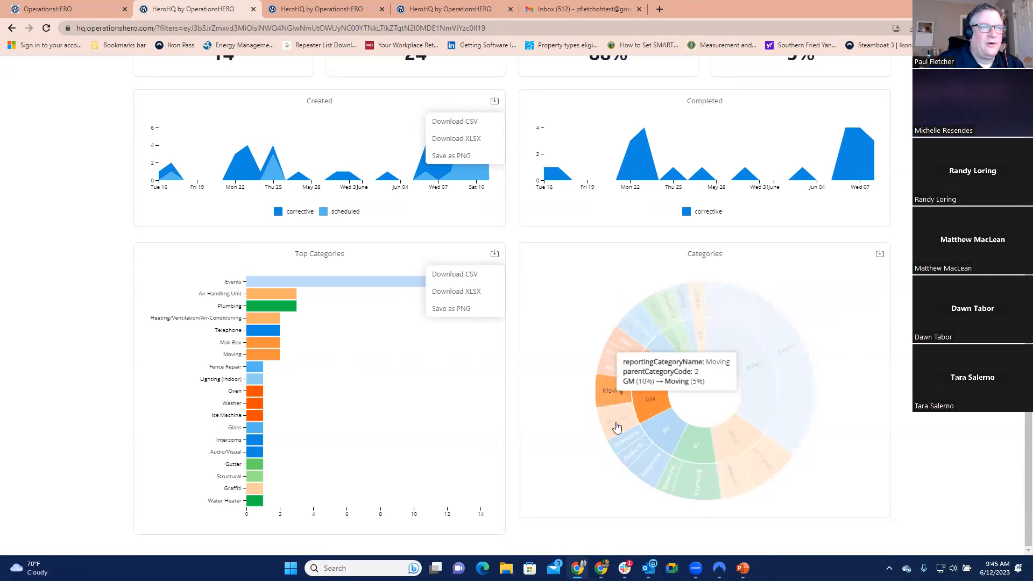
mouse_move(783, 423)
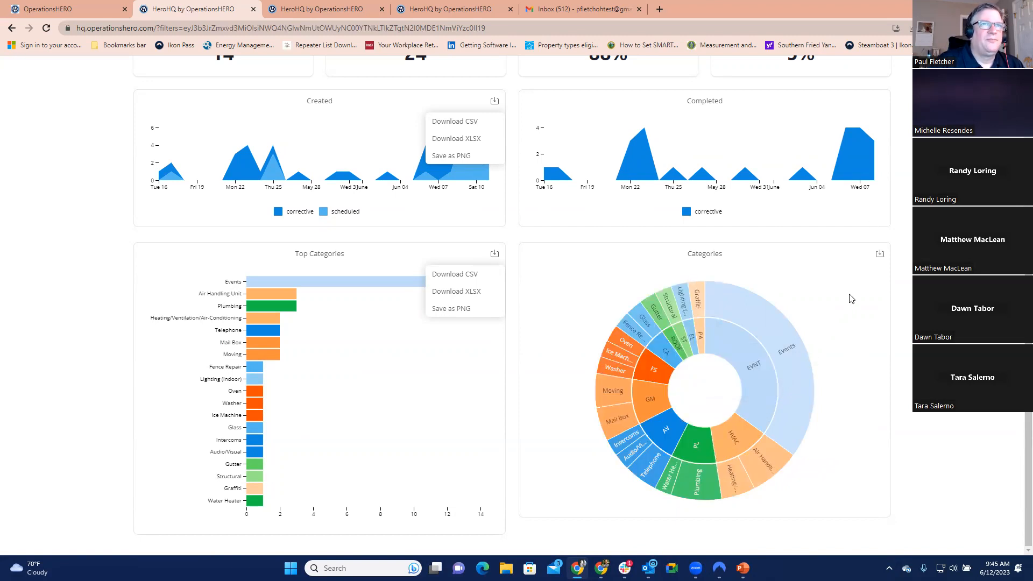
Open the Account Profile settings and review the account name, auto join domain, time zone, fiscal year start month, address and product subscriptions.
scroll(851, 298, up, 5)
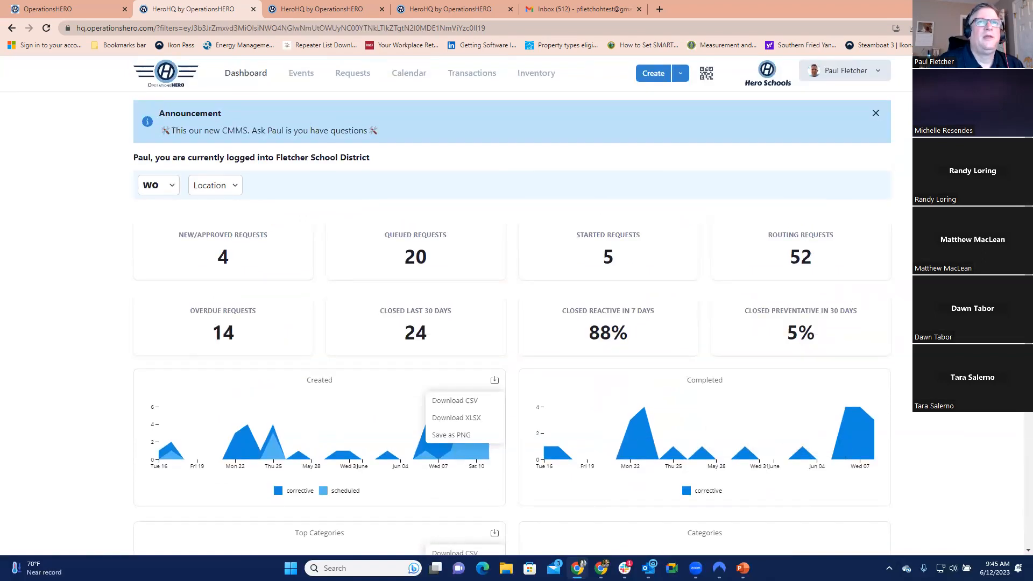
click(850, 77)
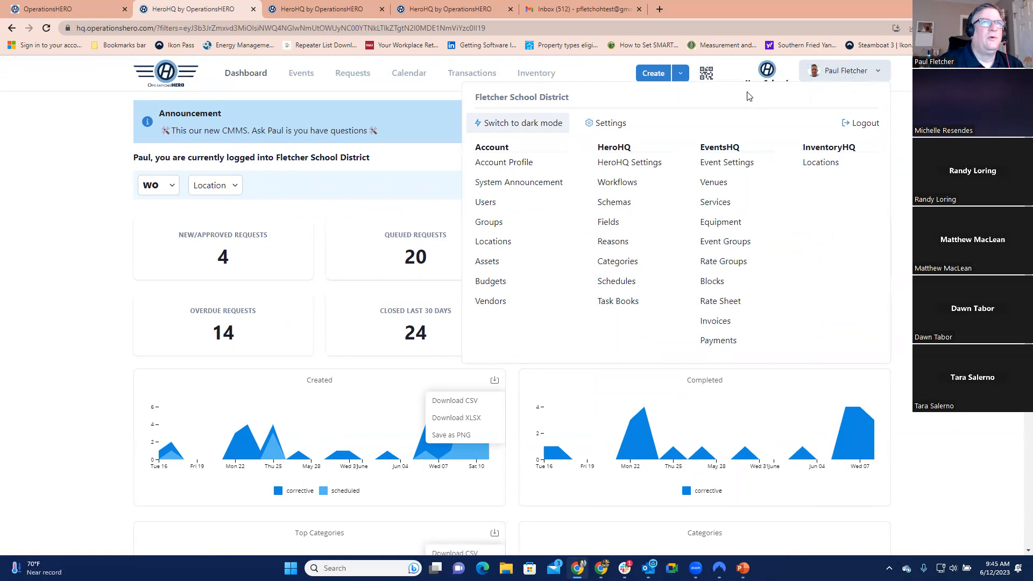
click(512, 167)
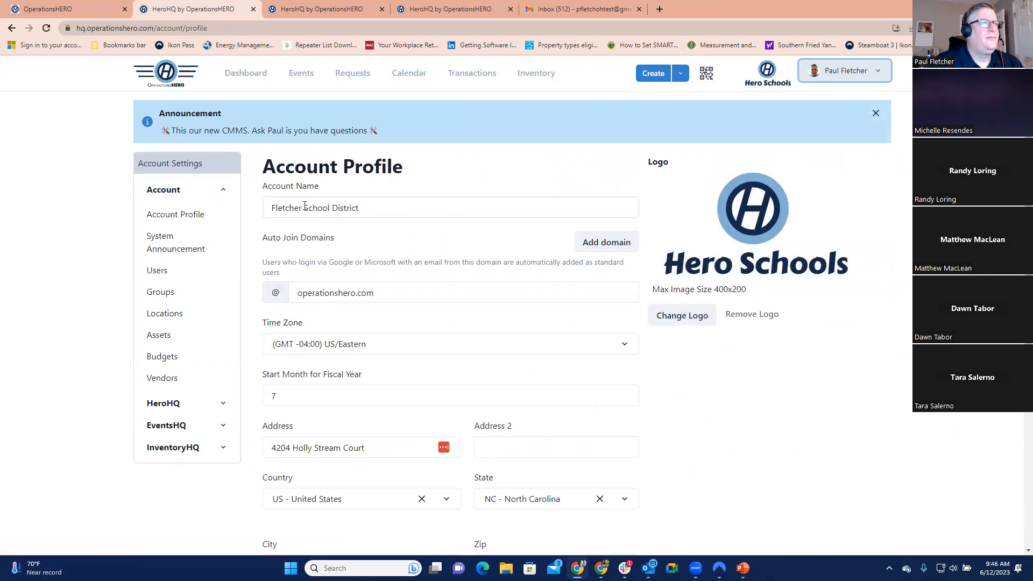
scroll(372, 224, down, 1)
drag(379, 239, 291, 240)
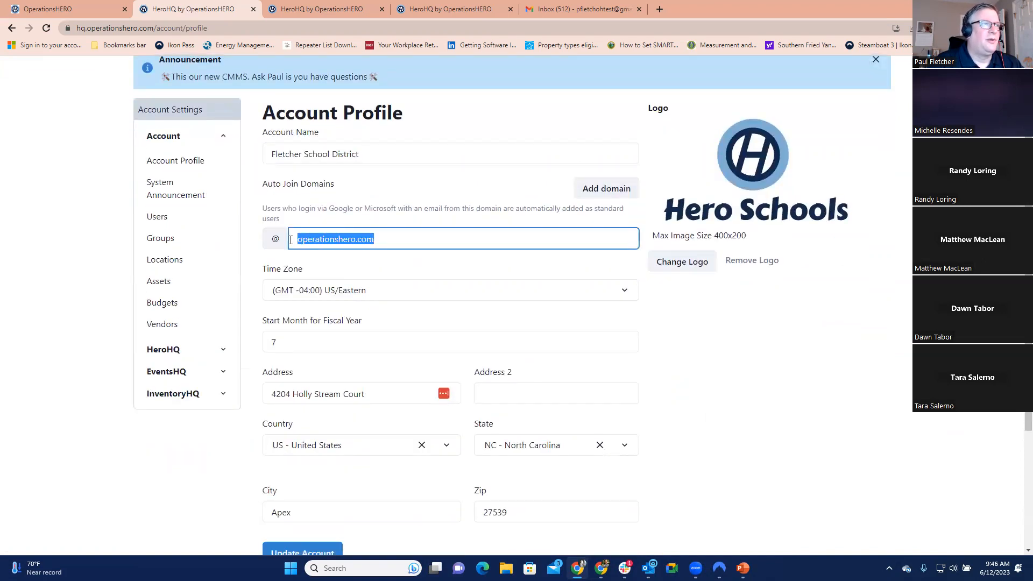
click(383, 240)
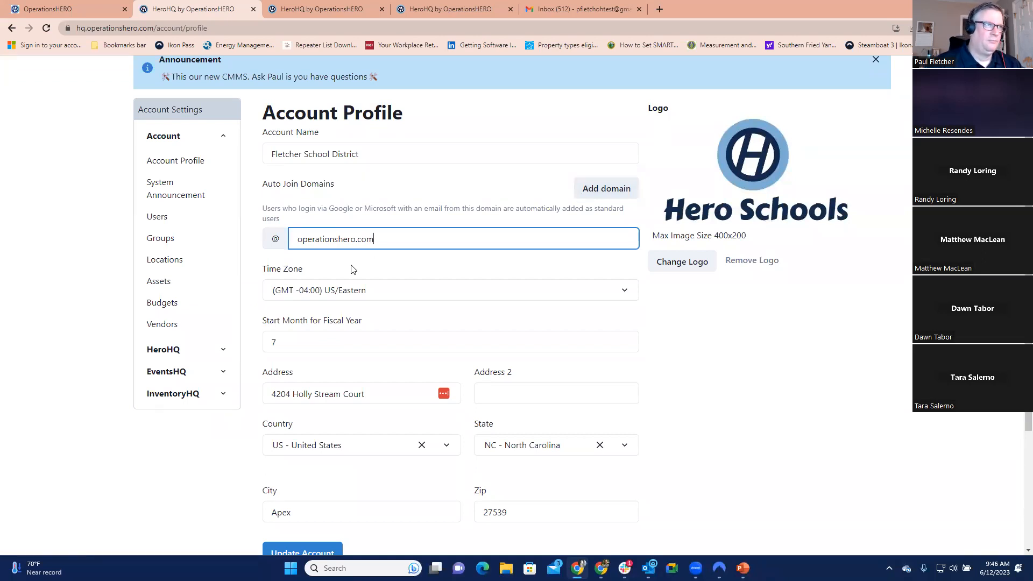
scroll(315, 267, down, 1)
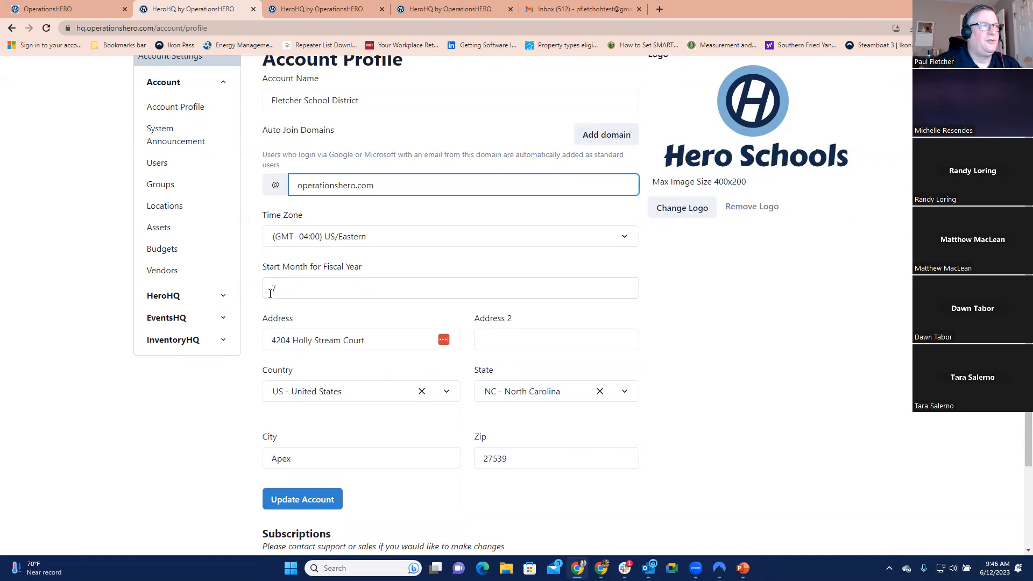
scroll(275, 286, down, 2)
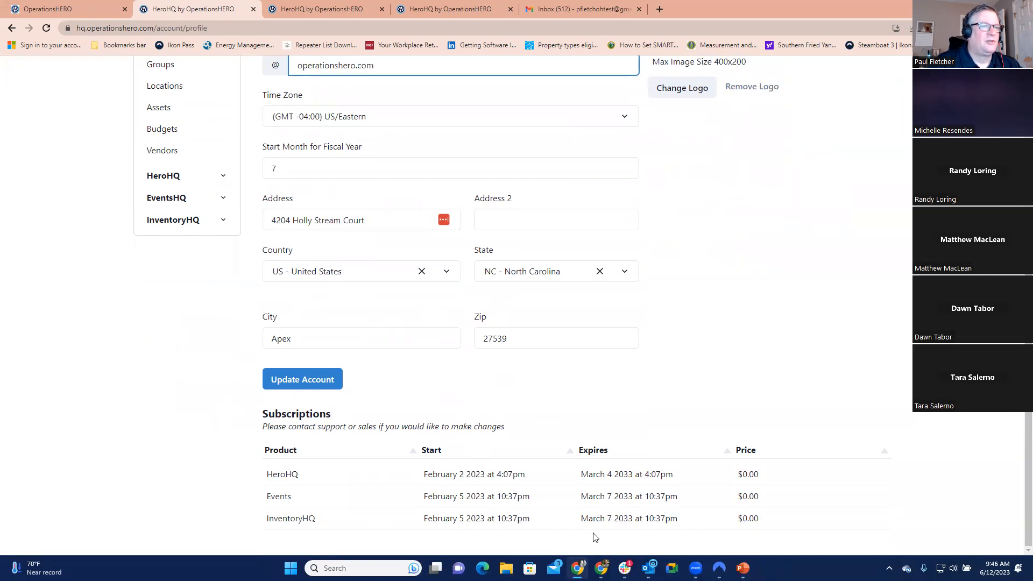
scroll(520, 486, up, 4)
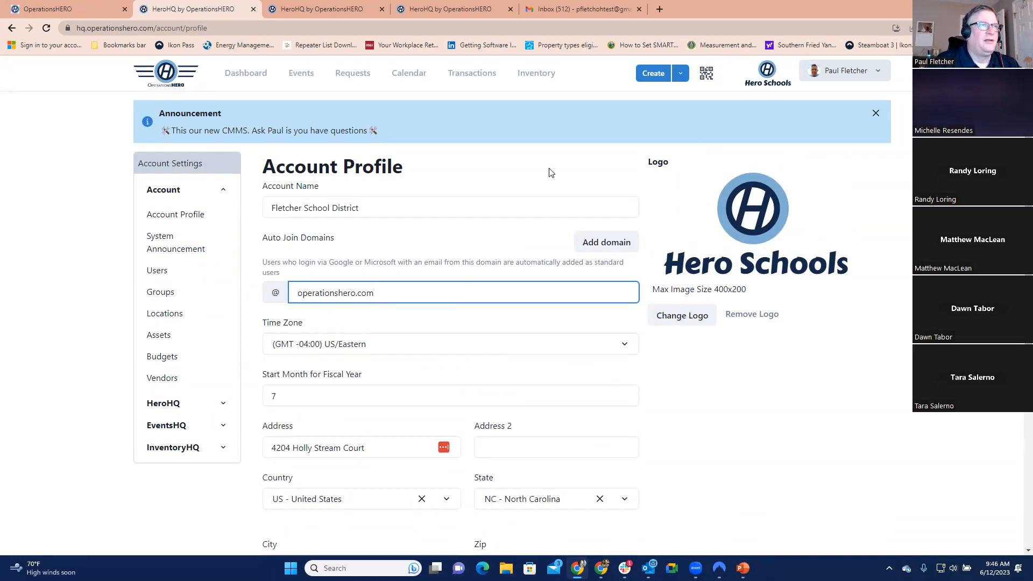
Switch the interface to dark mode and return it to light mode.
click(838, 74)
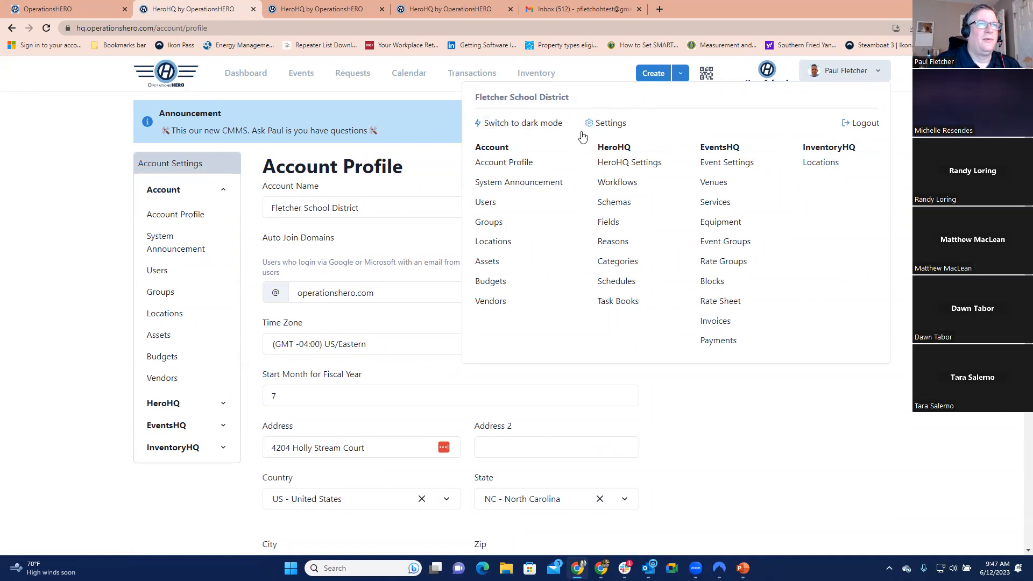
click(522, 124)
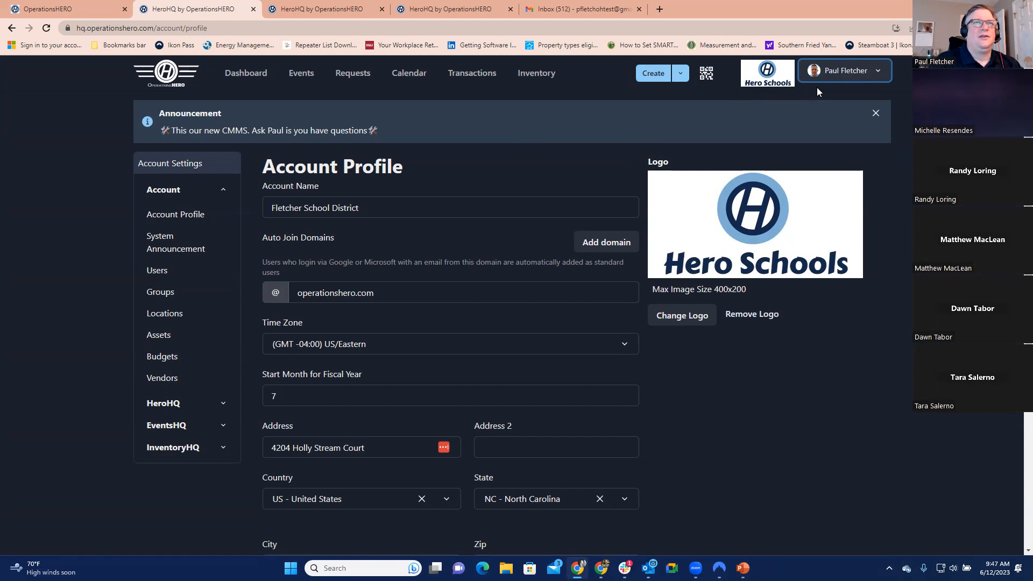
click(839, 71)
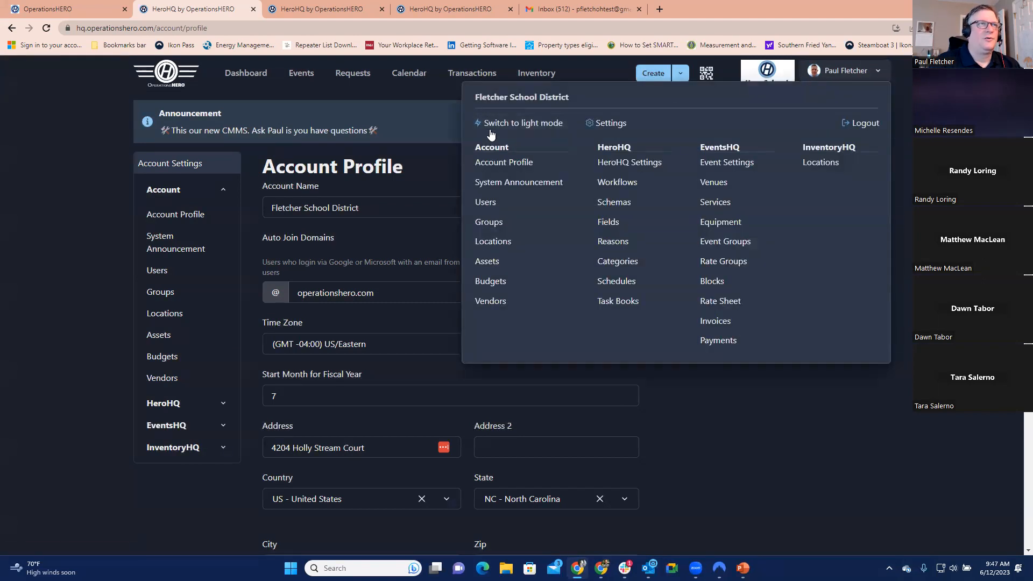
click(494, 127)
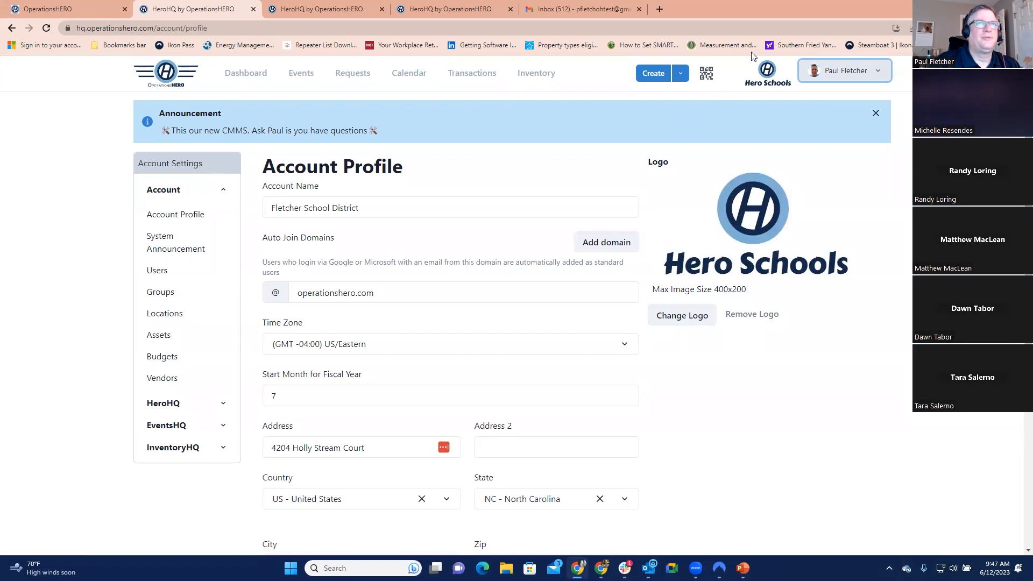
Open the HeroHQ Settings and review the default email notifications, the request statuses that trigger emails, and the labor rate multipliers.
click(828, 80)
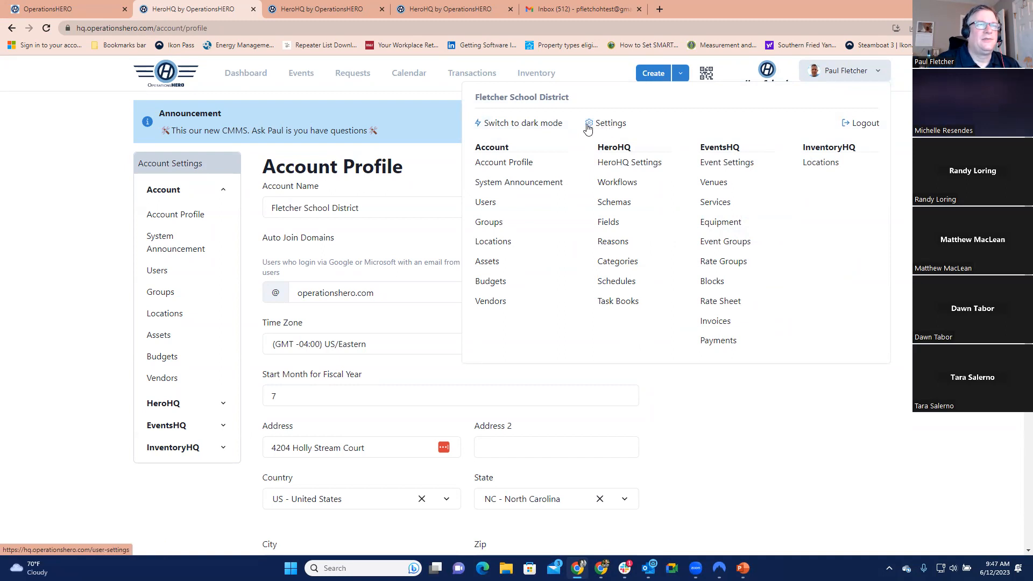
click(606, 164)
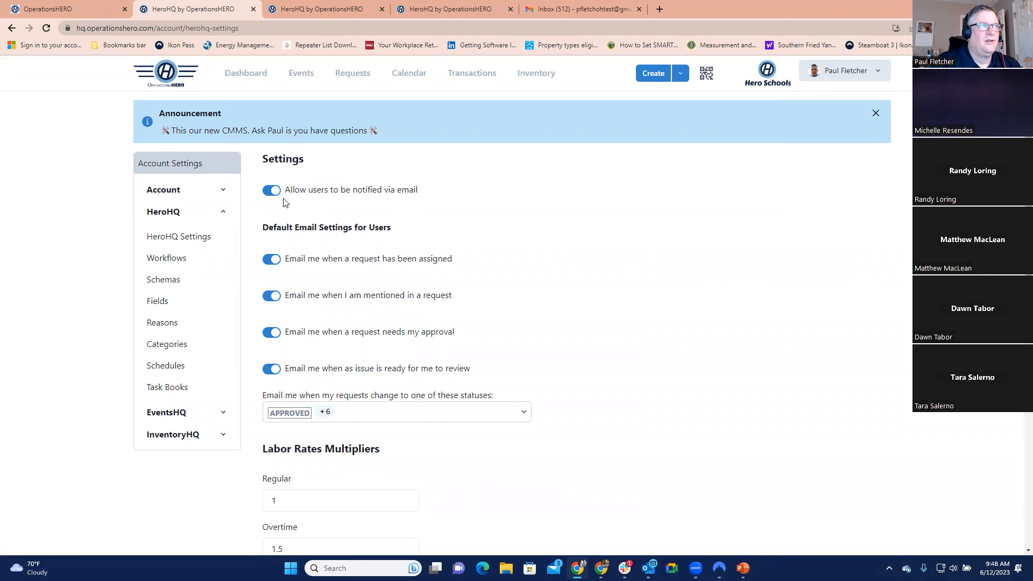
scroll(461, 242, down, 1)
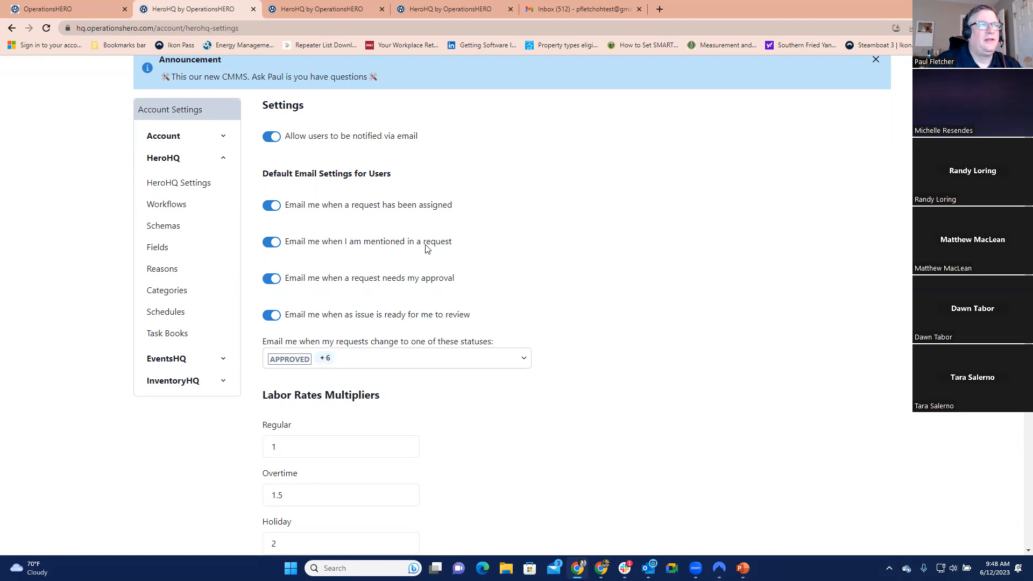
scroll(481, 258, down, 1)
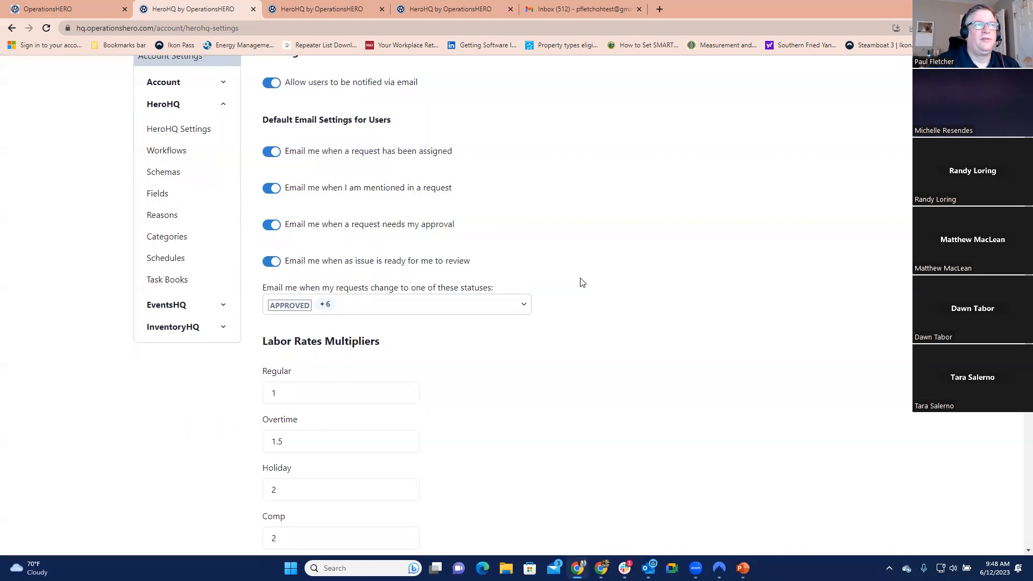
scroll(581, 281, down, 1)
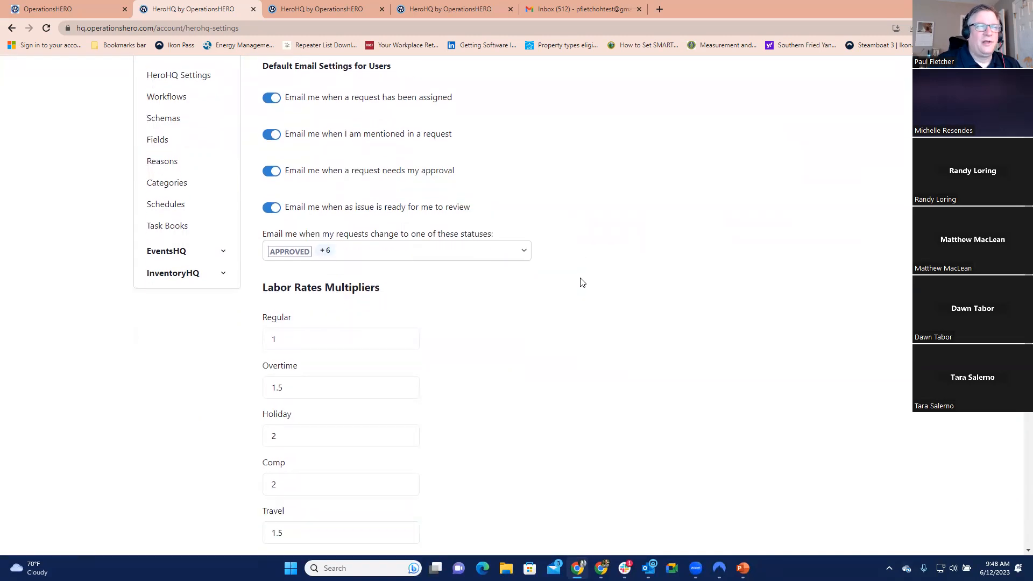
click(525, 252)
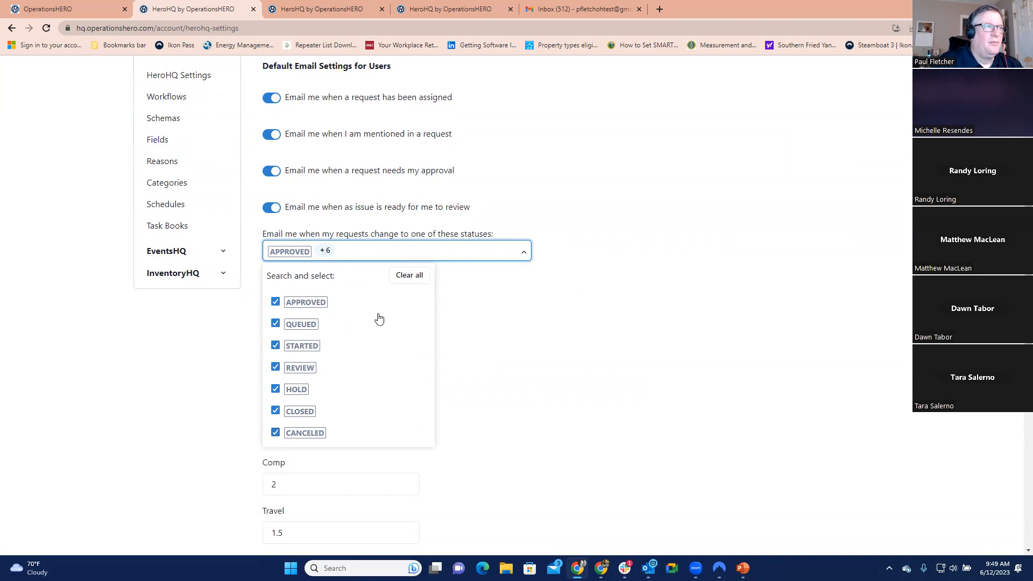
click(482, 302)
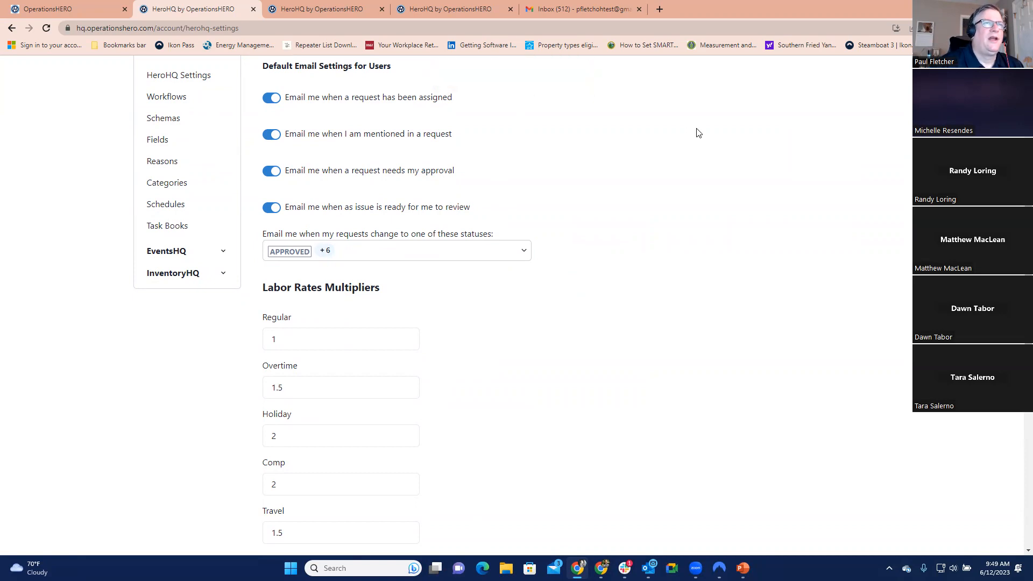
scroll(670, 161, down, 3)
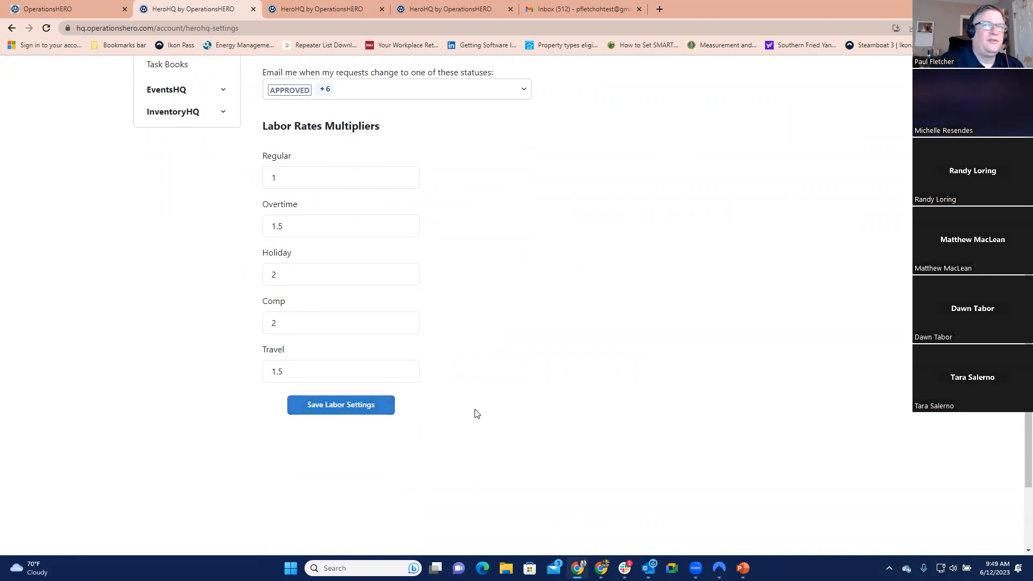
scroll(476, 414, up, 6)
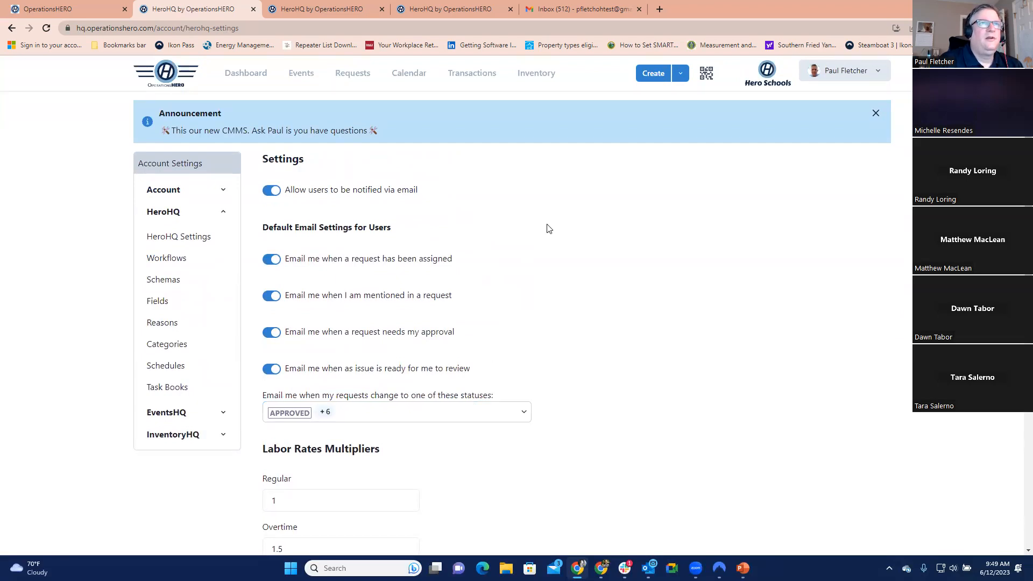
Open the personal user settings and review the profile information, last-location setting, and HeroHQ and EventHQ email notification settings.
click(839, 73)
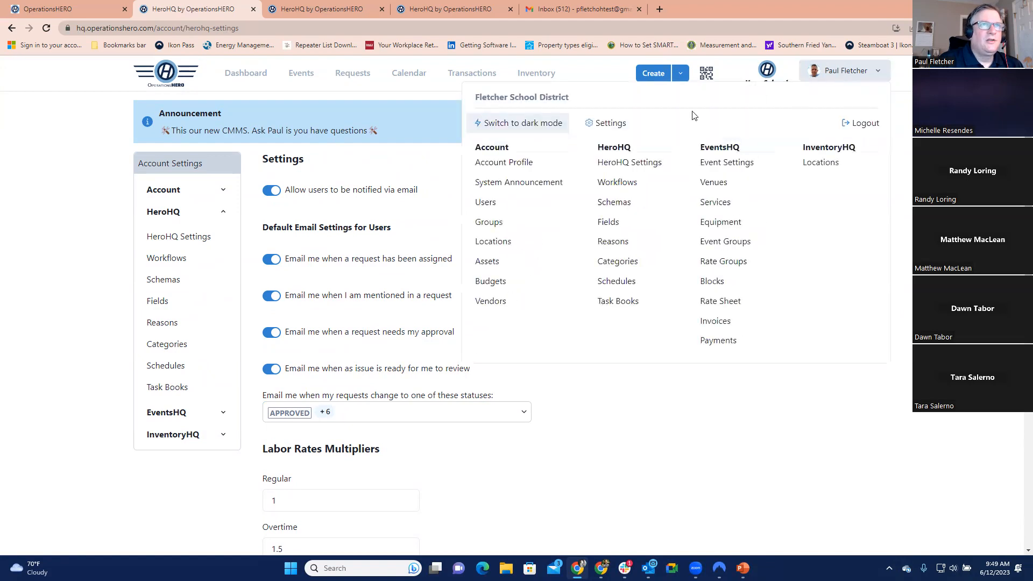
click(605, 124)
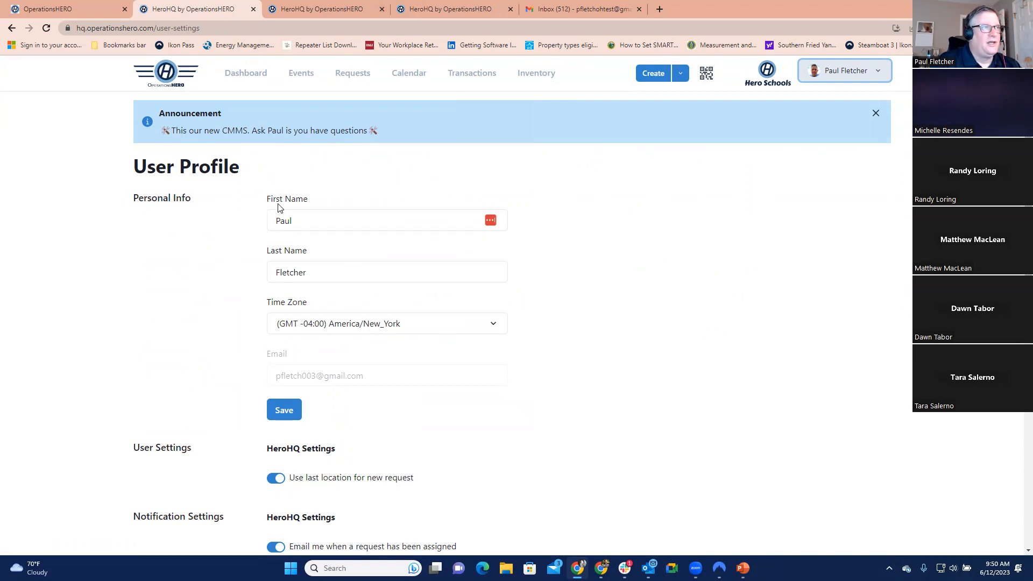
scroll(300, 271, down, 1)
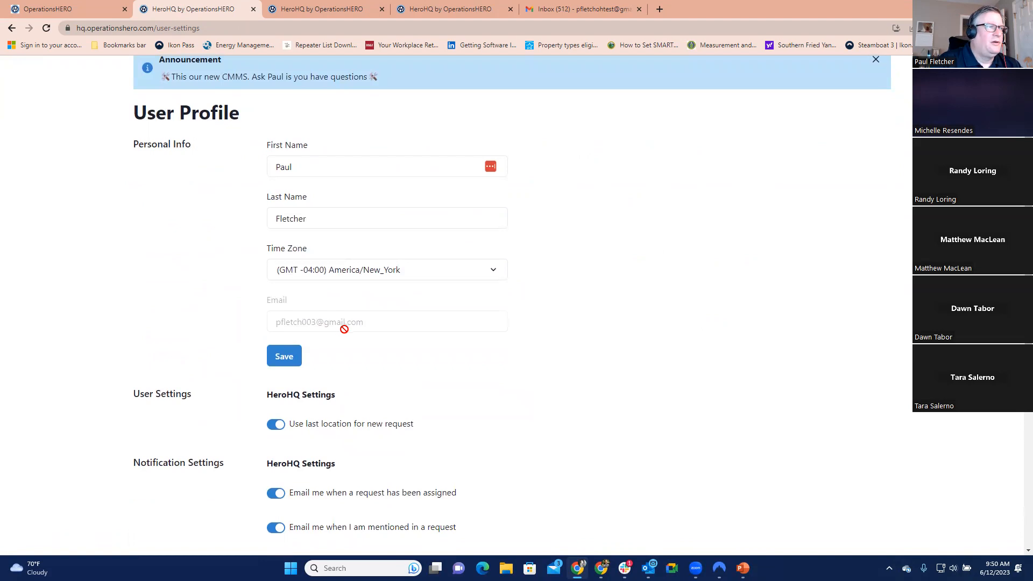
scroll(420, 319, down, 1)
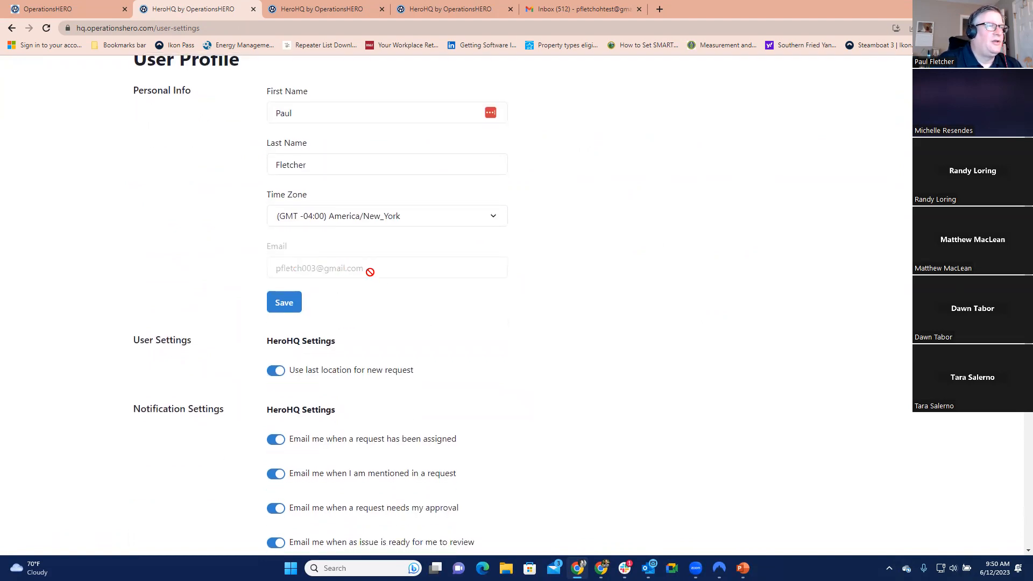
scroll(560, 281, down, 3)
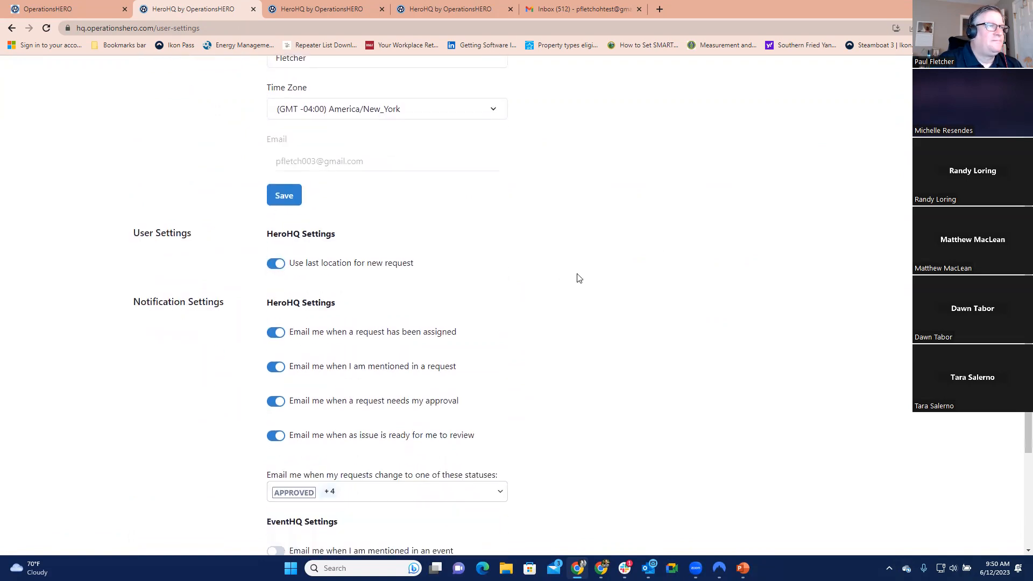
scroll(579, 278, down, 2)
scroll(580, 278, up, 1)
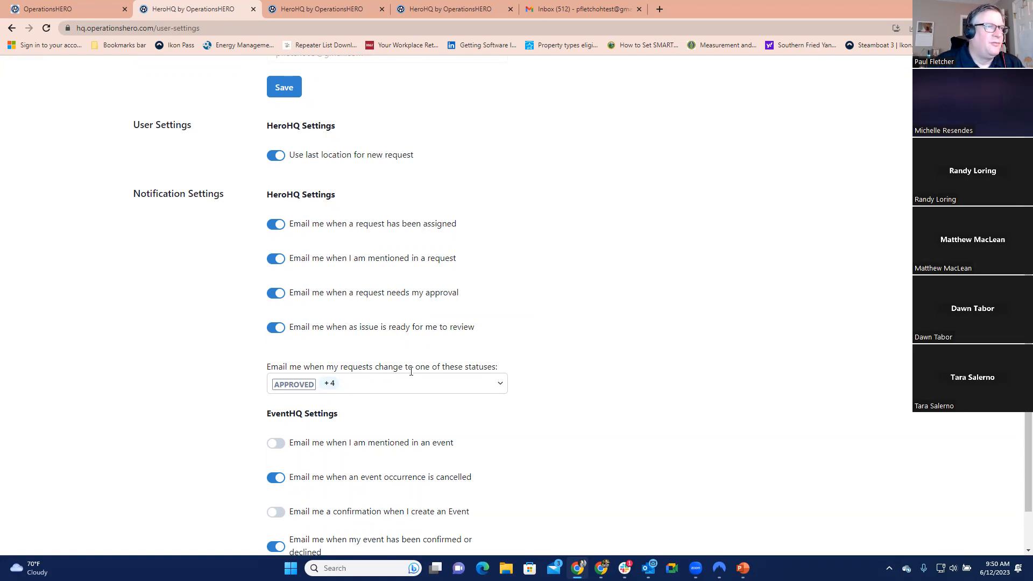
Review which request statuses trigger personal email notifications, leaving the selection as it is.
click(498, 384)
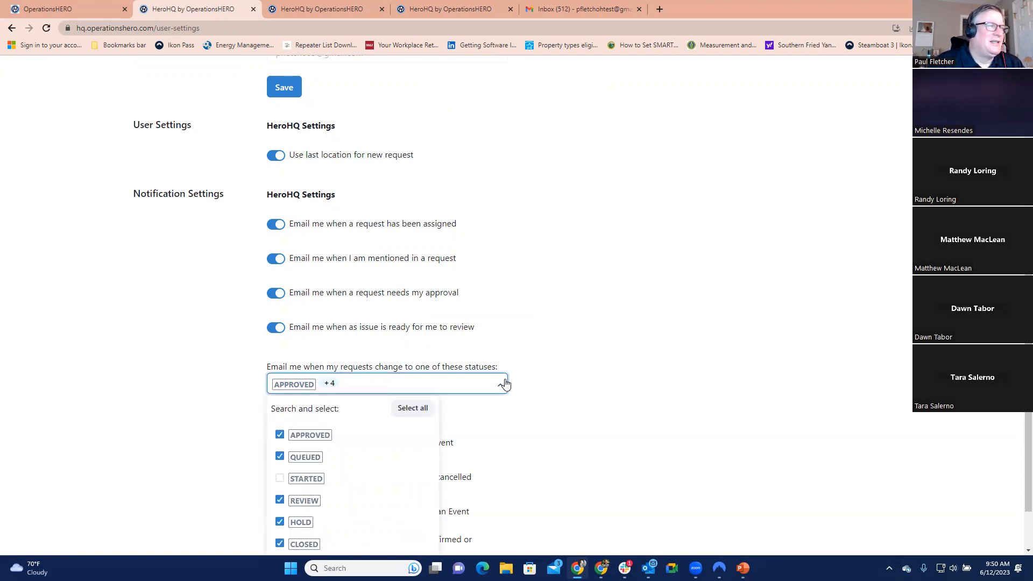
scroll(506, 383, down, 1)
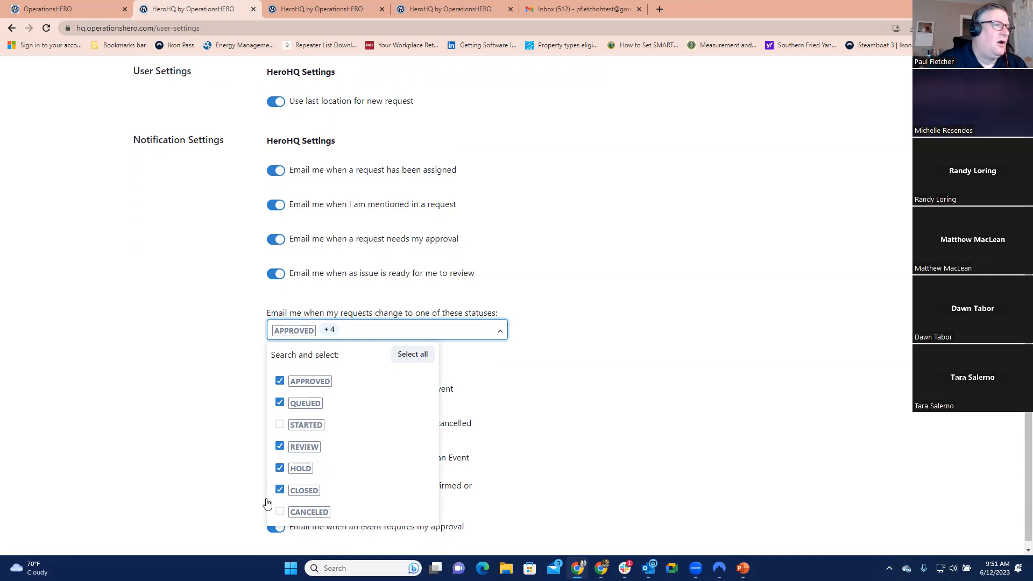
click(620, 360)
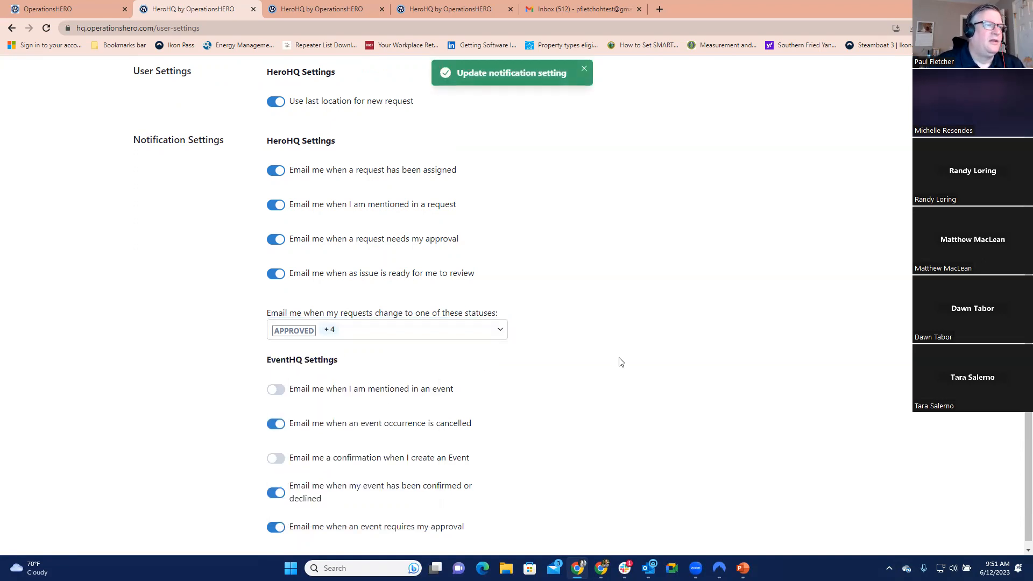
scroll(620, 362, up, 5)
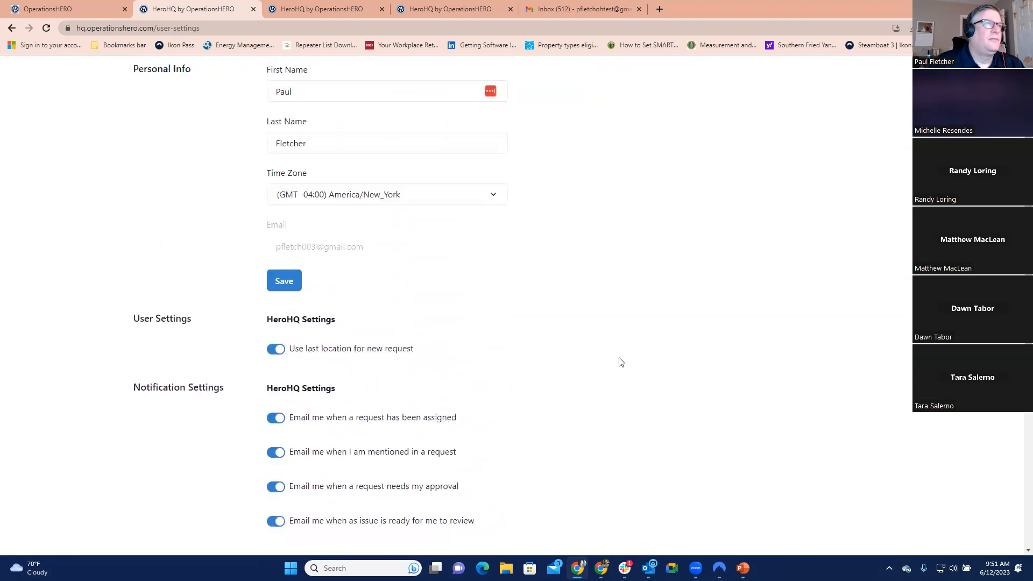
scroll(622, 362, up, 2)
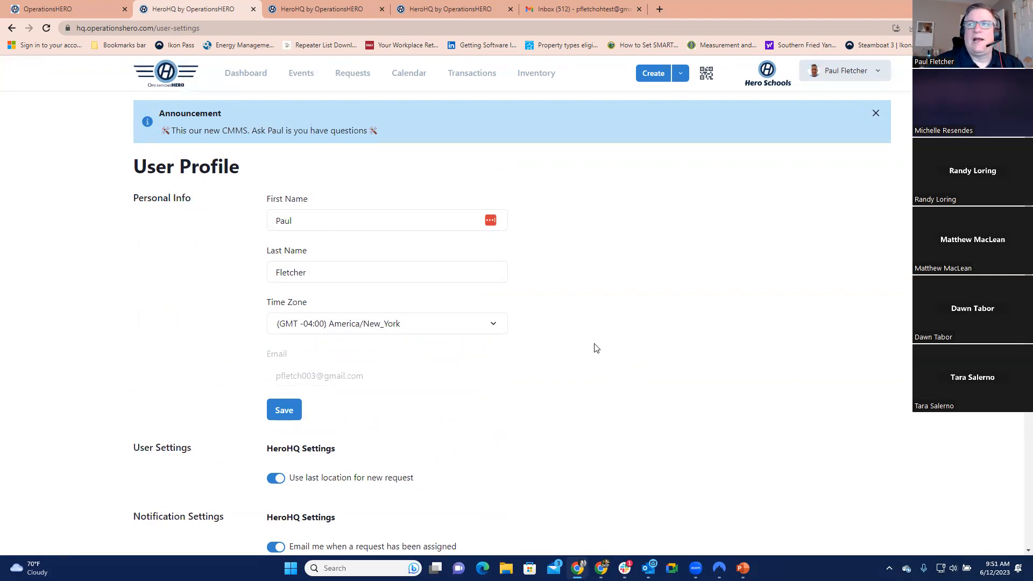
Open the account's Users management page and copy the account owner's email address from the list.
click(837, 74)
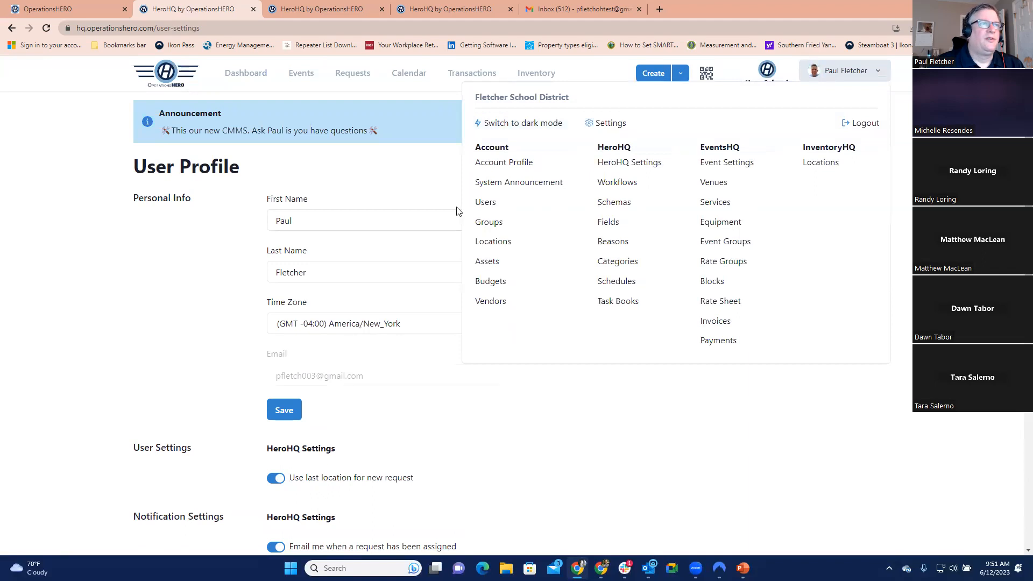
click(486, 205)
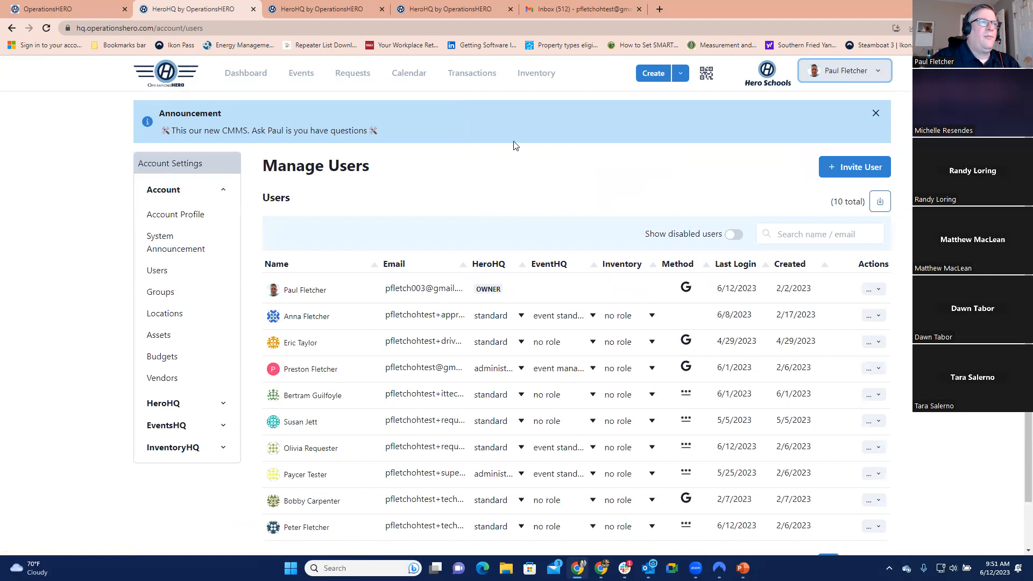
scroll(521, 166, down, 1)
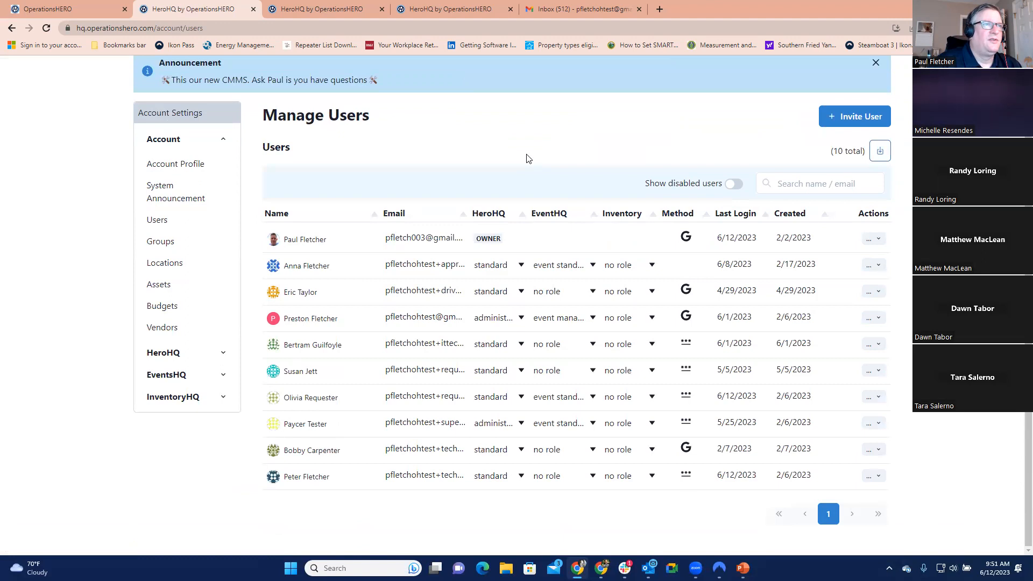
right_click(435, 246)
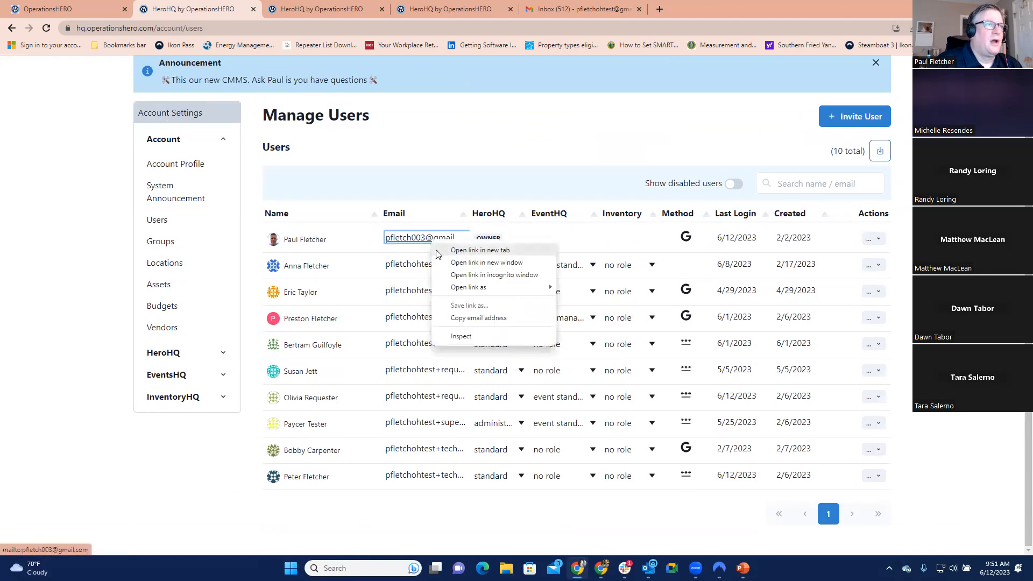
click(474, 319)
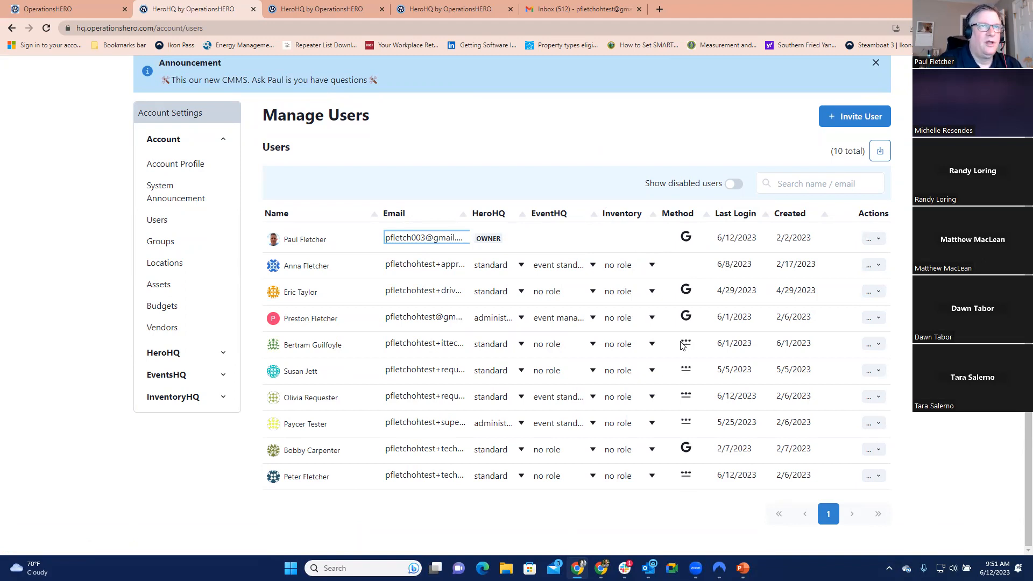
scroll(682, 345, up, 1)
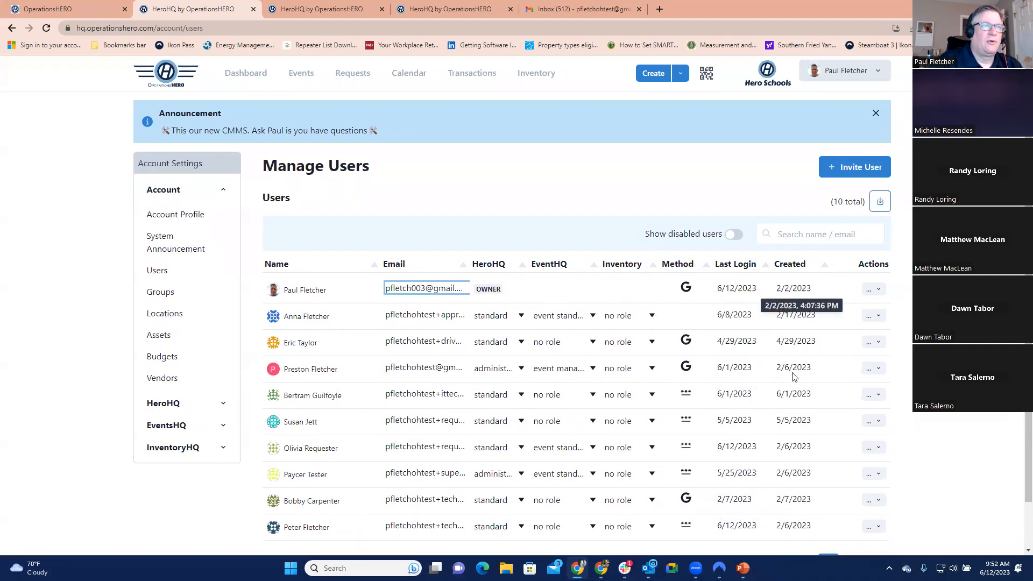
Check the labor rate of the third user in the list and close it without editing.
click(878, 343)
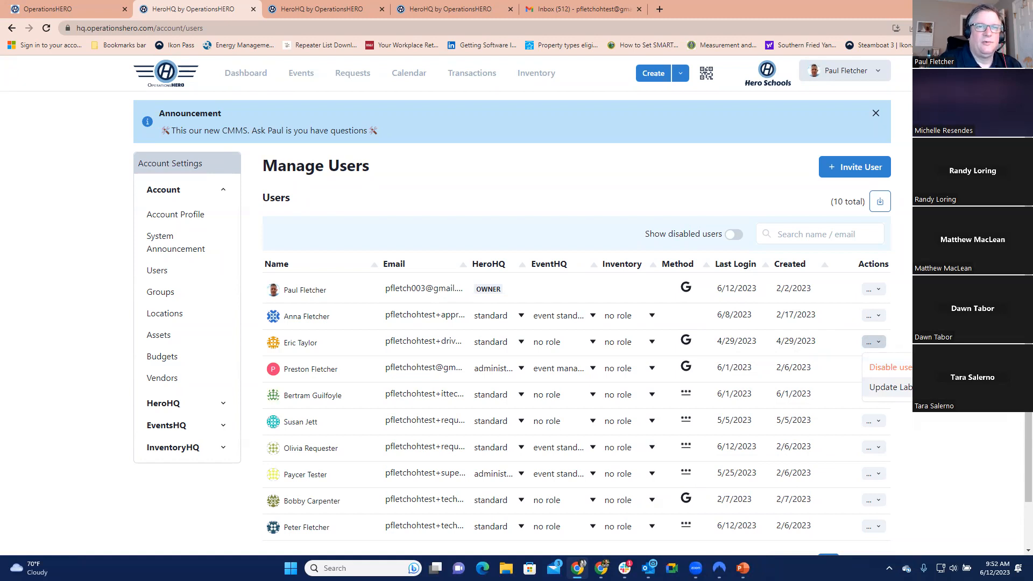
click(891, 387)
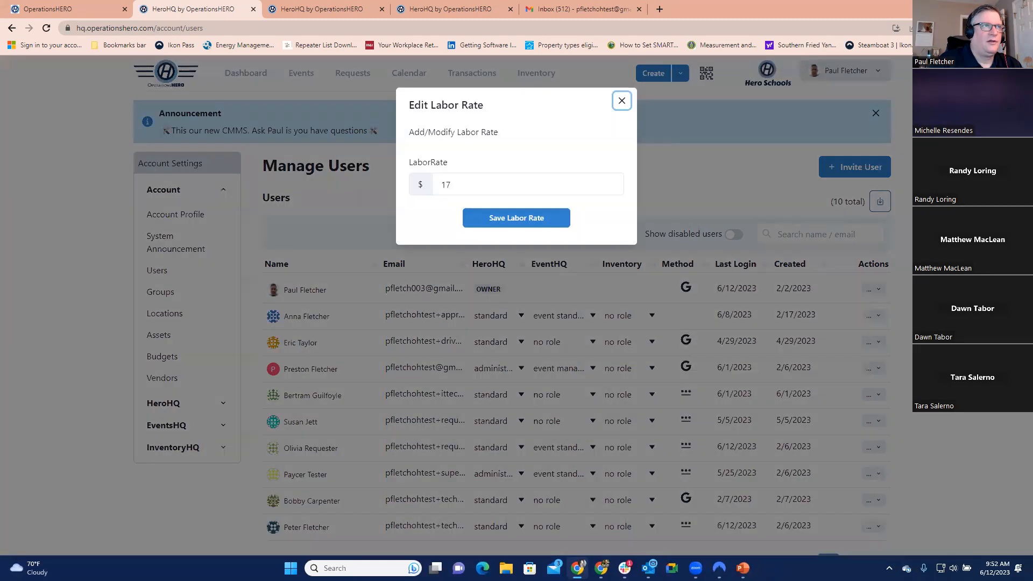
click(622, 101)
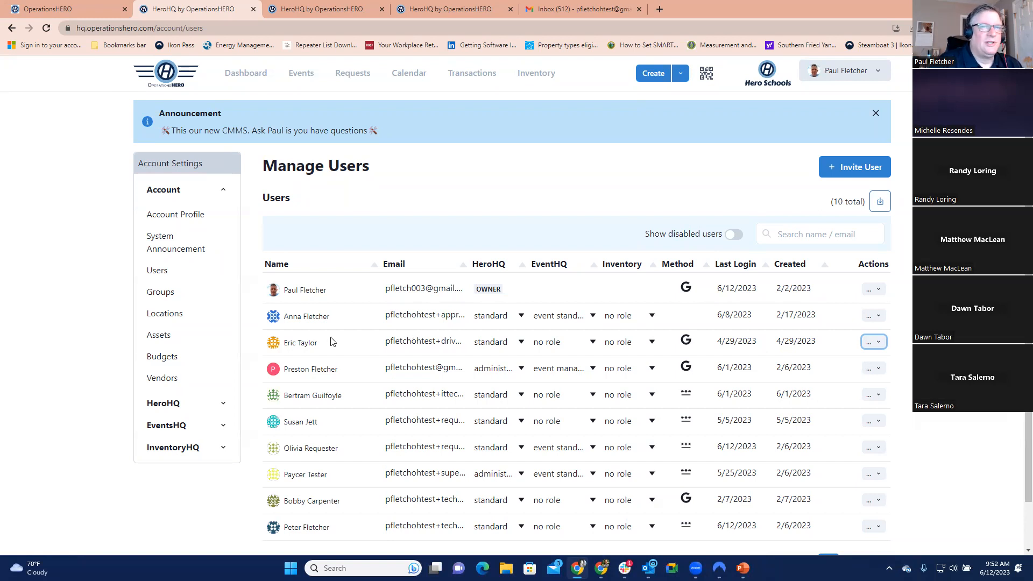
Review the HeroHQ role choices available for the second user in the list without changing the role.
scroll(408, 348, down, 1)
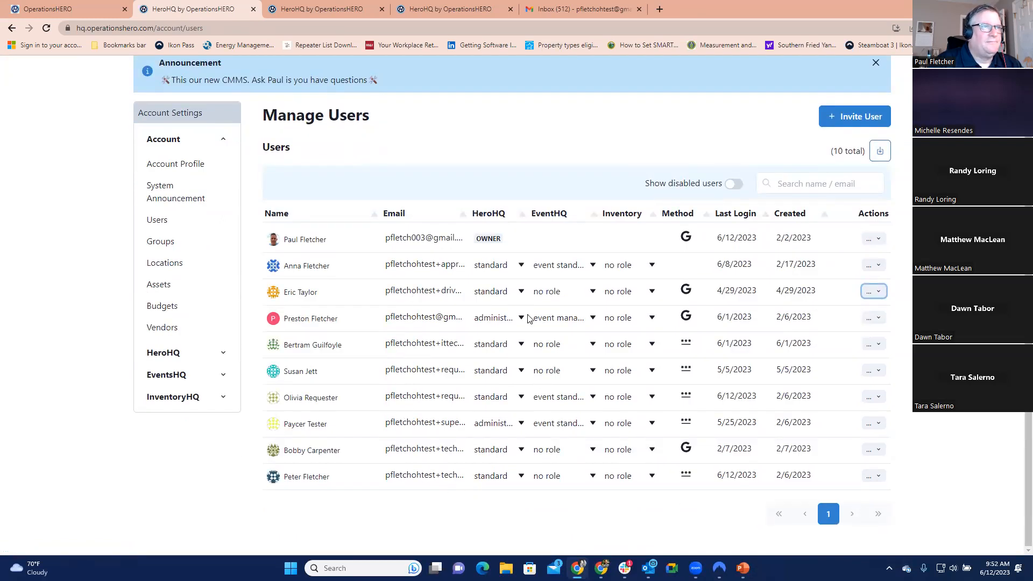
click(518, 270)
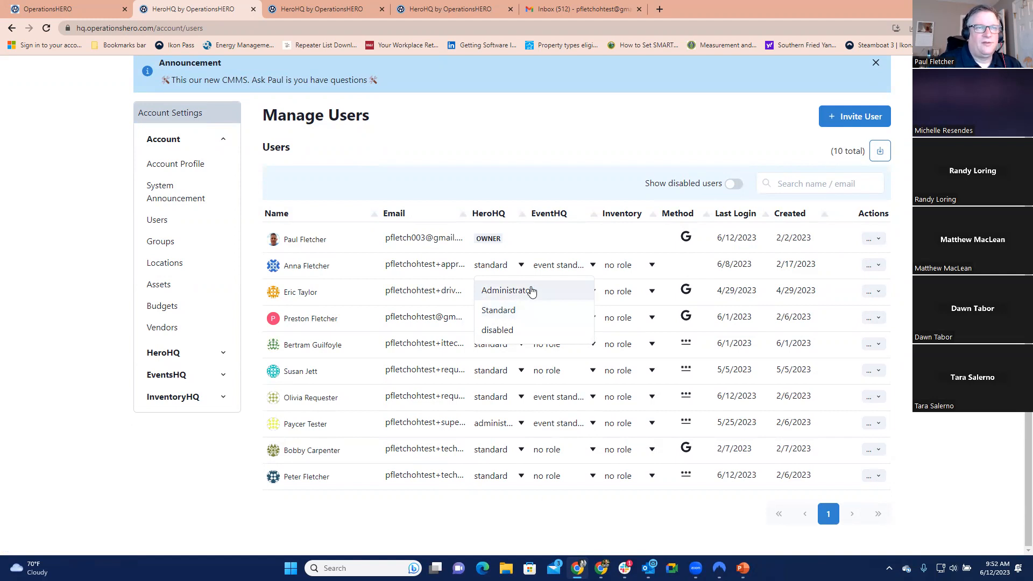
click(574, 128)
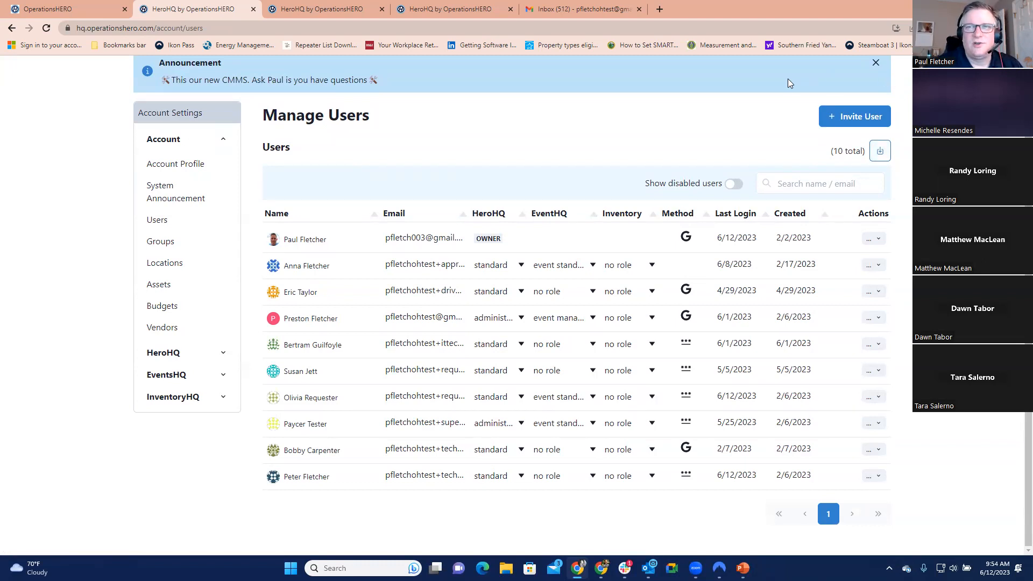
Start a new user invitation and paste the copied email address as the invitee.
click(846, 116)
click(674, 151)
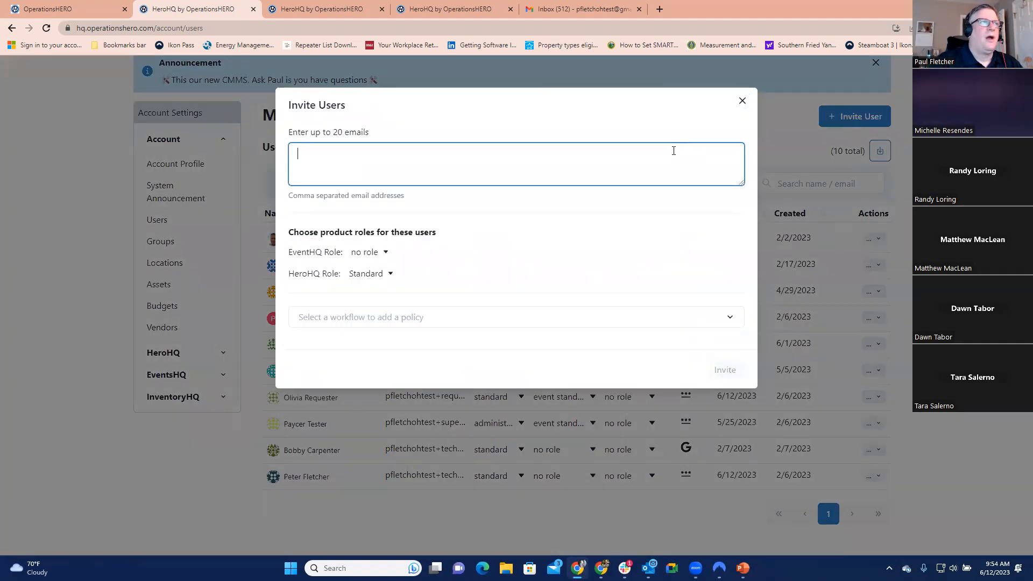
key(ctrl+v)
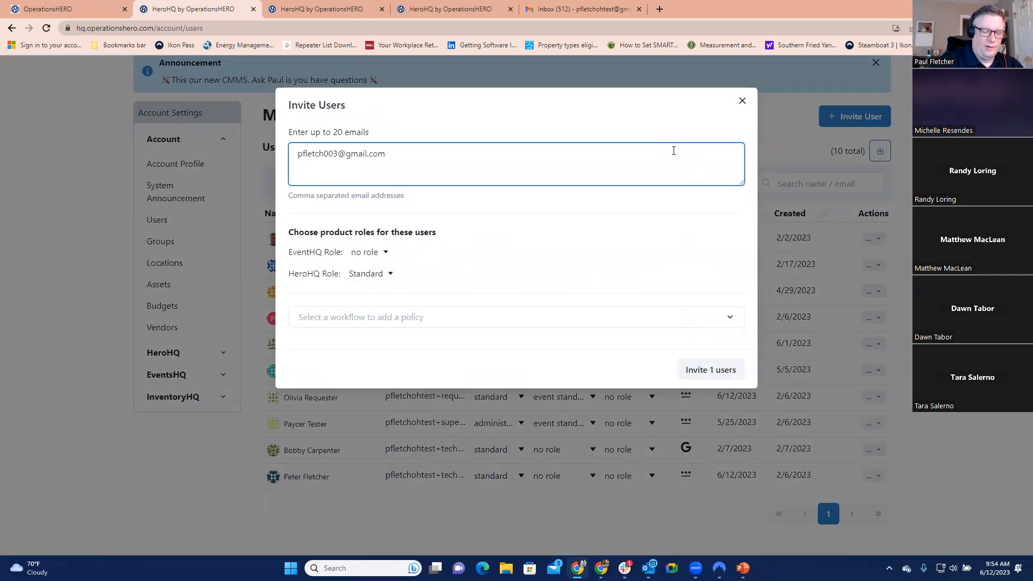
Add the copied email address to the invitation two more times, separated by commas.
text(,)
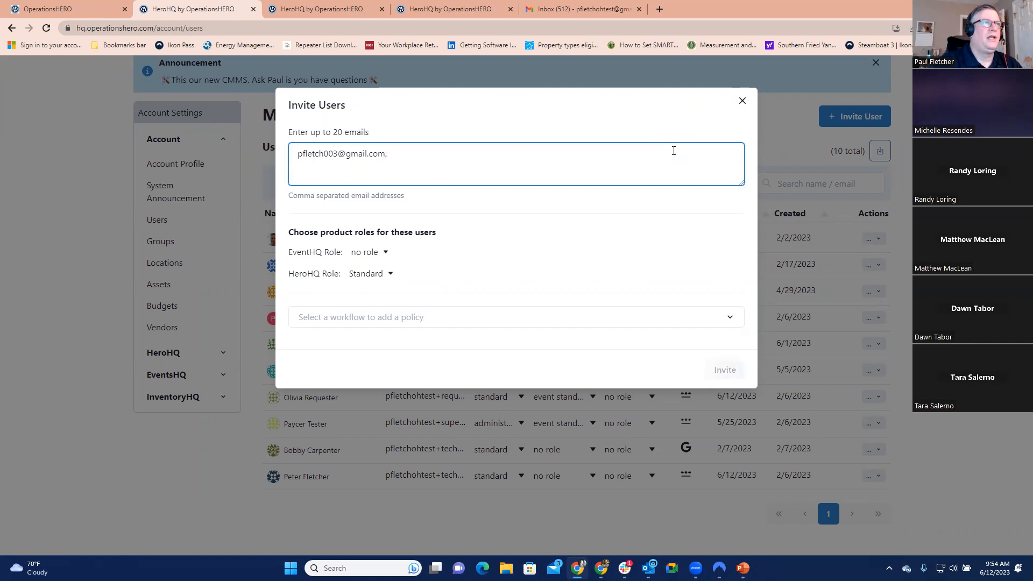
key(ctrl+v)
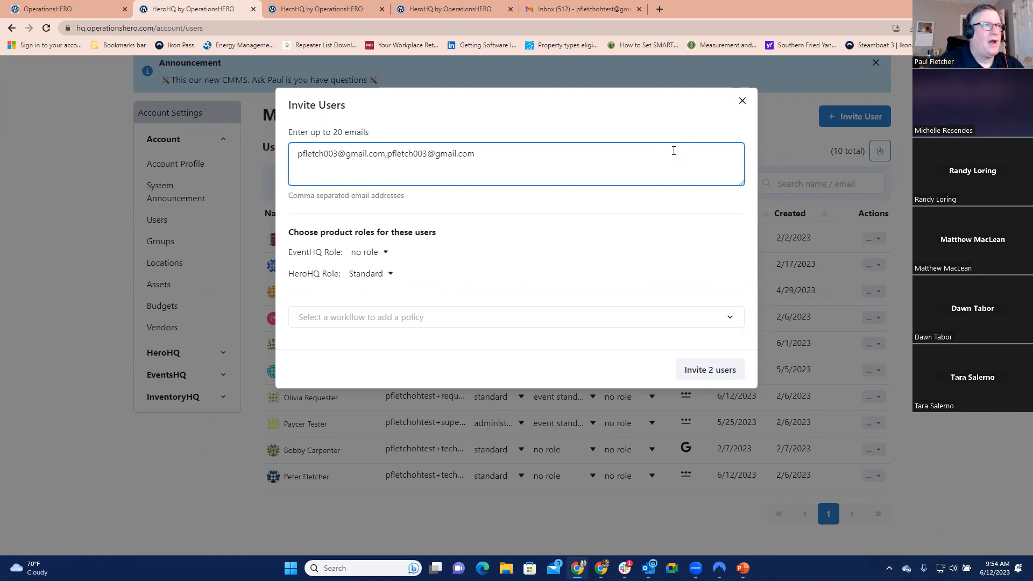
text(,)
key(ctrl+v)
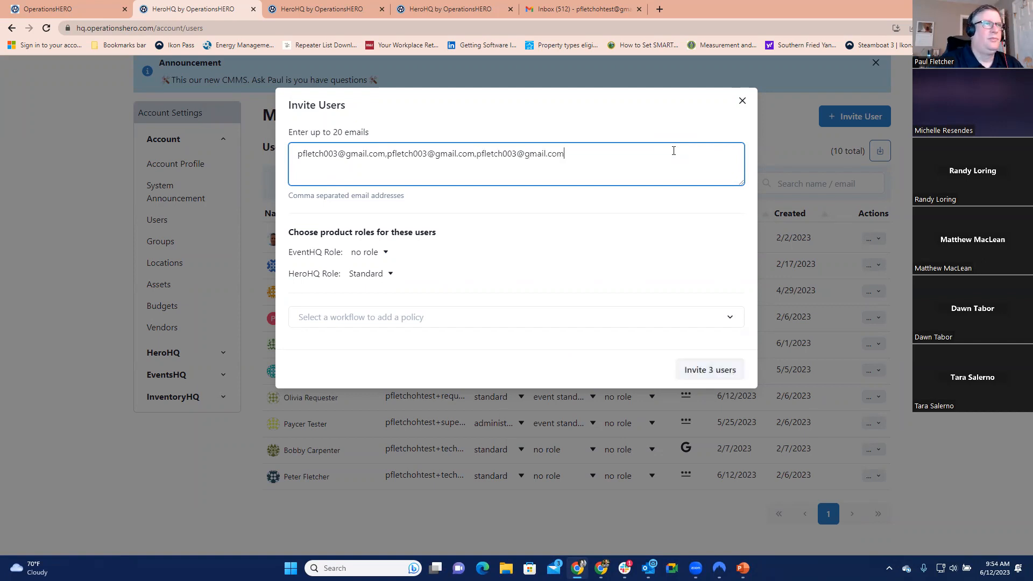
Remove the two duplicate email addresses from the invitation, keeping only the first one.
key(BackSpace)
key(BackSpace)
key(BackSpace)
key(BackSpace)
key(BackSpace)
key(BackSpace)
key(BackSpace)
key(BackSpace)
key(BackSpace)
key(BackSpace)
key(BackSpace)
key(BackSpace)
key(BackSpace)
key(BackSpace)
key(BackSpace)
key(BackSpace)
key(BackSpace)
key(BackSpace)
key(BackSpace)
key(BackSpace)
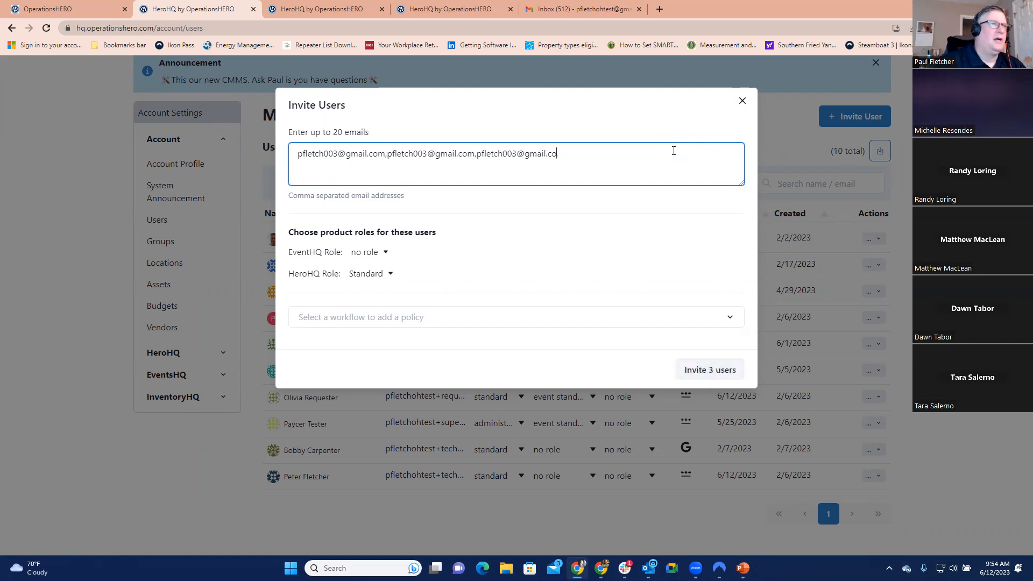
key(BackSpace)
key(BackSpace)
key(BackSpace)
key(BackSpace)
key(BackSpace)
key(BackSpace)
key(BackSpace)
key(BackSpace)
key(BackSpace)
key(BackSpace)
key(BackSpace)
key(BackSpace)
key(BackSpace)
key(BackSpace)
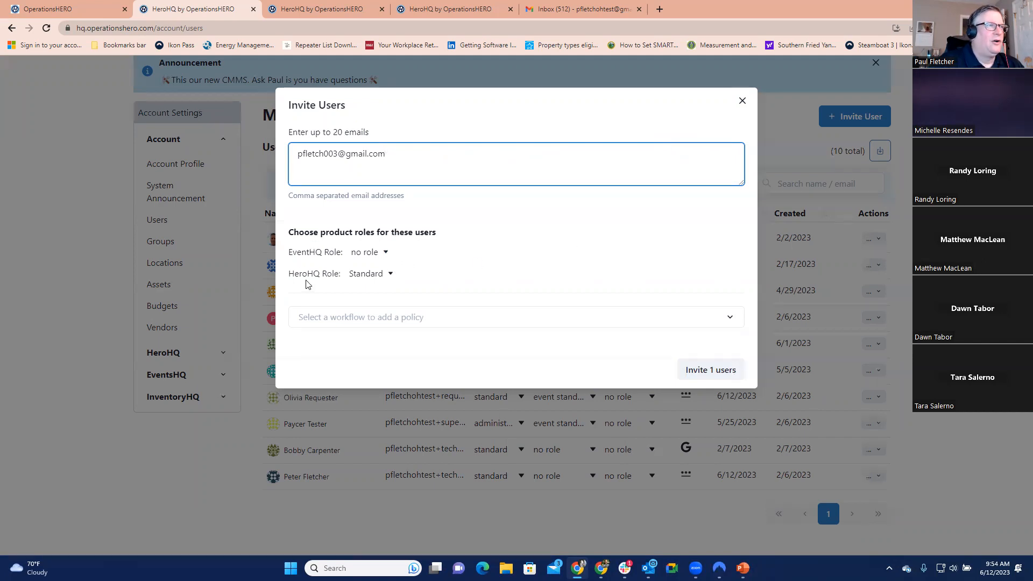
Review the HeroHQ role choices for the invitation and leave the role at Standard.
click(370, 279)
click(371, 278)
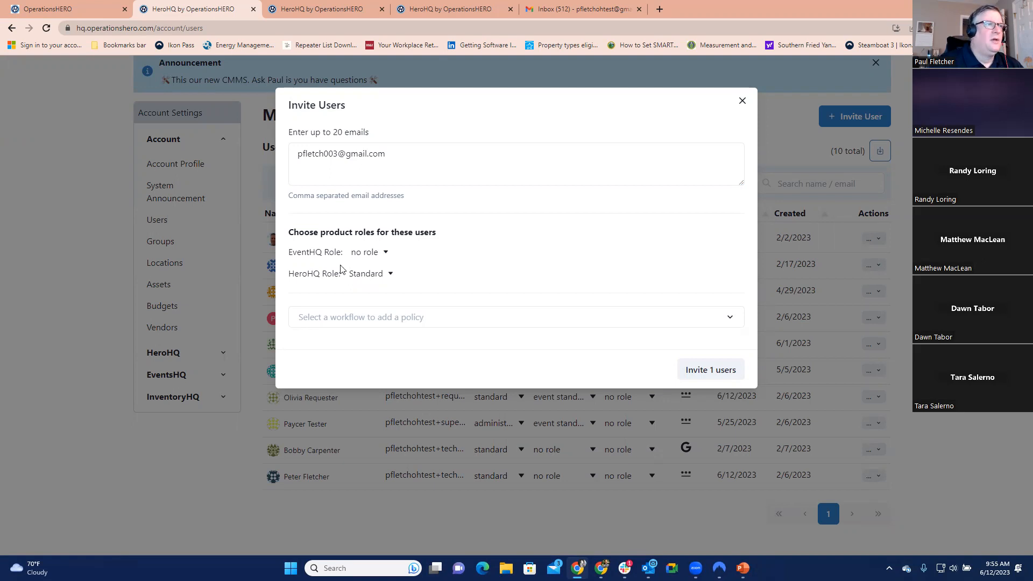
click(375, 278)
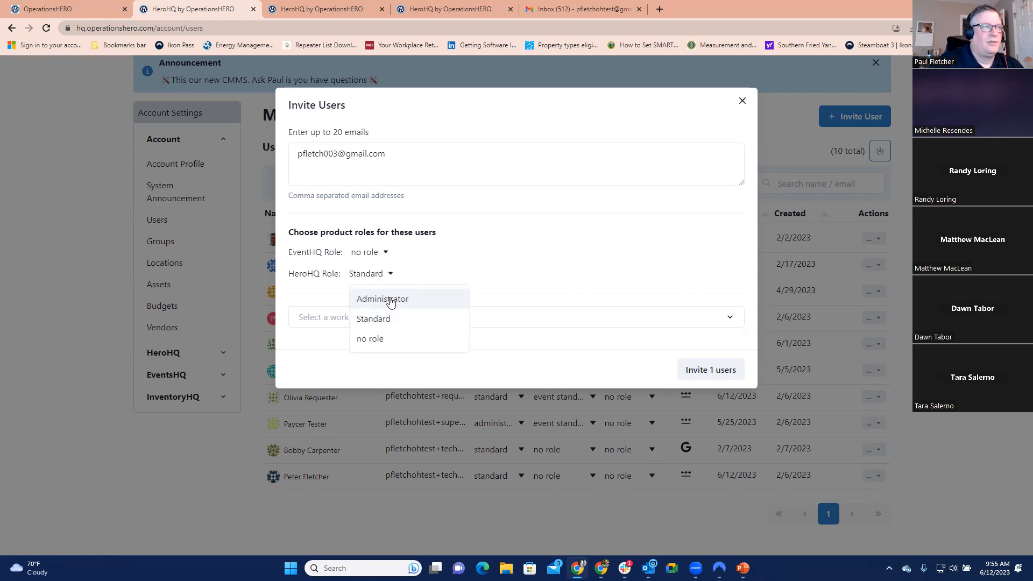
click(369, 281)
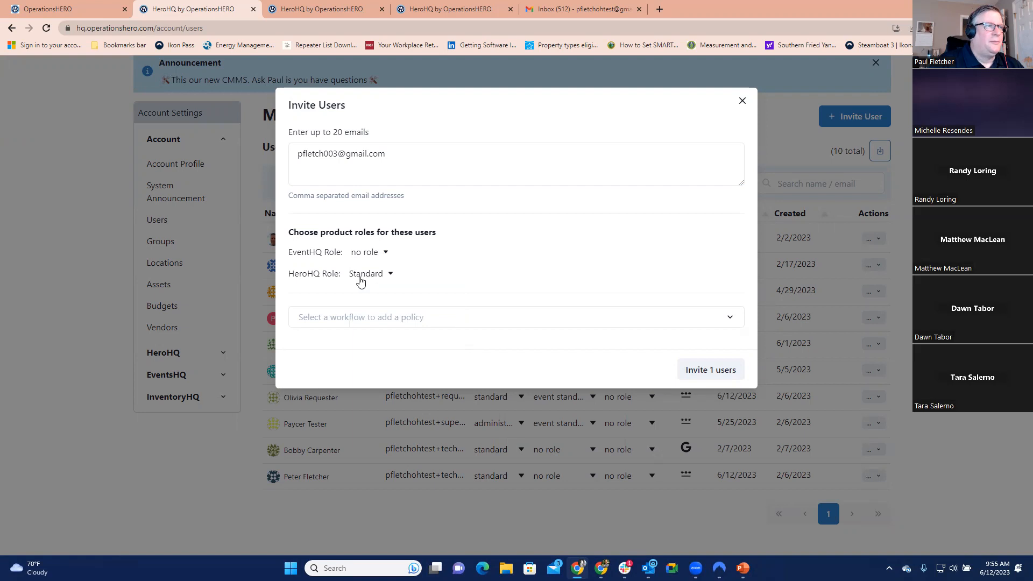
Choose the Maintenance workflow for the invitee's policy and assign the Technician role.
click(343, 317)
click(319, 388)
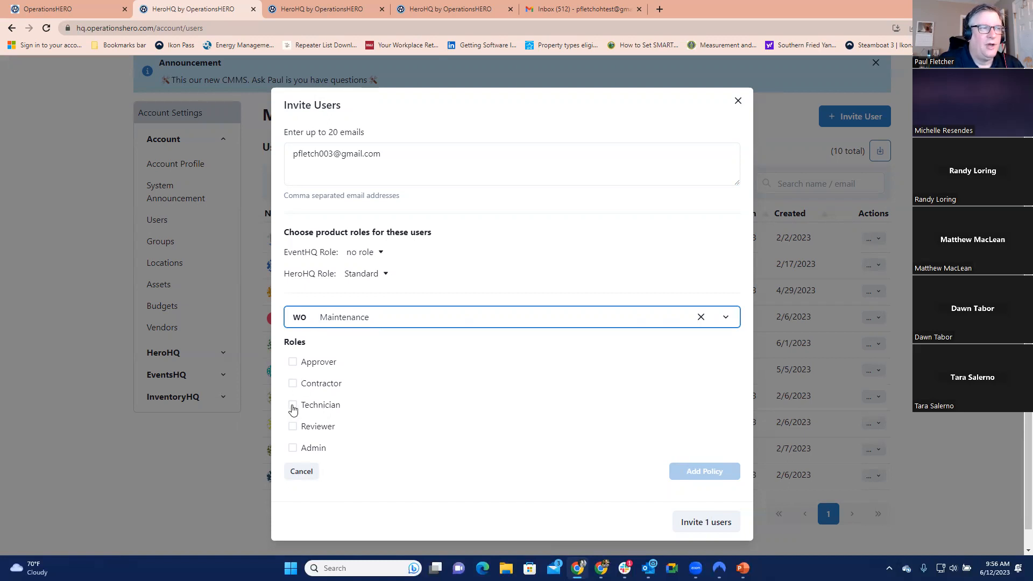
click(293, 407)
scroll(296, 450, down, 1)
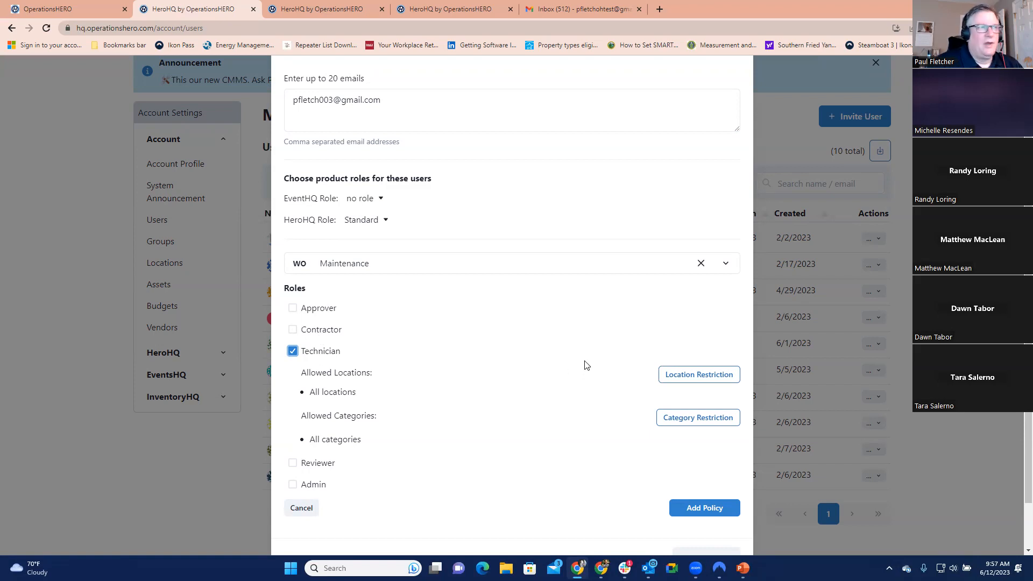
Restrict the Technician role's allowed locations to Fletcher High School.
click(684, 376)
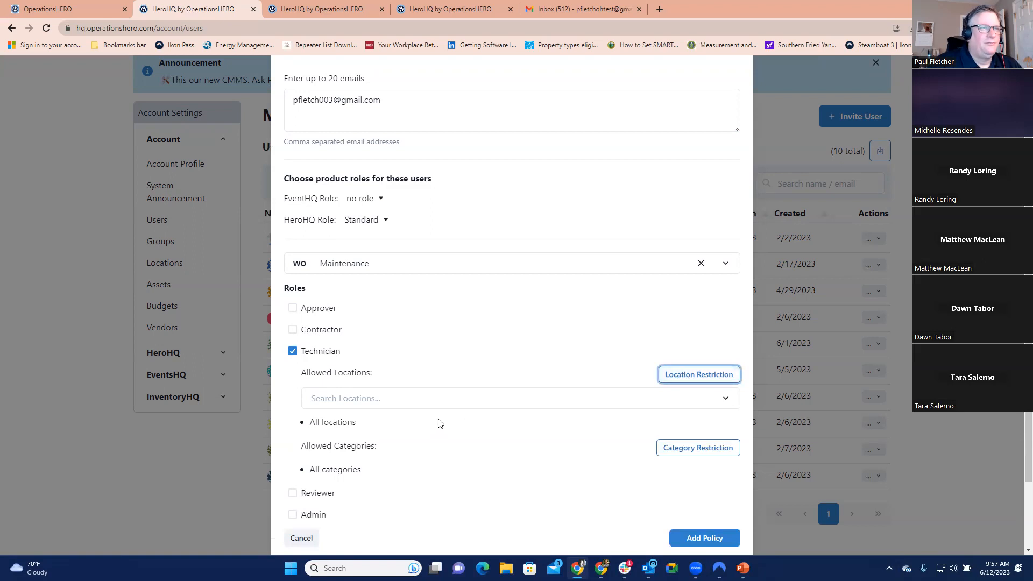
scroll(438, 422, down, 1)
click(422, 349)
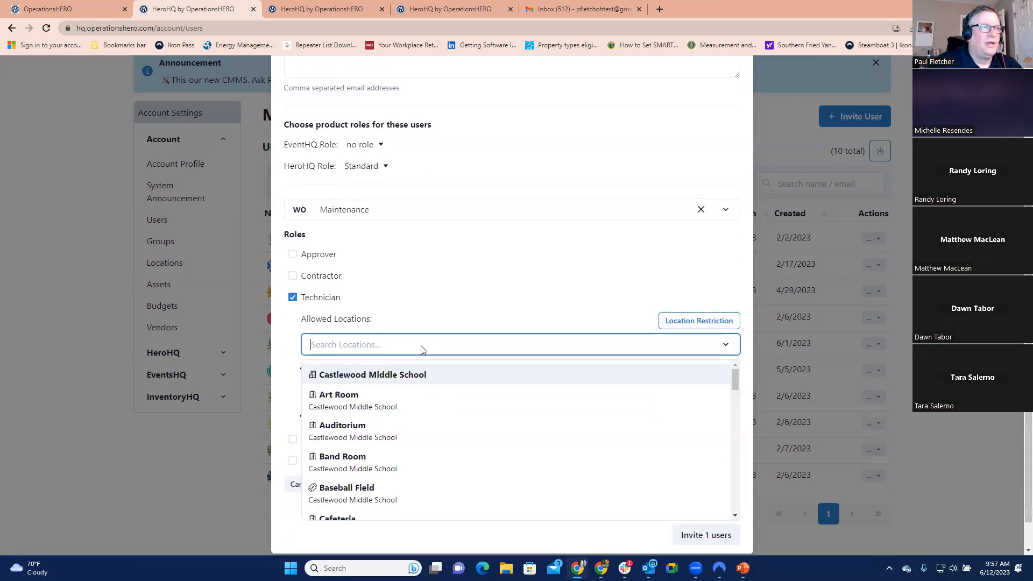
text(high)
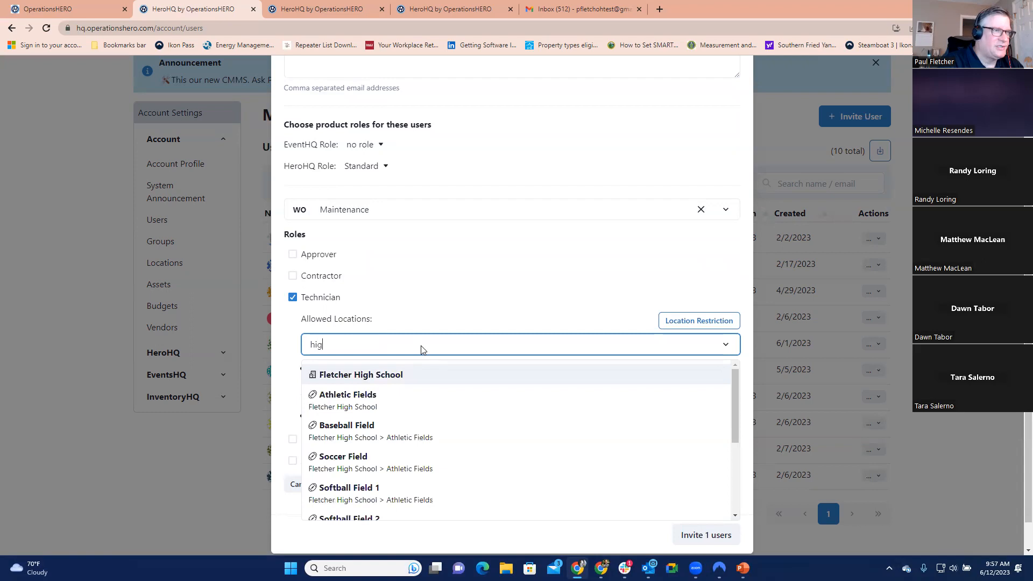
click(411, 381)
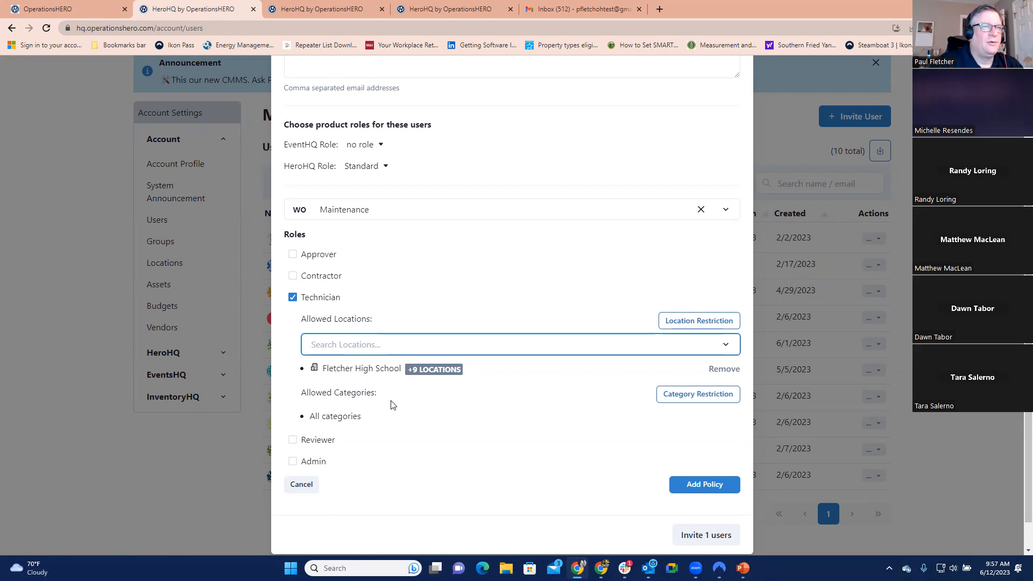
Restrict the Technician role's allowed categories to HVAC Heating/Ventilation/Air-Conditioning.
click(695, 398)
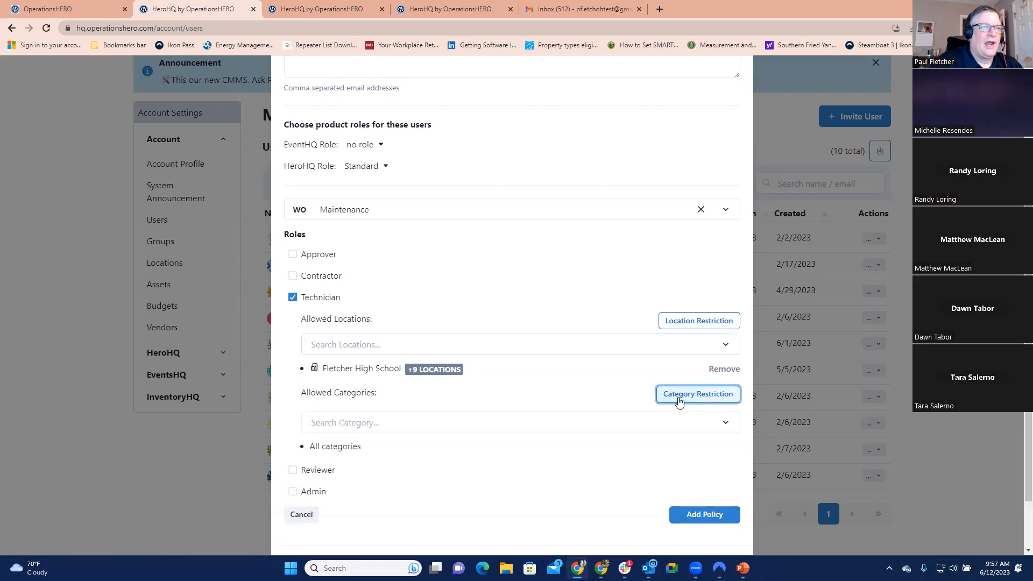
click(639, 425)
text(HVAC)
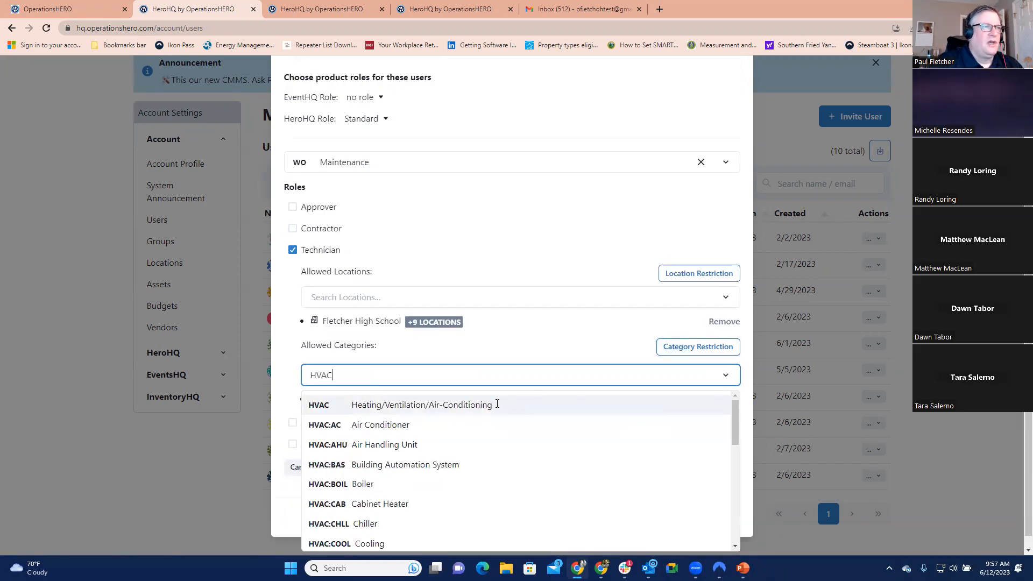
click(497, 405)
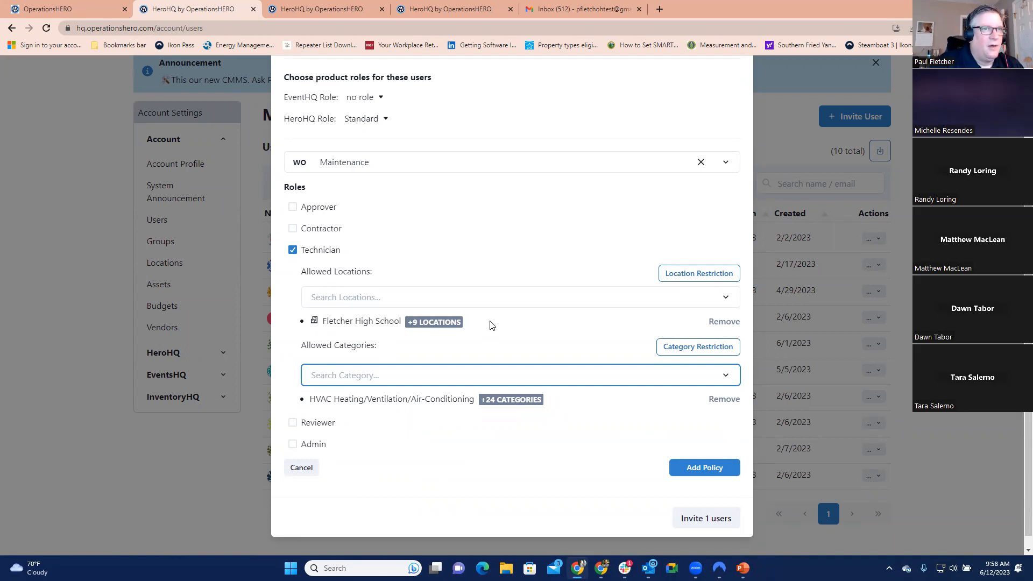
Remove the Fletcher High School location restriction and add Plumbing to the Technician role's allowed categories.
click(710, 322)
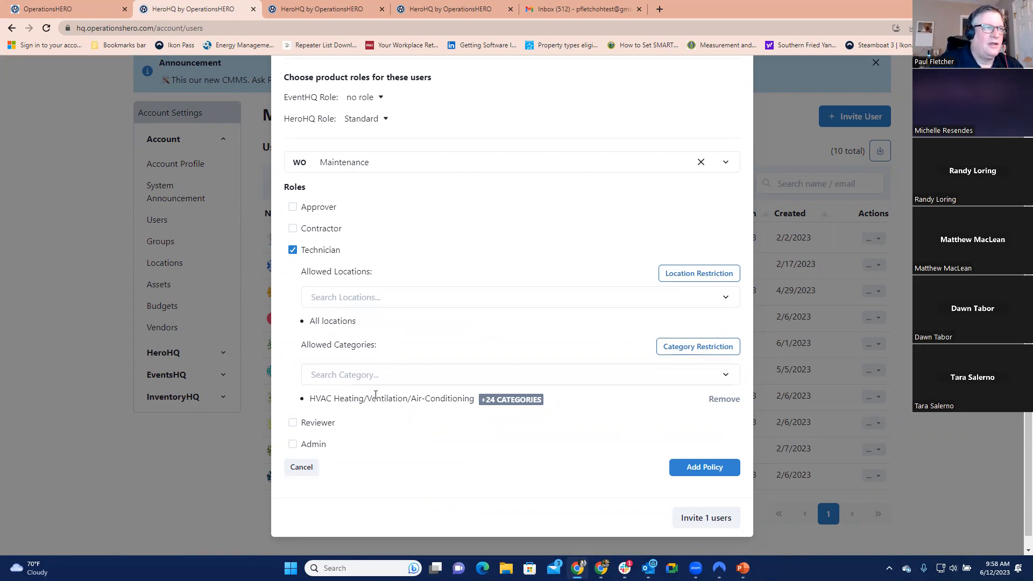
click(537, 384)
text(Plun)
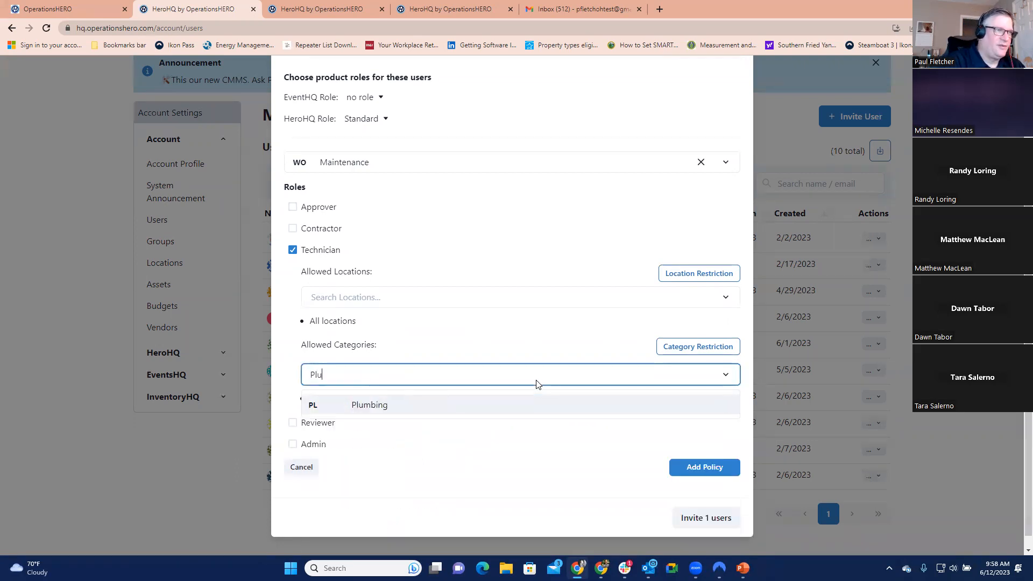
key(BackSpace)
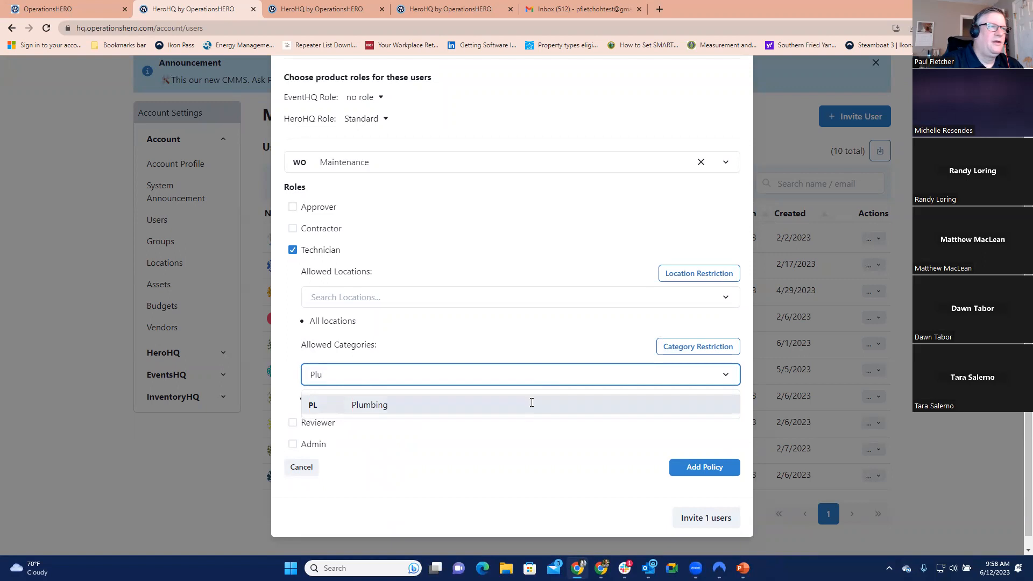
click(531, 404)
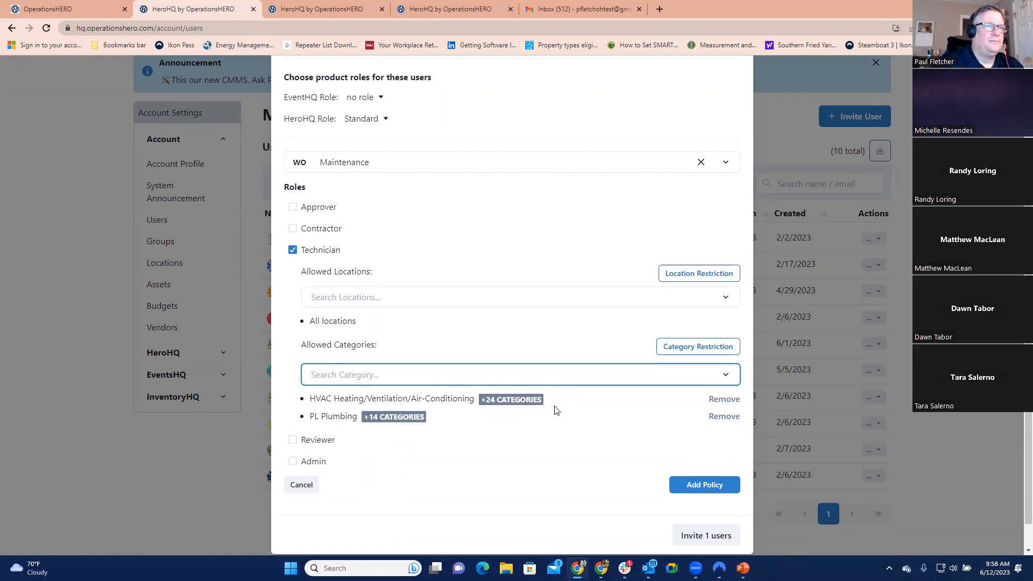
Clear the Plumbing and HVAC restrictions to add the unrestricted Maintenance policy, and close the invitation without sending it.
click(712, 418)
click(715, 399)
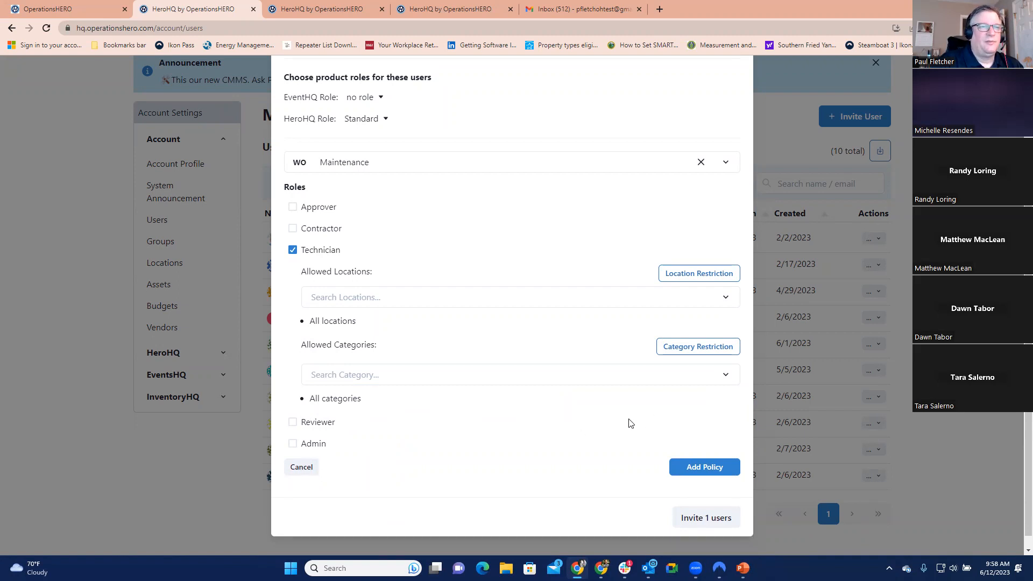
click(687, 468)
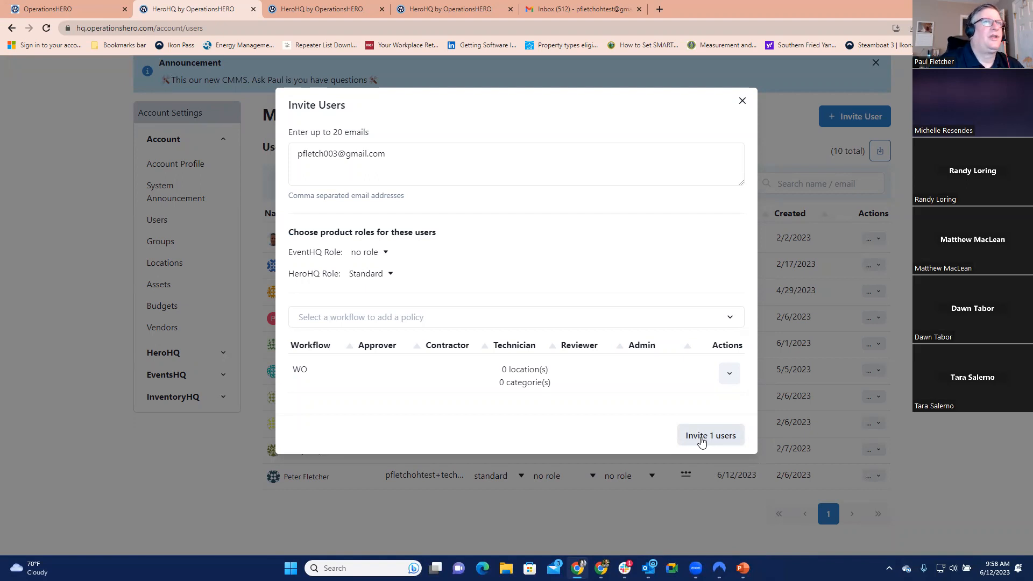
click(743, 101)
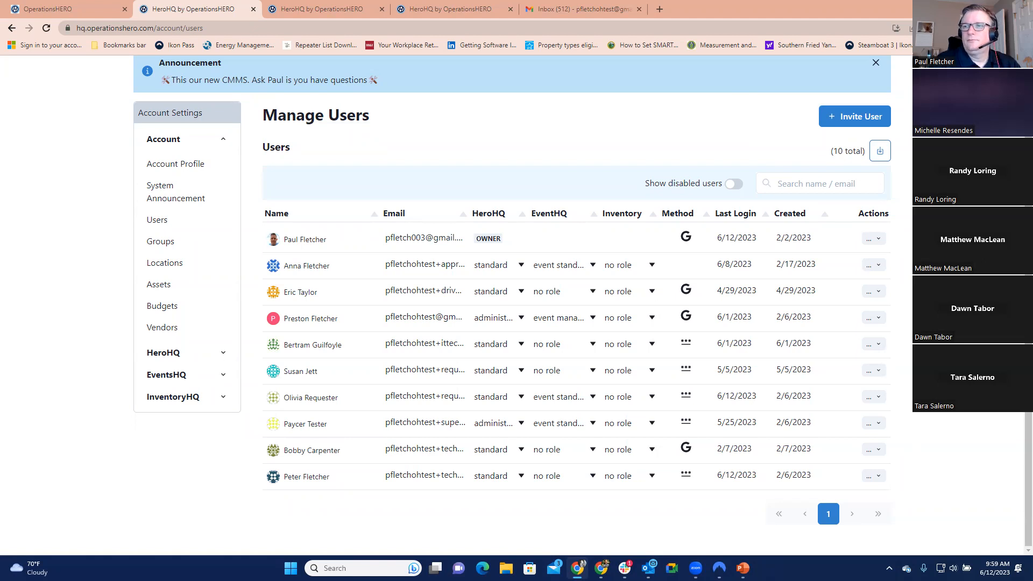
Open File Explorer to bring up the Timberlane SAU 106 request submission guide PDF in Edge, and read through both pages.
key(super+e)
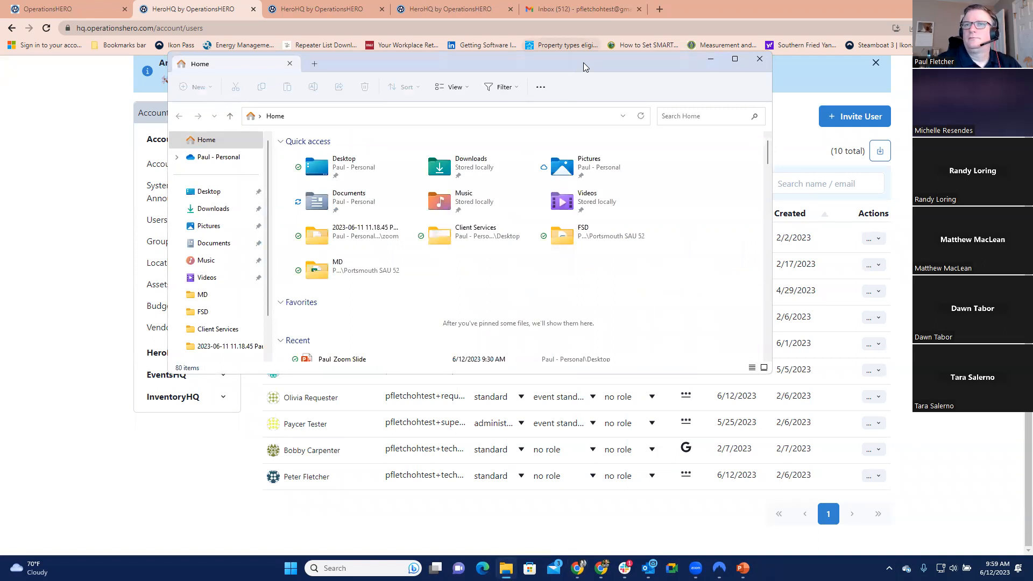
drag(584, 63, 1032, 62)
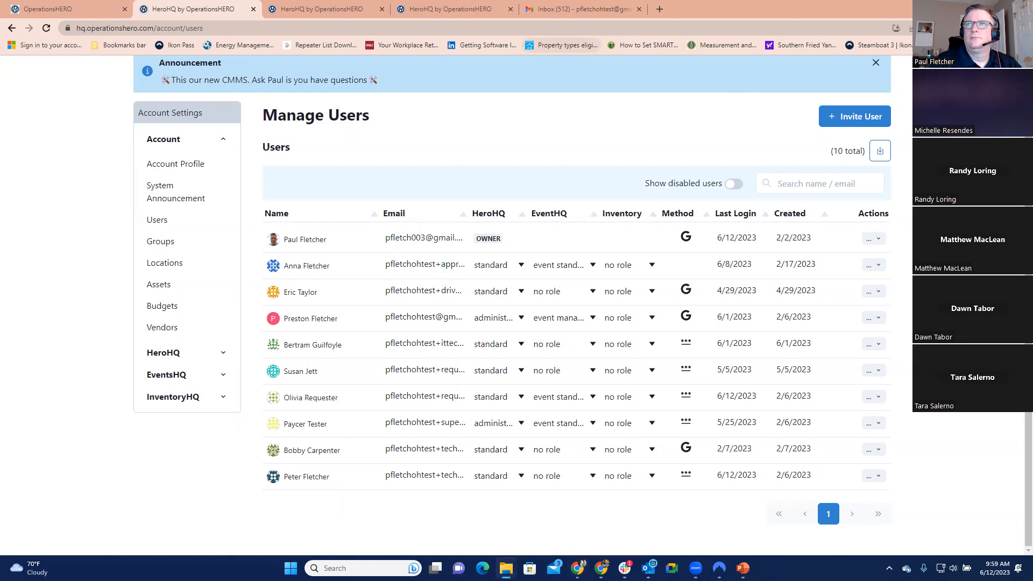
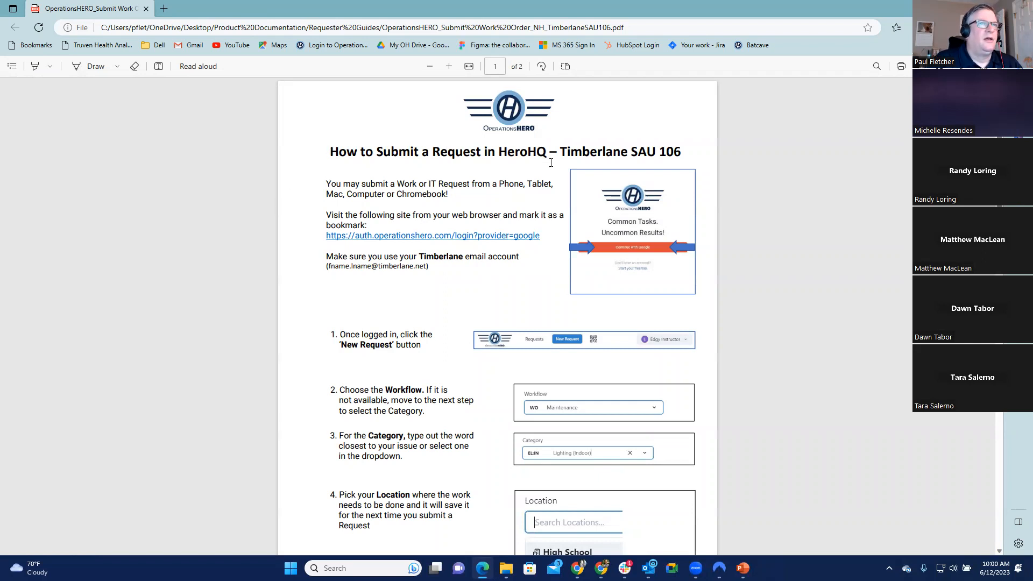
scroll(415, 196, down, 1)
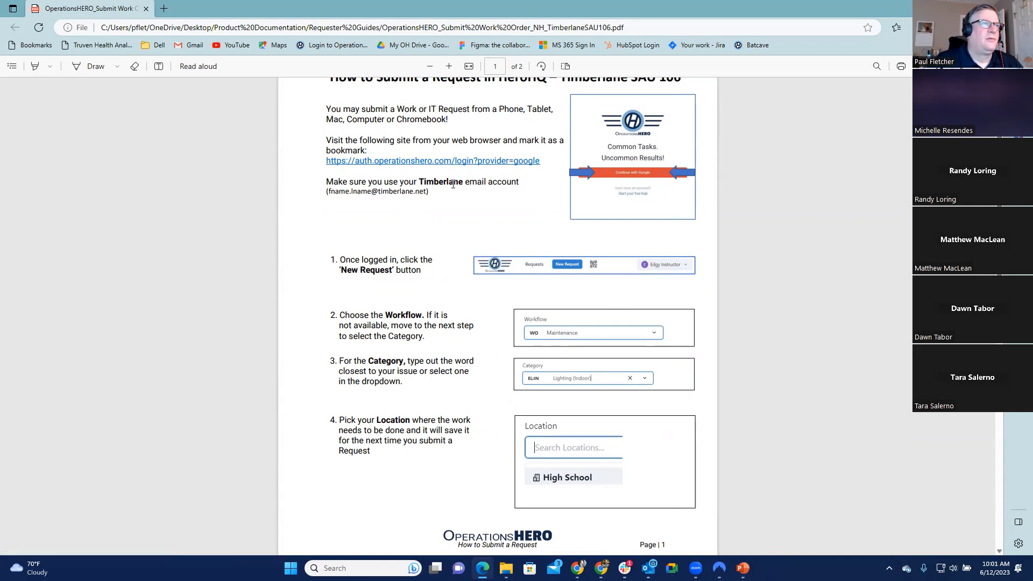
scroll(419, 182, down, 1)
scroll(420, 182, up, 1)
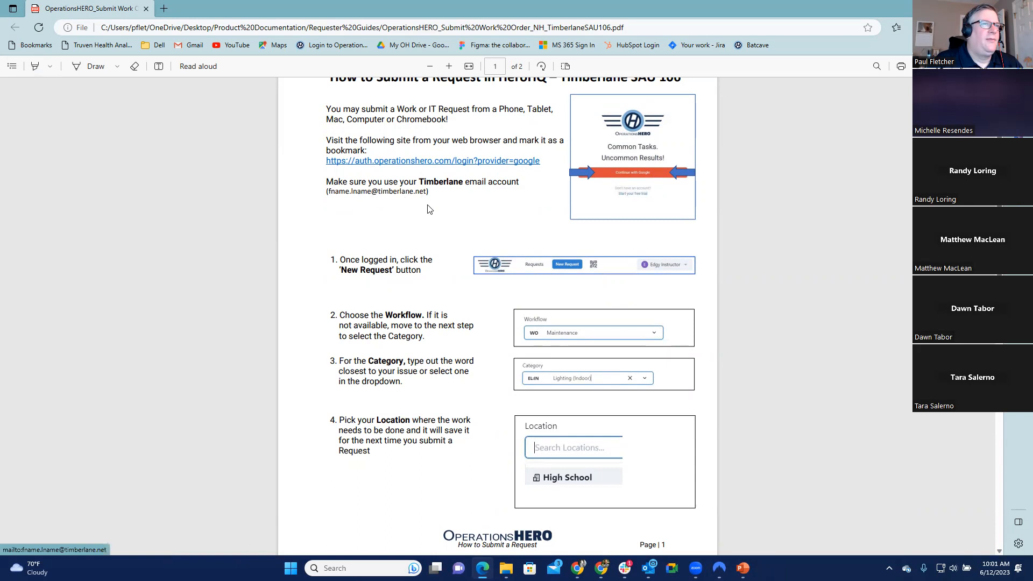
scroll(468, 210, down, 1)
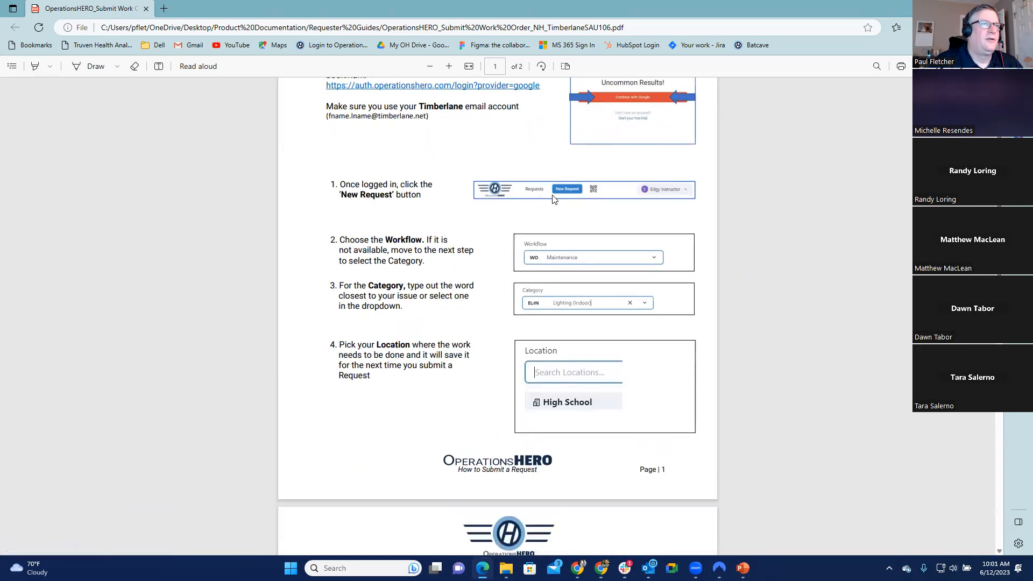
scroll(449, 266, down, 1)
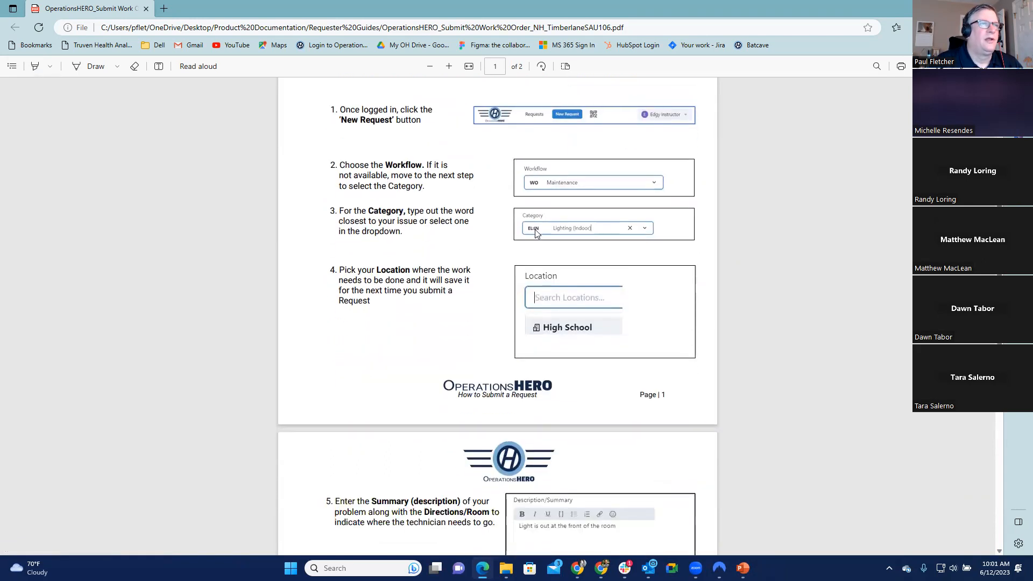
scroll(482, 274, down, 1)
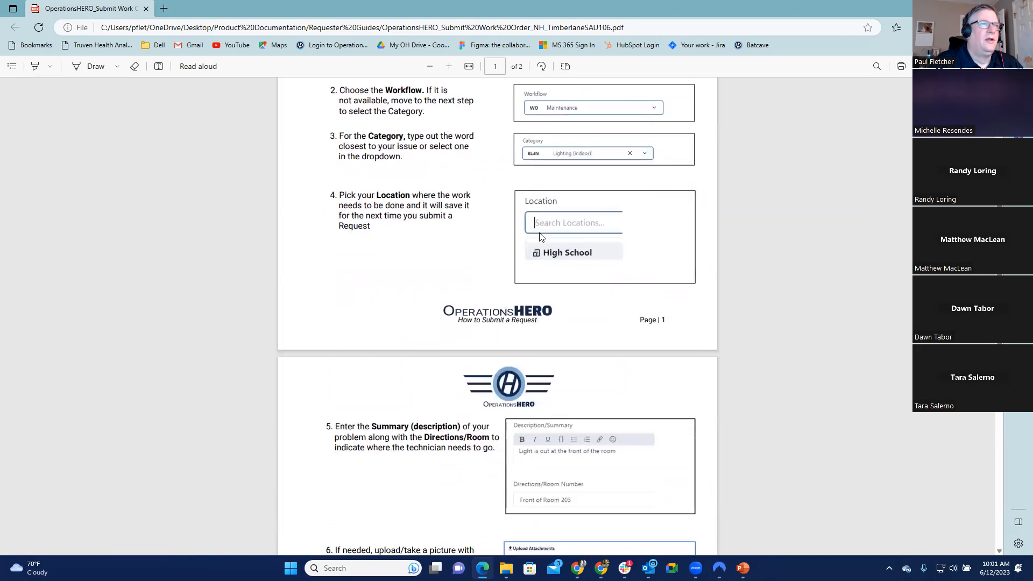
scroll(482, 249, down, 3)
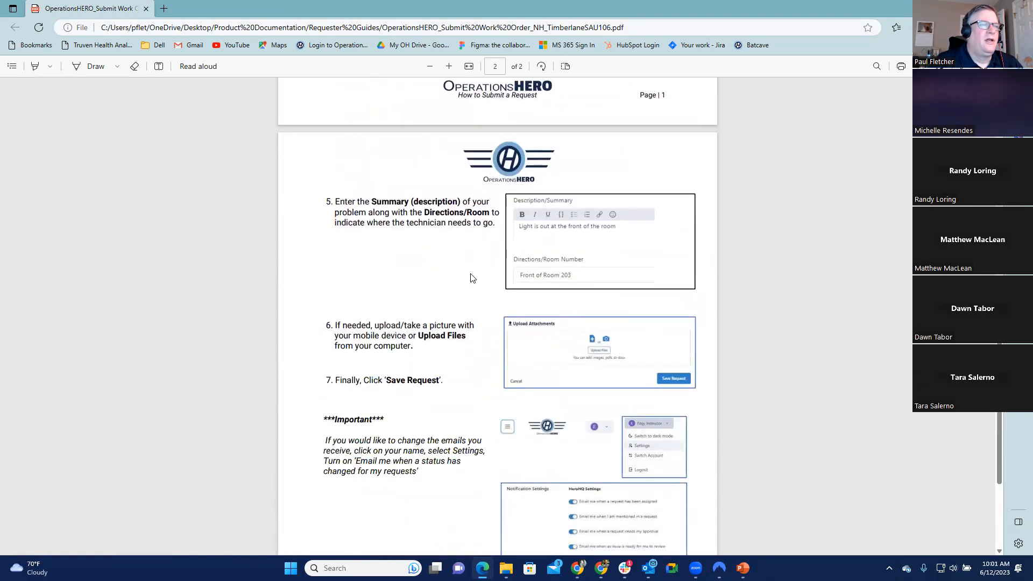
scroll(470, 279, down, 1)
scroll(487, 293, down, 1)
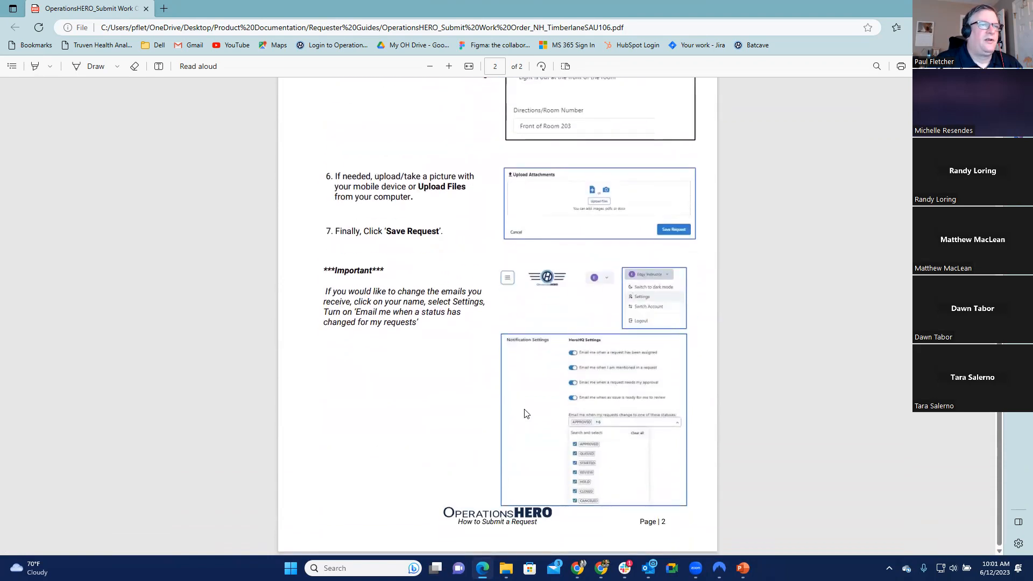
scroll(513, 429, up, 9)
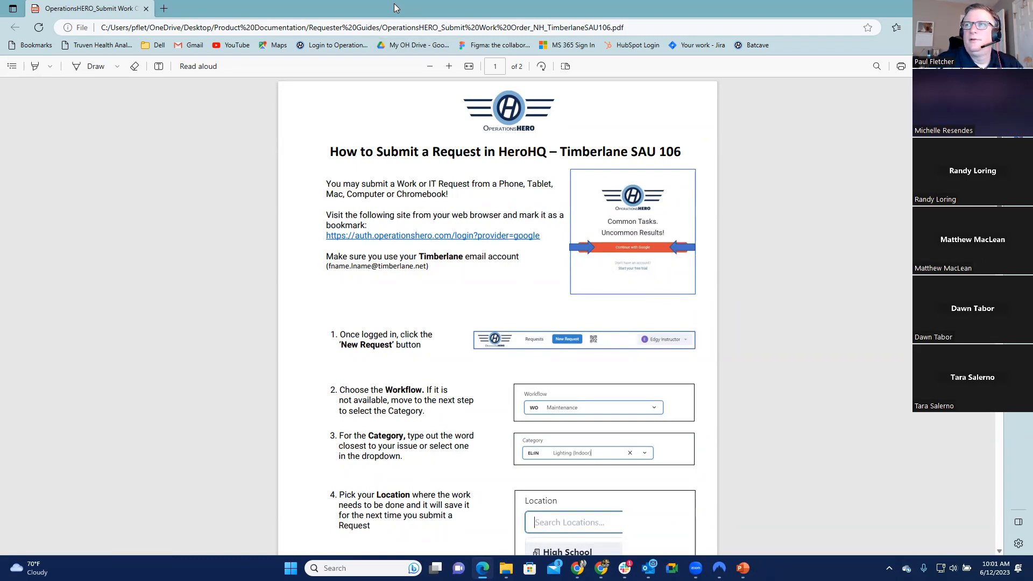
Switch back to OperationsHERO in Chrome and open the Workflows page of the HeroHQ settings.
key(alt+Tab)
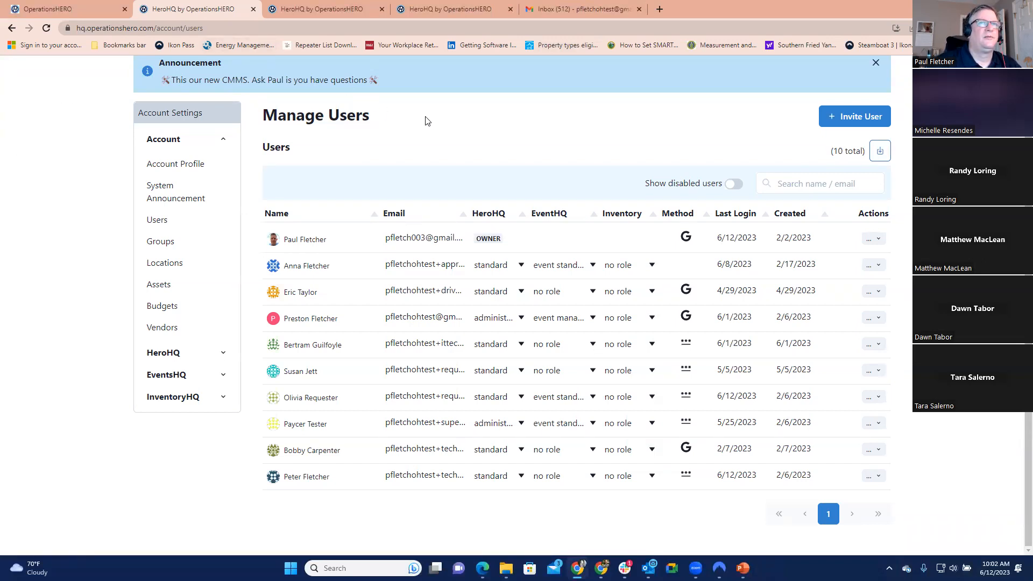
scroll(556, 158, up, 1)
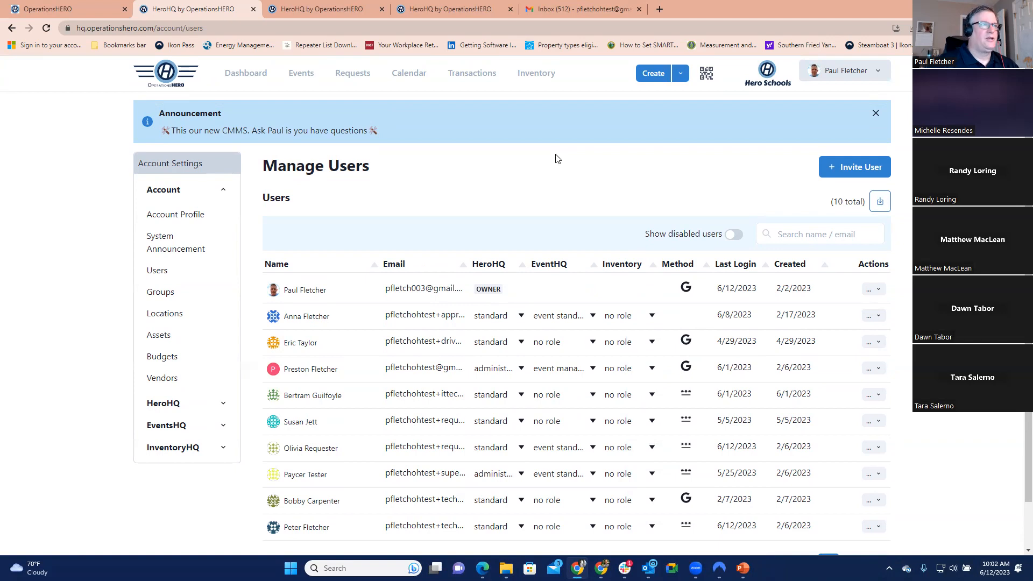
click(177, 193)
click(171, 215)
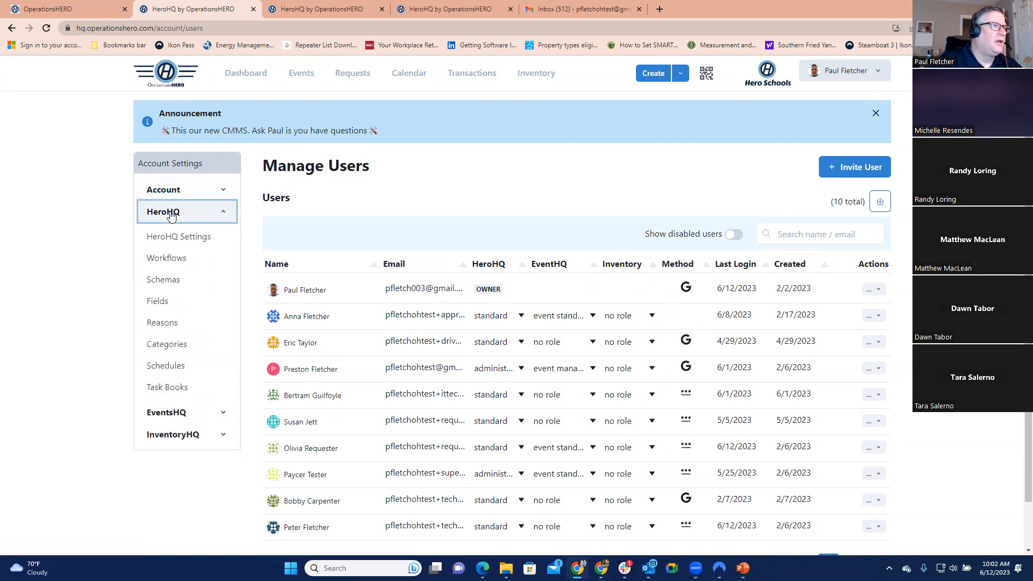
click(171, 215)
click(171, 214)
click(171, 214)
click(170, 233)
click(170, 233)
click(171, 215)
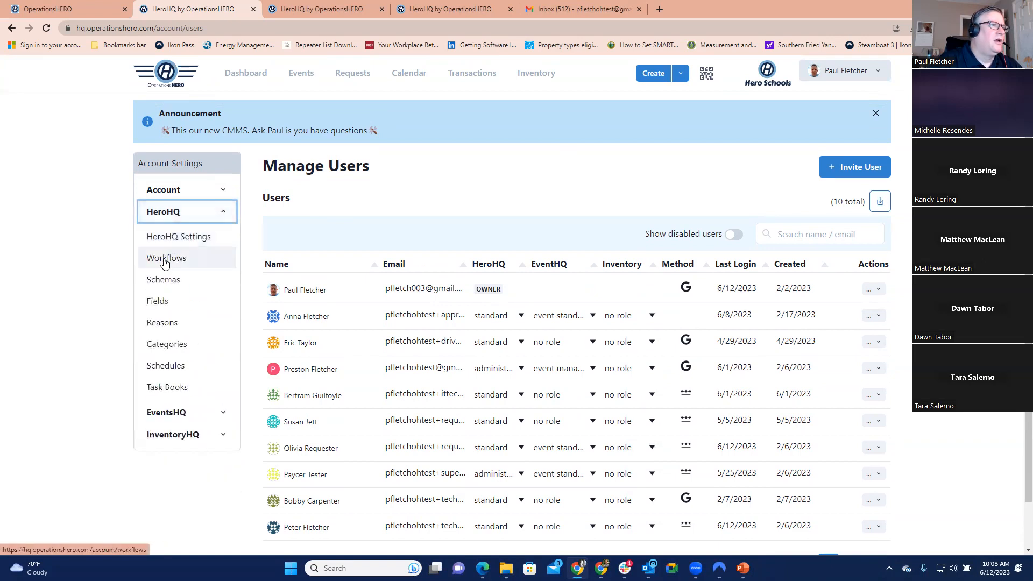
click(163, 262)
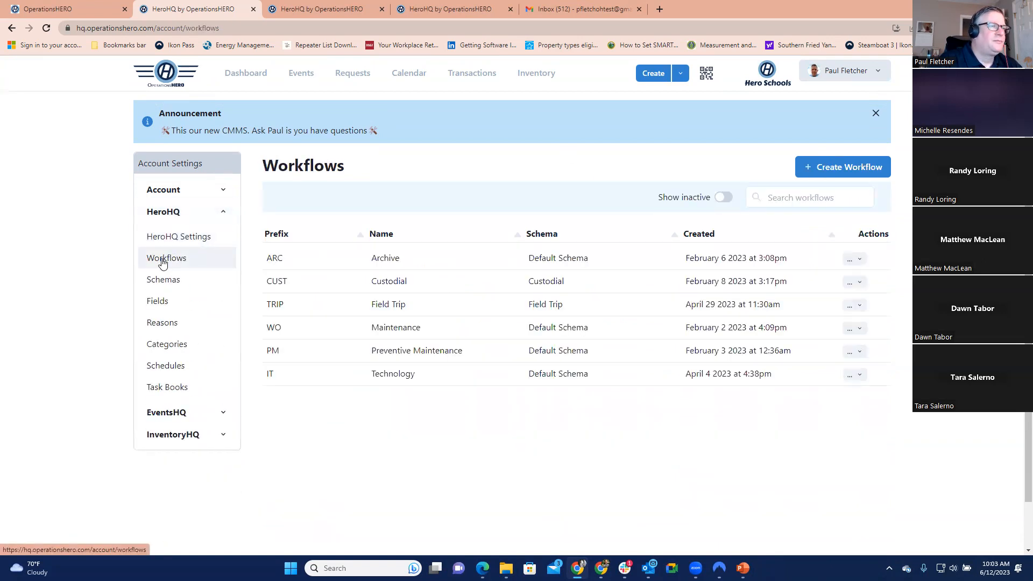
Open the Maintenance workflow and examine its security policies for users and their assigned roles.
click(282, 335)
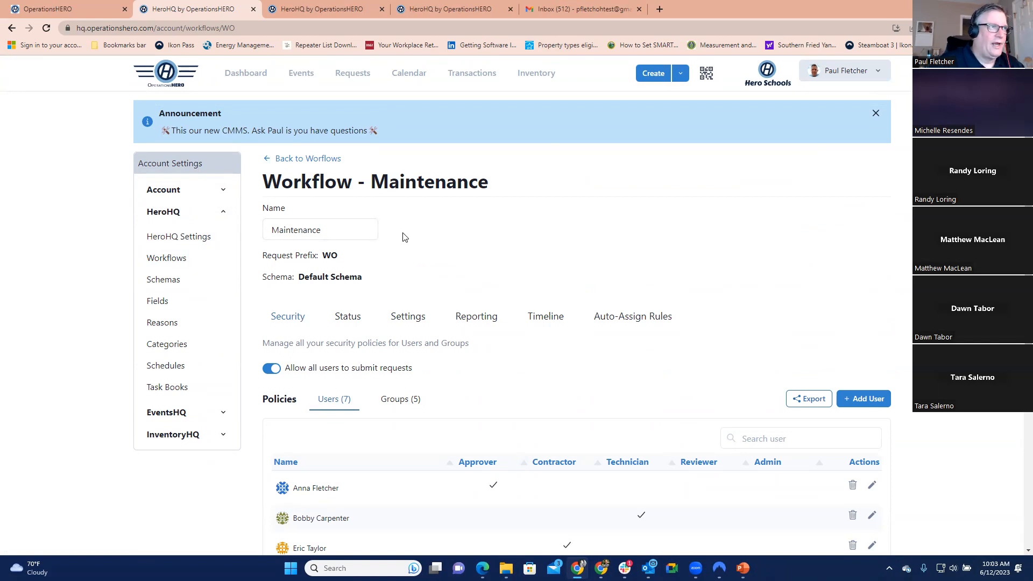
scroll(403, 237, down, 1)
scroll(406, 236, down, 2)
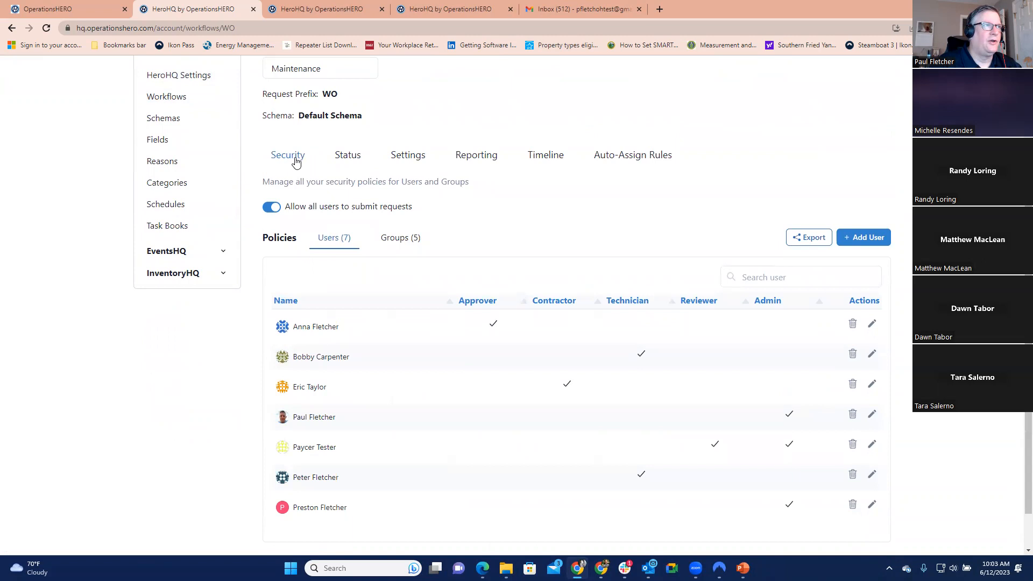
scroll(335, 178, down, 1)
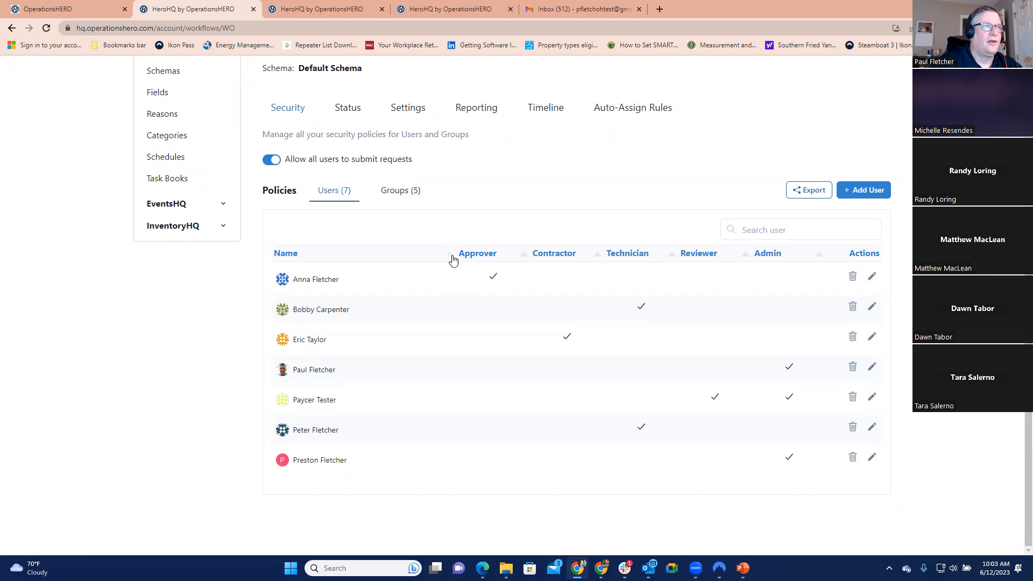
Turn off requests from all users, and try restricting the first listed user's Requester role to Castlewood Middle School.
click(272, 160)
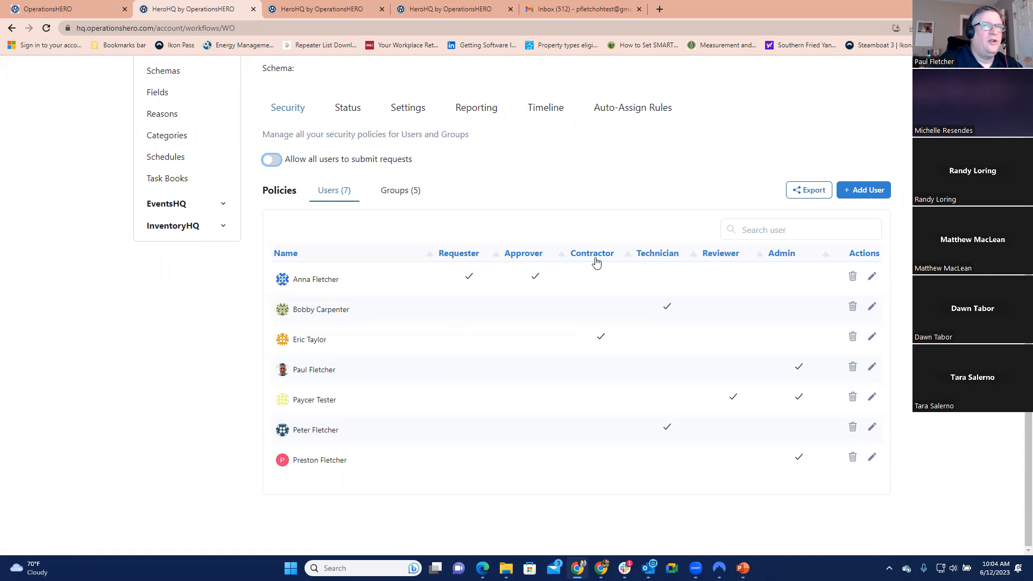
click(870, 279)
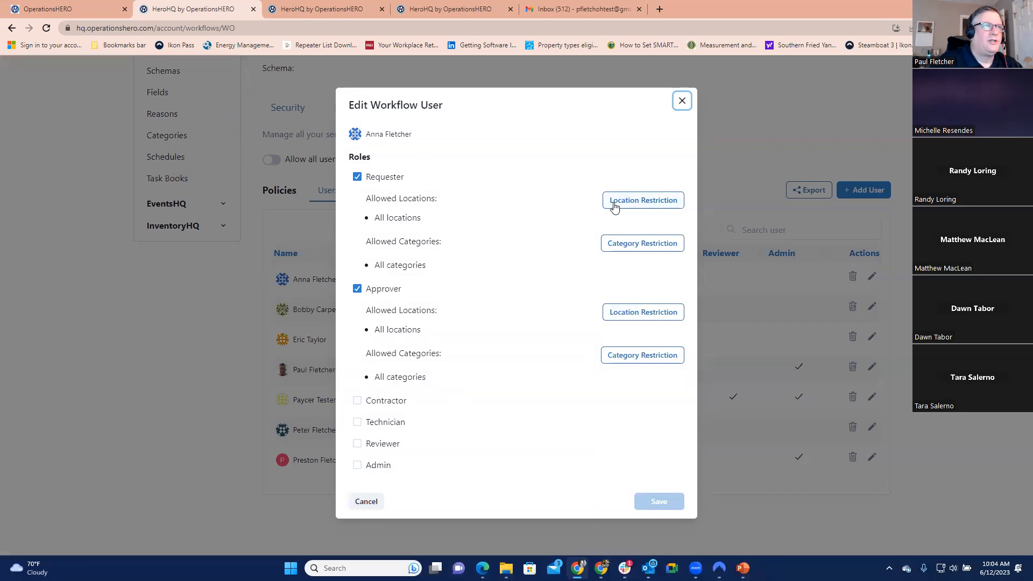
click(614, 207)
click(487, 229)
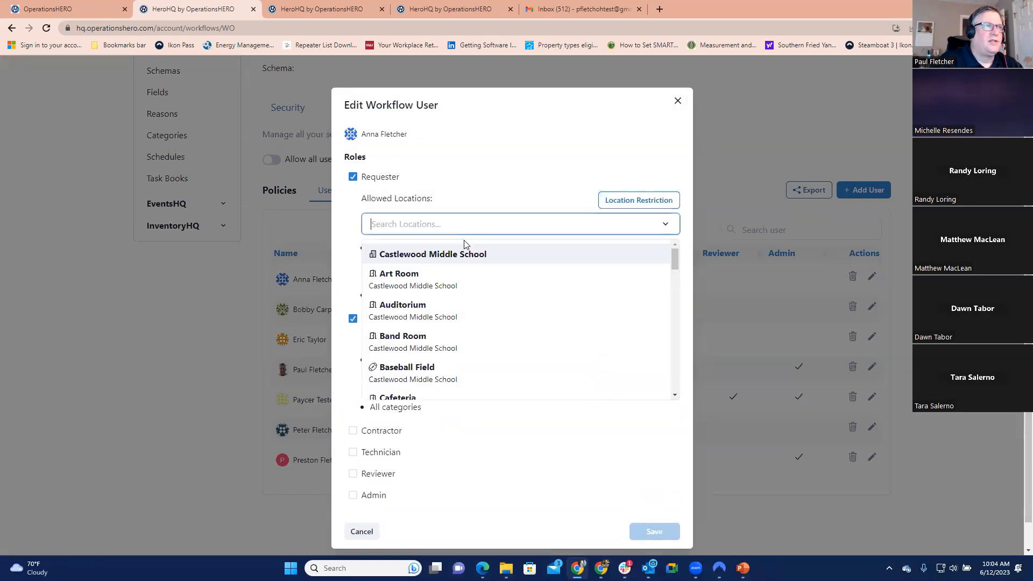
click(445, 259)
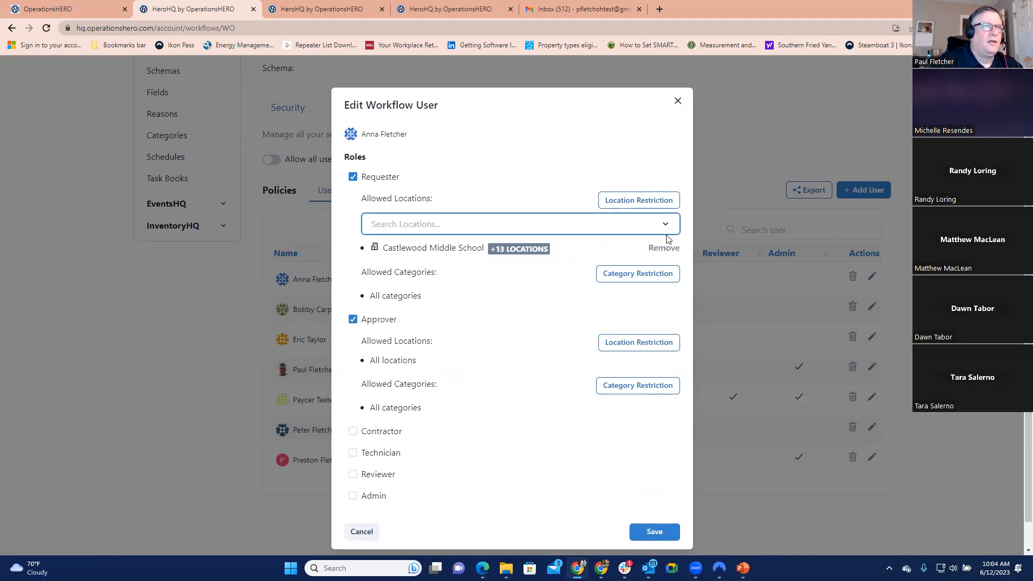
Remove the location restriction, discard the user edit, and allow all users to submit requests again.
click(653, 250)
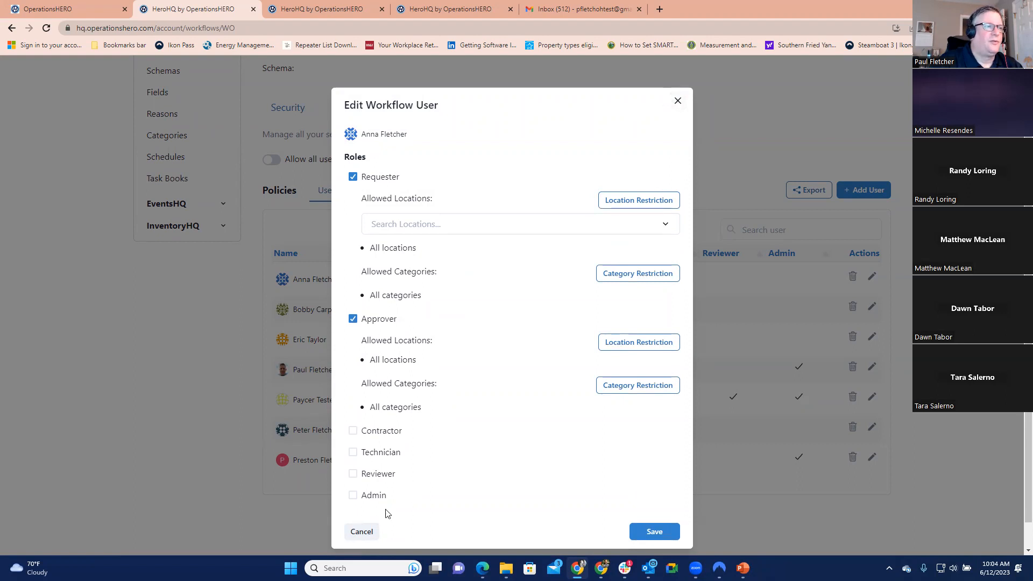
click(358, 533)
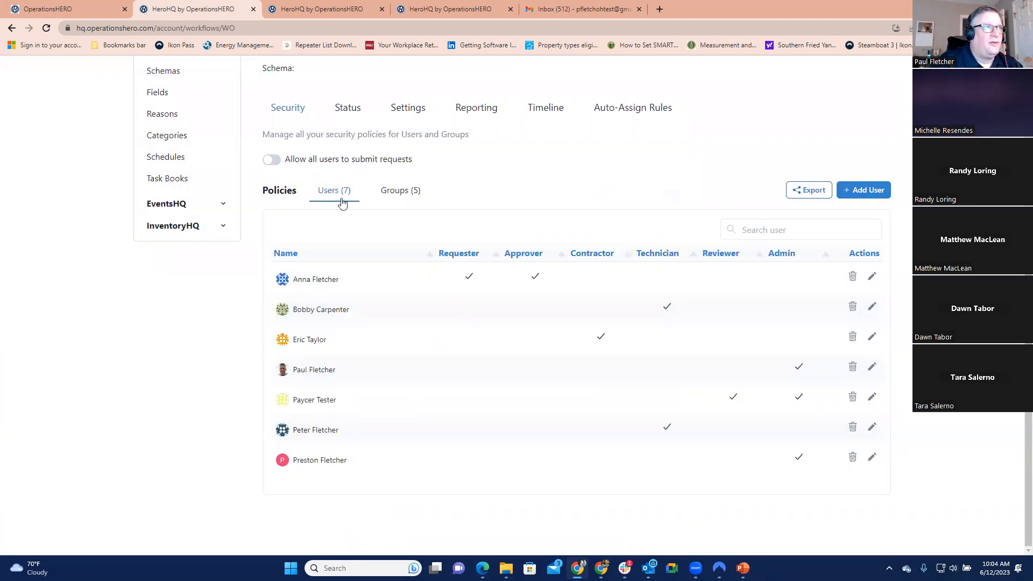
click(273, 161)
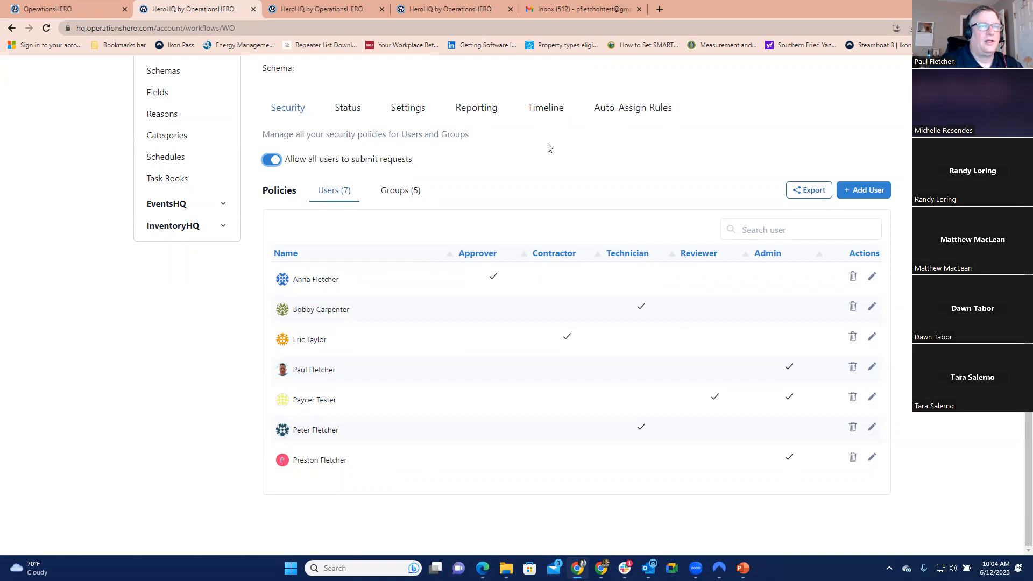
scroll(560, 129, up, 4)
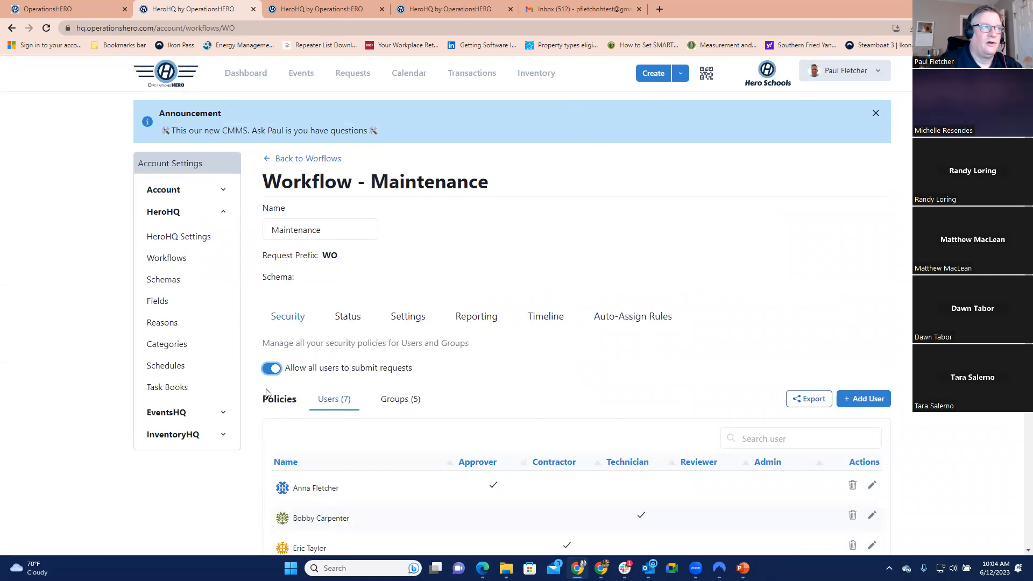
scroll(363, 382, down, 4)
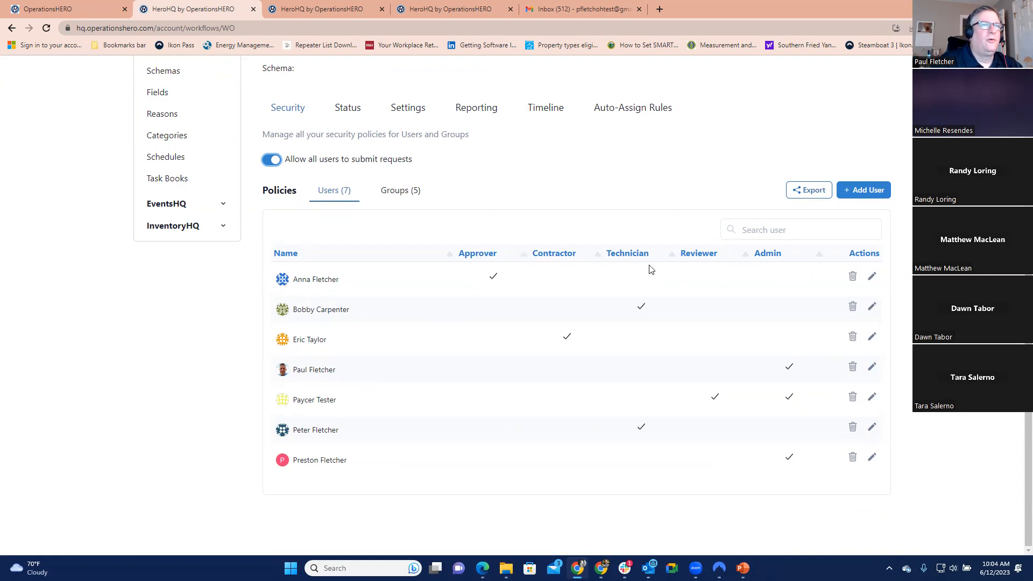
Disable required approval for new requests and required review before close, and check the roles in the Maintenance workflow's security policies.
scroll(560, 276, up, 1)
scroll(369, 166, up, 2)
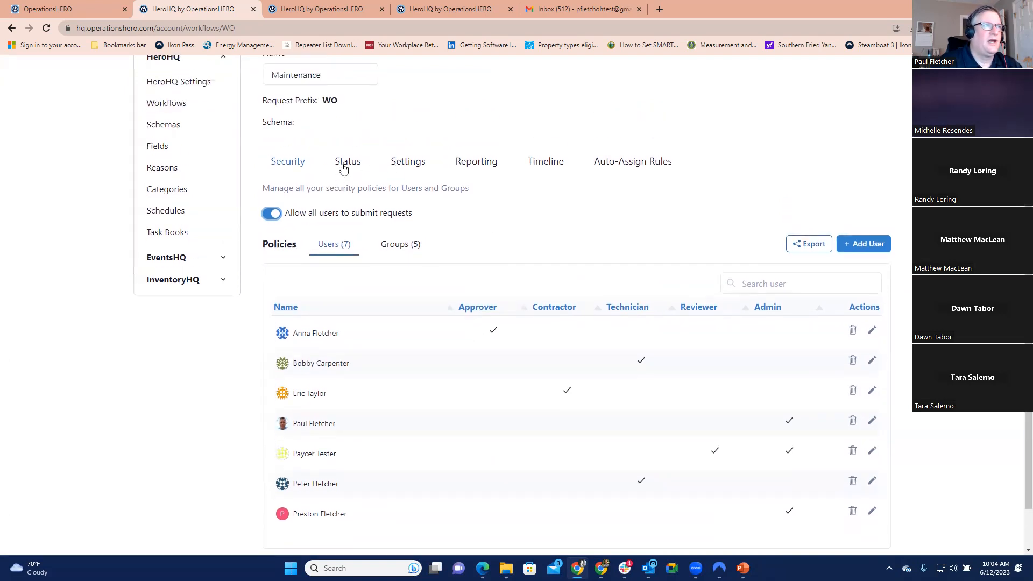
click(346, 162)
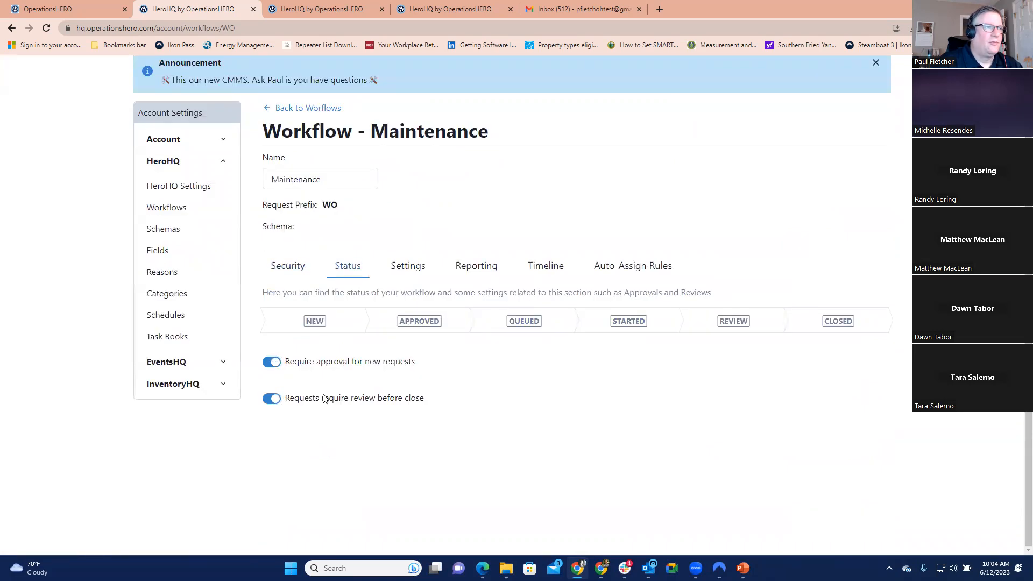
click(272, 362)
click(272, 399)
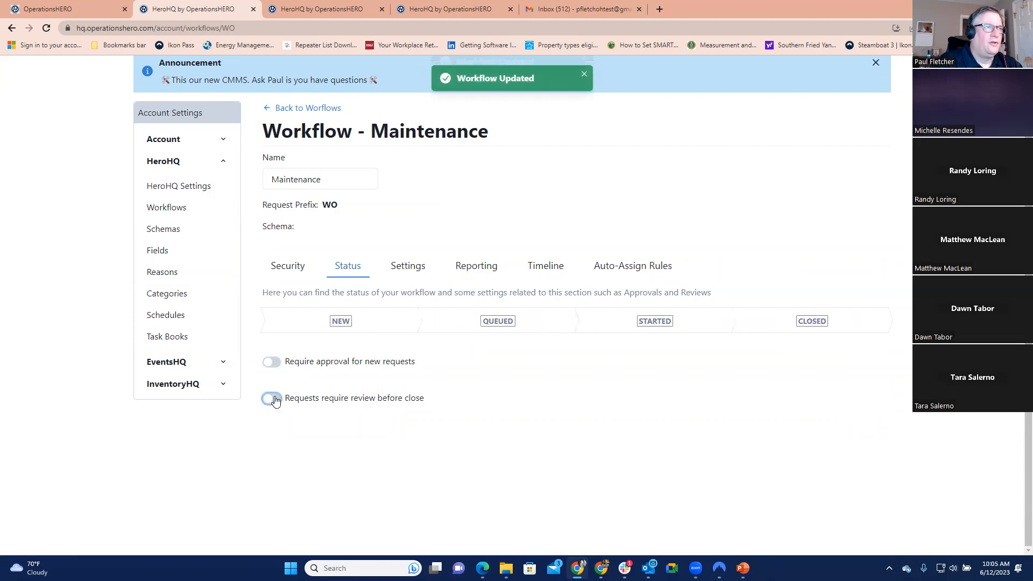
click(300, 274)
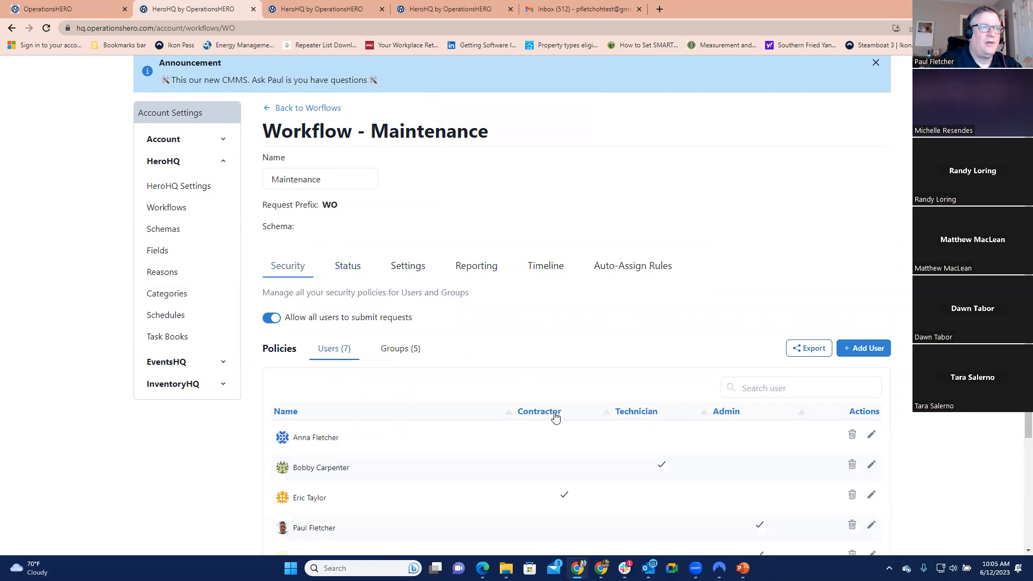
Turn the Maintenance workflow's approval requirement for new requests and review requirement before close back on.
click(354, 267)
click(272, 362)
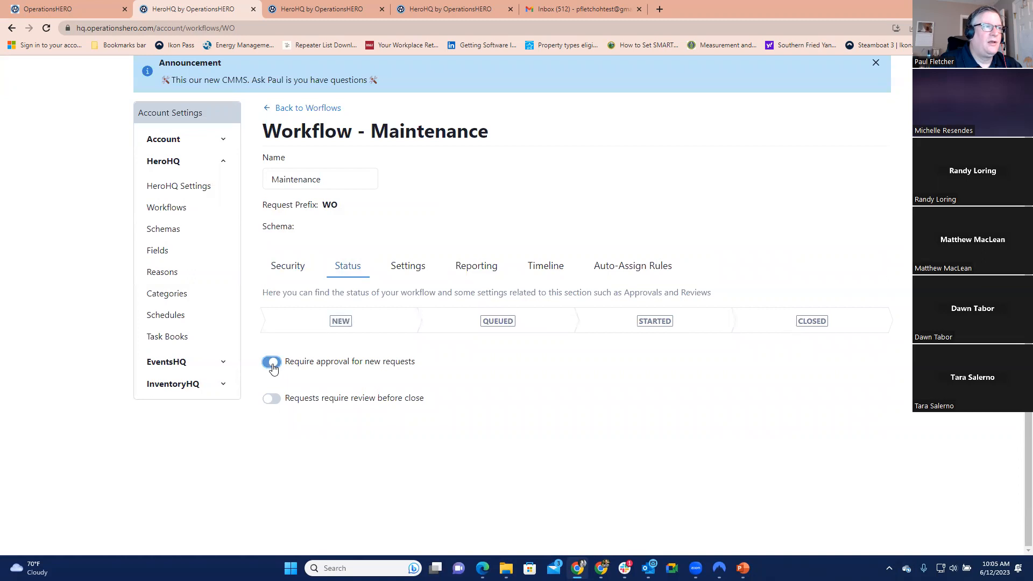
click(270, 403)
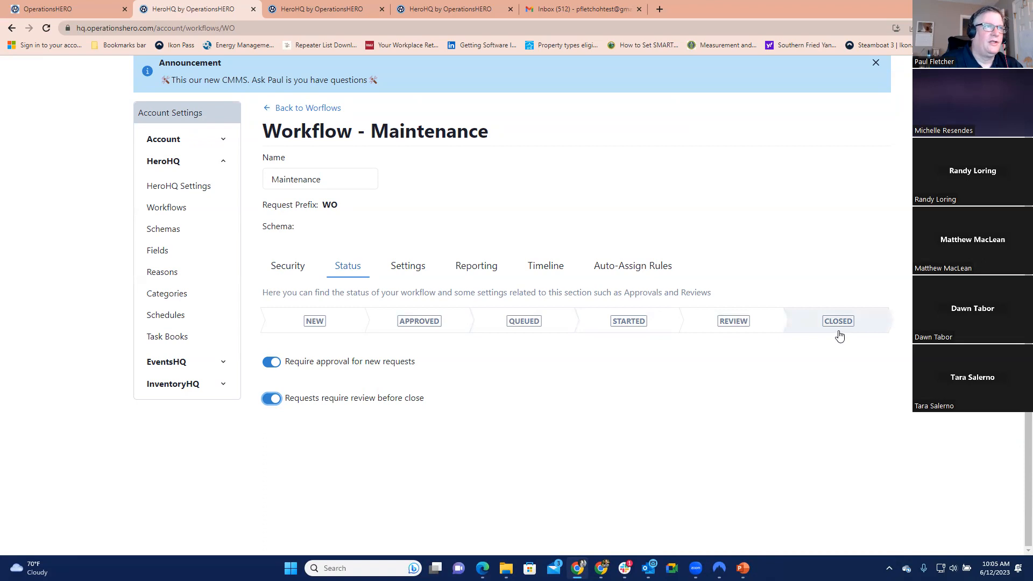
Review the roles assigned to users and to groups in the Maintenance workflow's security policies.
click(291, 266)
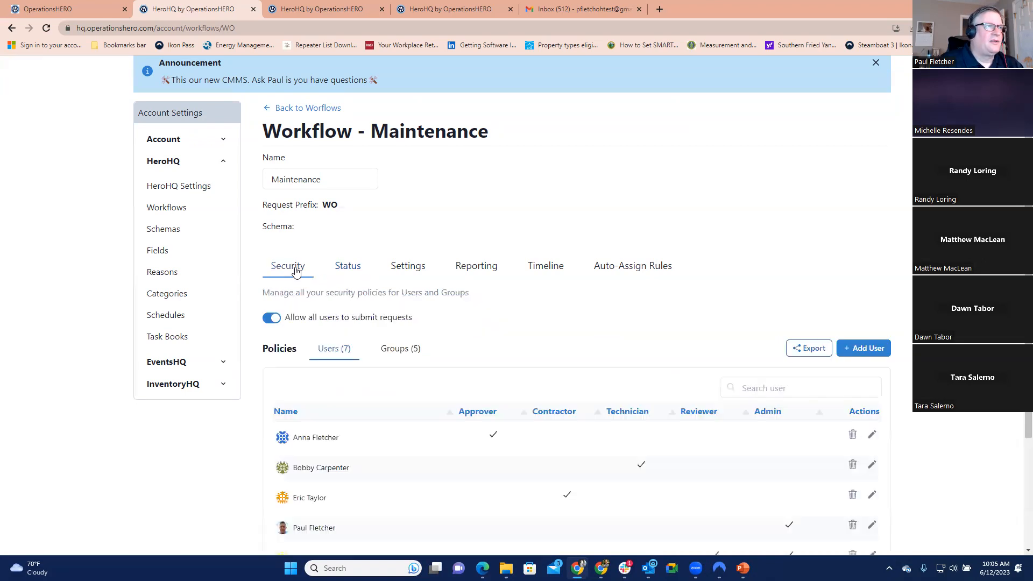
scroll(468, 355, down, 3)
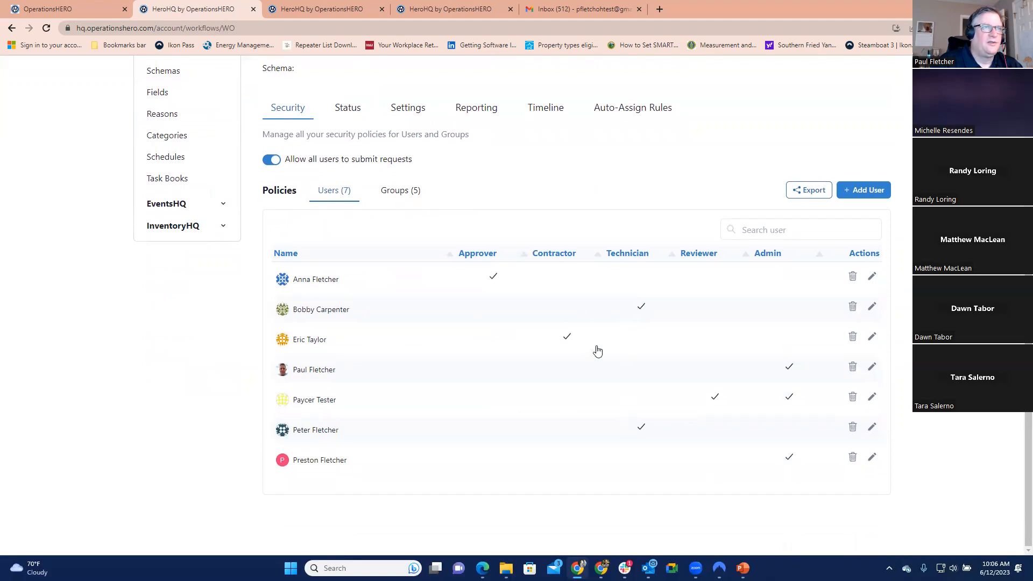
click(567, 337)
click(567, 336)
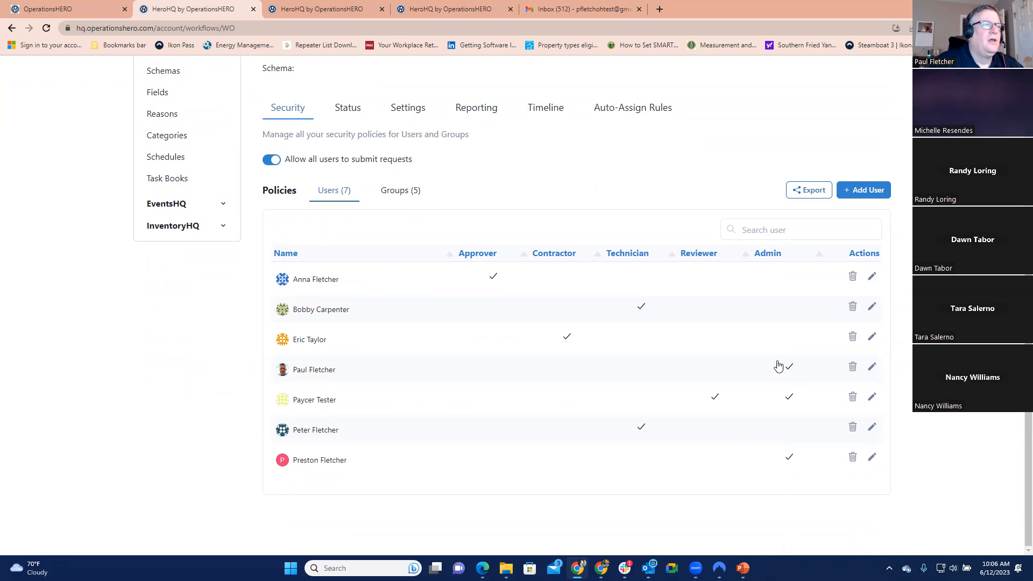
click(401, 192)
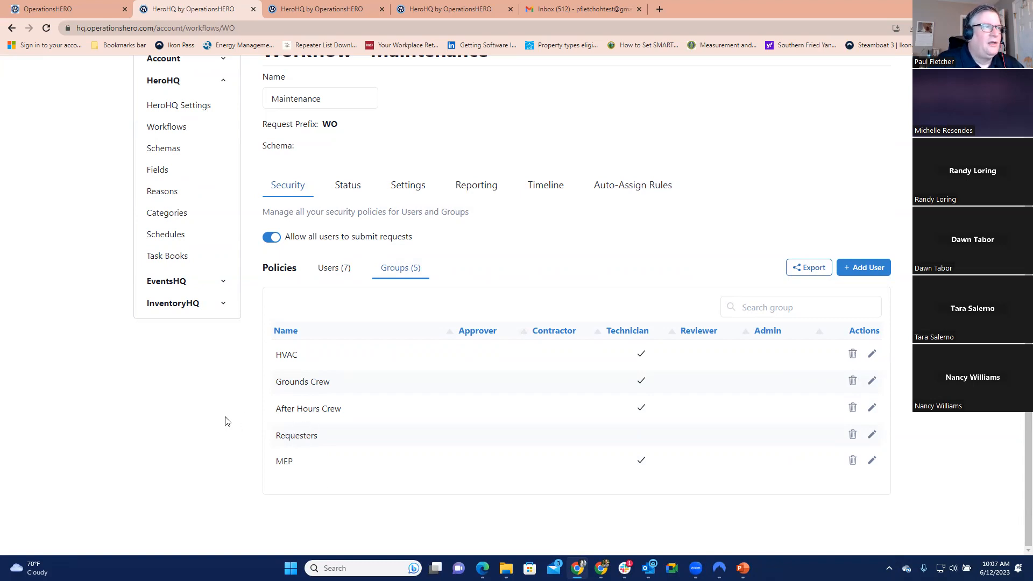
Open the account's Groups list and view the details and members of the After Hours Crew group.
scroll(226, 386, up, 2)
scroll(230, 389, up, 1)
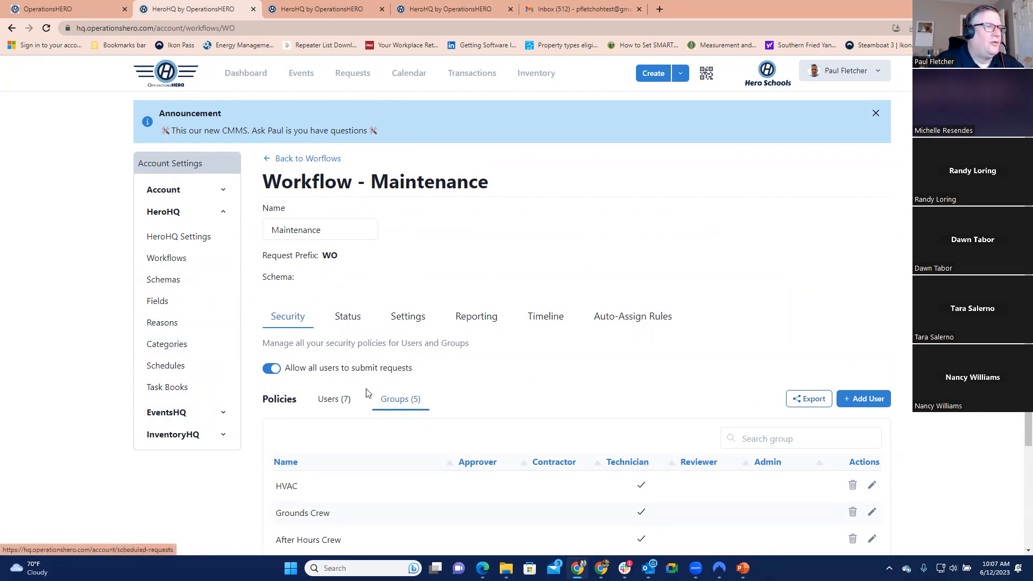
click(173, 190)
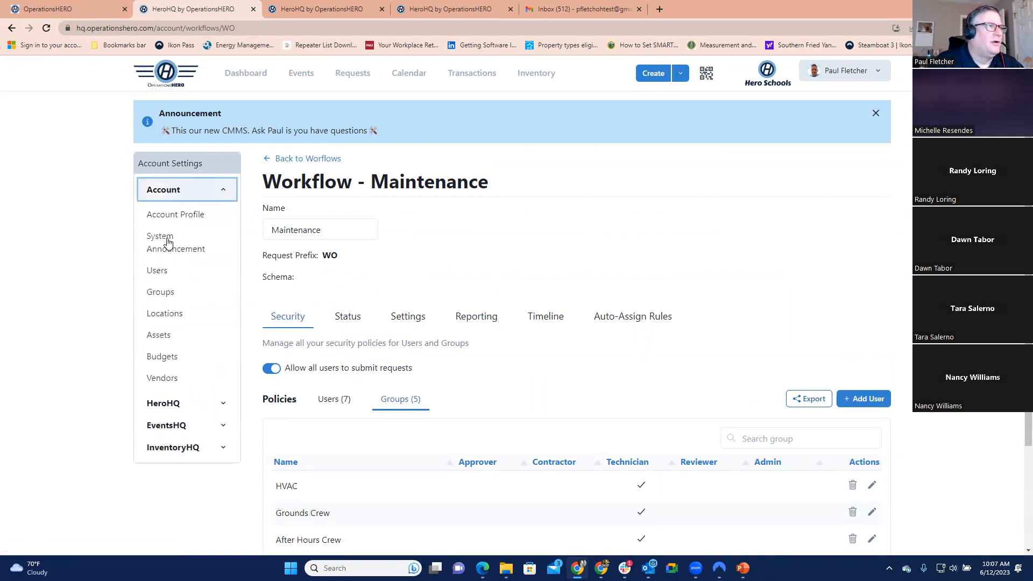
click(159, 297)
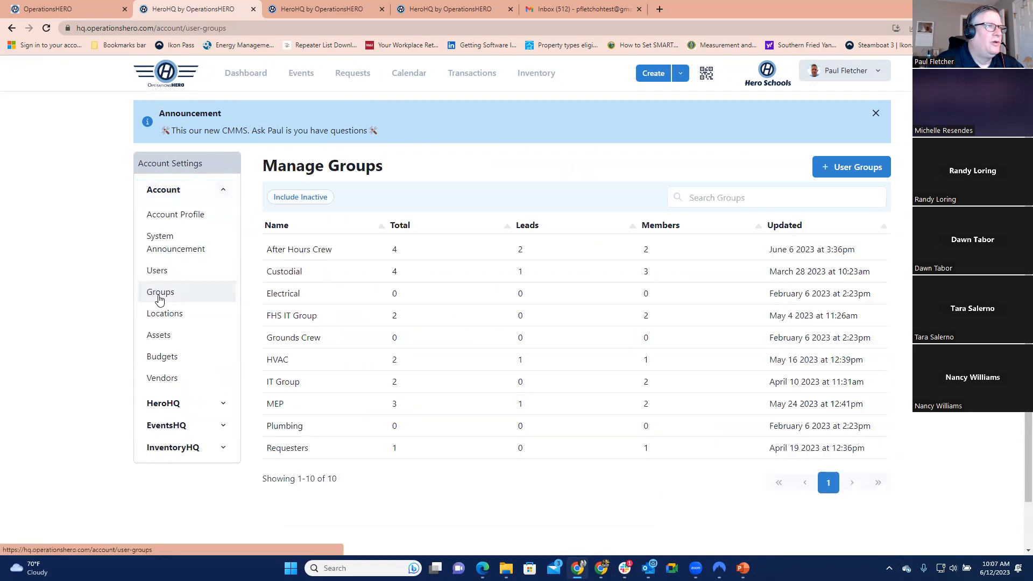
click(273, 250)
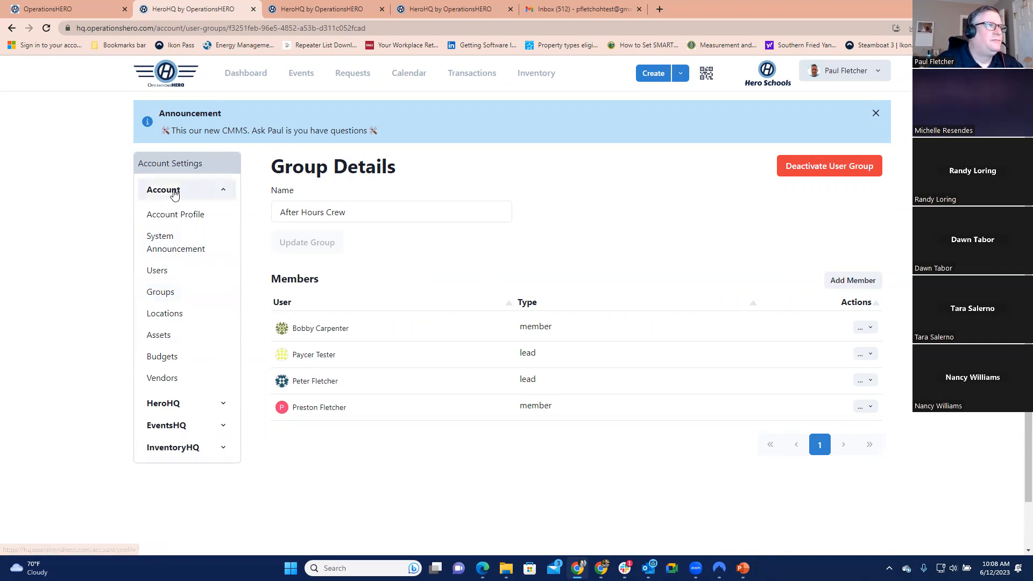
Return to the HeroHQ workflows list and reopen the Maintenance workflow.
click(174, 192)
click(174, 213)
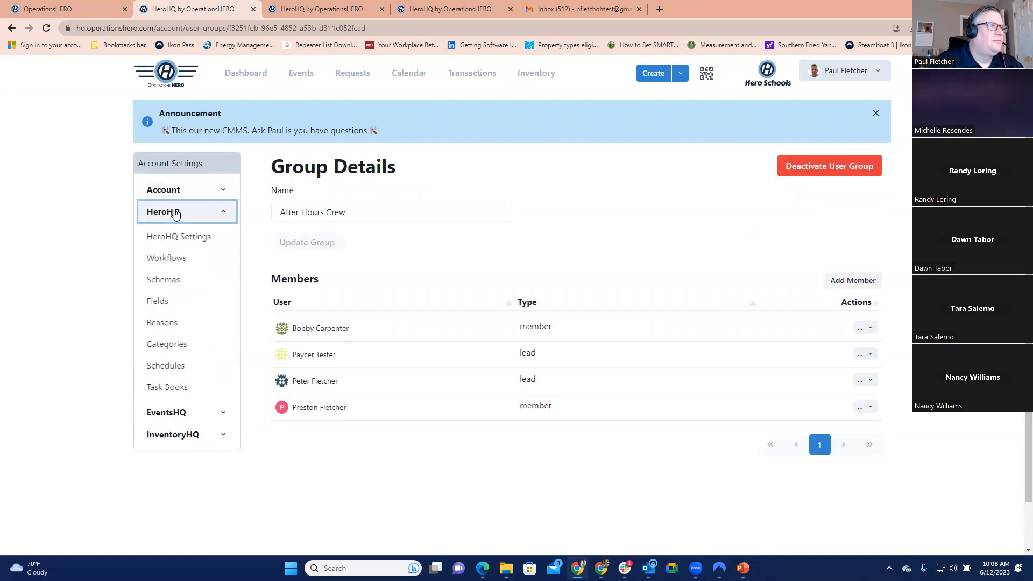
click(168, 259)
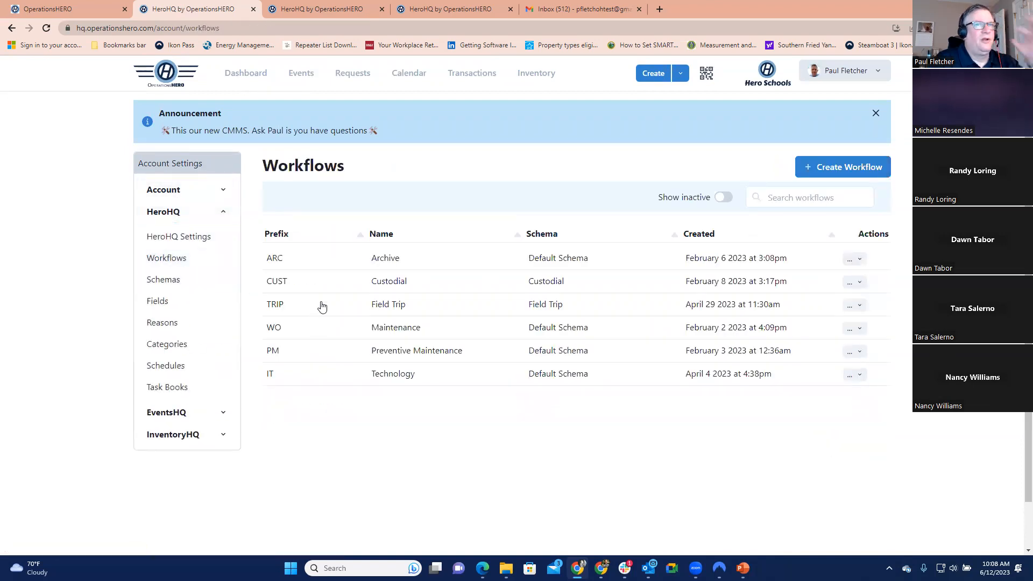
click(302, 333)
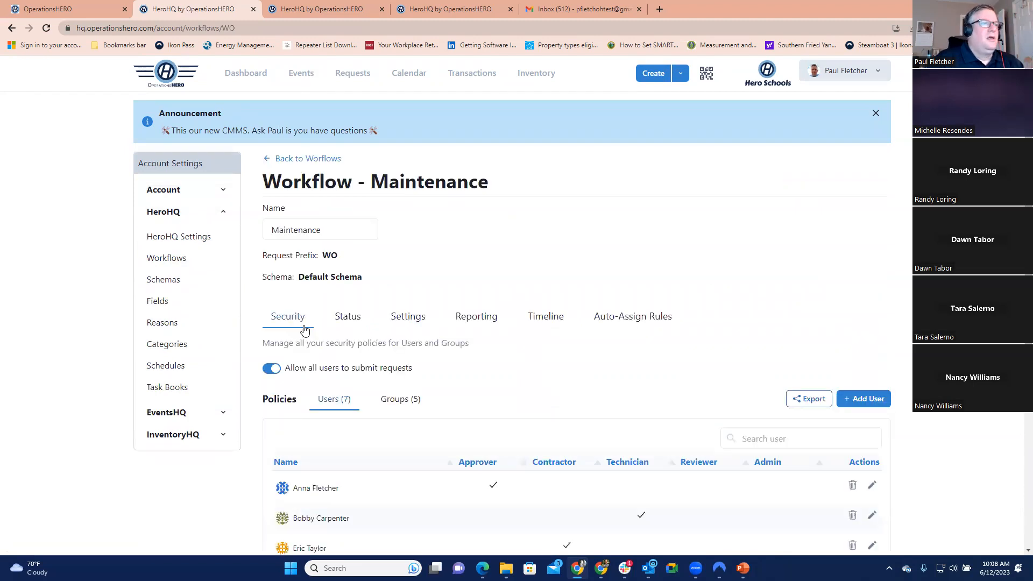
Examine the Maintenance workflow's general settings for technician assignment, automatic due dates, comments, budgets, and reporting and scheduling fields.
click(409, 322)
scroll(413, 322, down, 2)
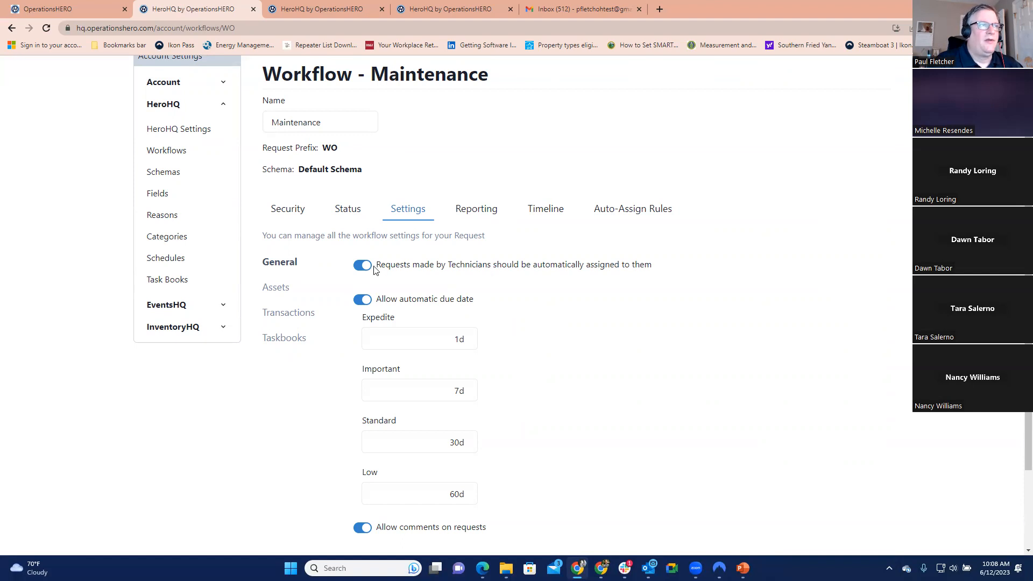
scroll(619, 279, down, 1)
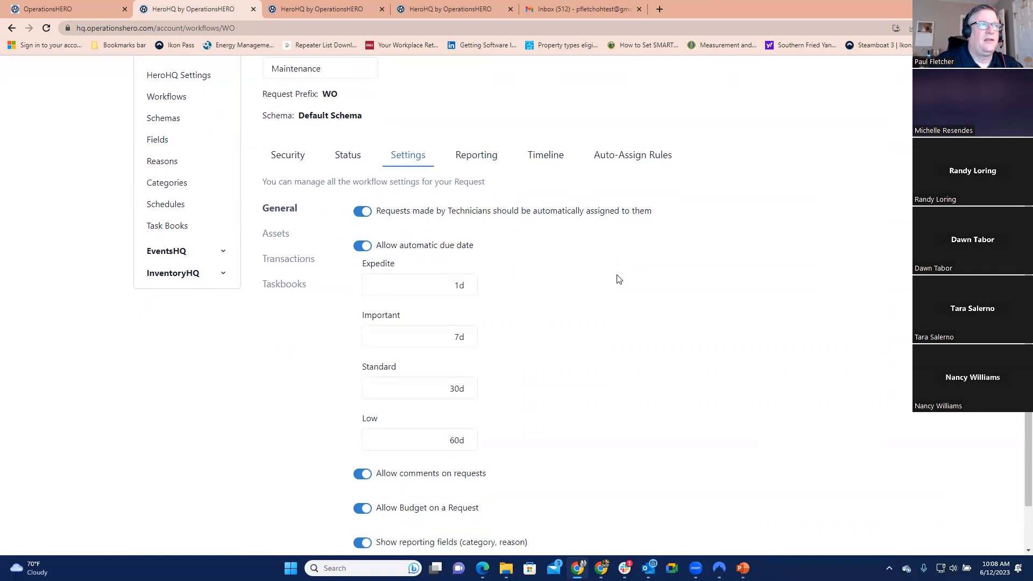
scroll(619, 279, down, 1)
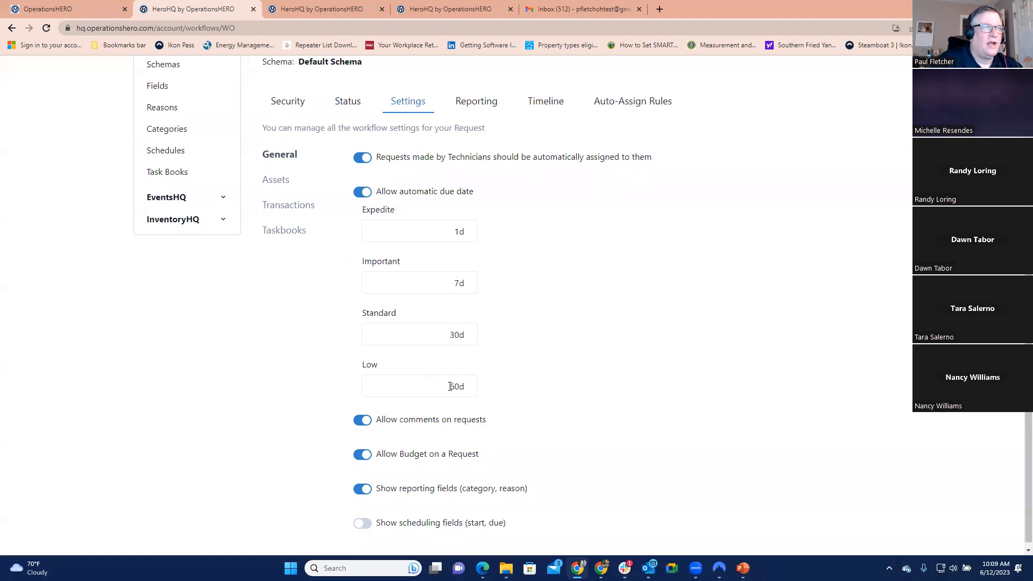
scroll(300, 300, down, 1)
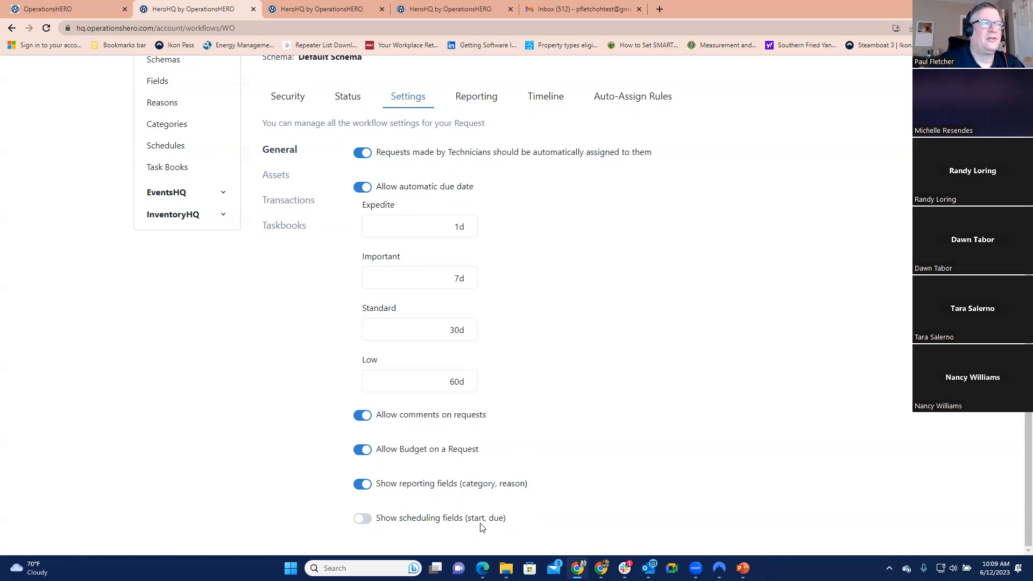
scroll(481, 525, up, 1)
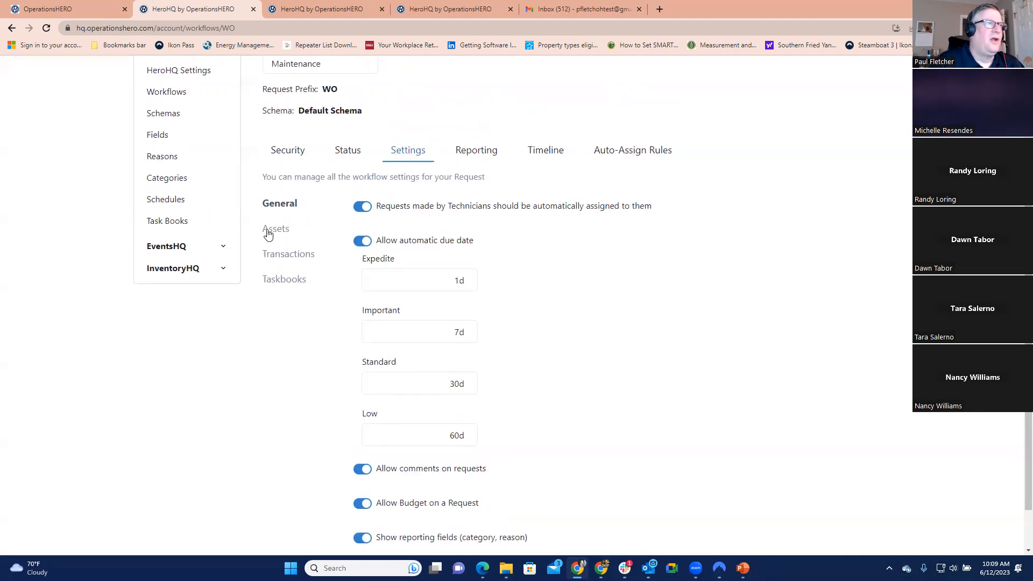
Look through the Maintenance workflow's settings for assets, transactions and taskbooks.
click(268, 230)
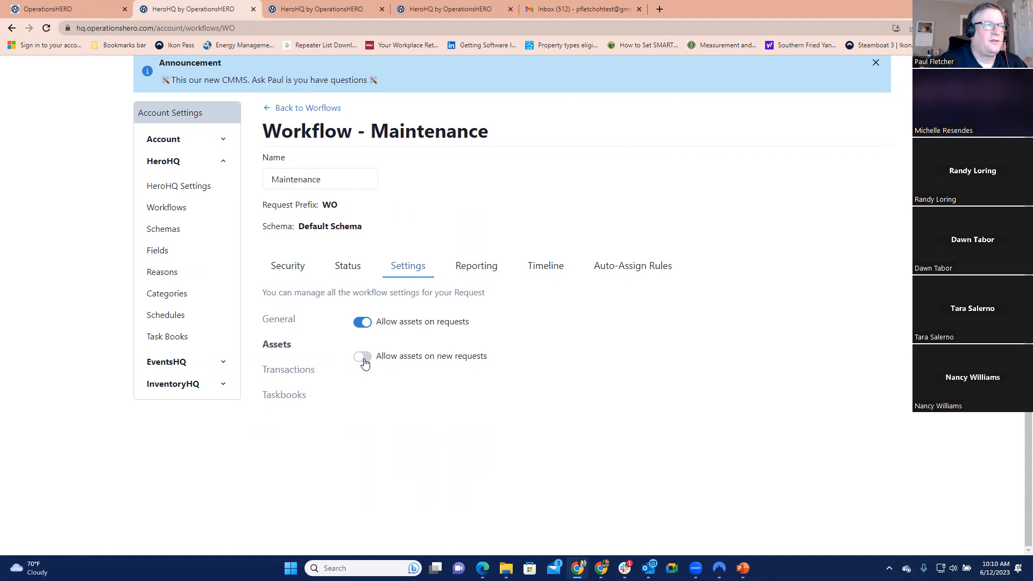
click(289, 372)
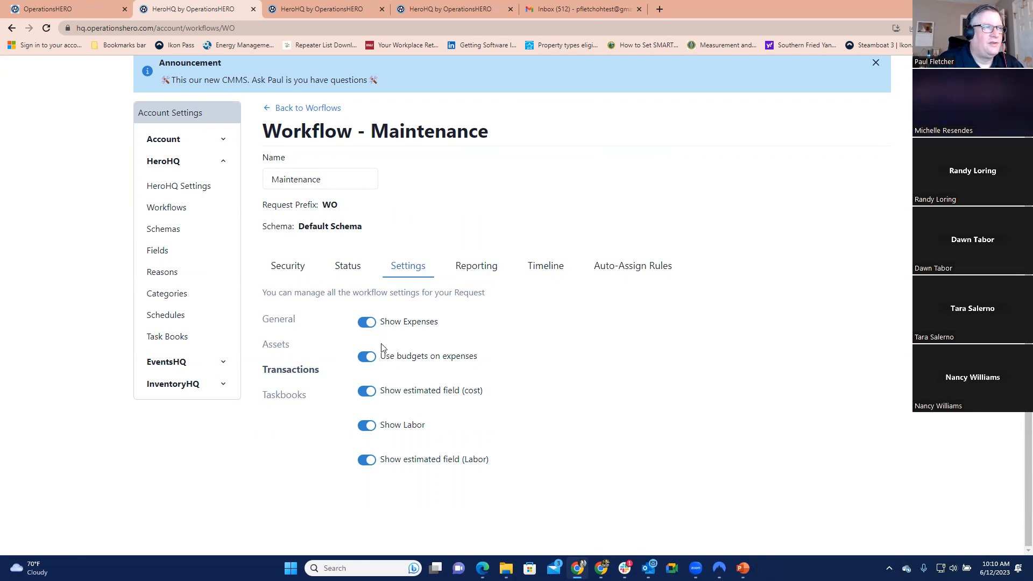
click(296, 397)
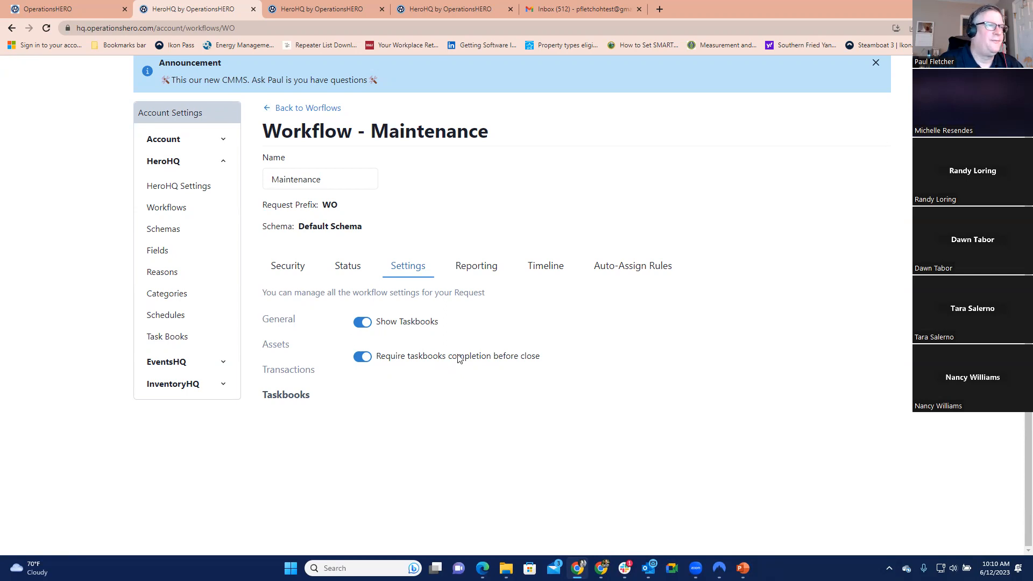
Open the Maintenance workflow's reporting options and view the visibility of its request categories.
click(476, 266)
scroll(477, 270, down, 2)
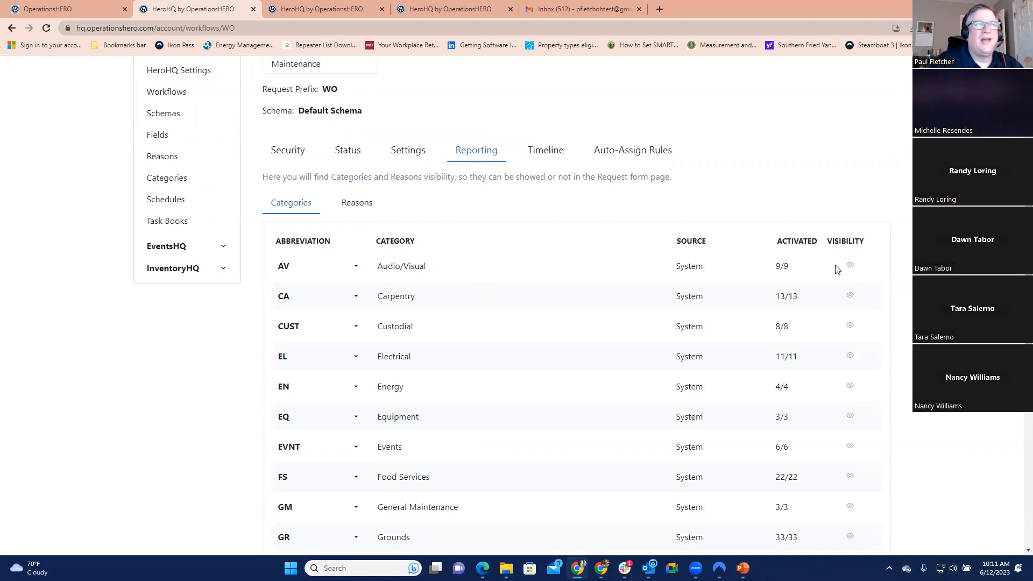
Hide and re-show the Audio/Visual category, and hide its Bells/Clocks, Telephone and Sound System subcategories.
click(850, 267)
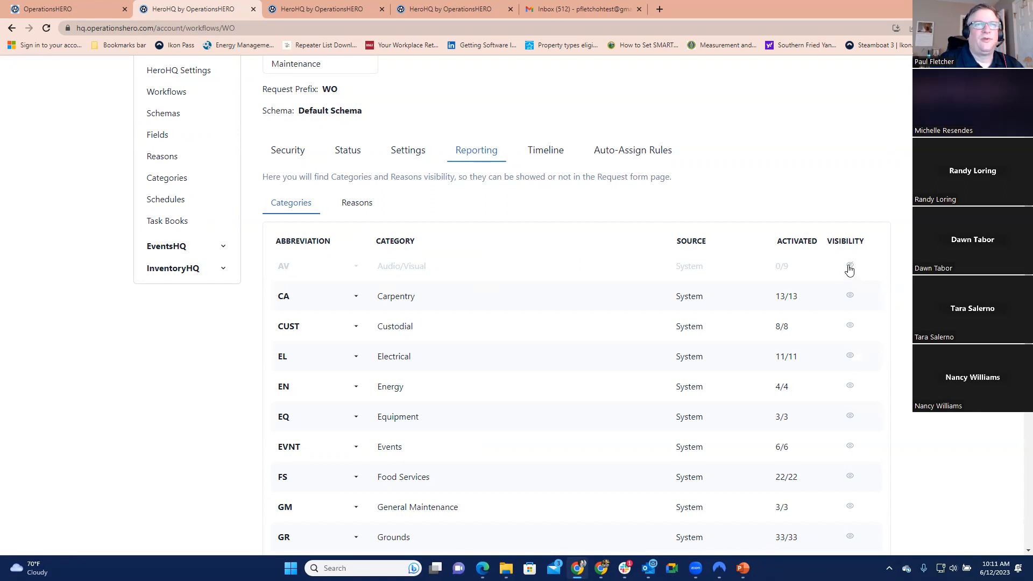
click(849, 267)
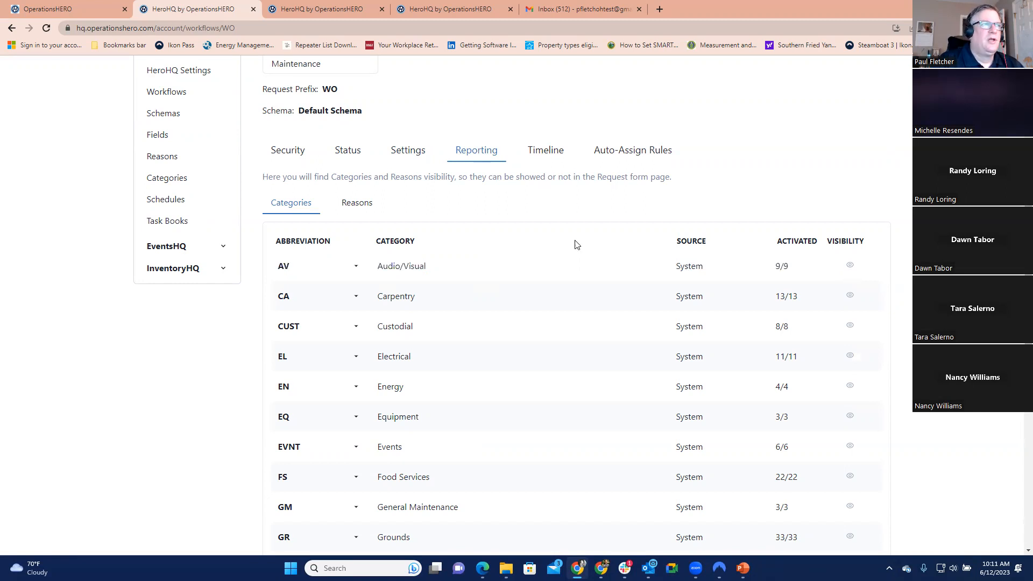
click(355, 272)
scroll(354, 280, down, 2)
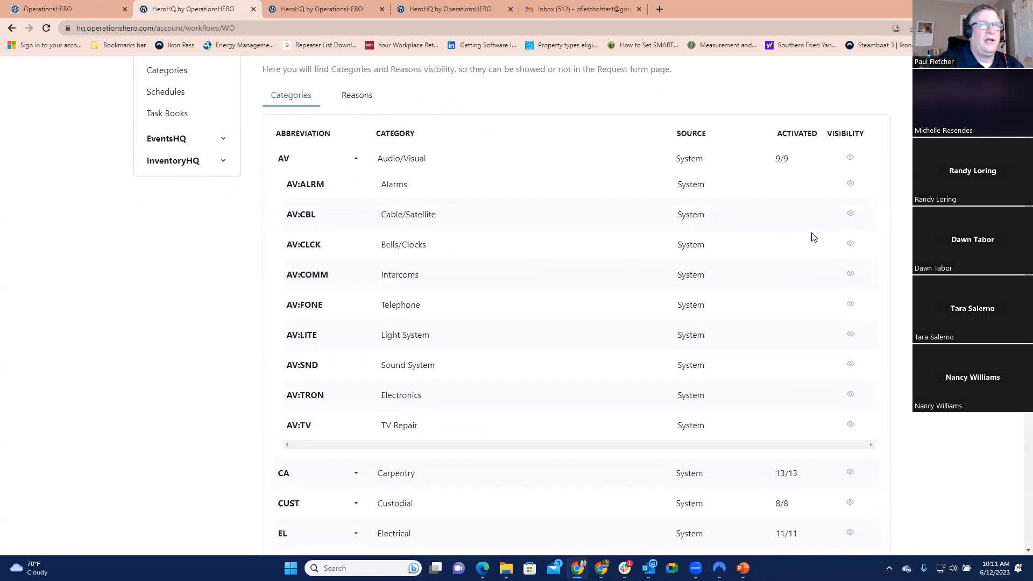
click(853, 248)
click(850, 305)
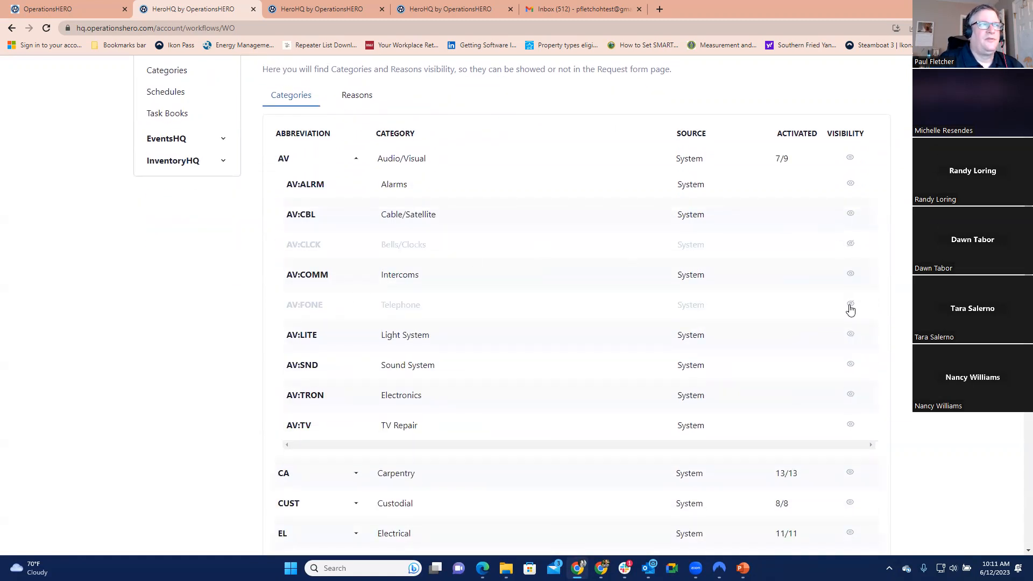
click(850, 367)
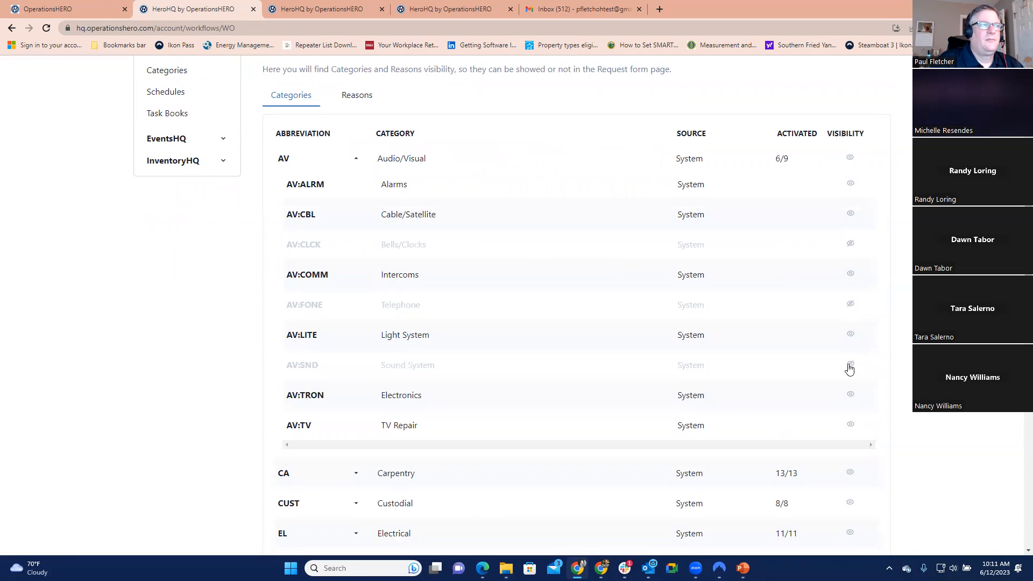
Make the Sound System, Telephone and Bells/Clocks subcategories visible again and collapse the Audio/Visual category.
click(850, 367)
click(850, 304)
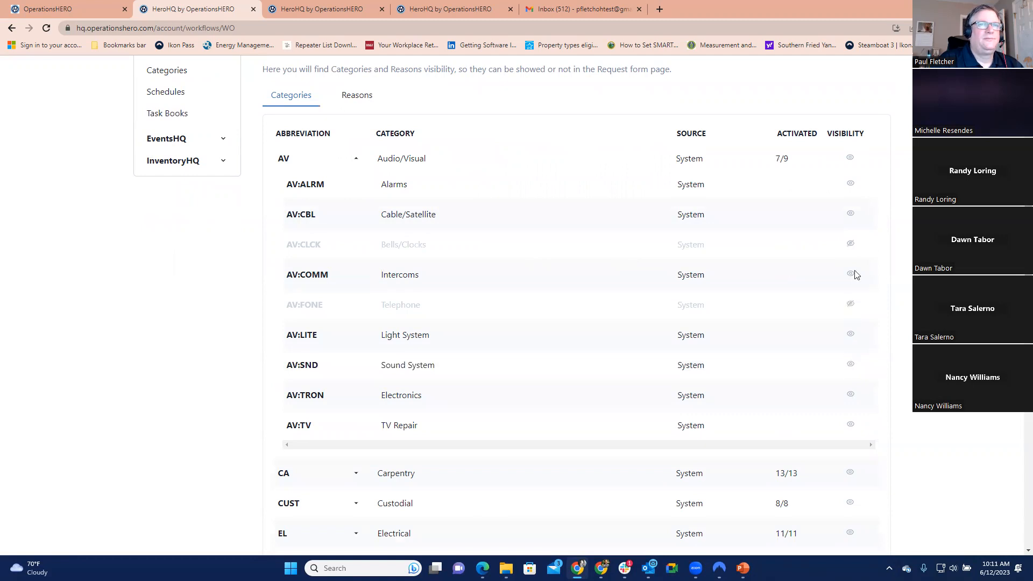
click(853, 245)
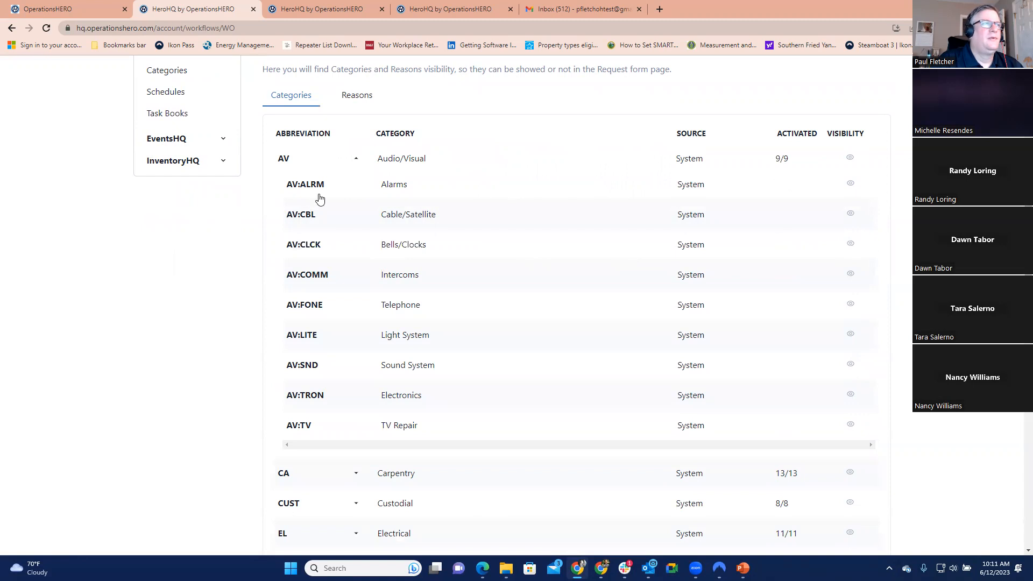
click(317, 164)
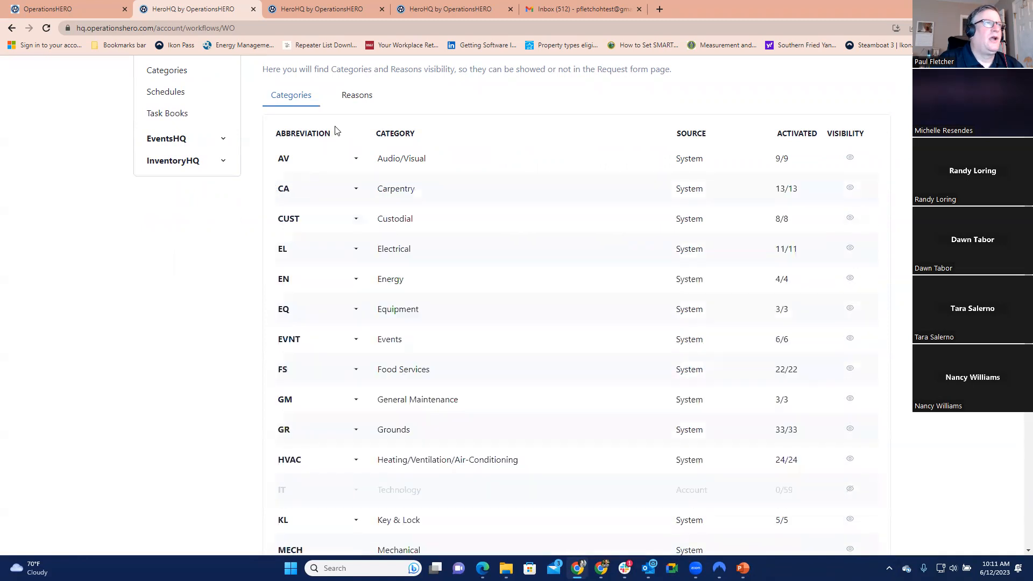
In the workflow's reasons visibility list, hide and restore the Athletics reason, and hide the account-sourced Athletic reason.
click(354, 98)
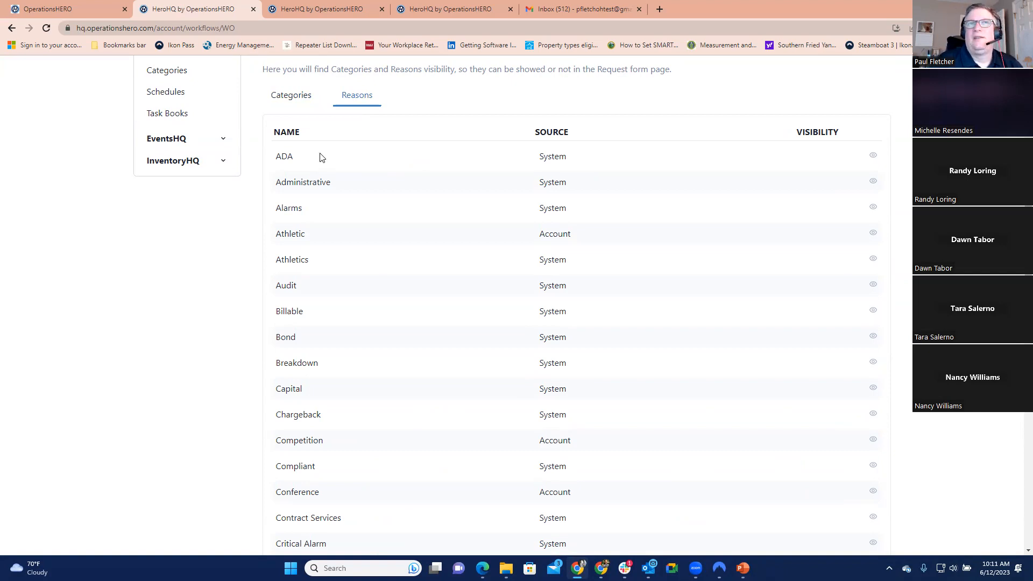
scroll(321, 155, down, 1)
scroll(323, 151, up, 3)
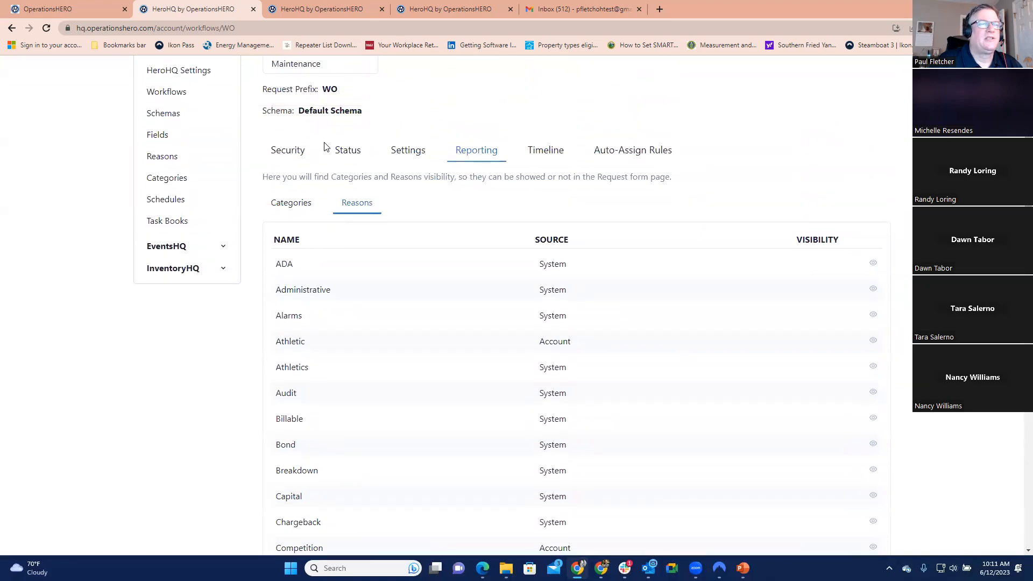
scroll(325, 143, up, 1)
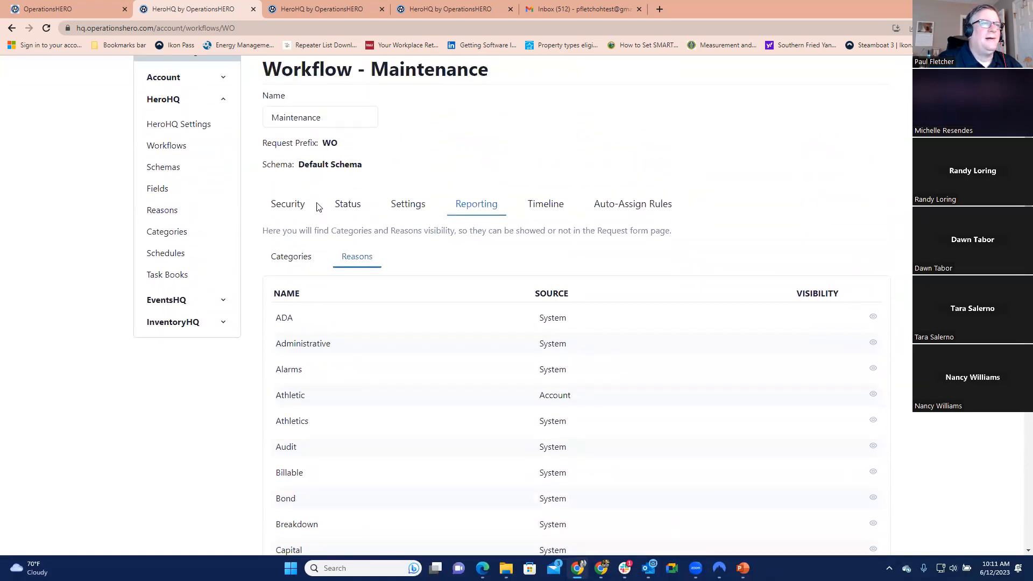
scroll(824, 360, down, 1)
click(874, 368)
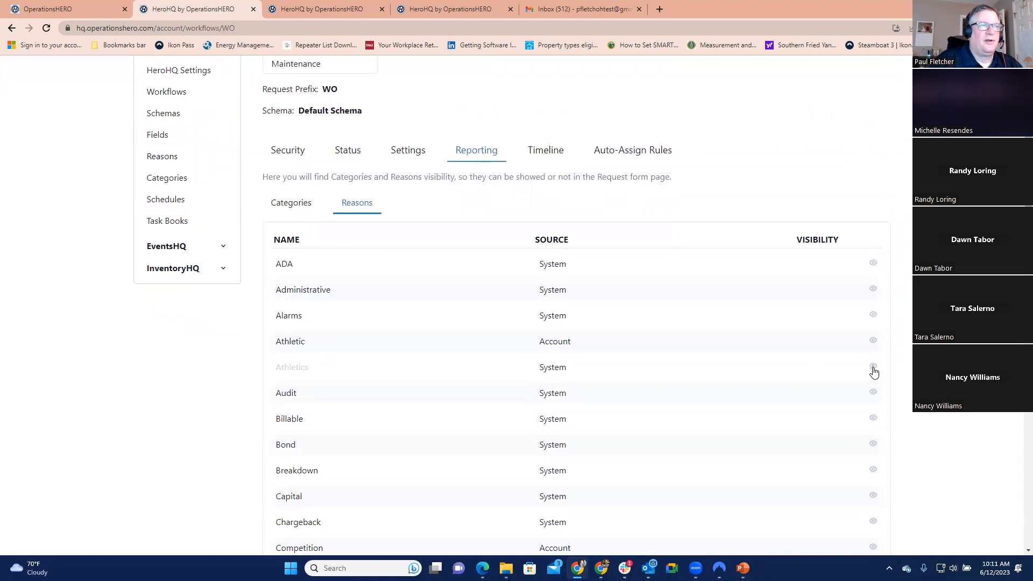
click(874, 368)
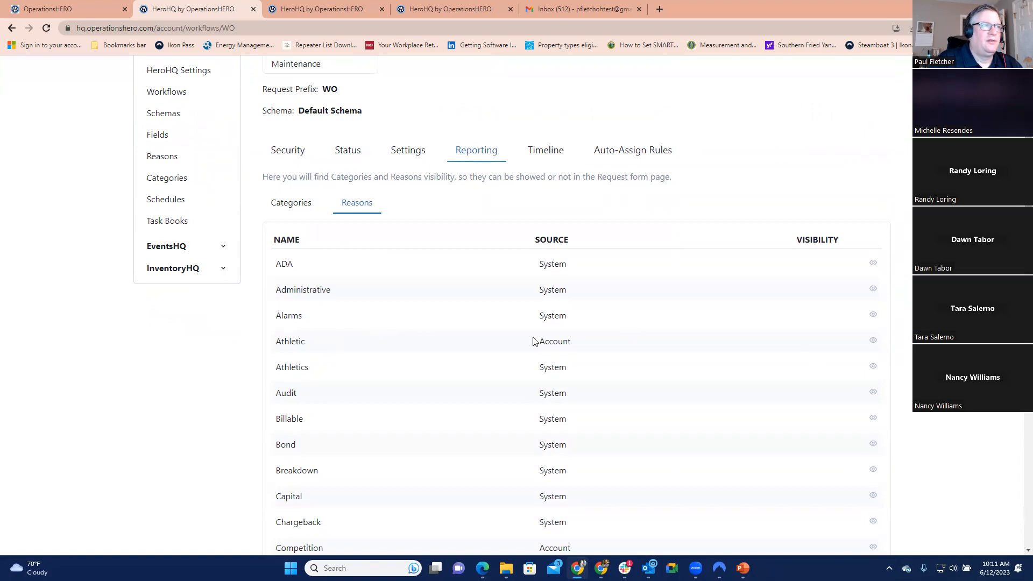
click(874, 342)
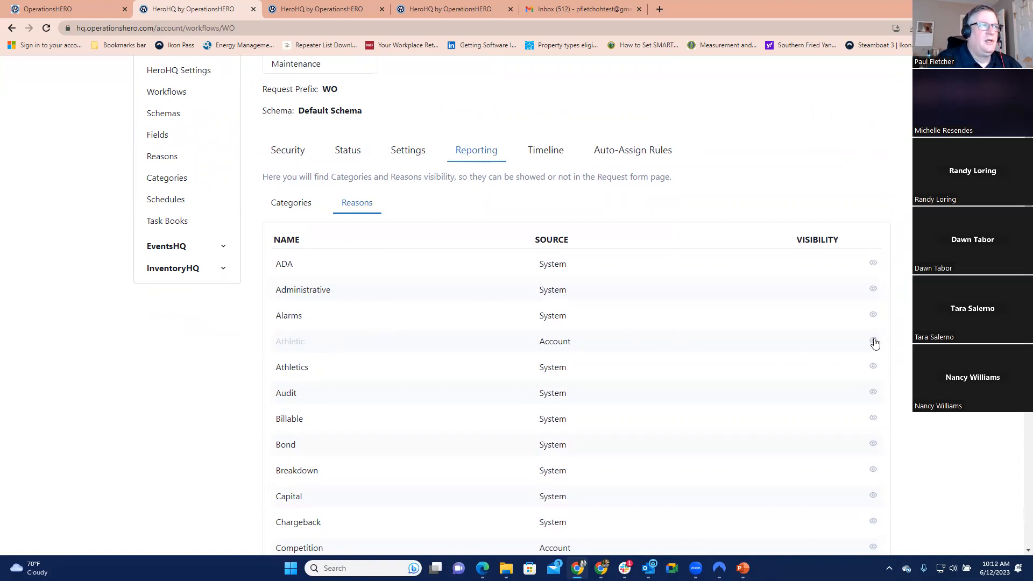
Review the Maintenance workflow's timeline of settings updates.
click(548, 153)
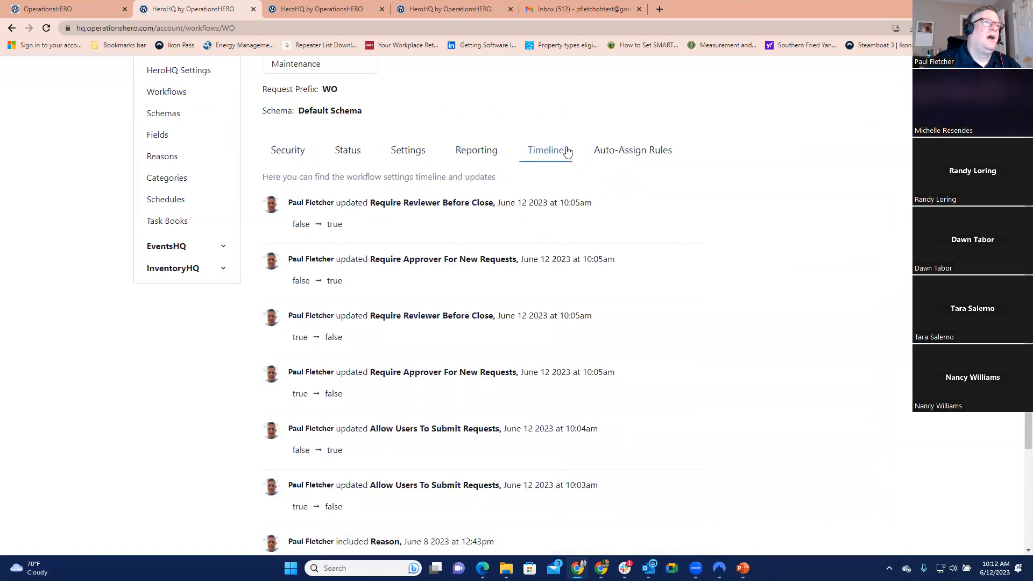
scroll(394, 223, down, 3)
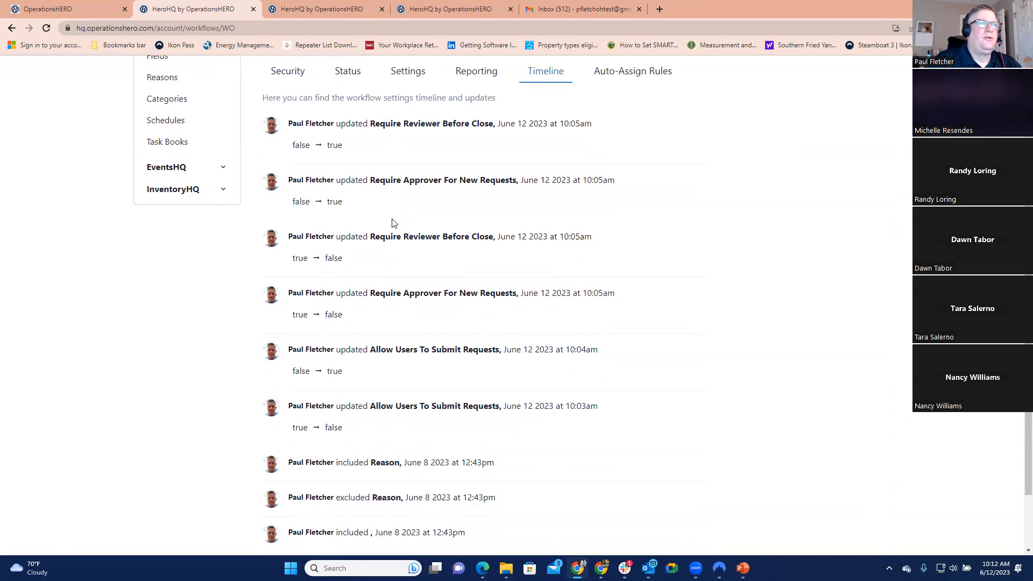
scroll(397, 226, up, 4)
scroll(397, 226, up, 3)
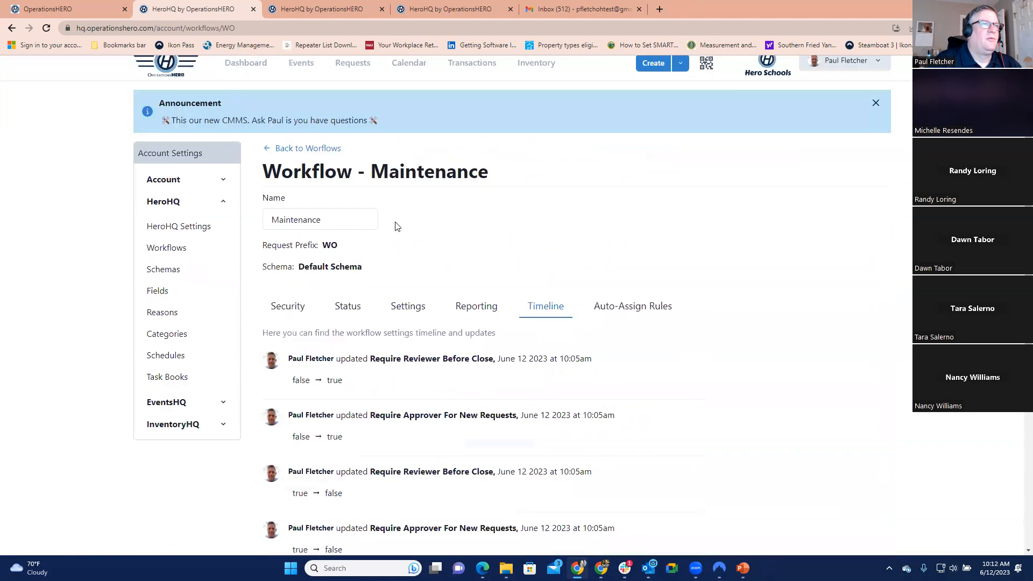
Open the Maintenance workflow's auto-assign rules and start a new rule named HVAC.
click(643, 320)
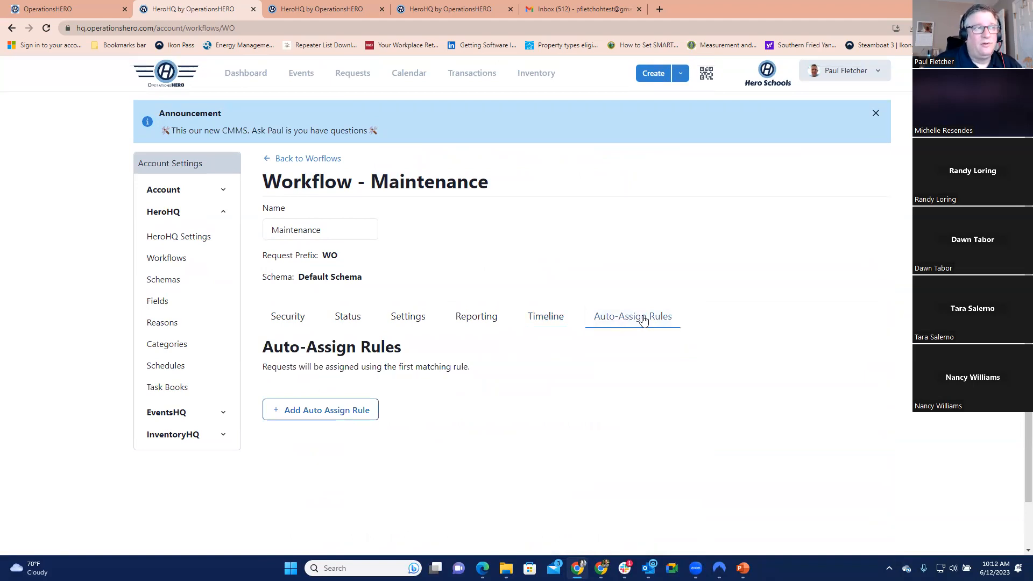
scroll(410, 351, down, 1)
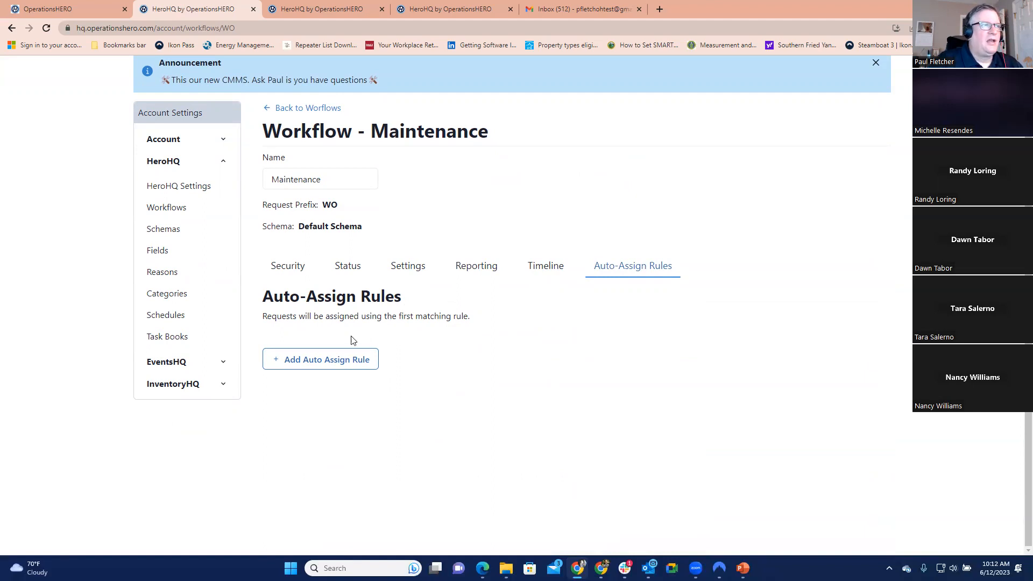
click(303, 360)
click(341, 359)
text(HVAC)
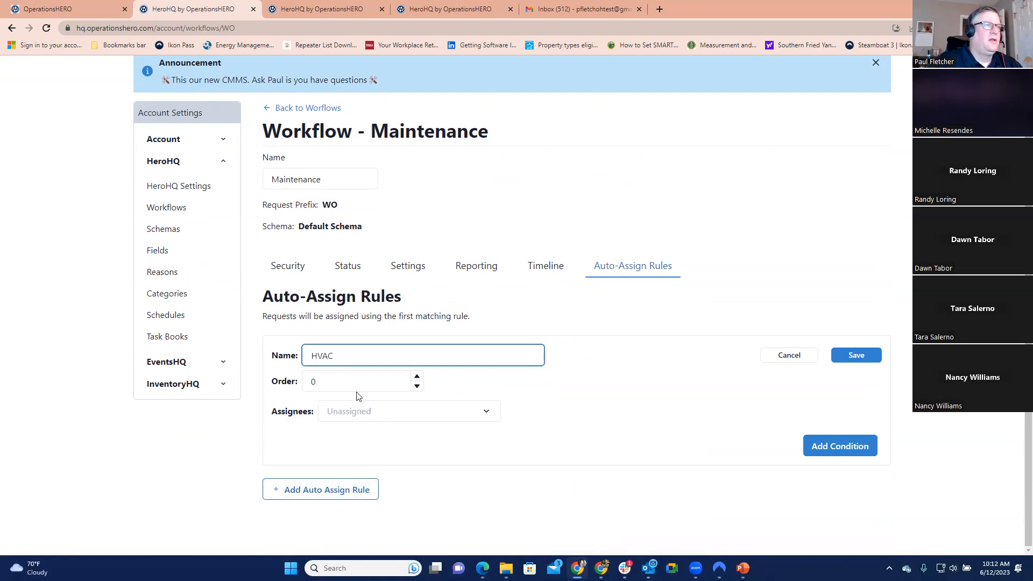
Set the HVAC rule's assignees to the HVAC group and one individual technician.
click(367, 420)
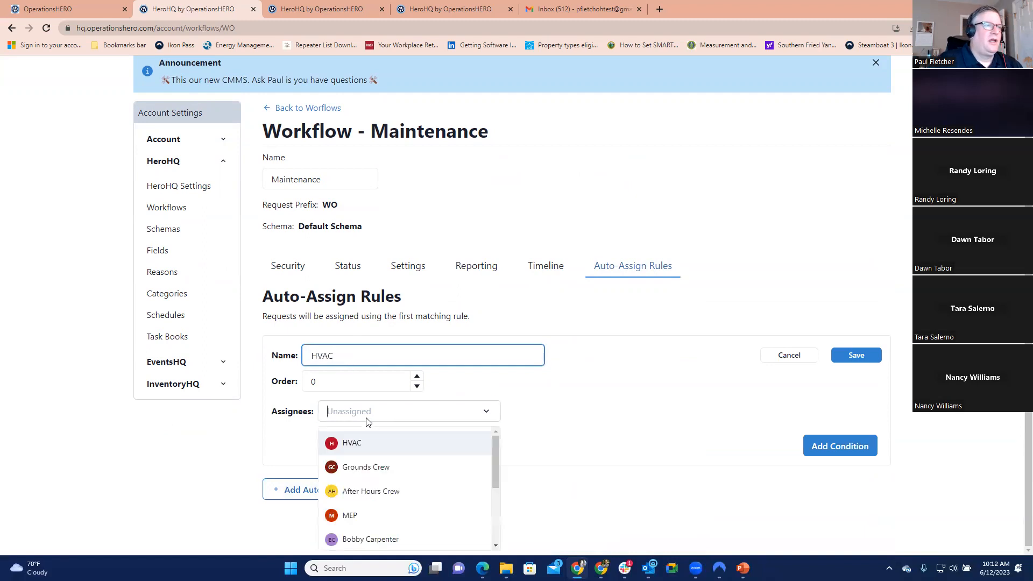
click(425, 443)
click(407, 417)
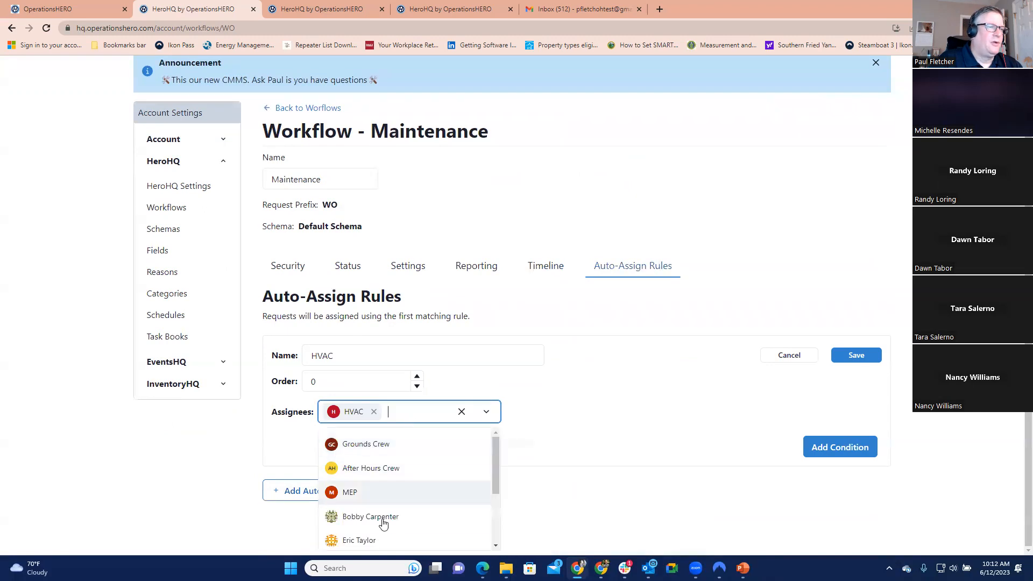
click(383, 518)
click(421, 453)
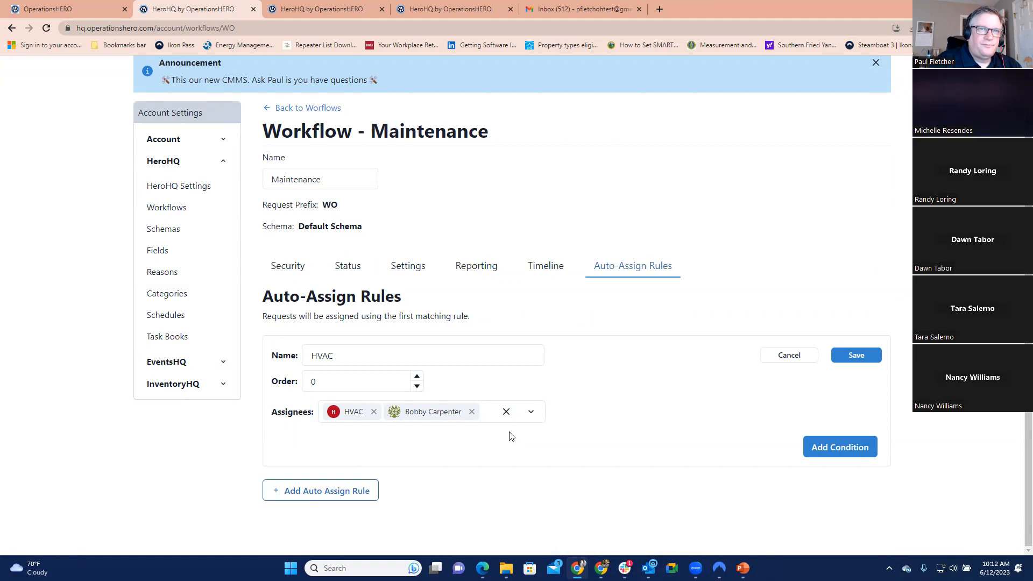
Add a rule condition that Category is one of HVAC Heating/Ventilation/Air-Conditioning.
click(805, 454)
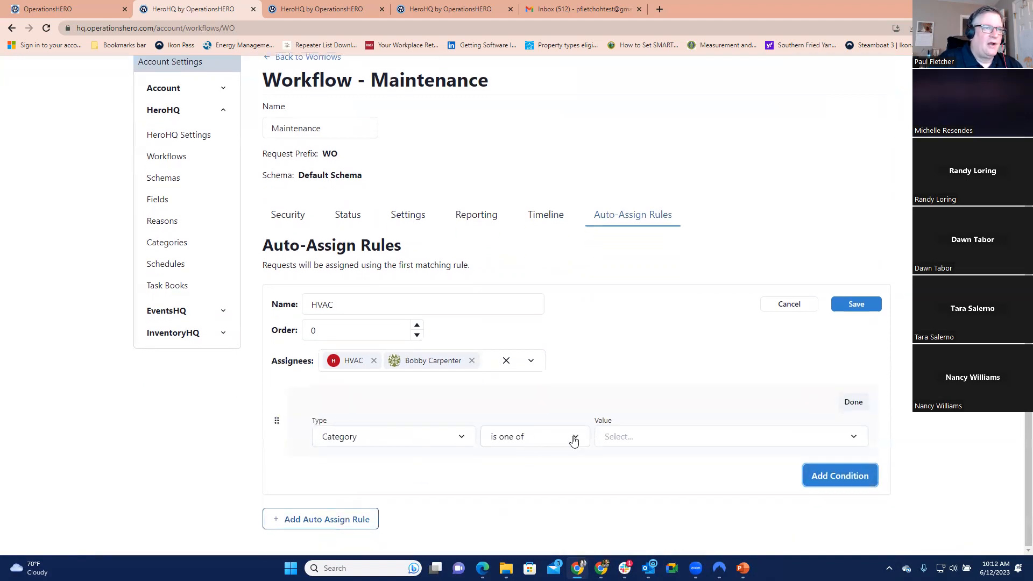
click(626, 438)
text(HVAC)
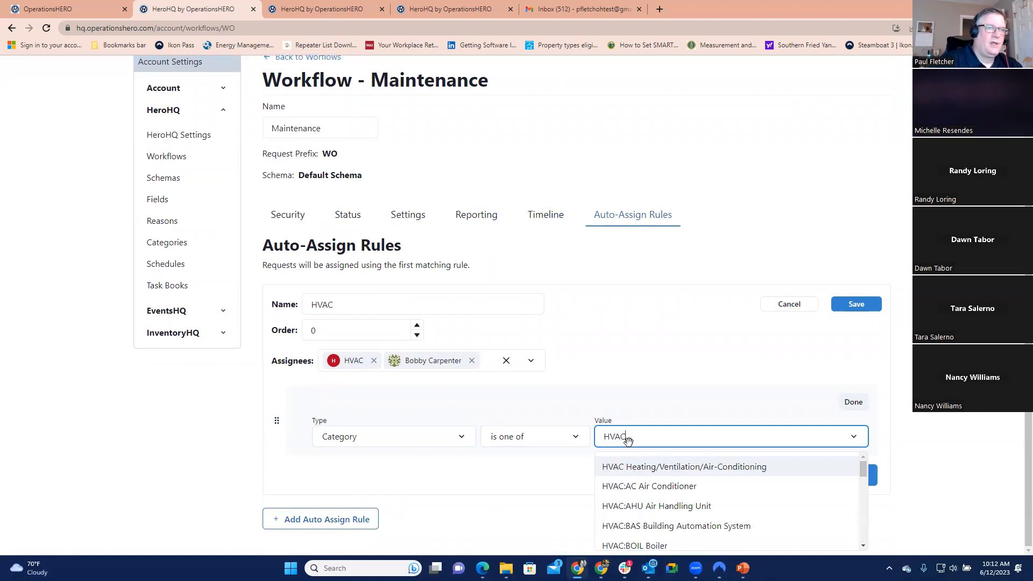
click(633, 467)
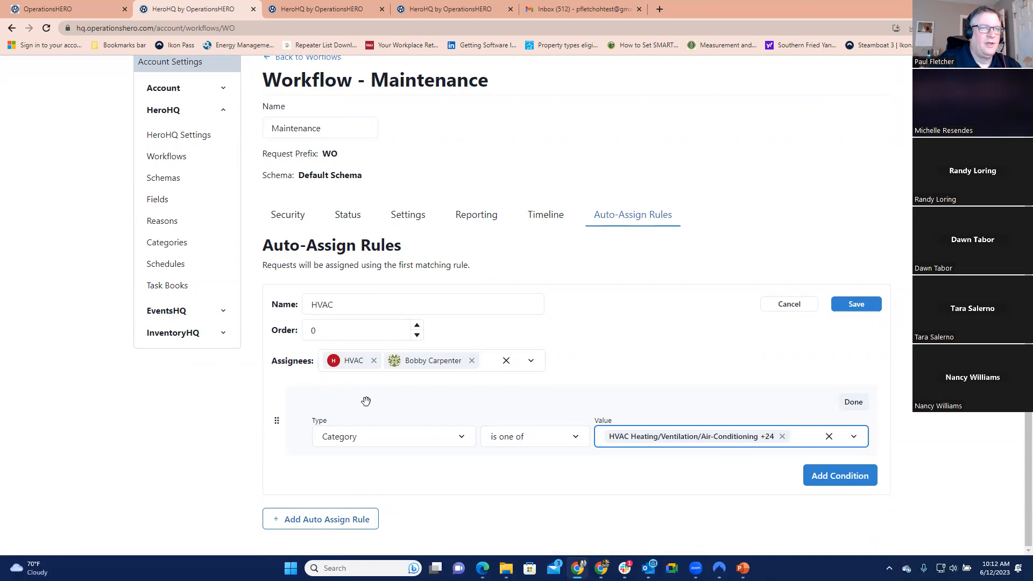
click(858, 408)
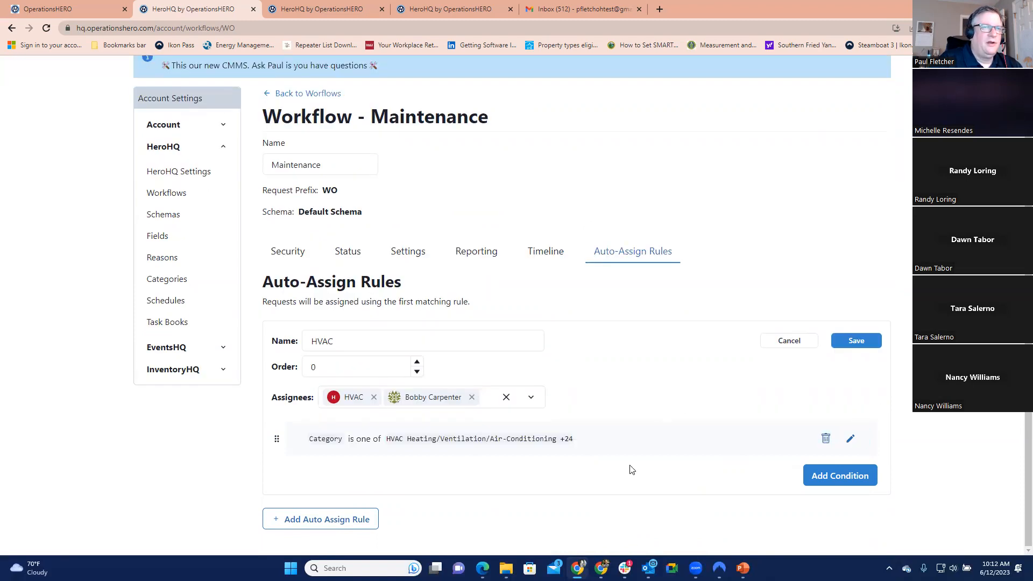
Add a second condition that Location is one of Fletcher High School, and cancel the unsaved HVAC rule.
click(818, 484)
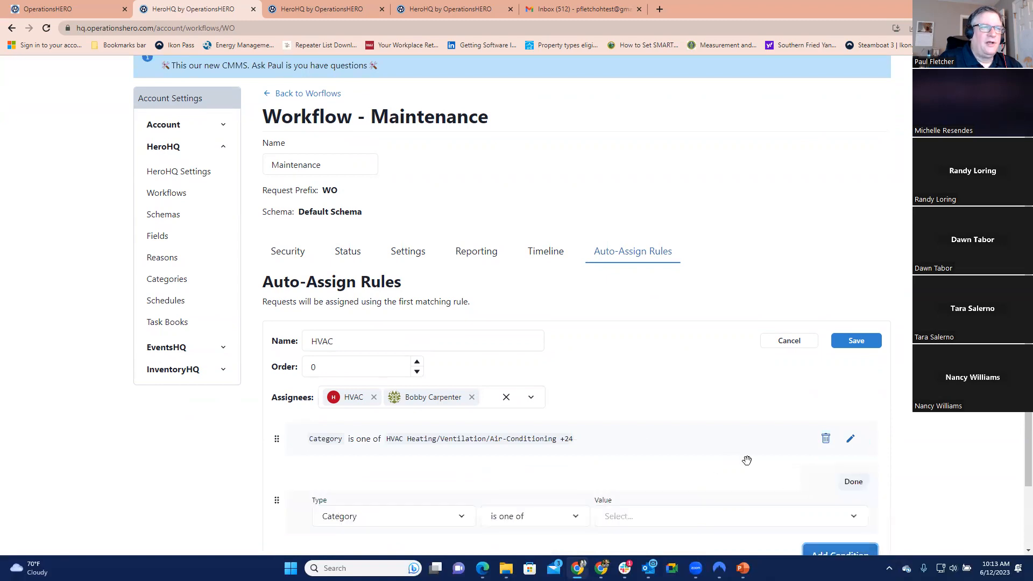
scroll(382, 438, down, 2)
click(383, 435)
click(375, 505)
click(372, 438)
click(380, 484)
click(611, 436)
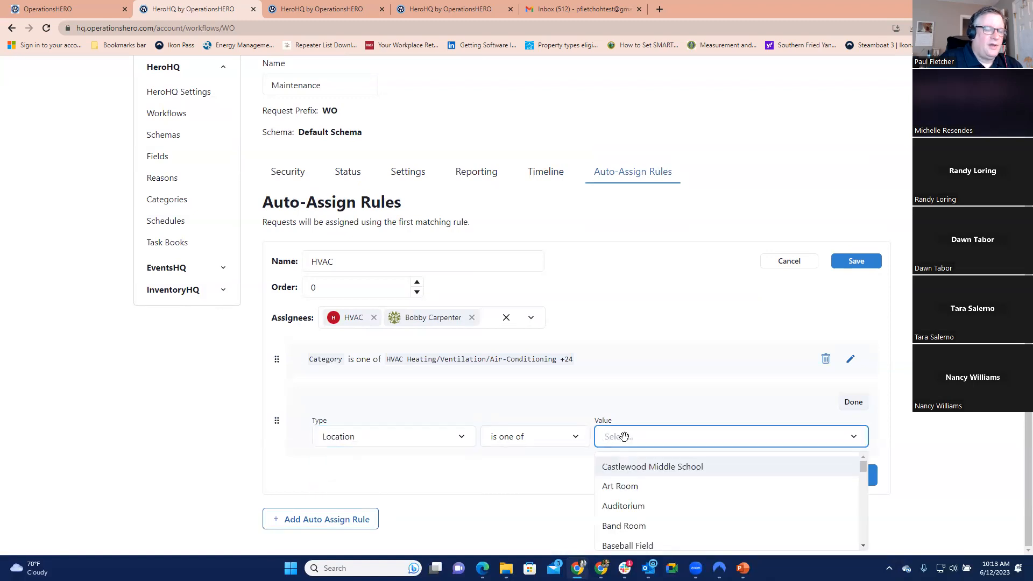
text(High)
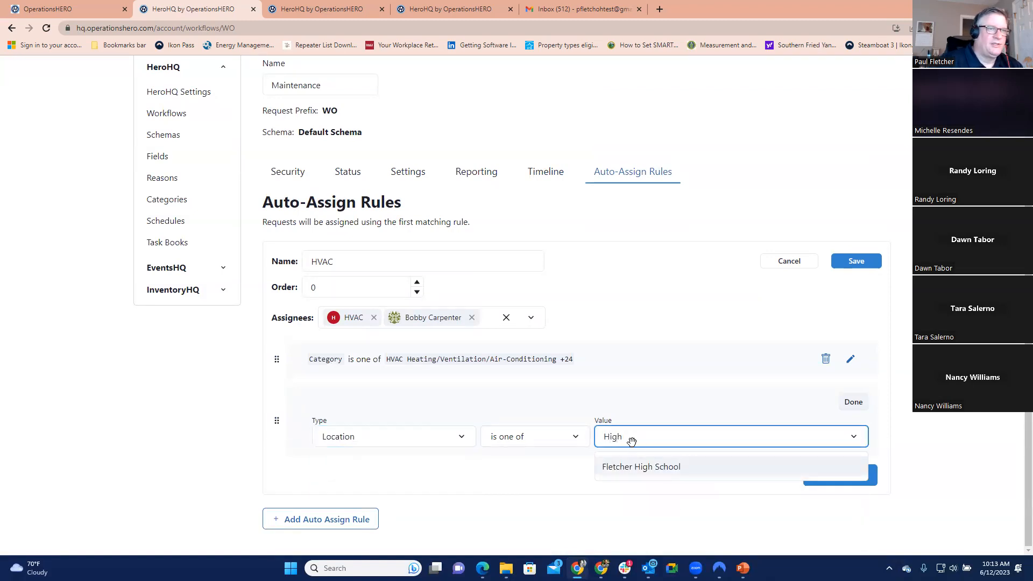
click(638, 468)
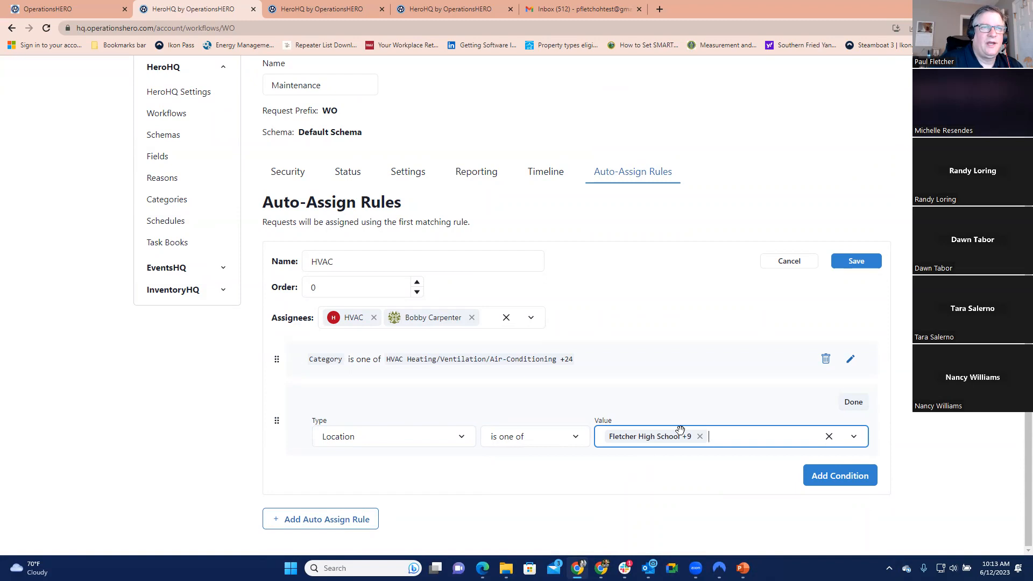
click(853, 404)
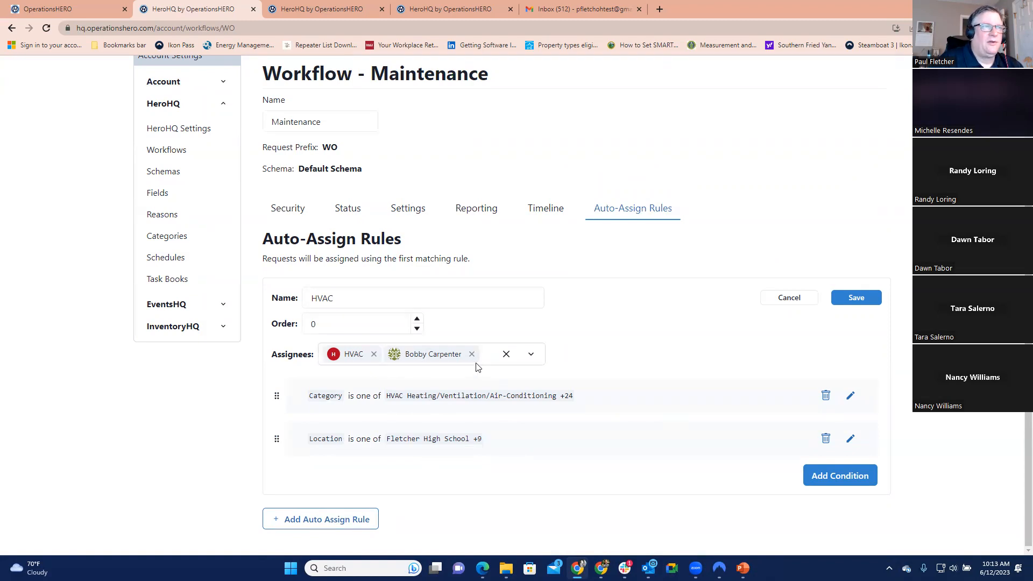
click(796, 299)
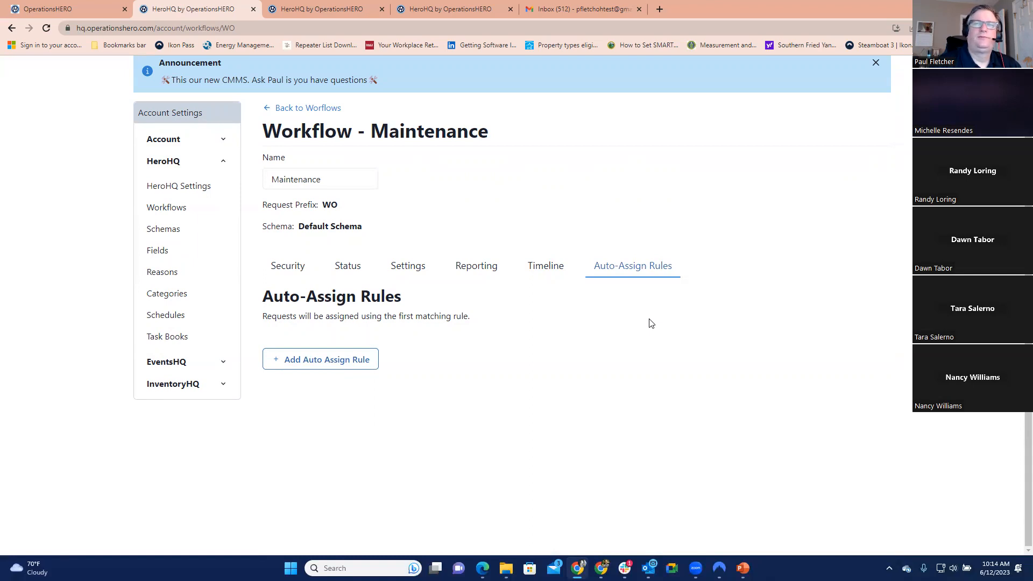
Return to the Maintenance workflow's security settings and view the user role policies.
click(292, 272)
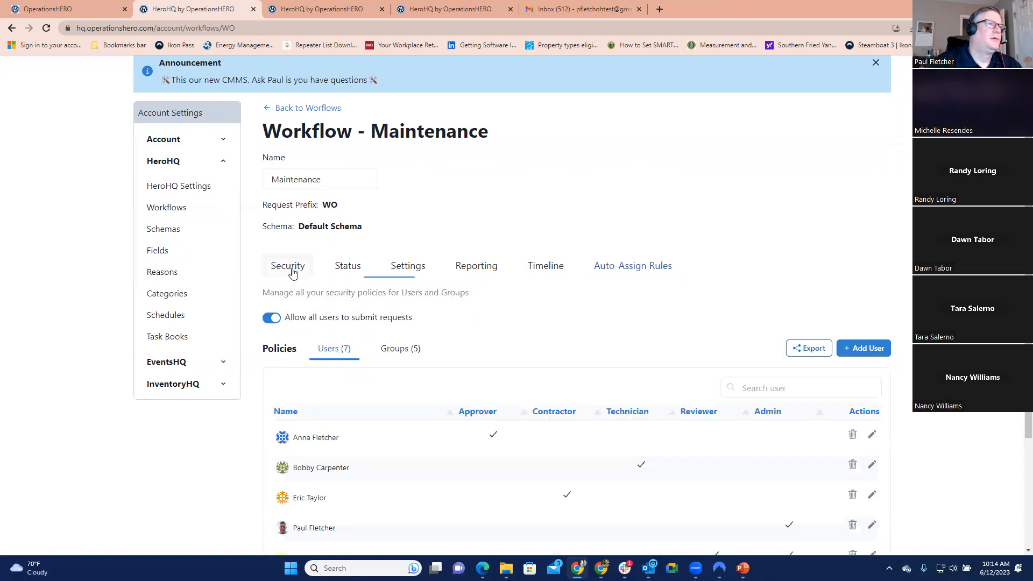
scroll(539, 369, down, 2)
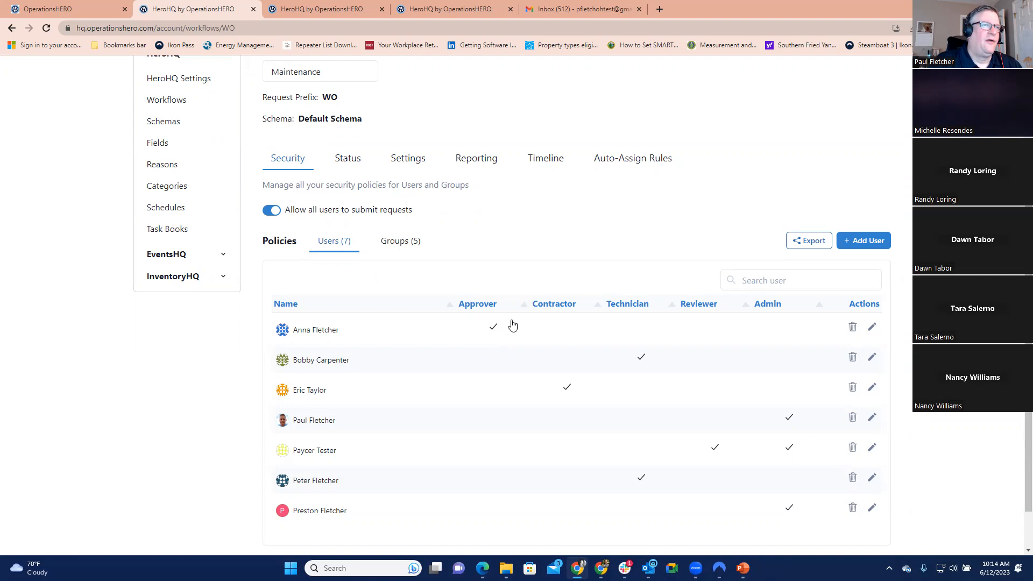
Restrict the Maintenance workflow approver's allowed locations to Castlewood Middle School and save the user policy.
click(872, 327)
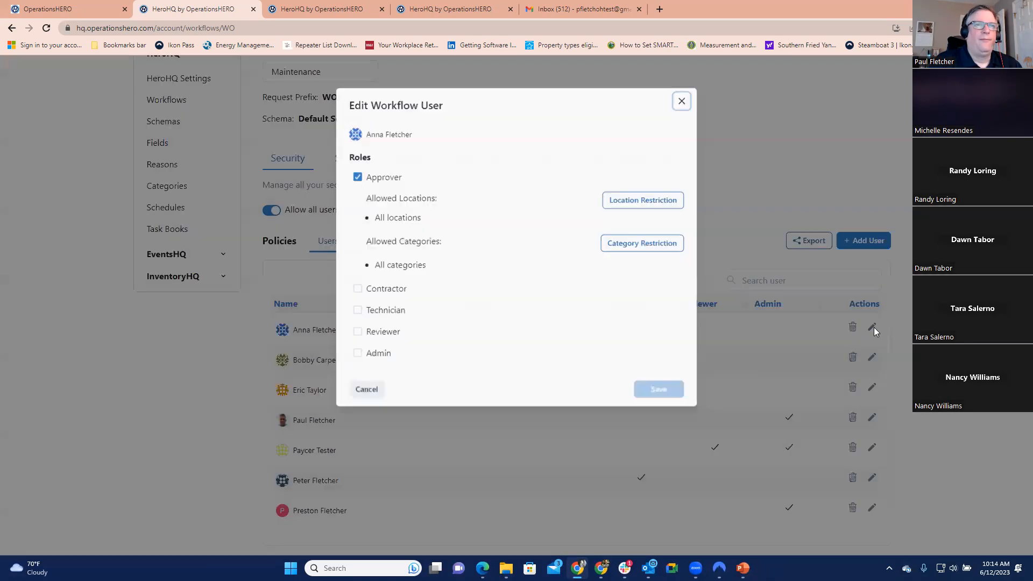
click(632, 208)
click(564, 228)
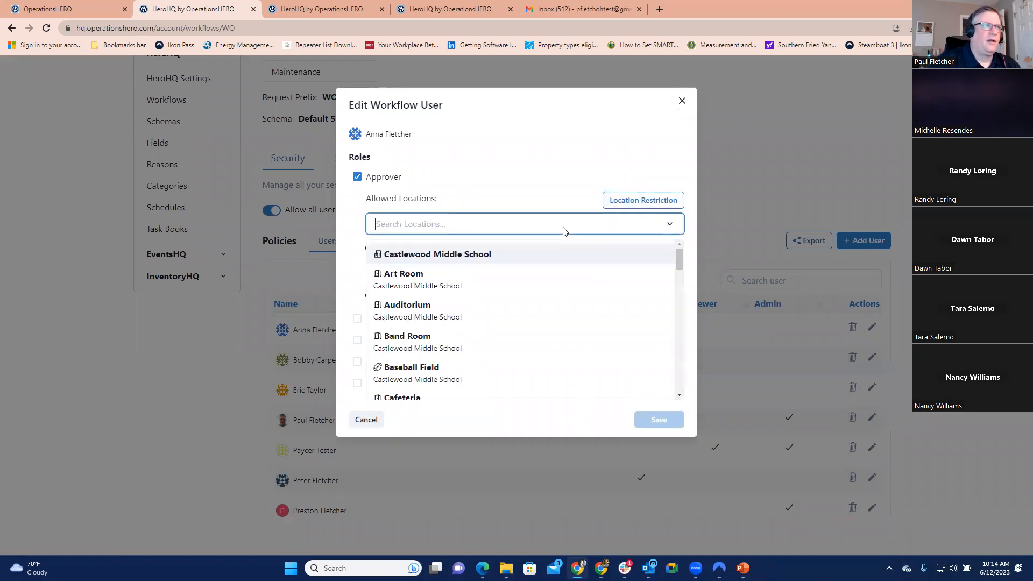
click(501, 255)
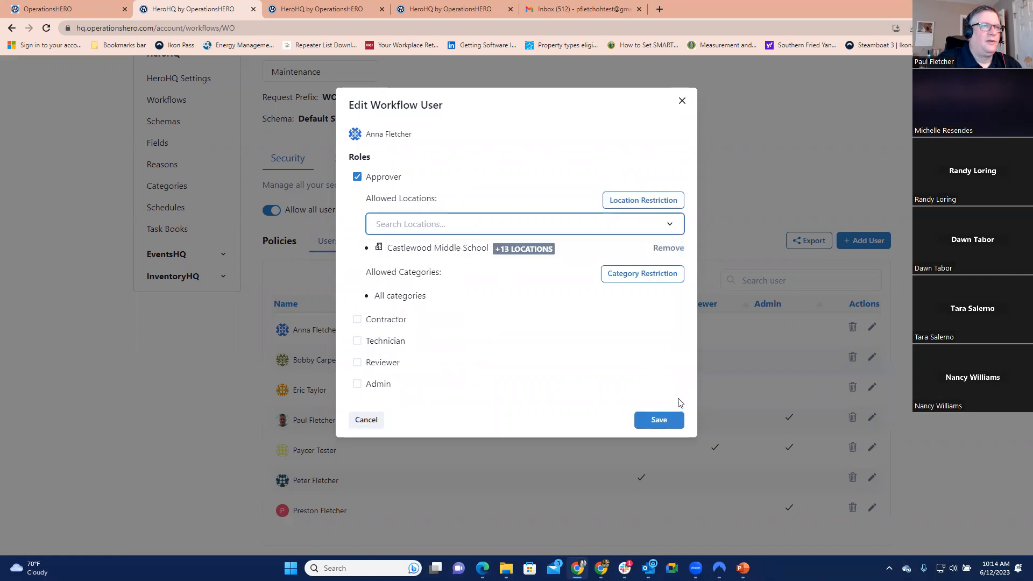
click(674, 425)
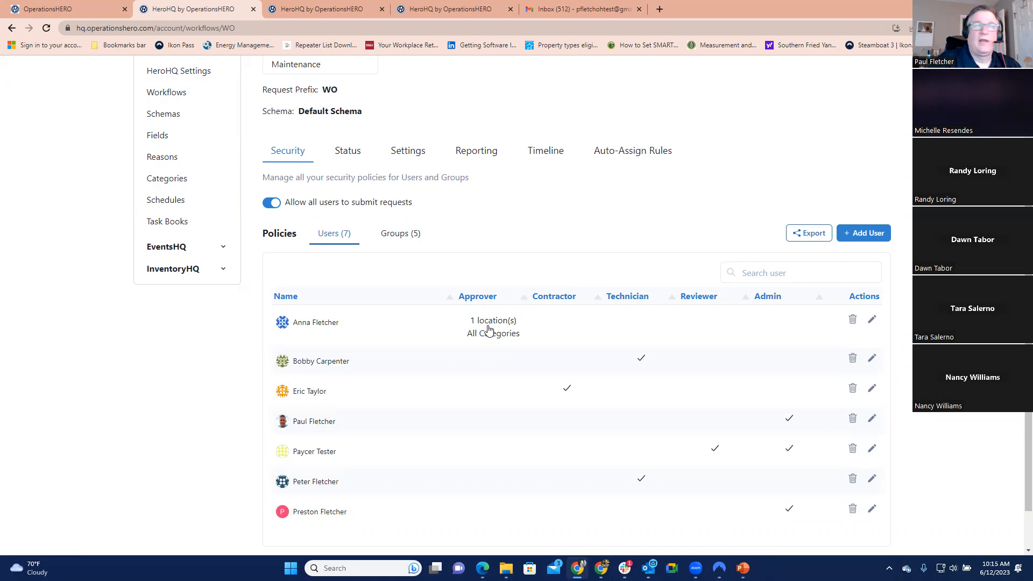
Remove the approver's Castlewood Middle School location restriction and save the user policy.
click(873, 320)
click(661, 218)
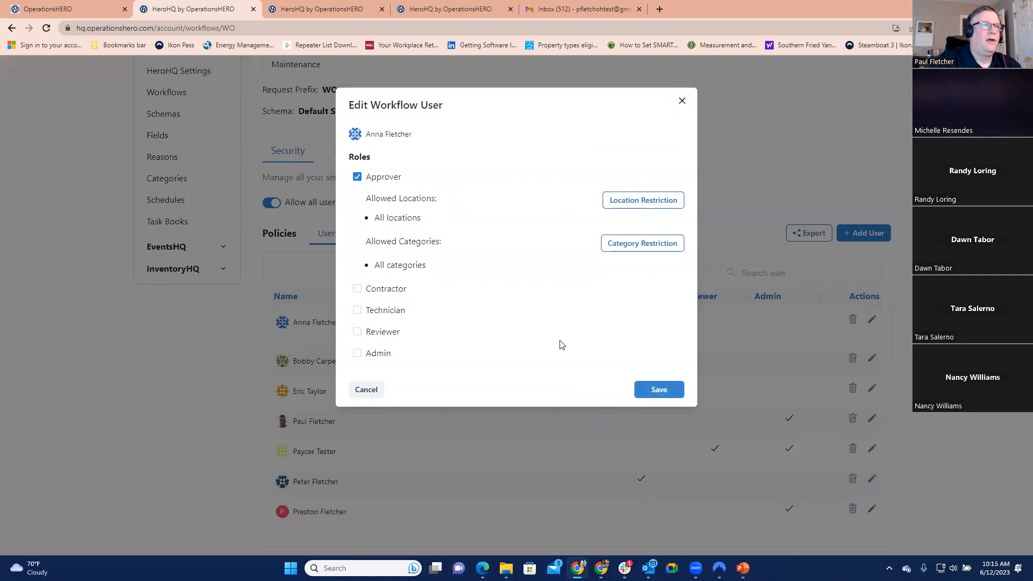
click(666, 395)
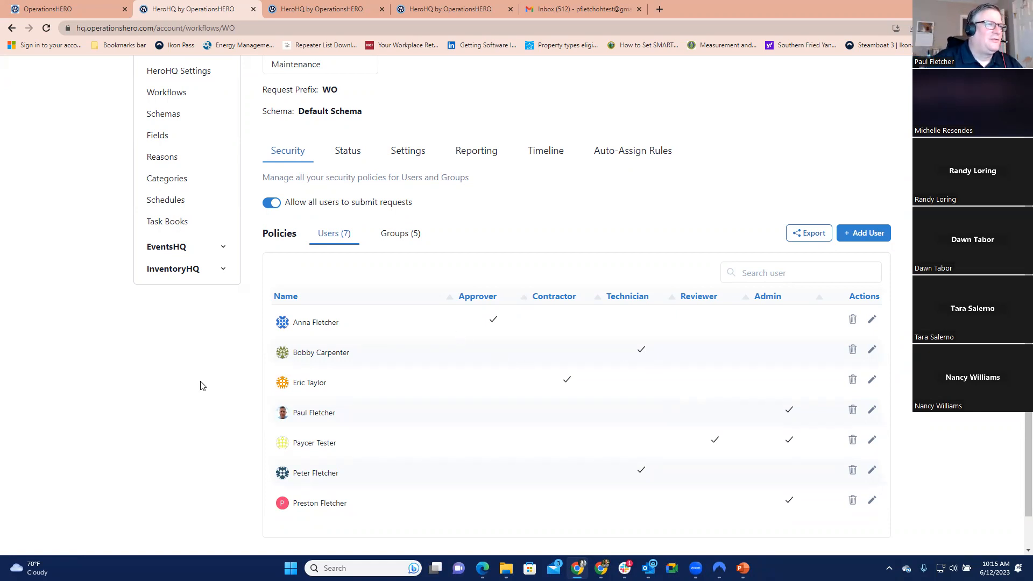
Go to the HeroHQ reporting categories, start creating a category, and show the available parent categories.
scroll(201, 385, down, 1)
scroll(201, 385, up, 4)
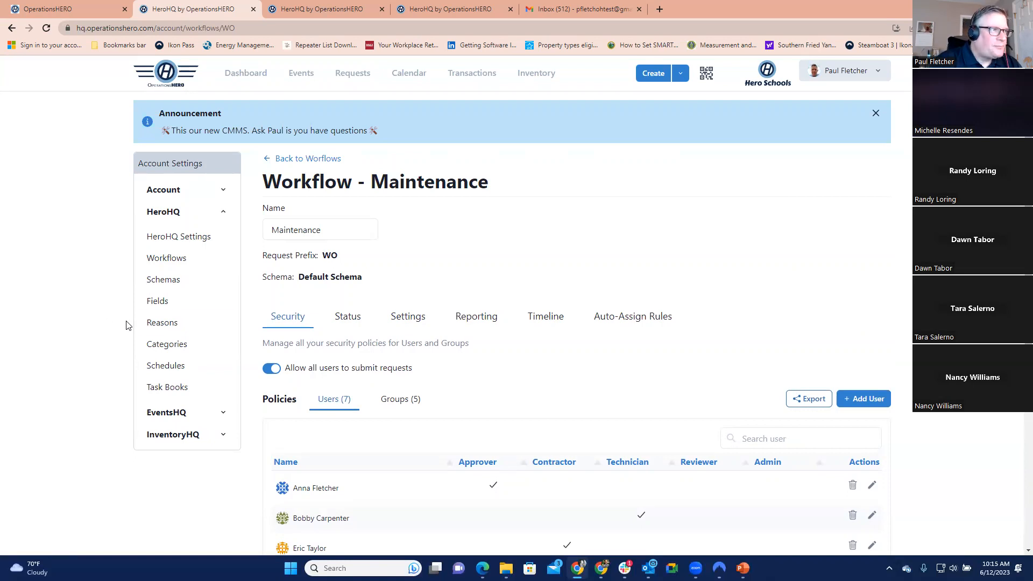
click(166, 346)
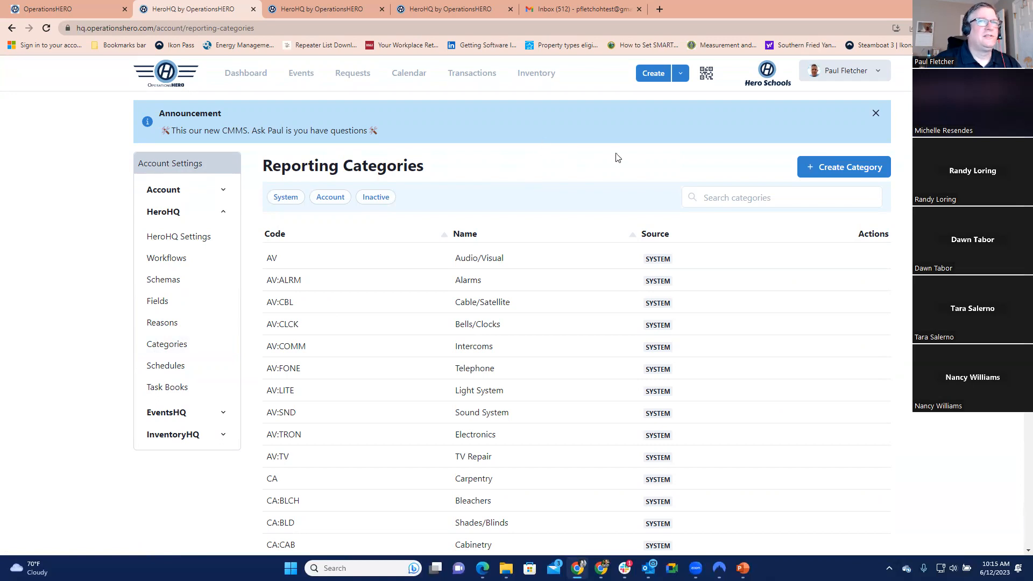
click(827, 174)
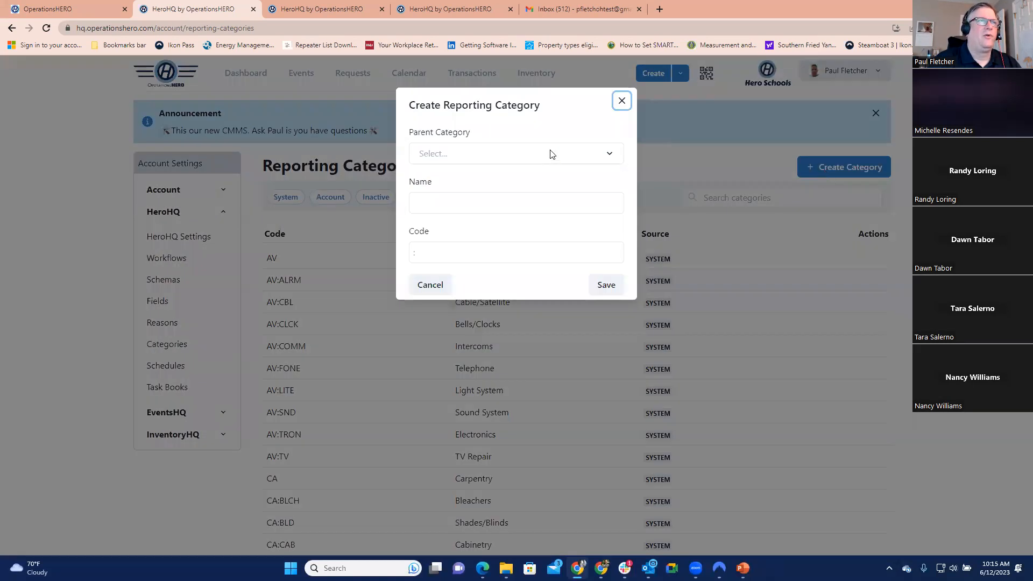
click(540, 152)
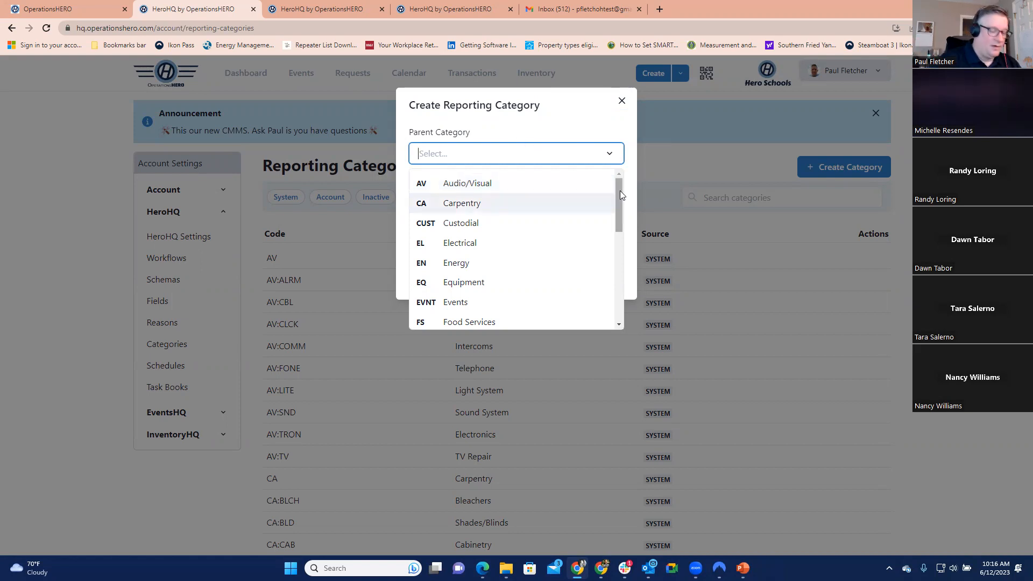
Try to create a reporting category named Playground under the Grounds parent with the code PLAY, then abandon it.
text(Gr)
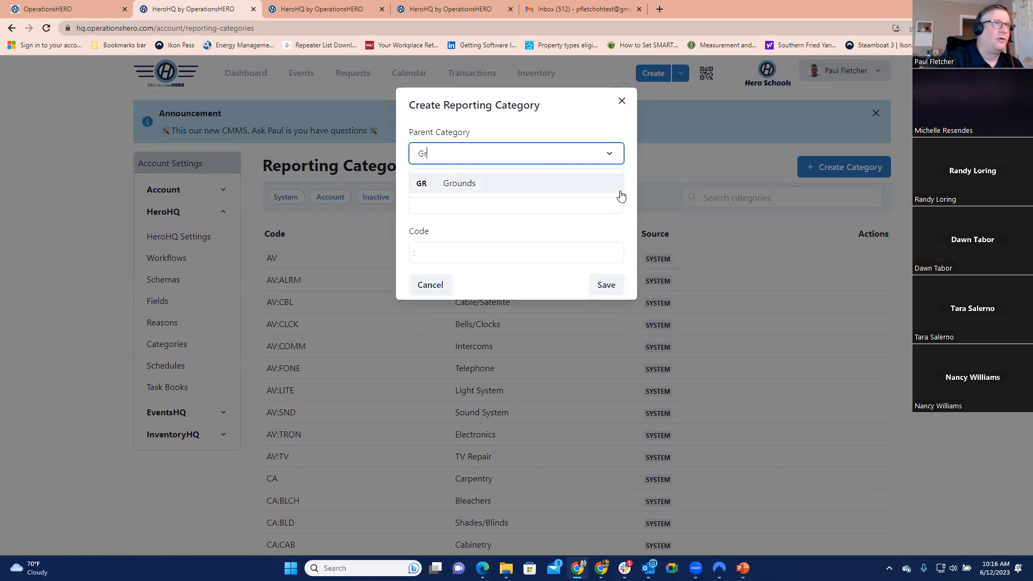
click(462, 184)
click(432, 205)
text(Playgro)
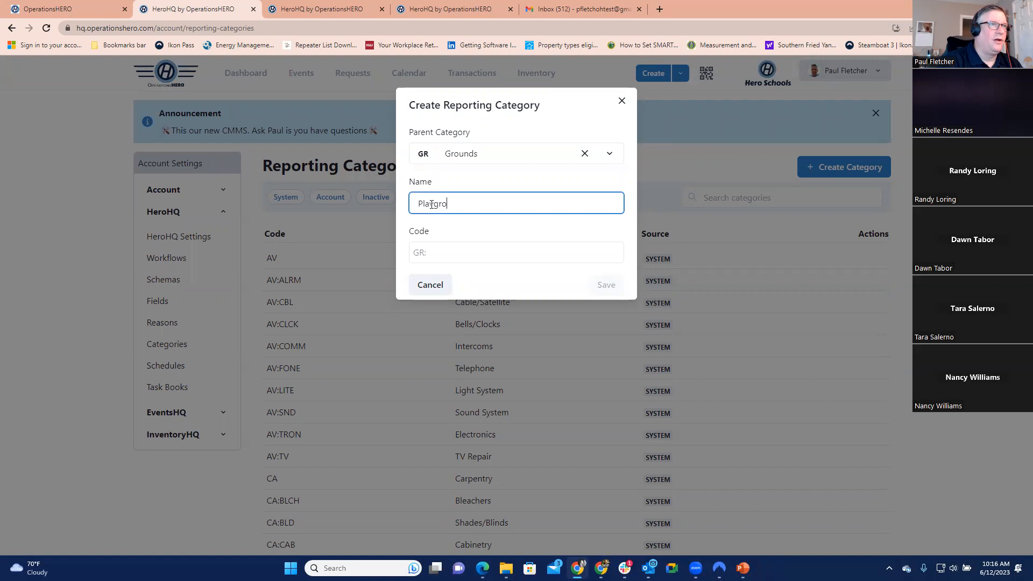
text(und)
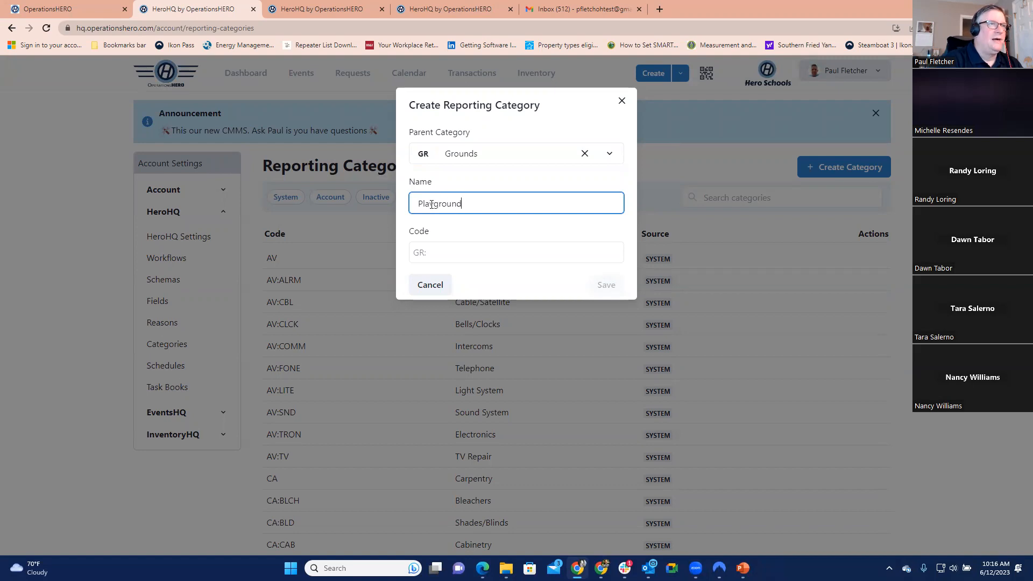
click(487, 259)
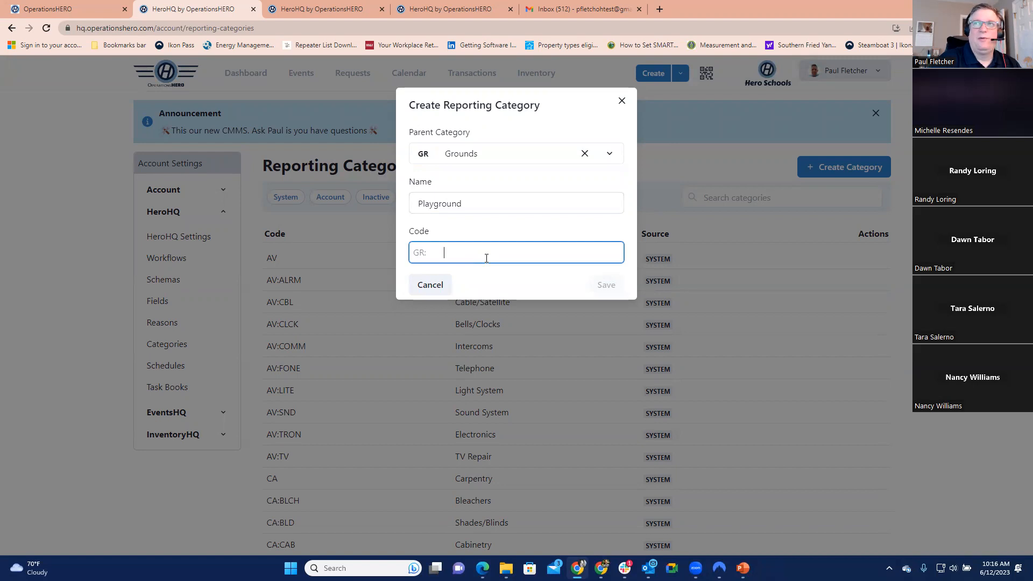
text(PLAY)
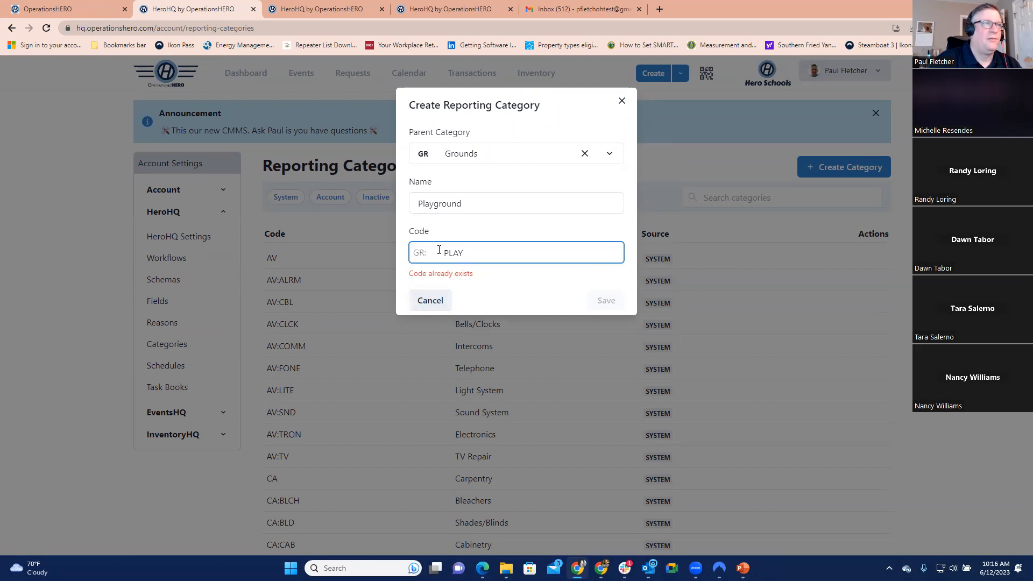
drag(441, 251, 463, 254)
click(456, 255)
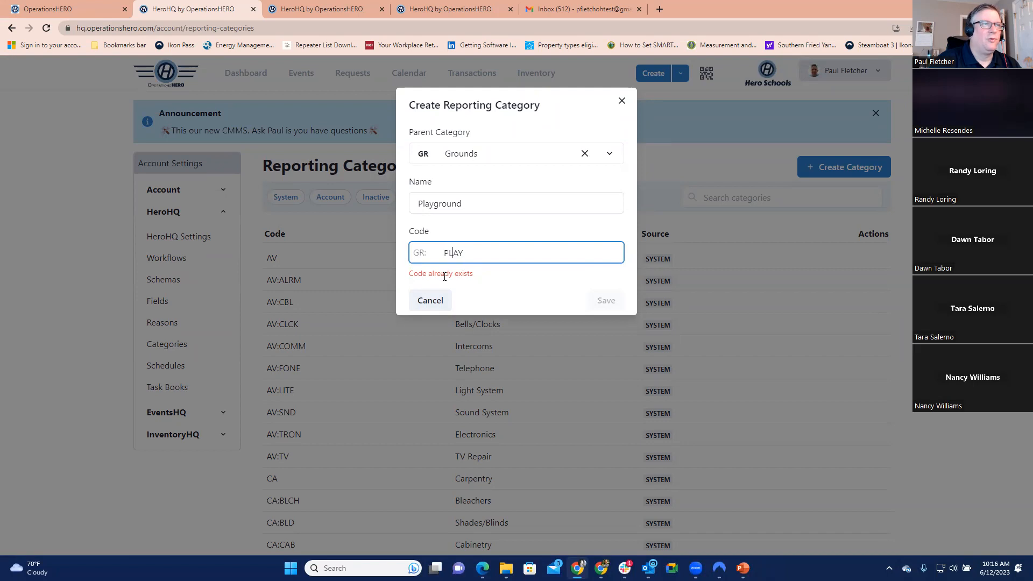
click(430, 302)
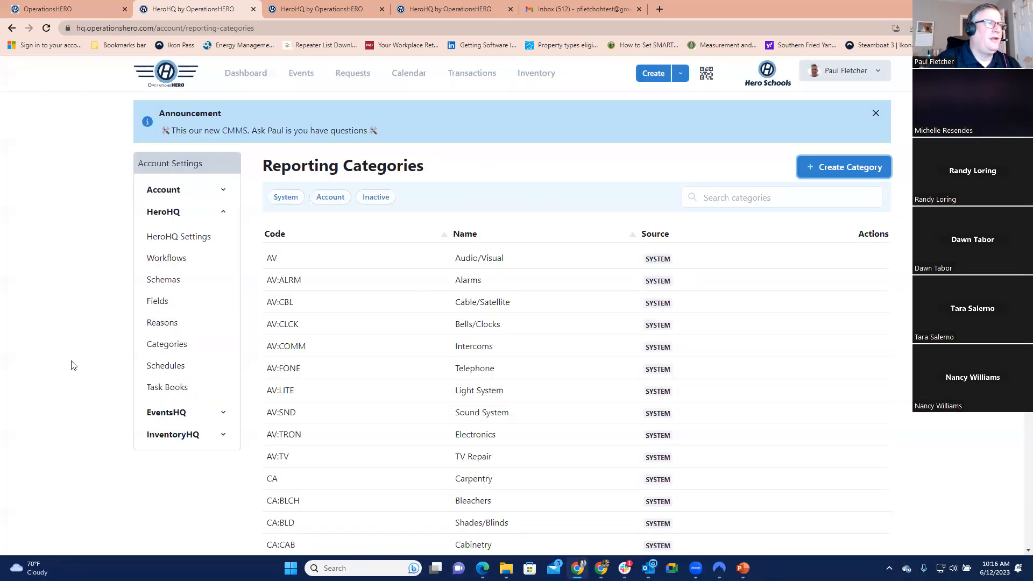
Review the list of system and account reasons in the HeroHQ account settings.
click(164, 329)
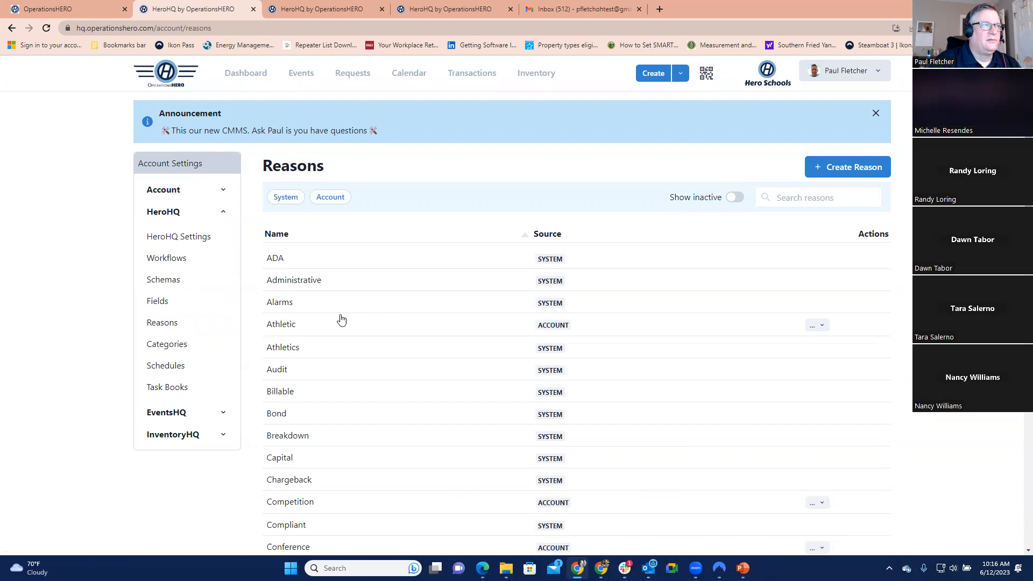
scroll(285, 332, down, 1)
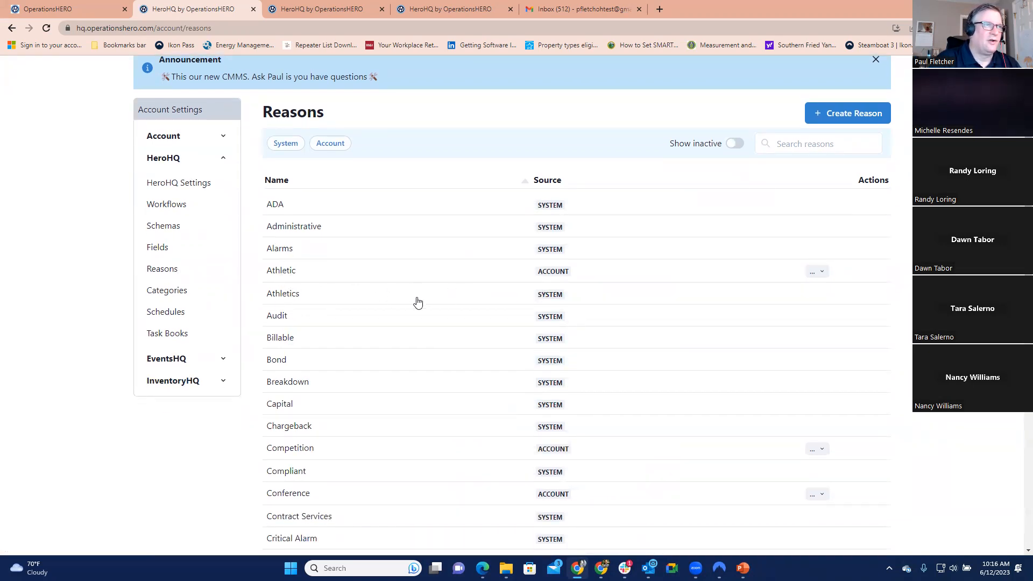
scroll(356, 288, down, 1)
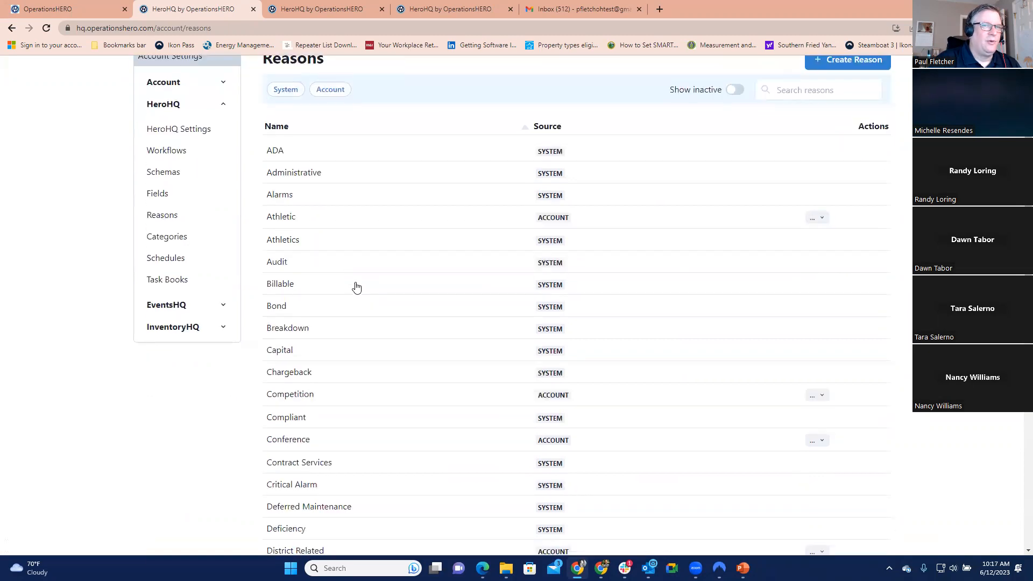
scroll(356, 288, down, 12)
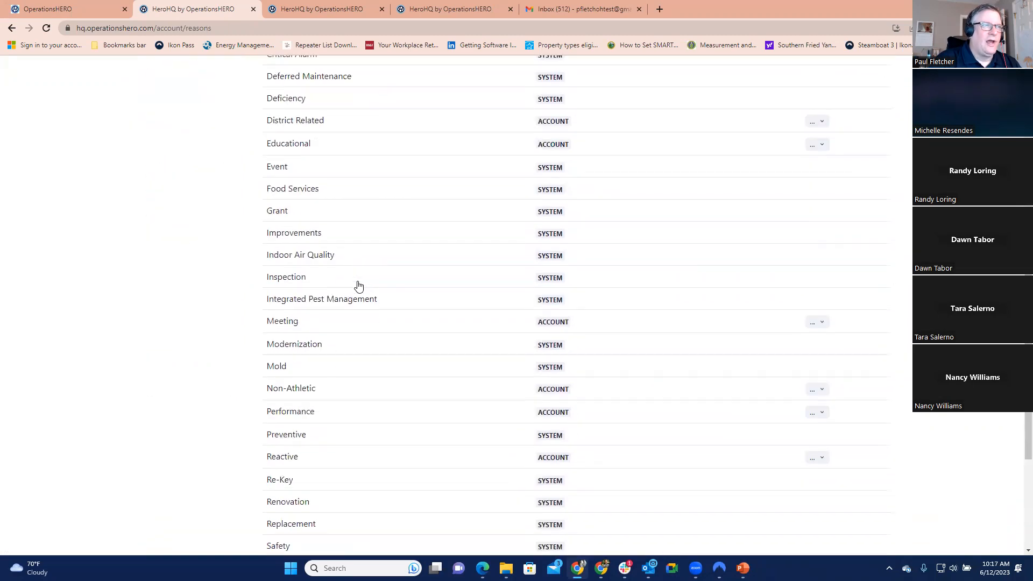
scroll(359, 287, up, 5)
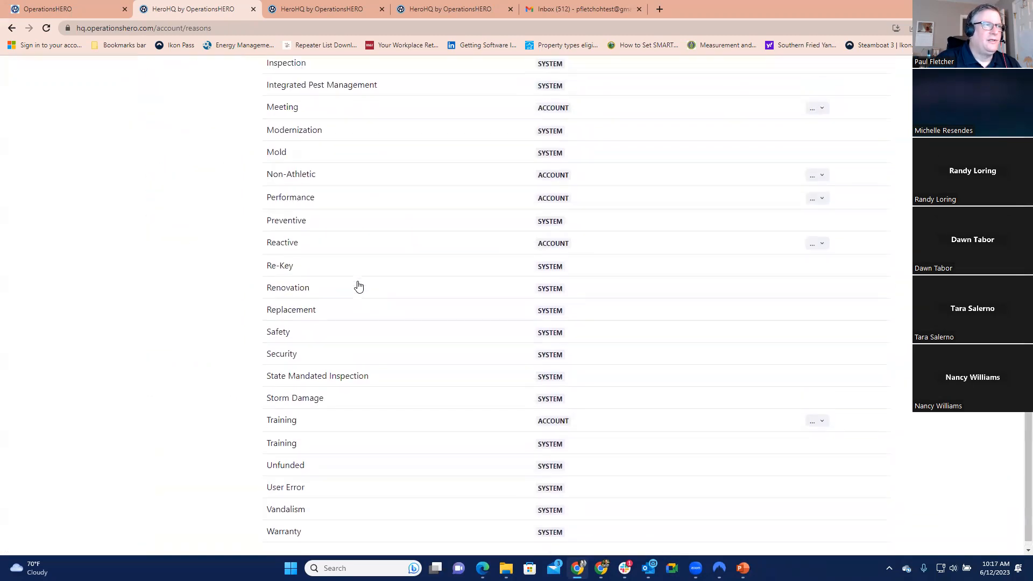
scroll(359, 285, up, 9)
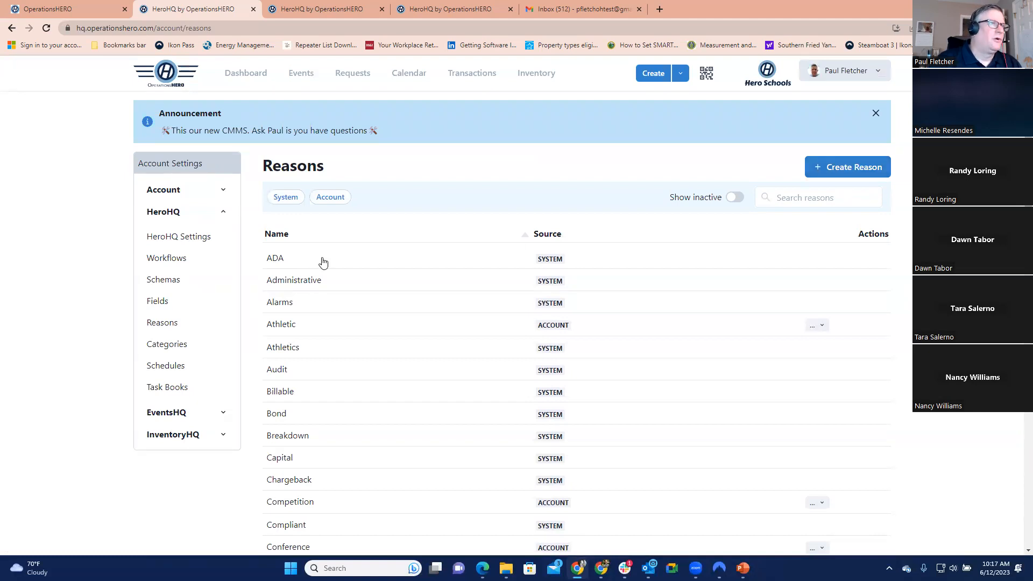
Open the Directions/Room Number custom field and examine its name, available data types and maximum length.
click(157, 305)
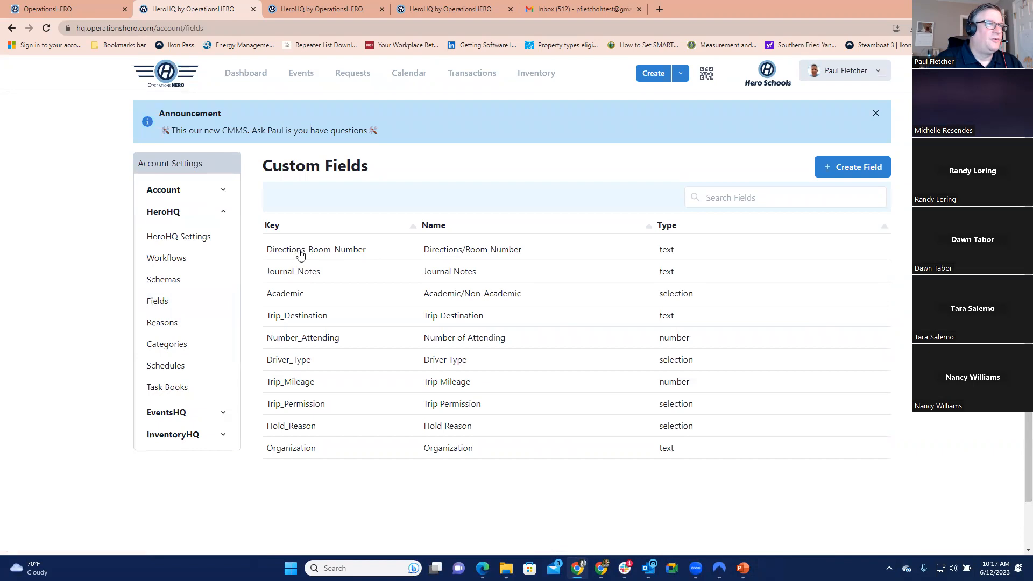
click(300, 252)
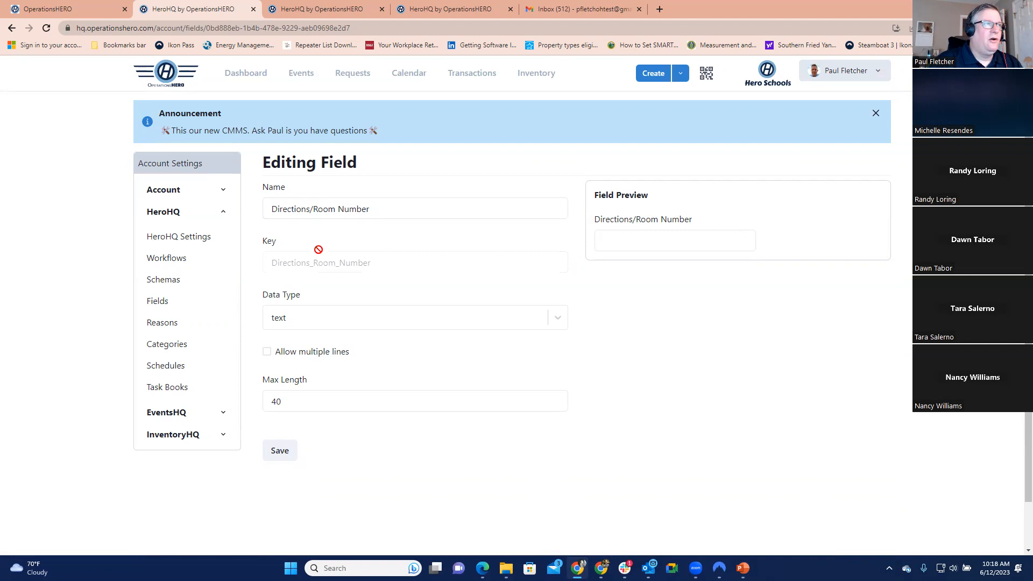
drag(277, 213, 380, 210)
click(366, 235)
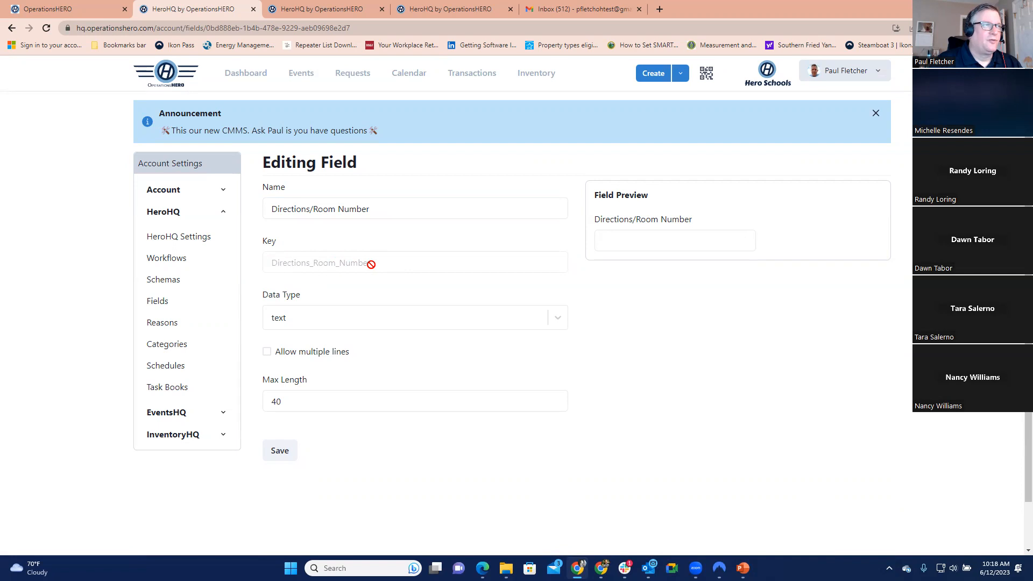
scroll(323, 279, down, 1)
click(303, 276)
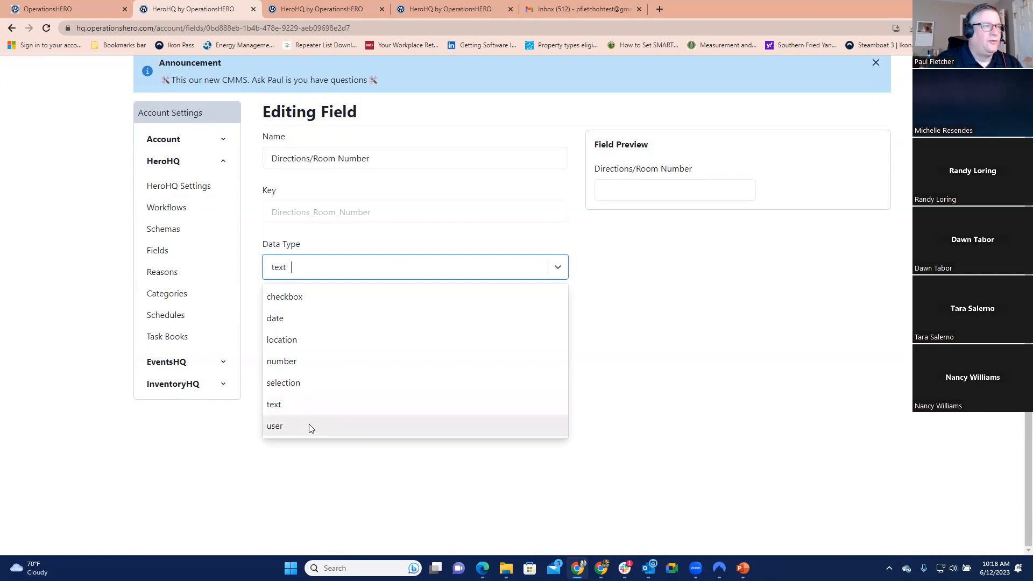
click(631, 312)
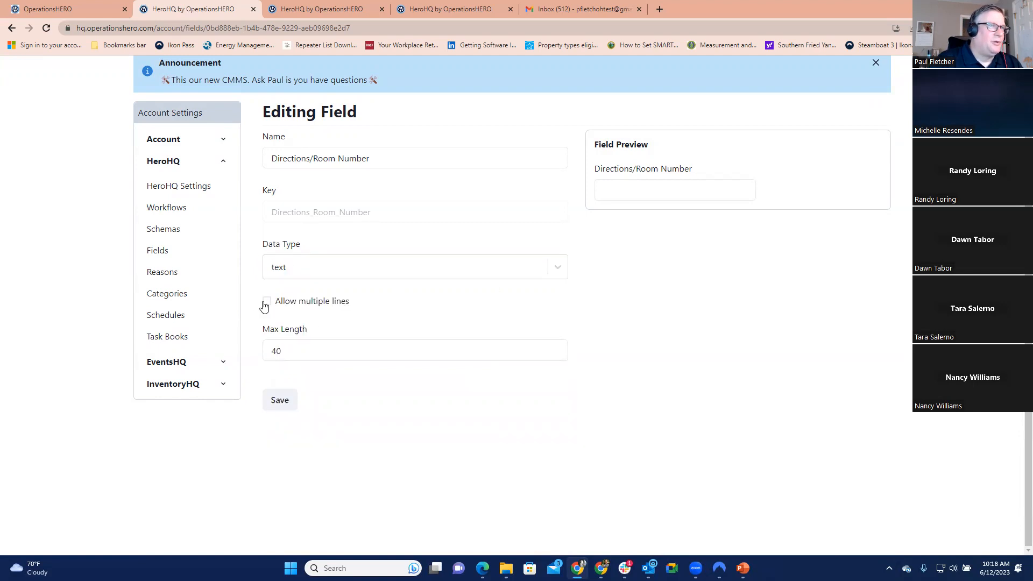
double_click(272, 351)
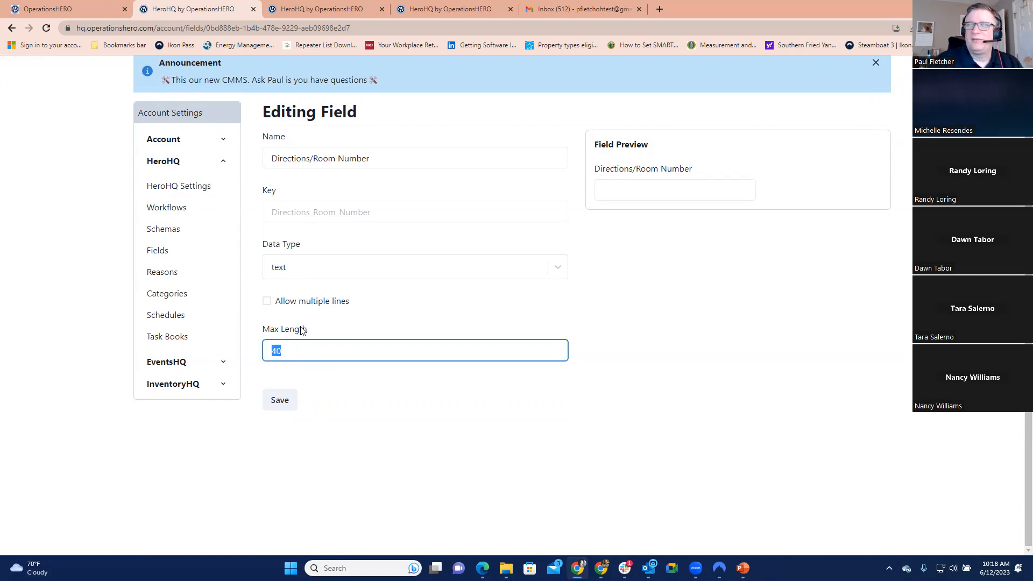
click(320, 347)
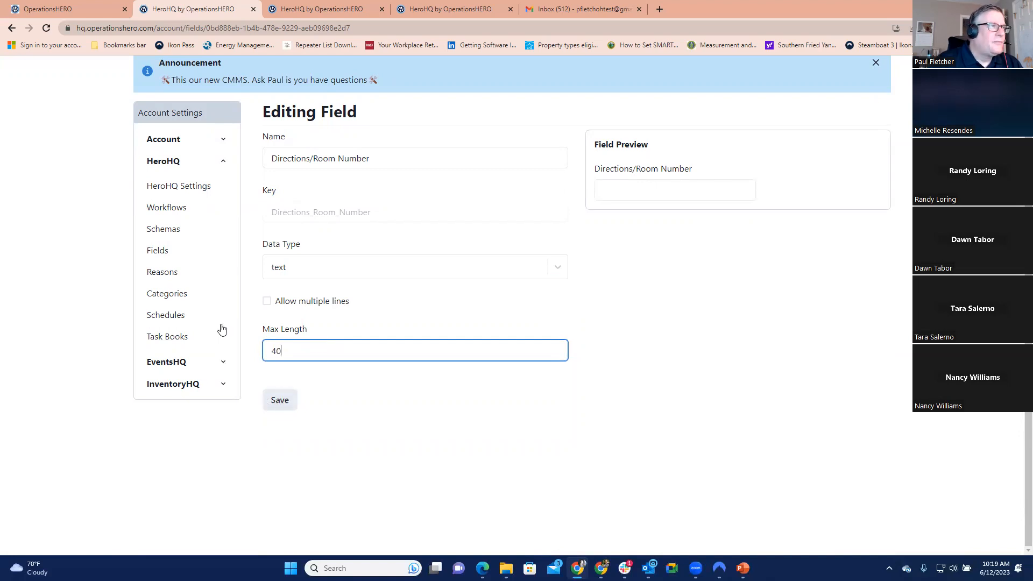
Open the Academic/Non-Academic custom field, preview its selection options, and return to the custom fields list.
click(174, 241)
click(175, 249)
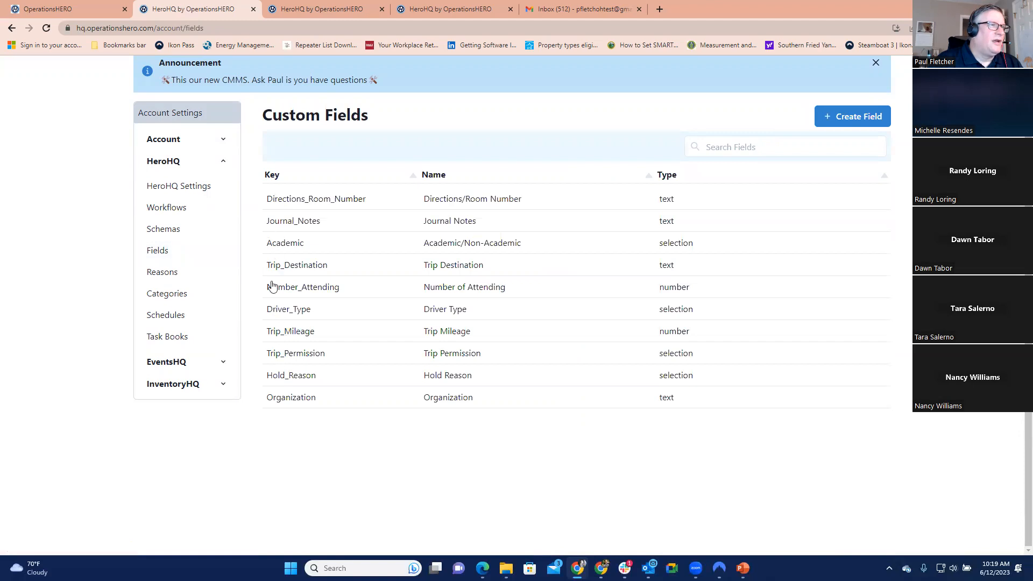
click(280, 246)
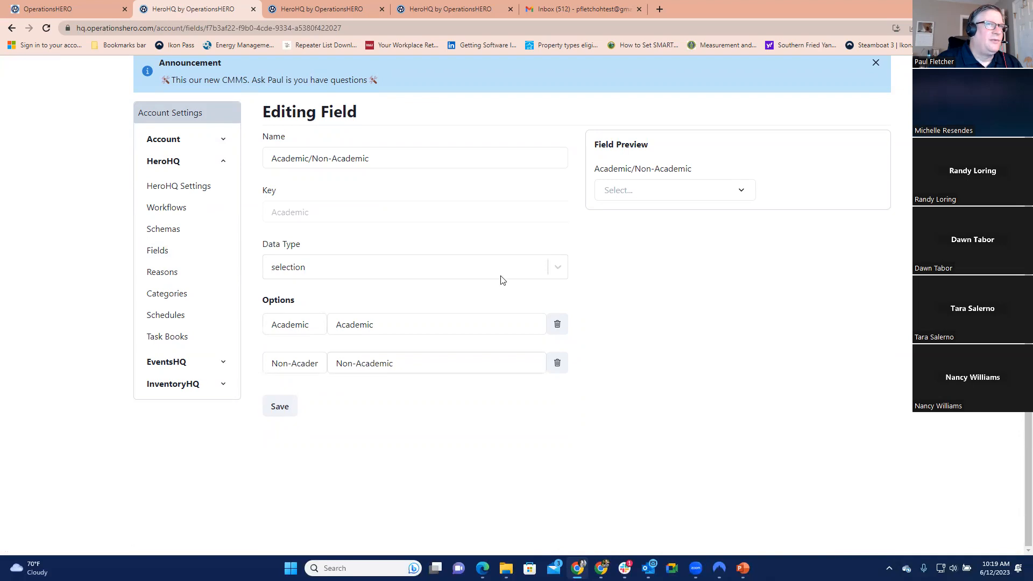
click(606, 198)
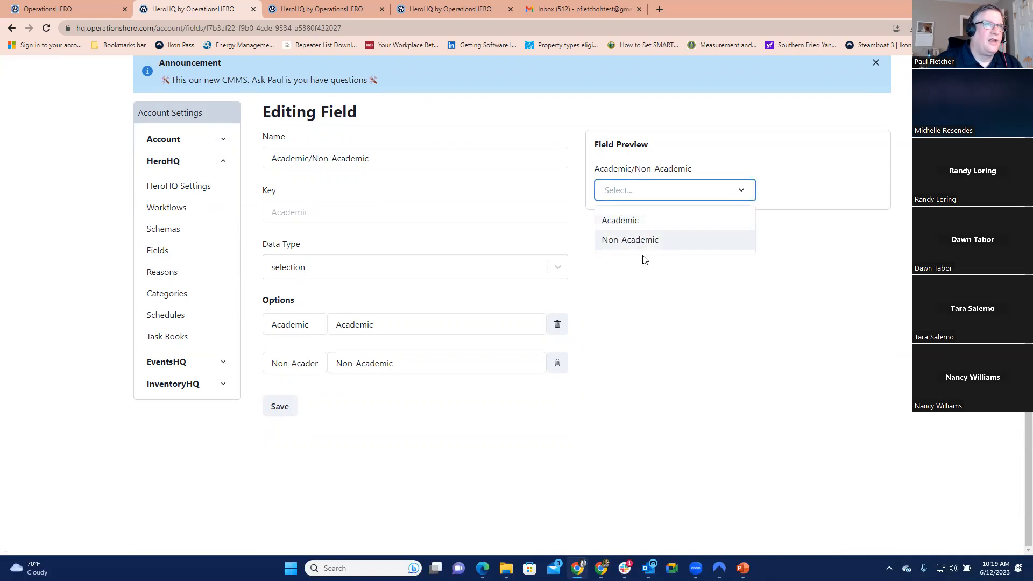
click(639, 285)
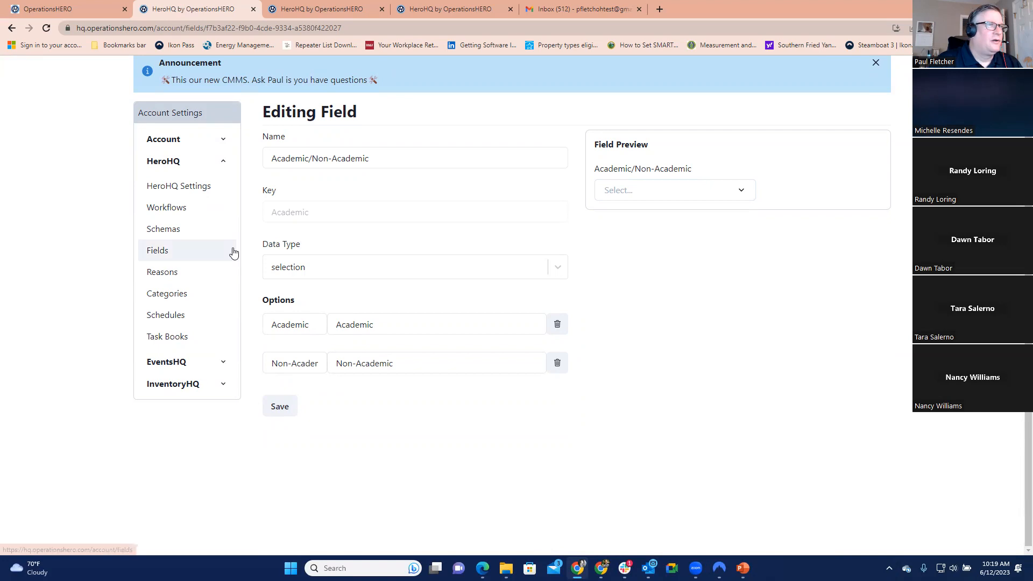
click(176, 259)
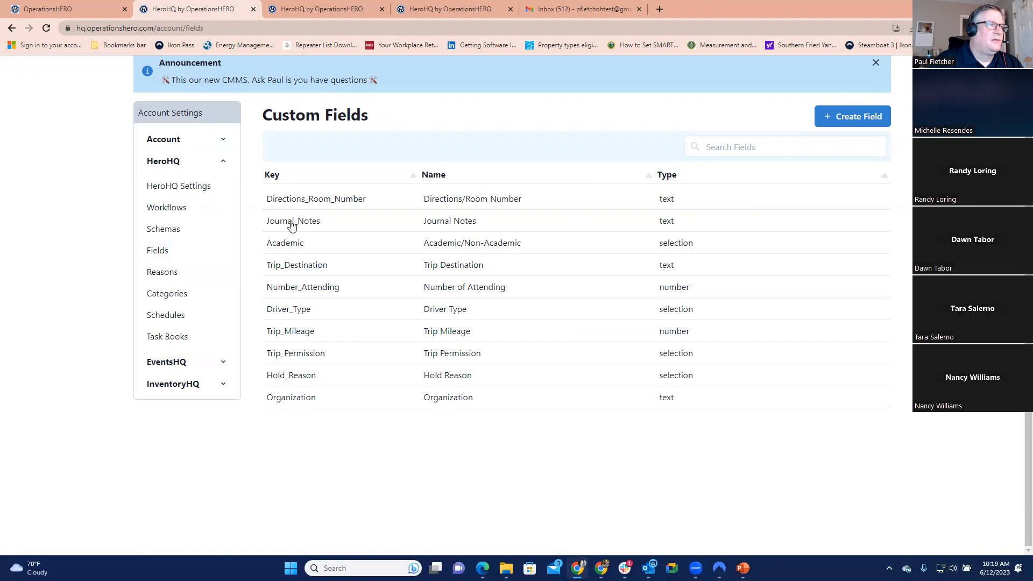
Open the Default Schema and examine the visibility and required rules of its fields.
scroll(165, 436, up, 1)
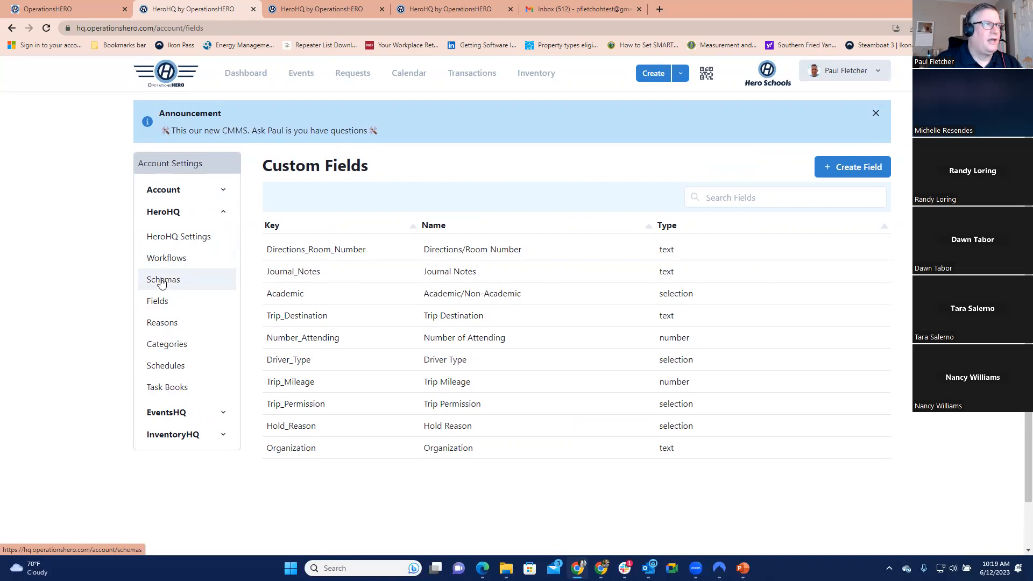
click(163, 284)
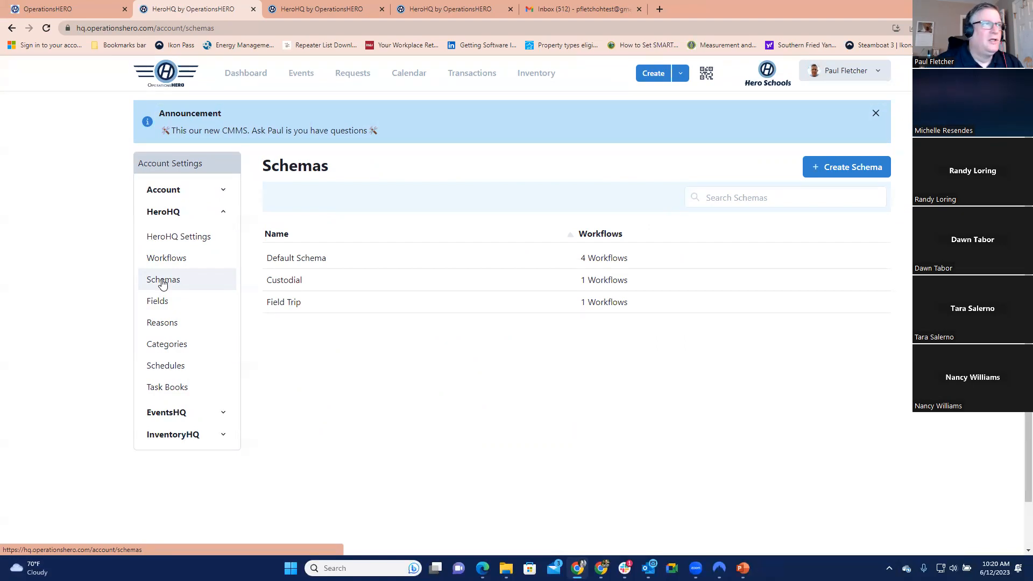
click(291, 258)
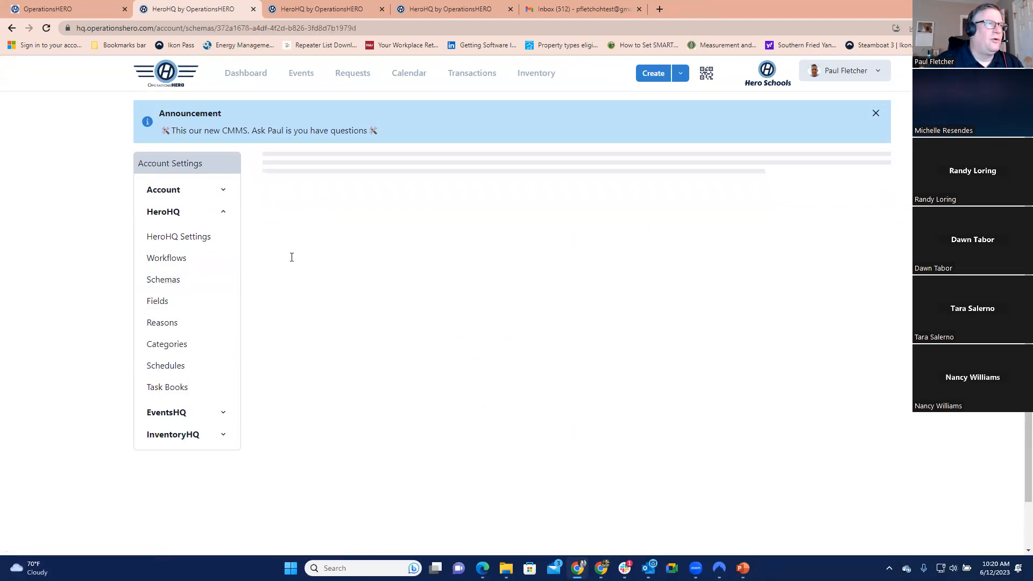
scroll(364, 338, down, 4)
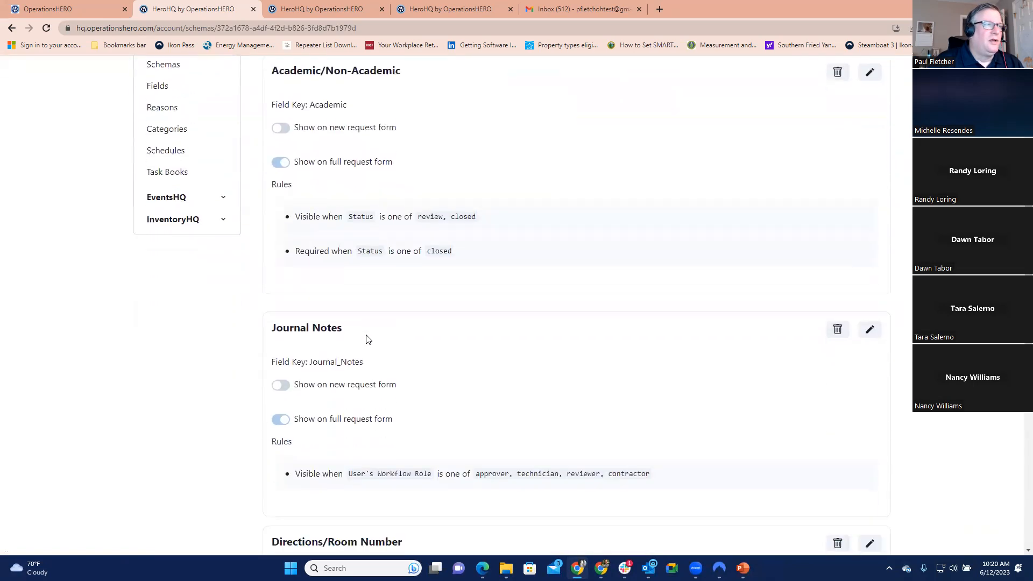
scroll(367, 341, down, 8)
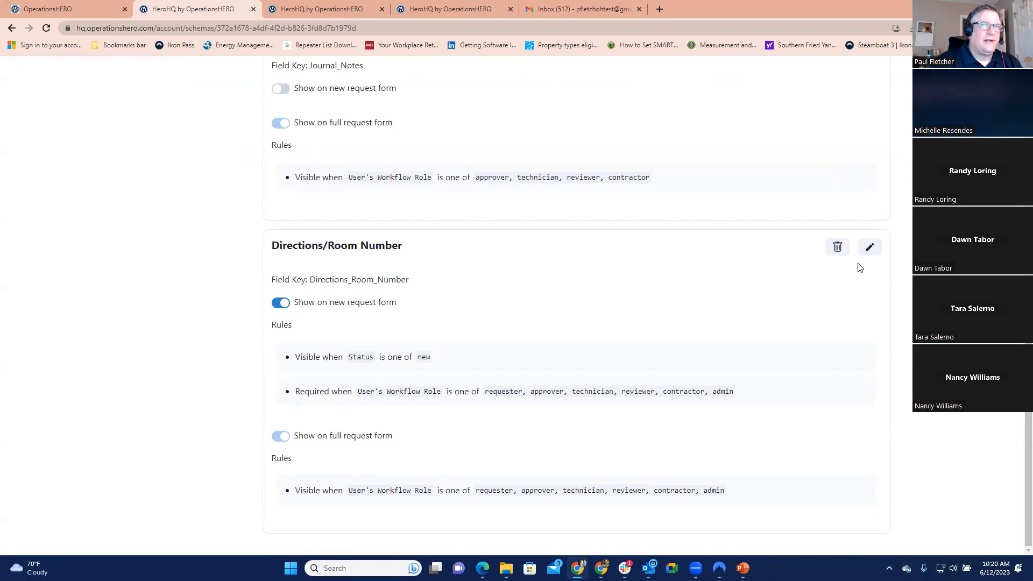
Edit the Directions/Room Number field and add a required rule to its full request form with Status as the condition type.
click(870, 247)
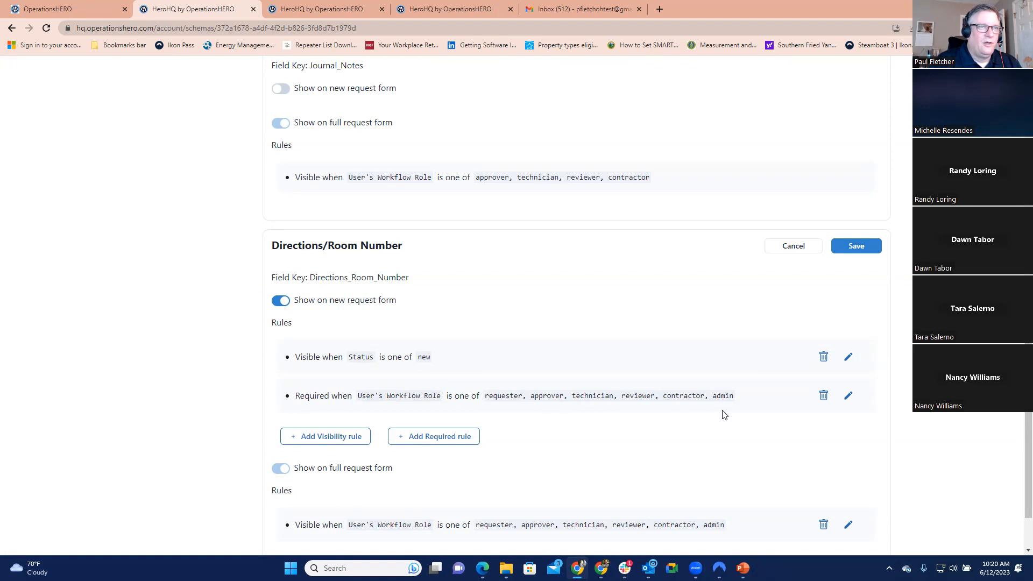
scroll(749, 404, down, 1)
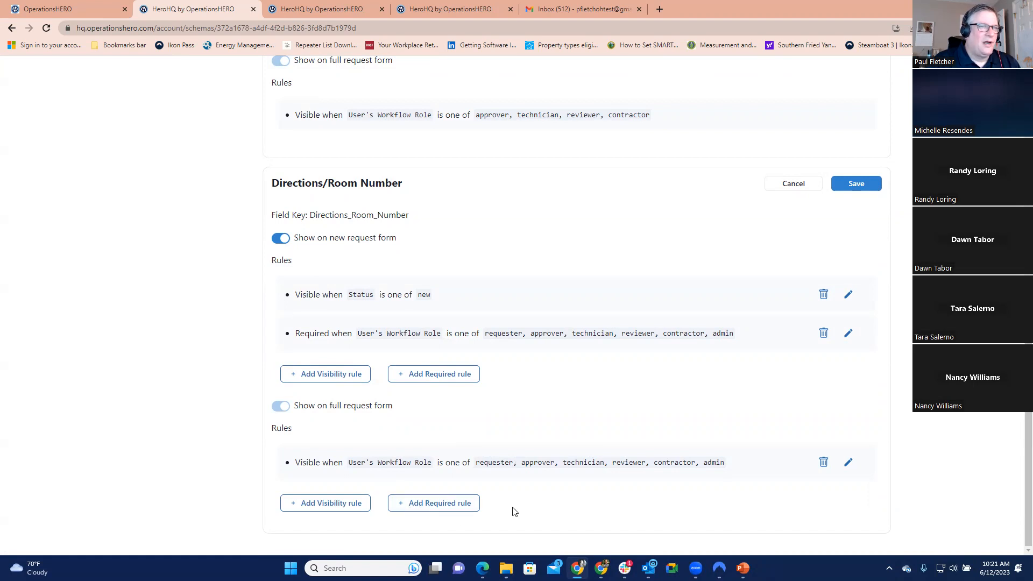
click(454, 506)
scroll(452, 510, down, 2)
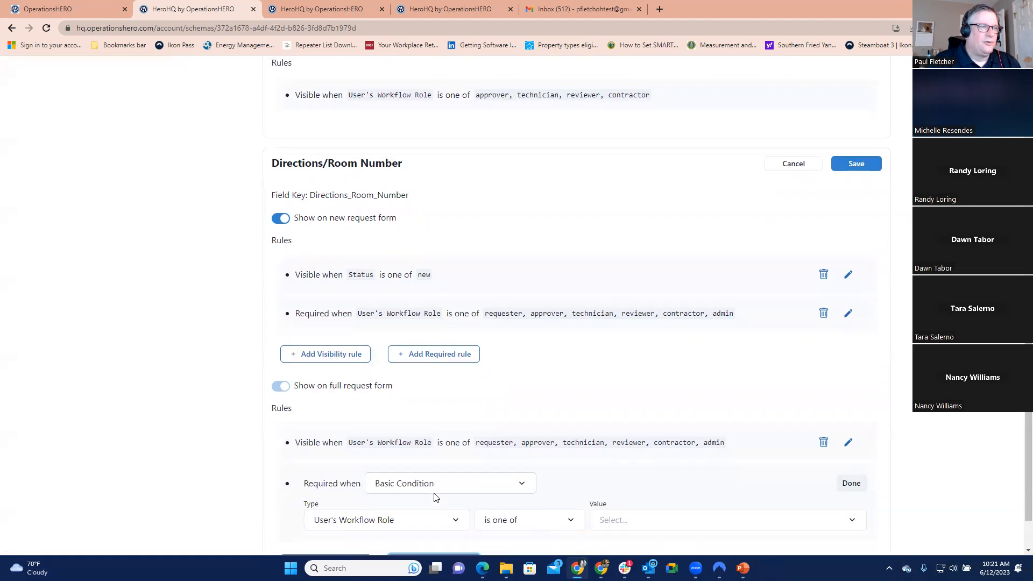
click(452, 460)
click(326, 510)
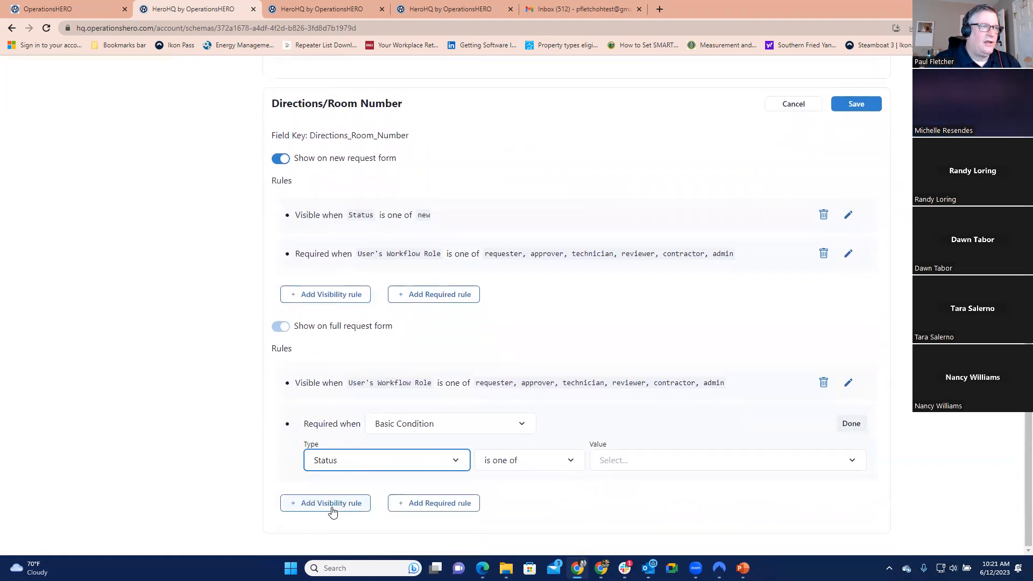
Set the Status values of the new required rule to review and closed, and finish the rule.
click(607, 466)
text(rev)
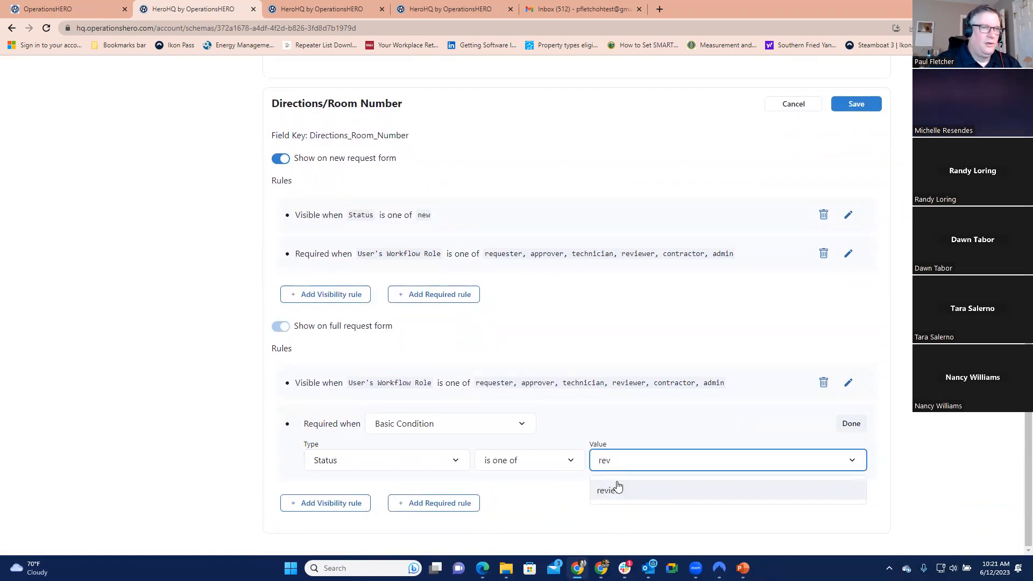
click(617, 488)
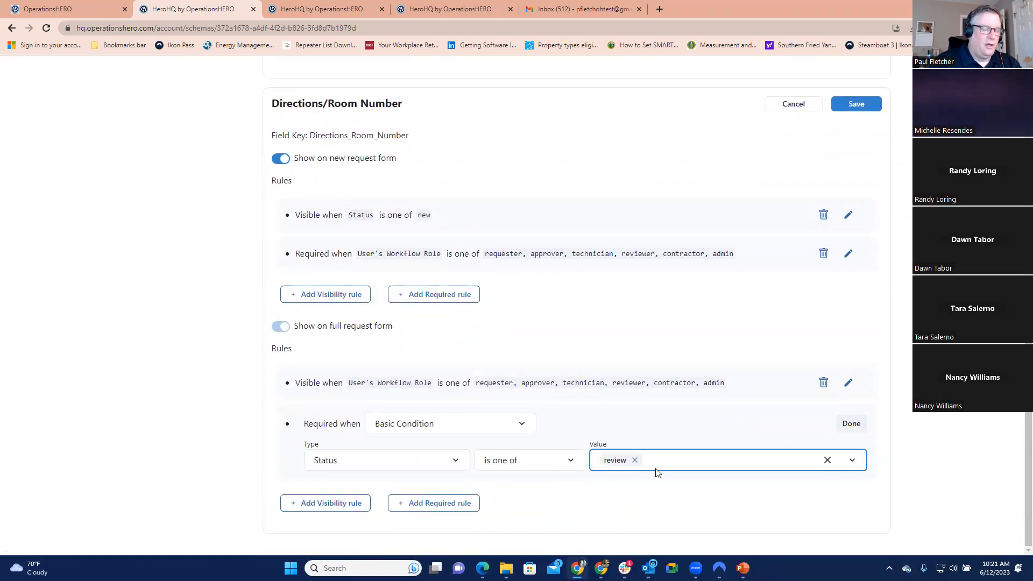
text(closed)
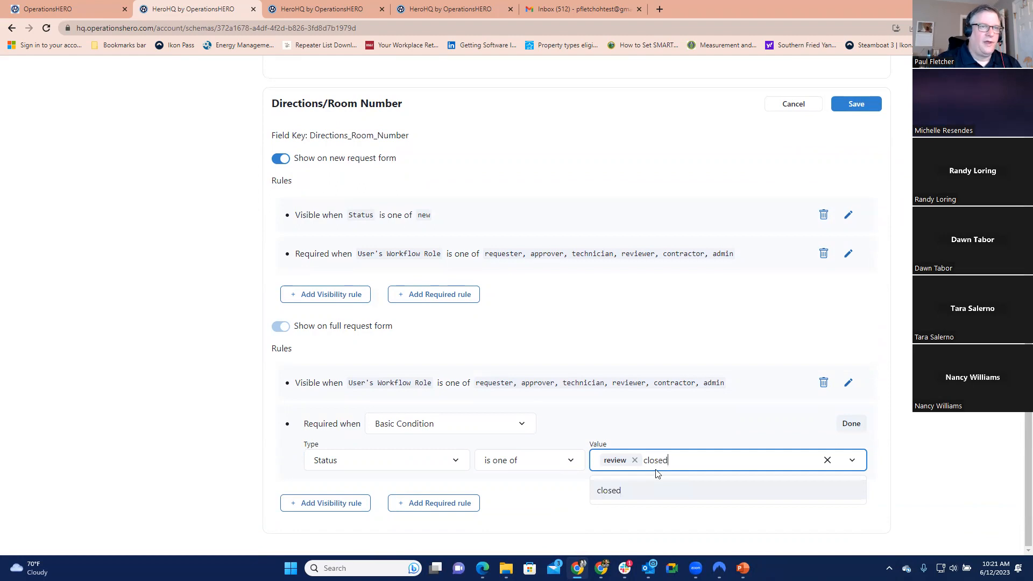
click(657, 490)
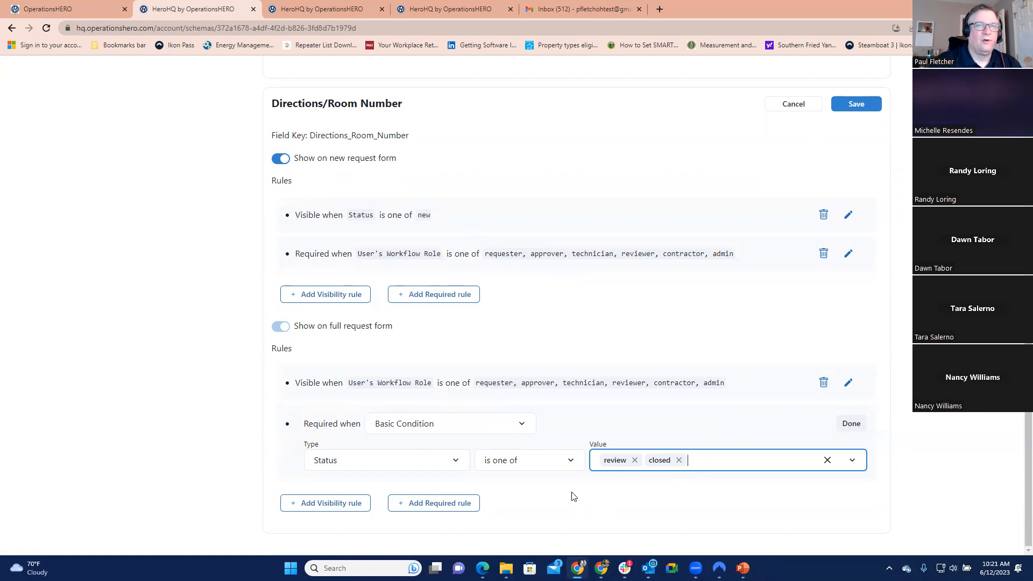
click(600, 498)
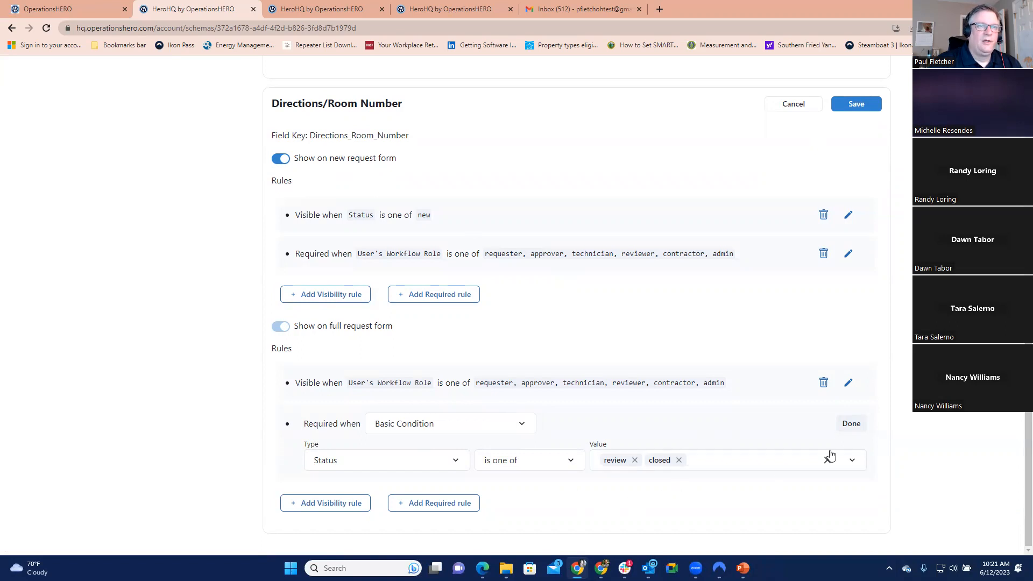
click(847, 431)
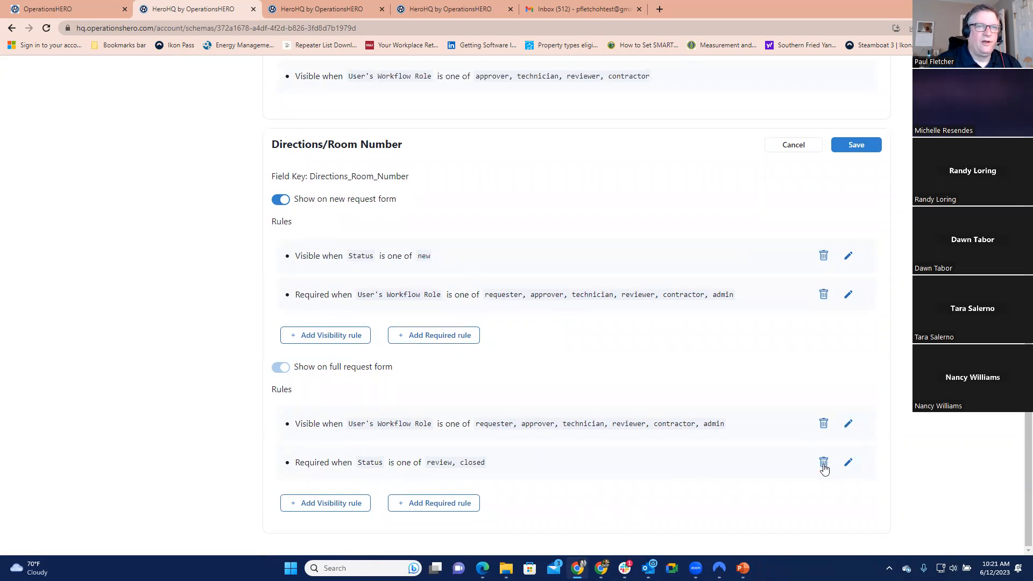
Delete the review/closed required rule from the full request form and save the Directions/Room Number field.
click(823, 464)
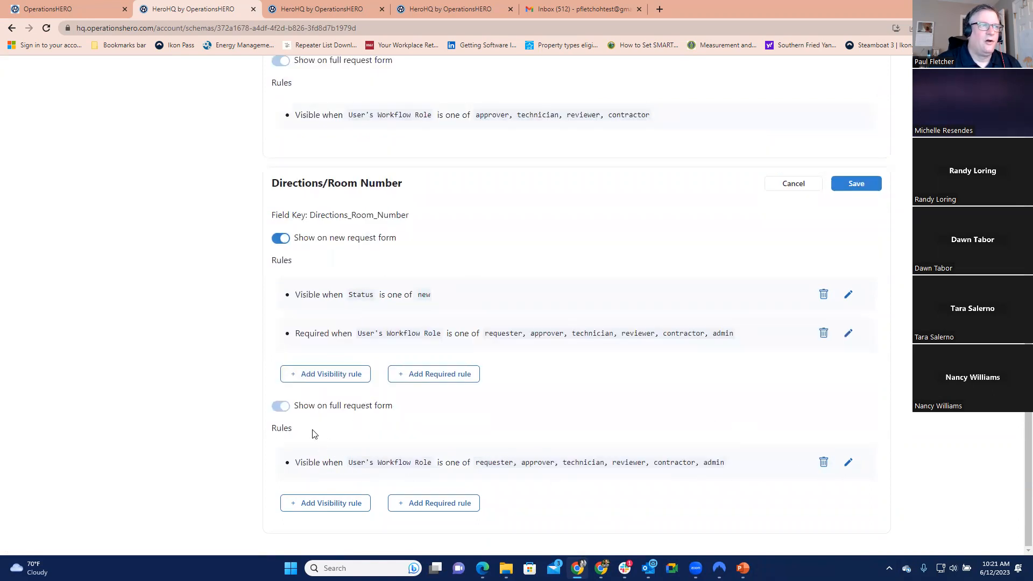
scroll(204, 435, up, 1)
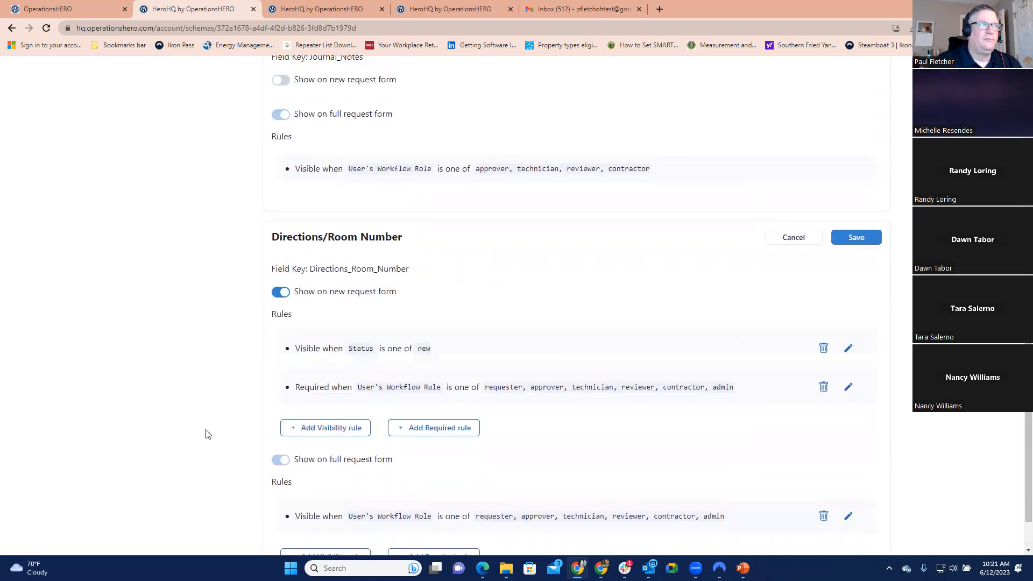
click(847, 243)
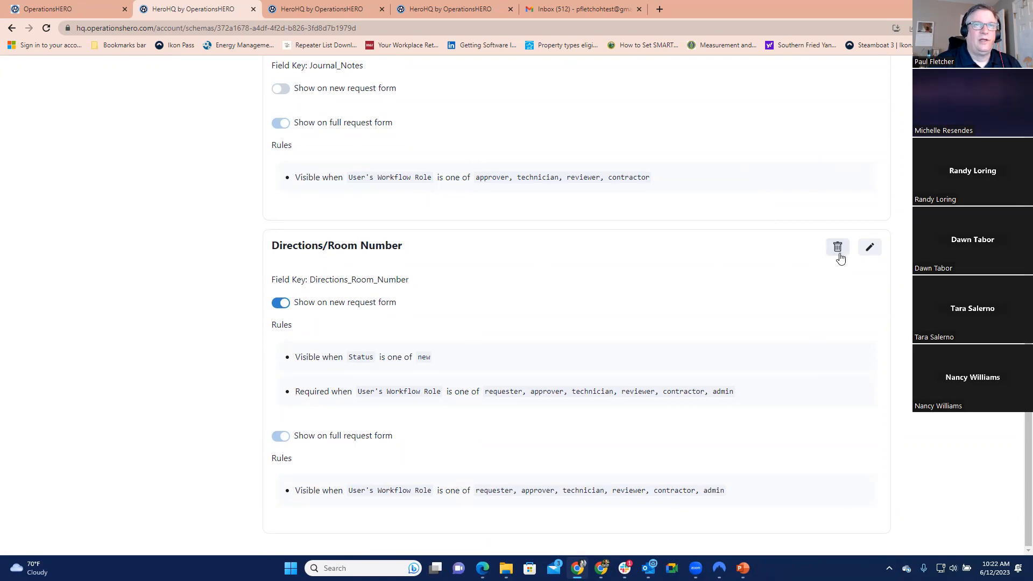
Open the Task Books list in the HeroHQ account settings.
scroll(913, 459, up, 10)
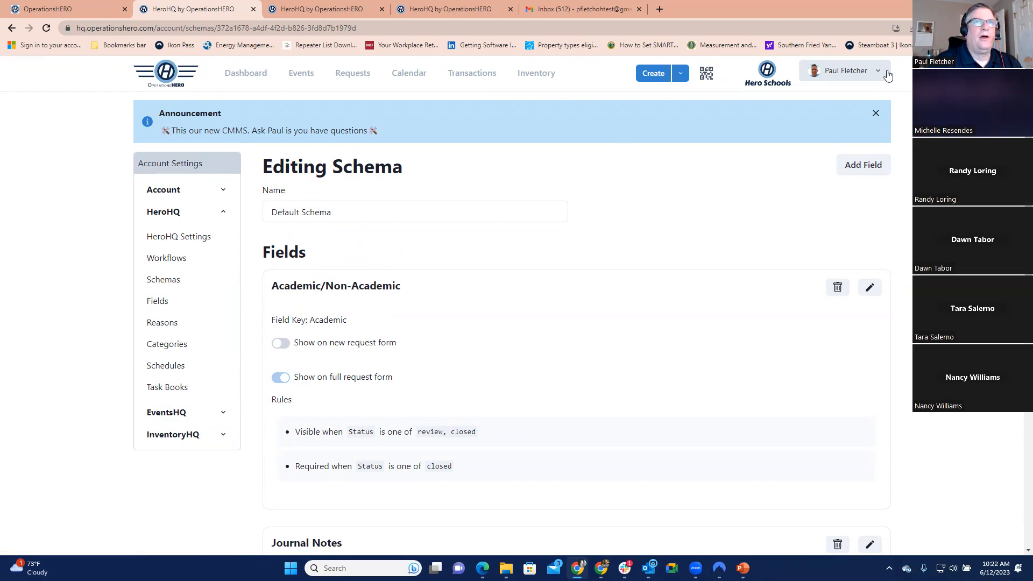
click(848, 76)
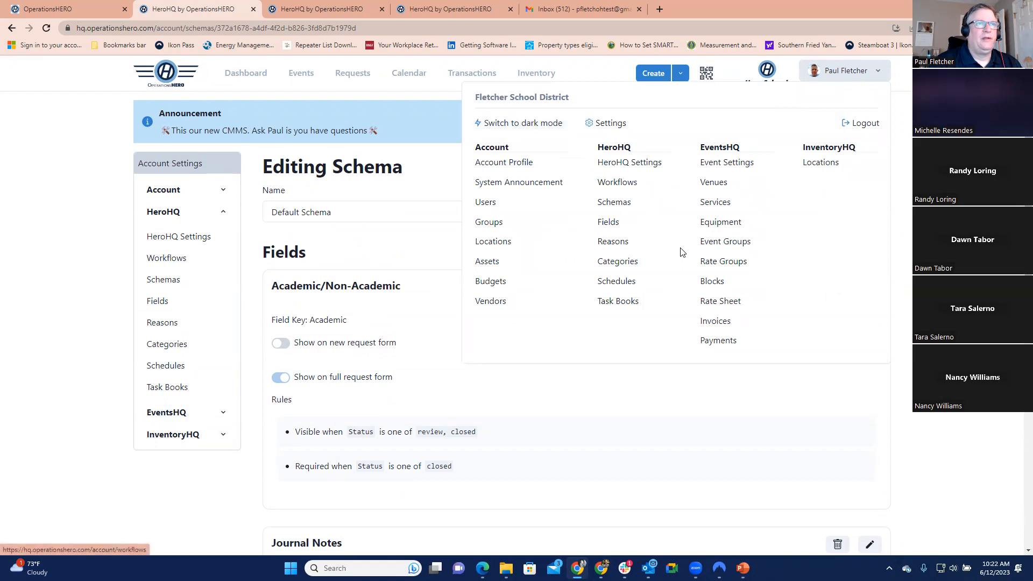
click(610, 306)
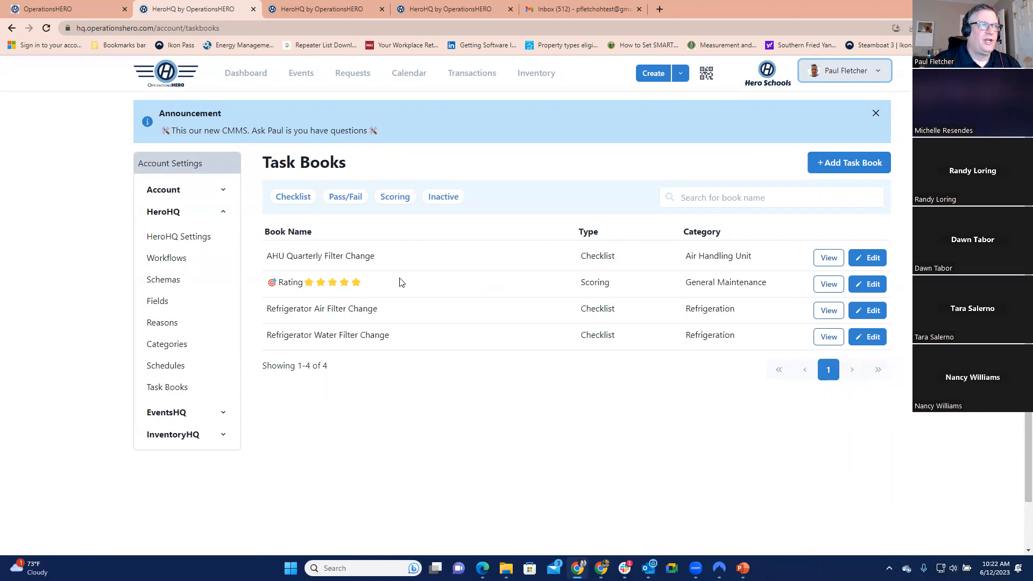
View the AHU Quarterly Filter Change task book and examine its safety notes, task steps and history.
click(825, 261)
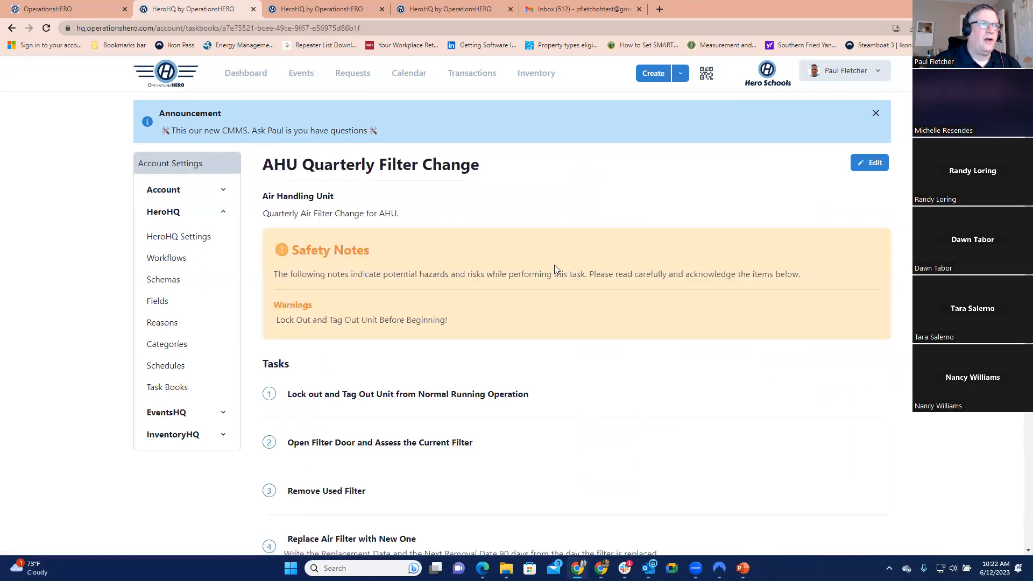
scroll(349, 309, down, 1)
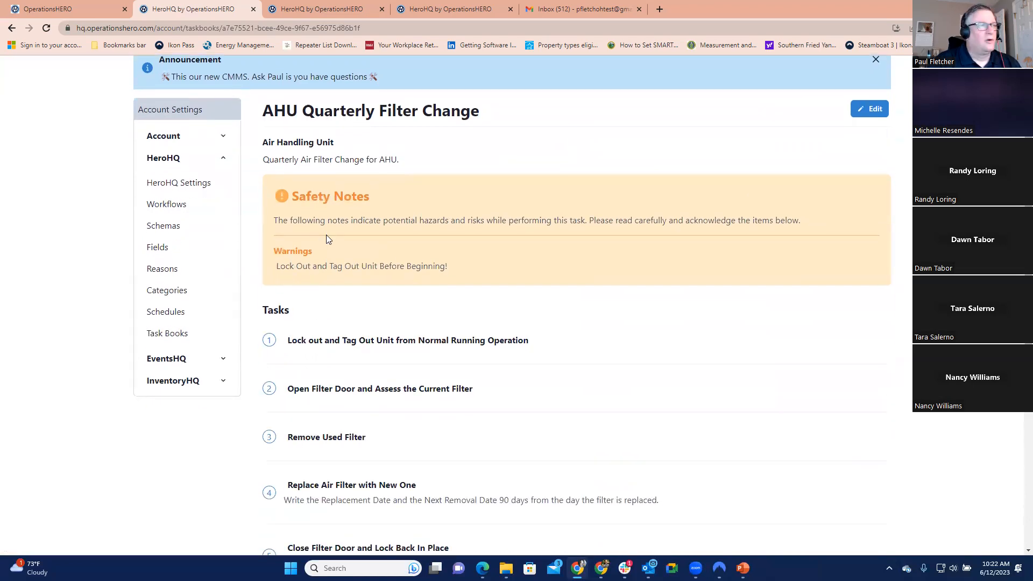
scroll(376, 246, down, 4)
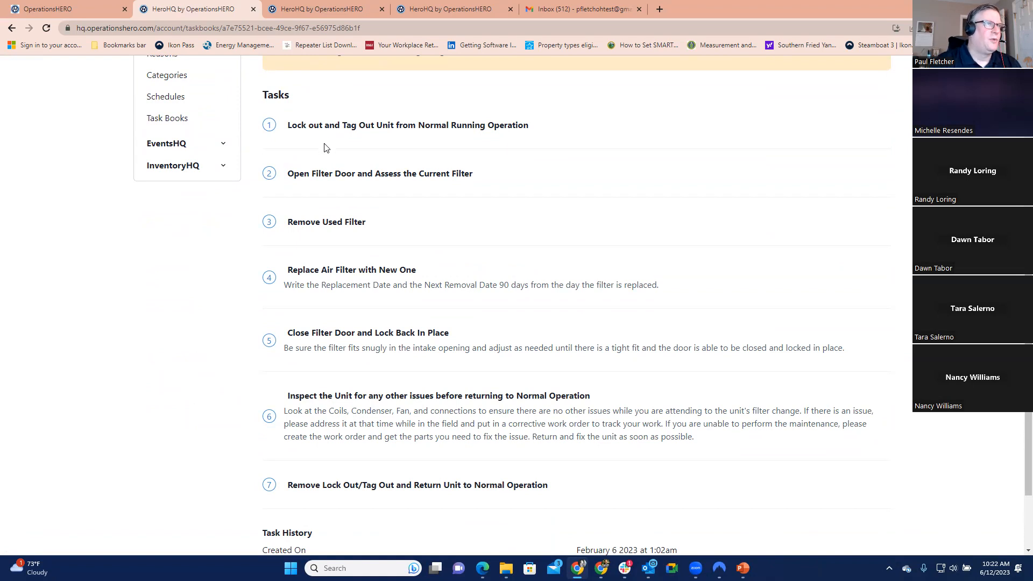
scroll(314, 195, down, 2)
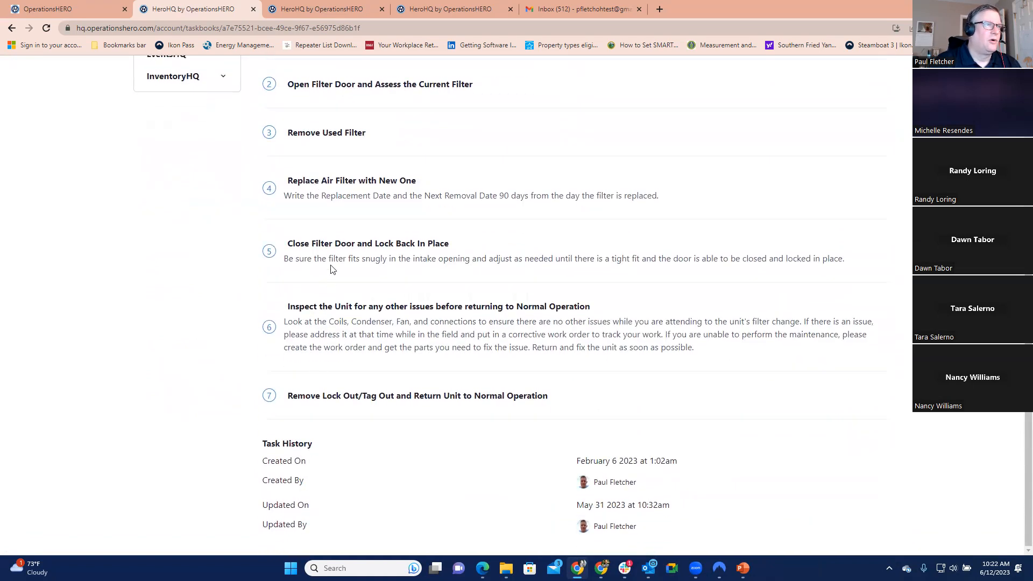
scroll(337, 205, up, 2)
scroll(339, 212, up, 1)
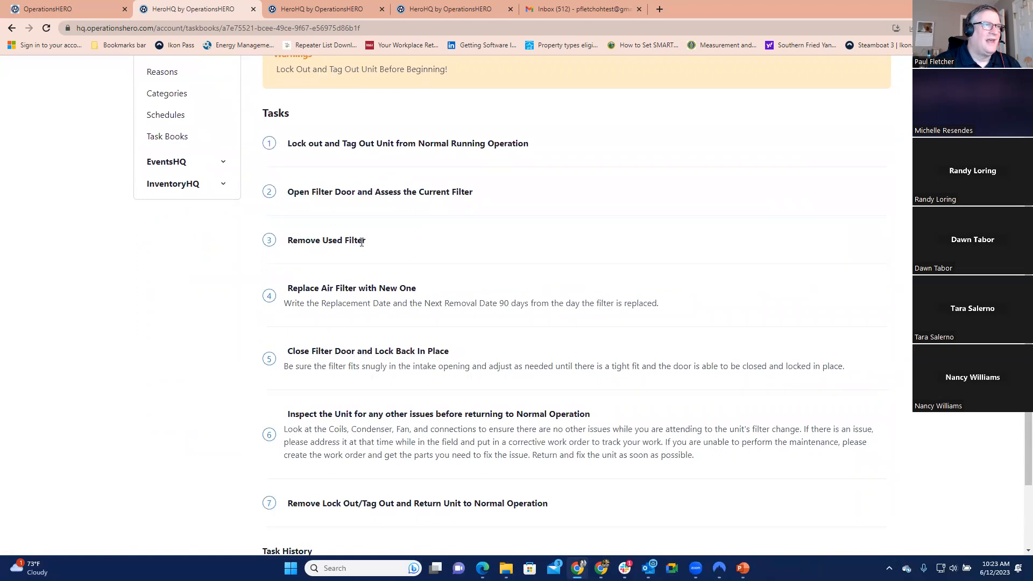
scroll(352, 240, down, 1)
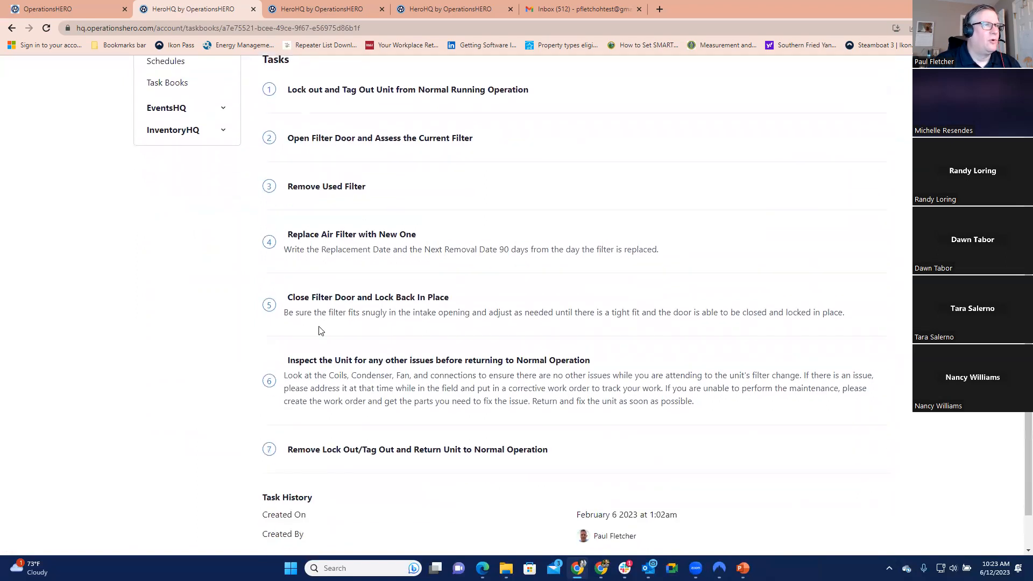
scroll(425, 464, up, 6)
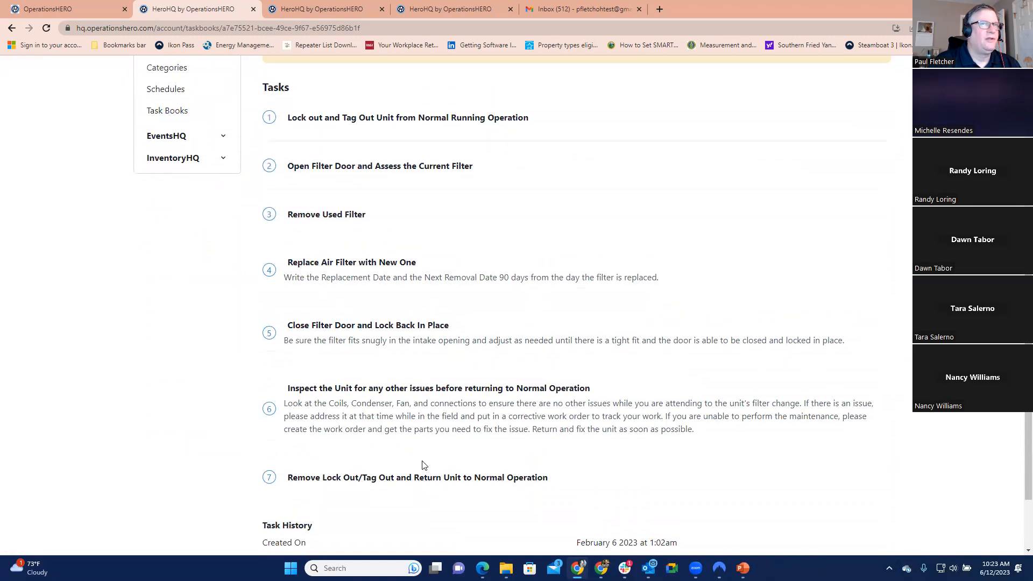
Open the AHU Quarterly Filter Change task book for editing and examine the available task book types.
click(856, 168)
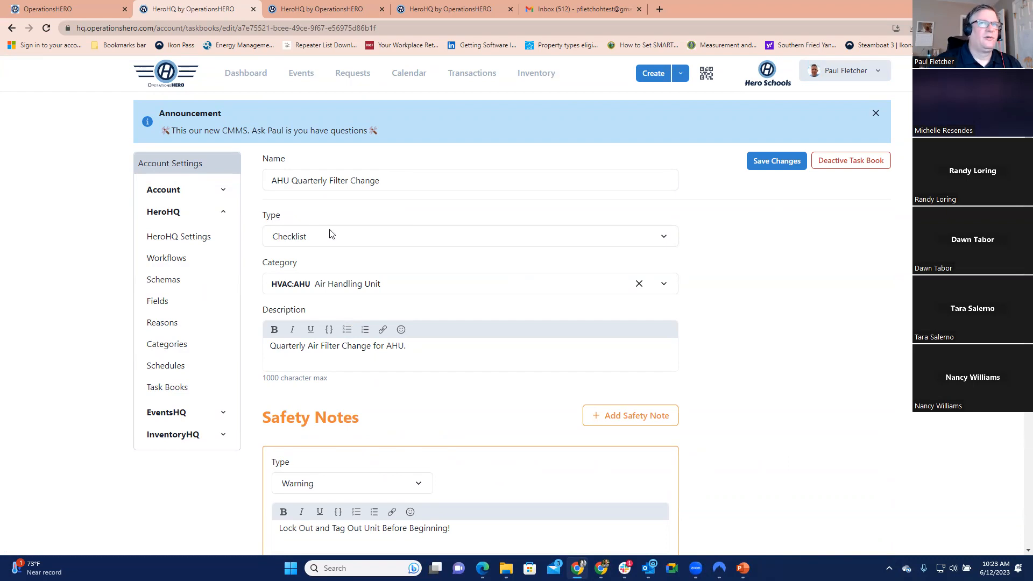
scroll(324, 235, down, 2)
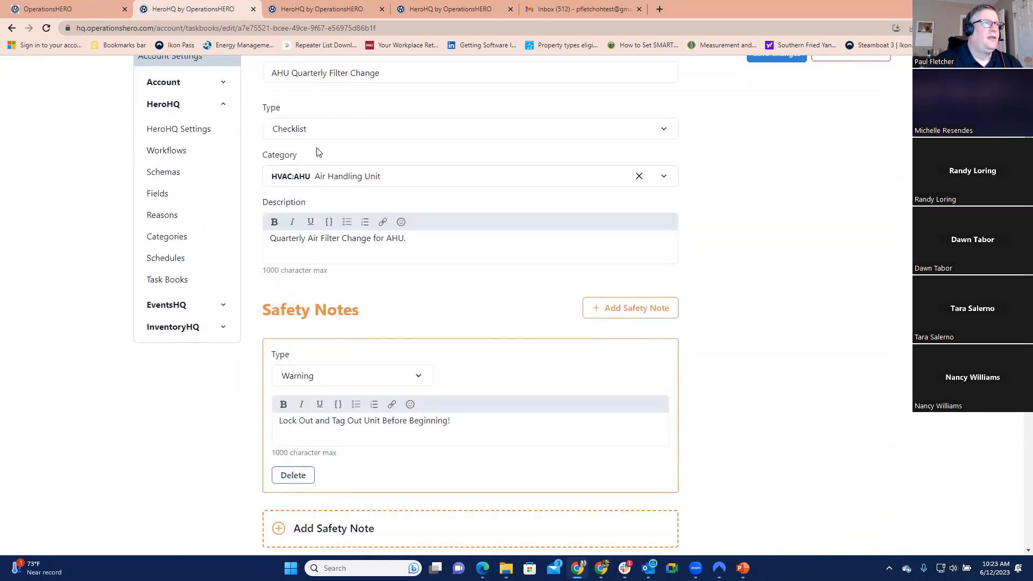
click(318, 139)
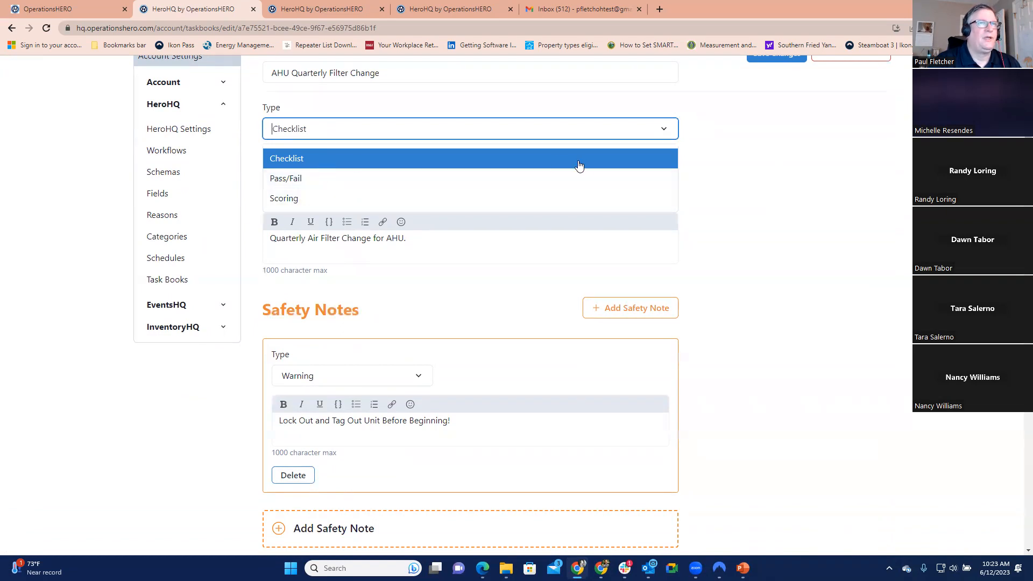
click(746, 201)
Examine the task book's editable safety notes and the instructions and attachment options of its task steps.
scroll(306, 239, down, 2)
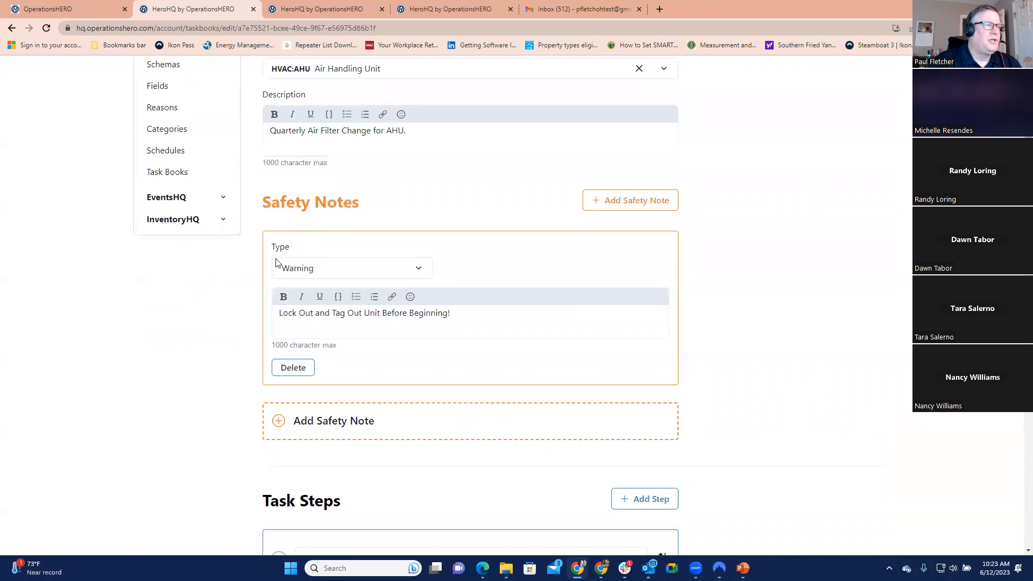
scroll(277, 265, down, 1)
scroll(305, 266, down, 6)
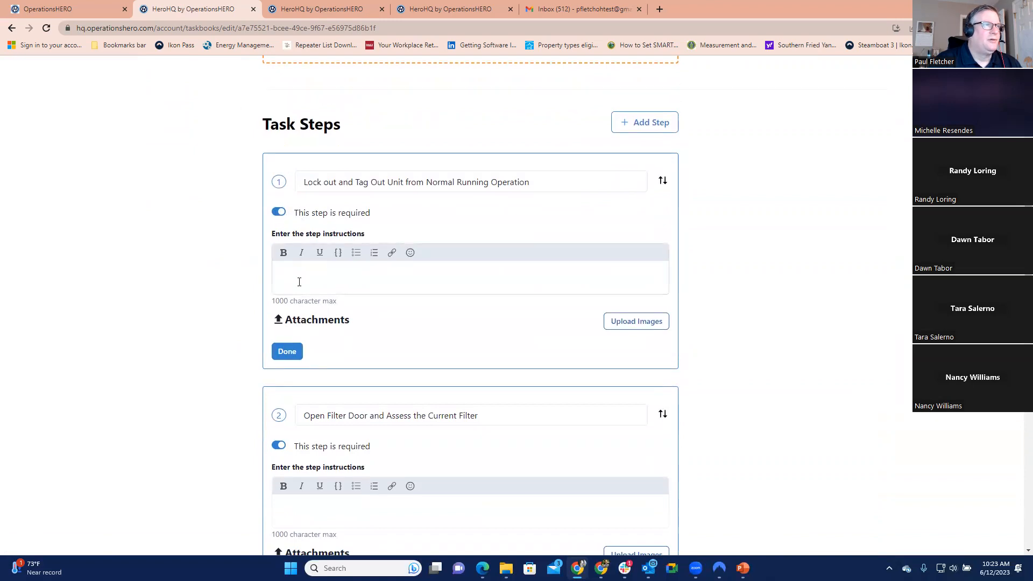
click(285, 272)
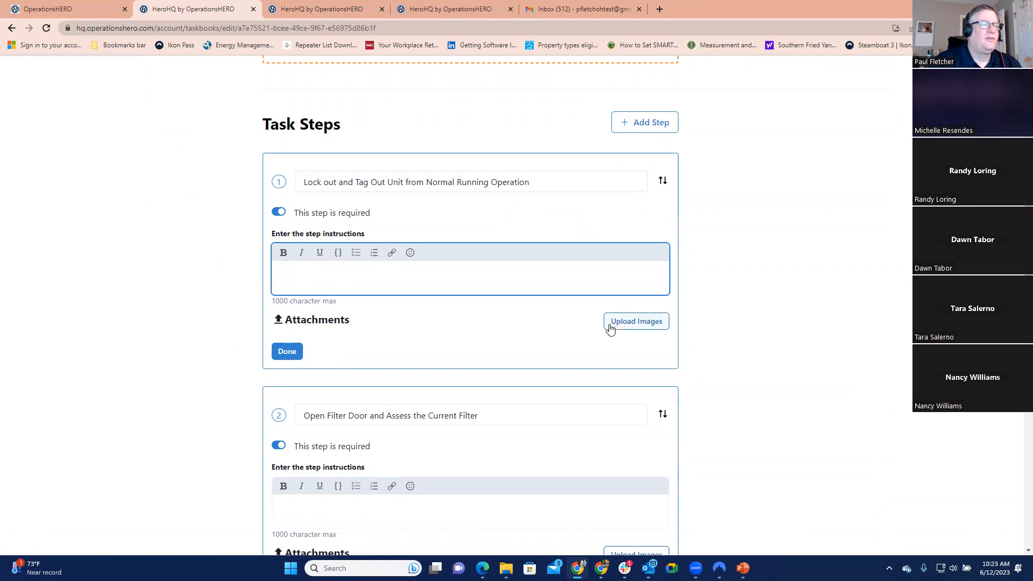
scroll(614, 330, up, 5)
scroll(618, 330, up, 6)
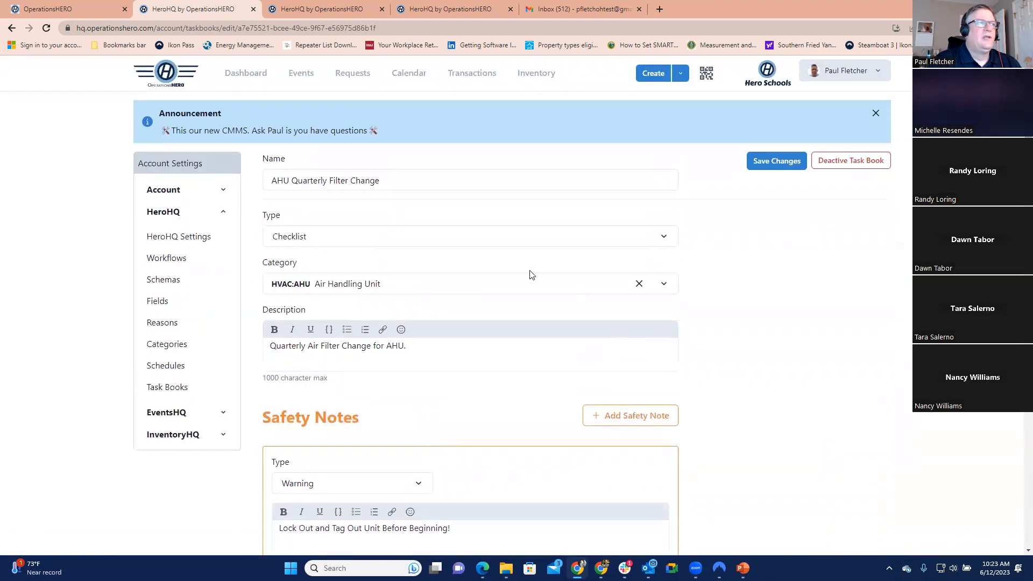
Open the HeroHQ schedules and review the list of scheduled requests, starting with Quarterly AHU Filter Change FHS.
click(864, 78)
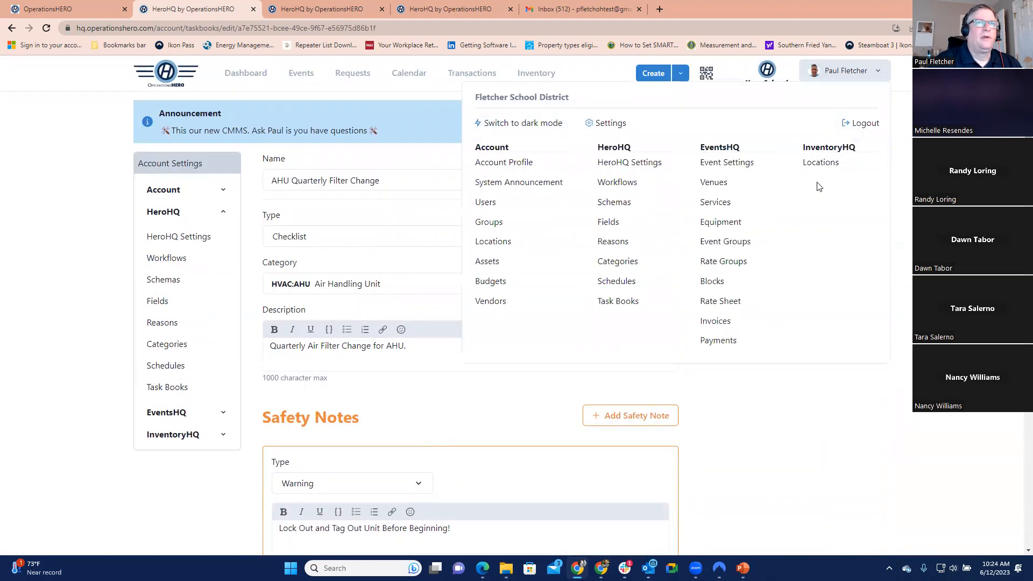
click(616, 281)
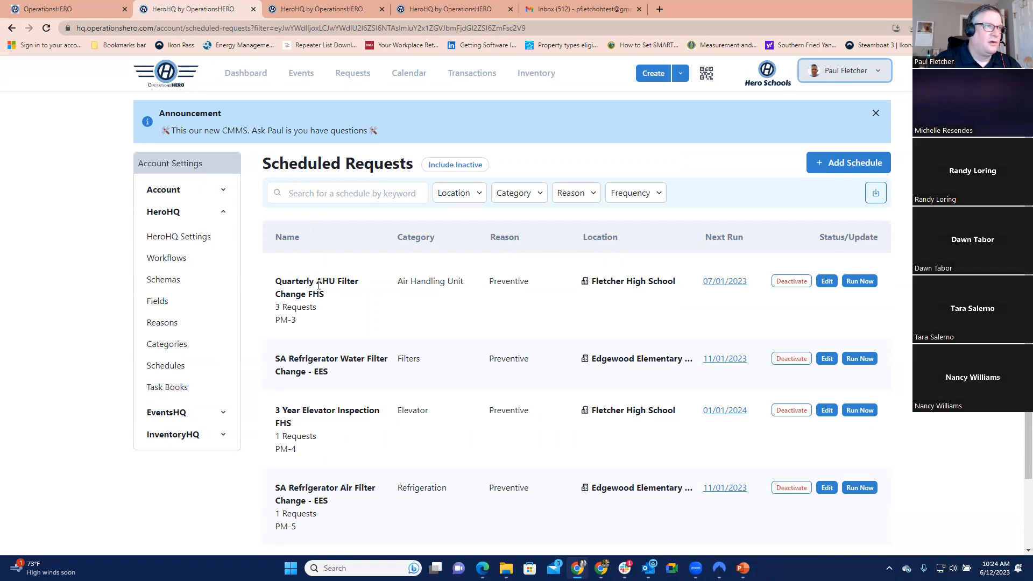
drag(309, 294, 325, 296)
click(331, 312)
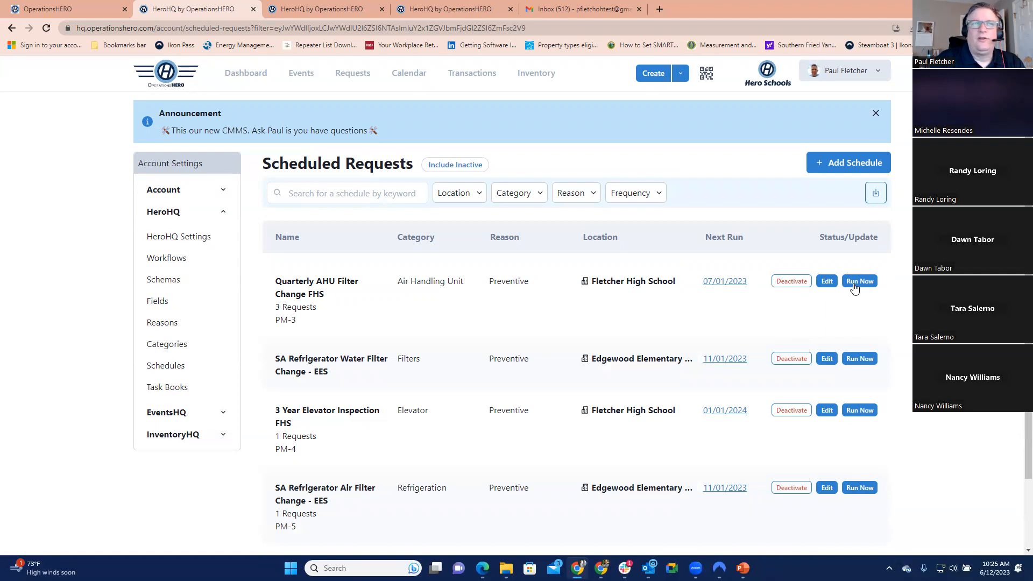
Open the Quarterly AHU Filter Change FHS schedule for editing and examine its workflow, location, category, assignee, cost and summary fields.
click(828, 280)
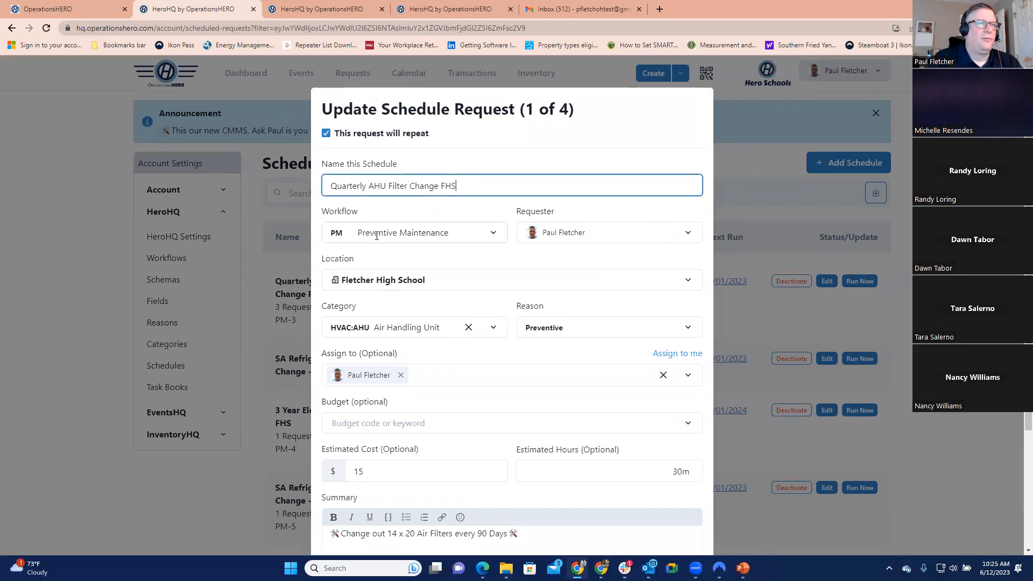
scroll(393, 237, down, 1)
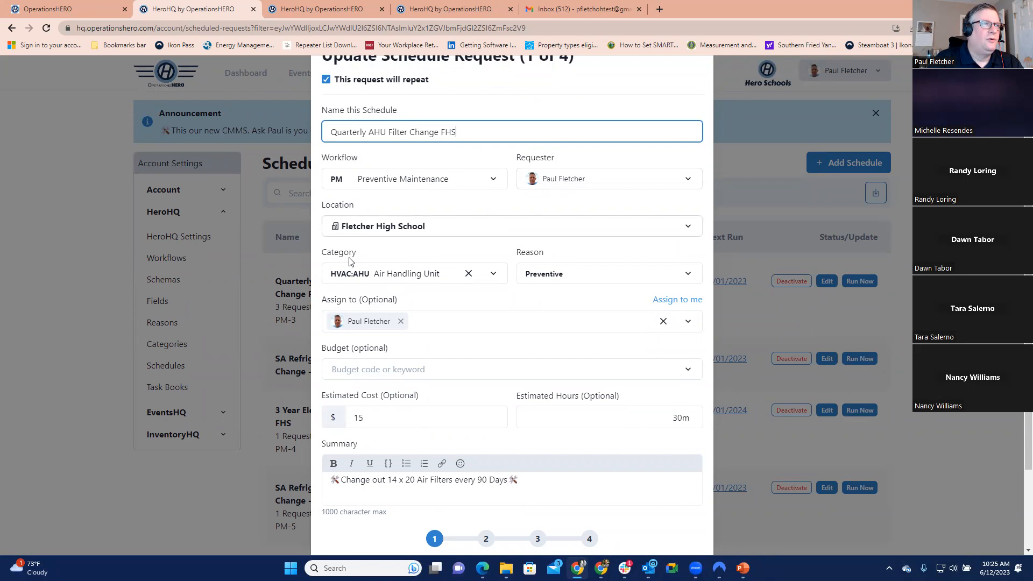
scroll(352, 261, down, 1)
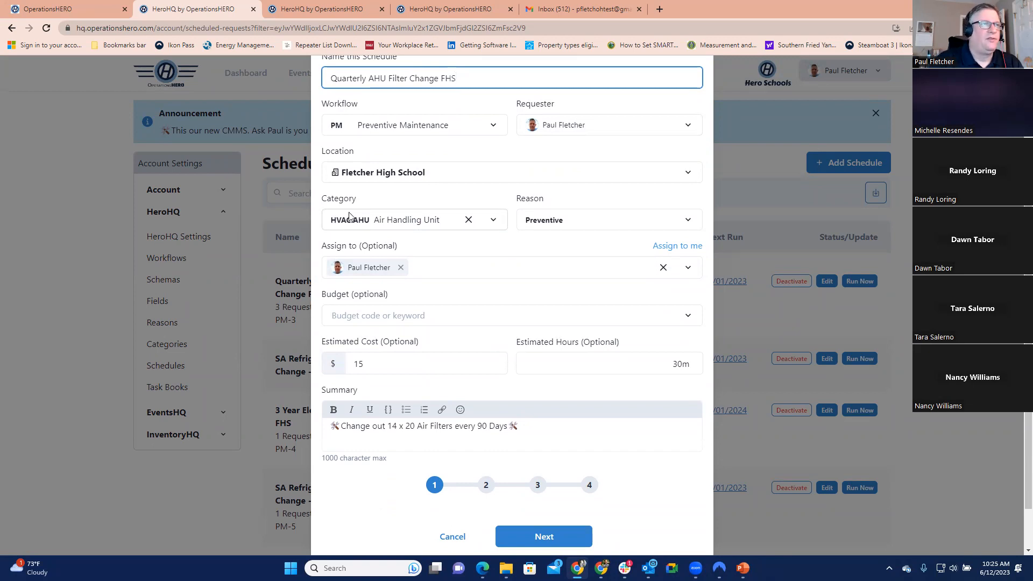
scroll(350, 216, down, 1)
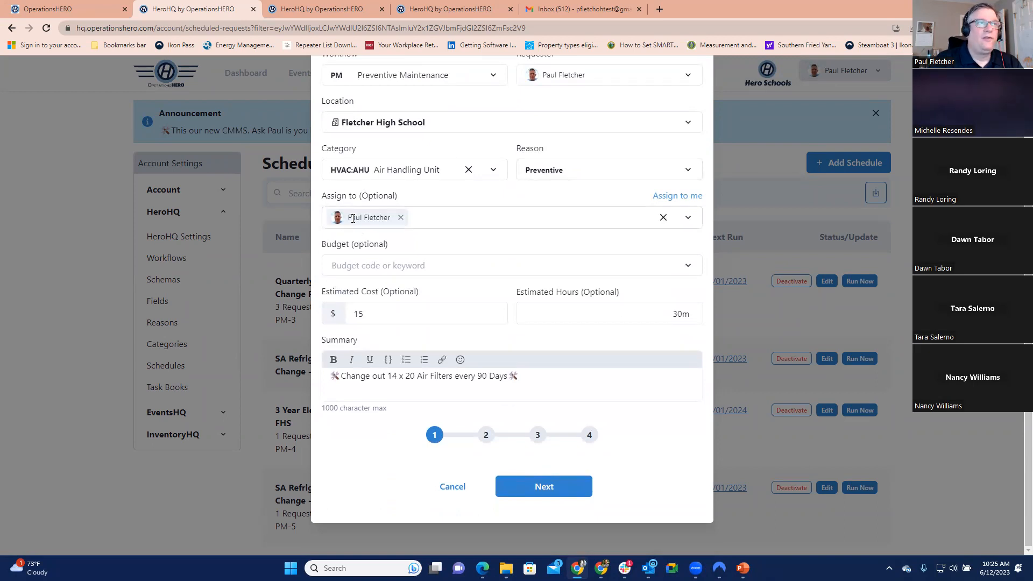
Add a second assignee to the schedule and remove that assignee again.
click(437, 217)
click(436, 253)
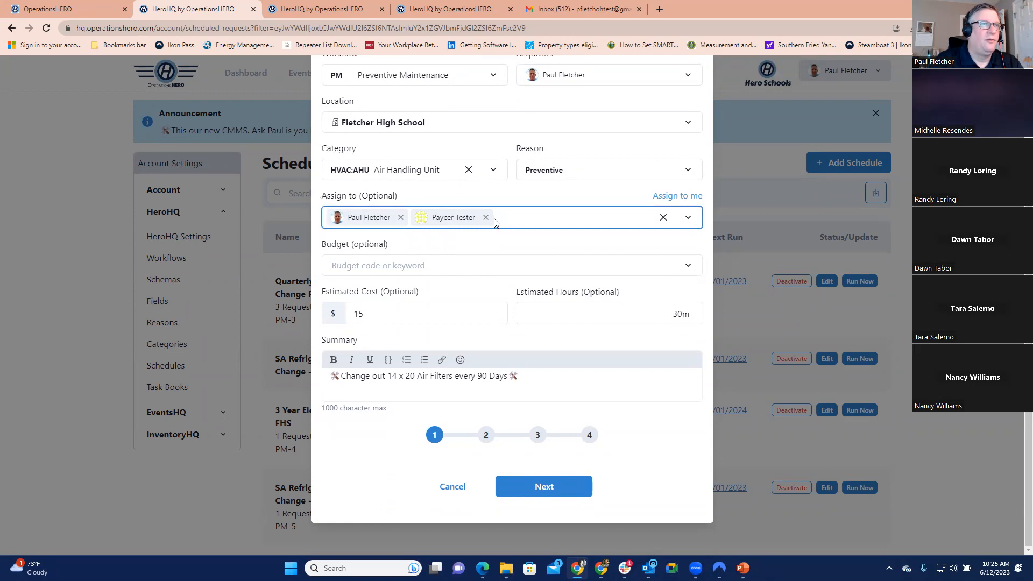
click(486, 217)
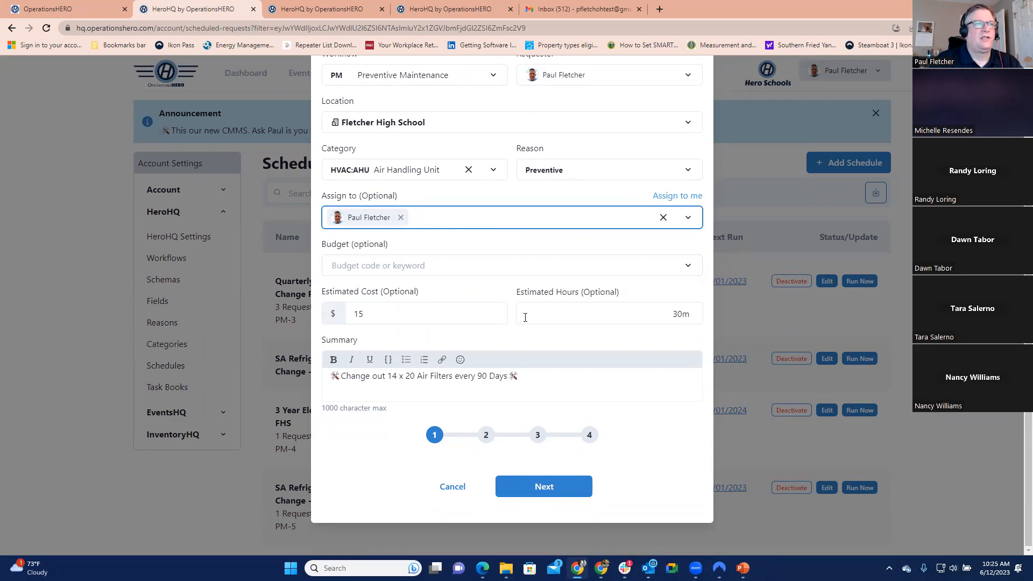
Examine the schedule's summary text, its added task book and its added asset.
drag(330, 376, 541, 393)
click(527, 380)
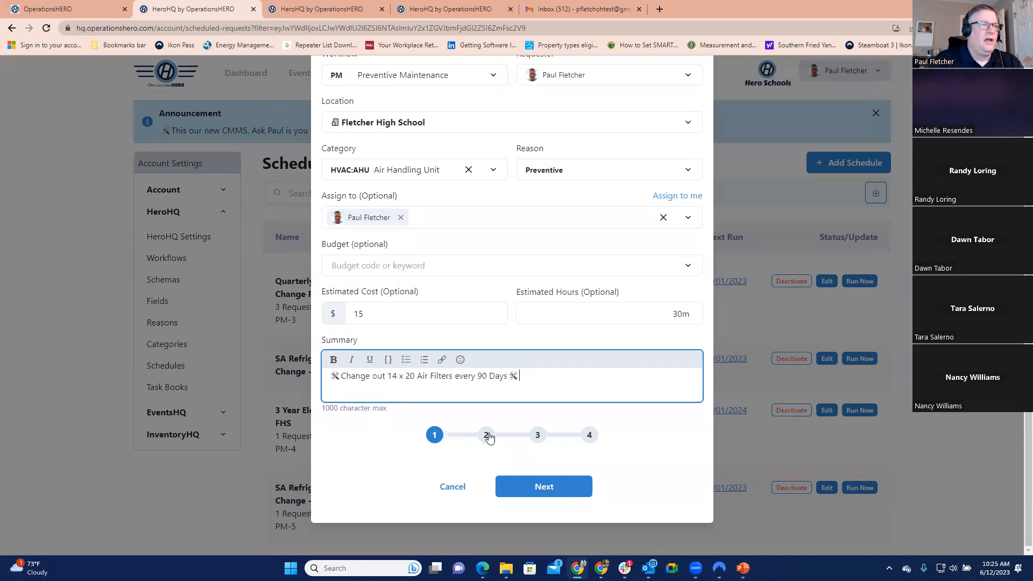
click(486, 434)
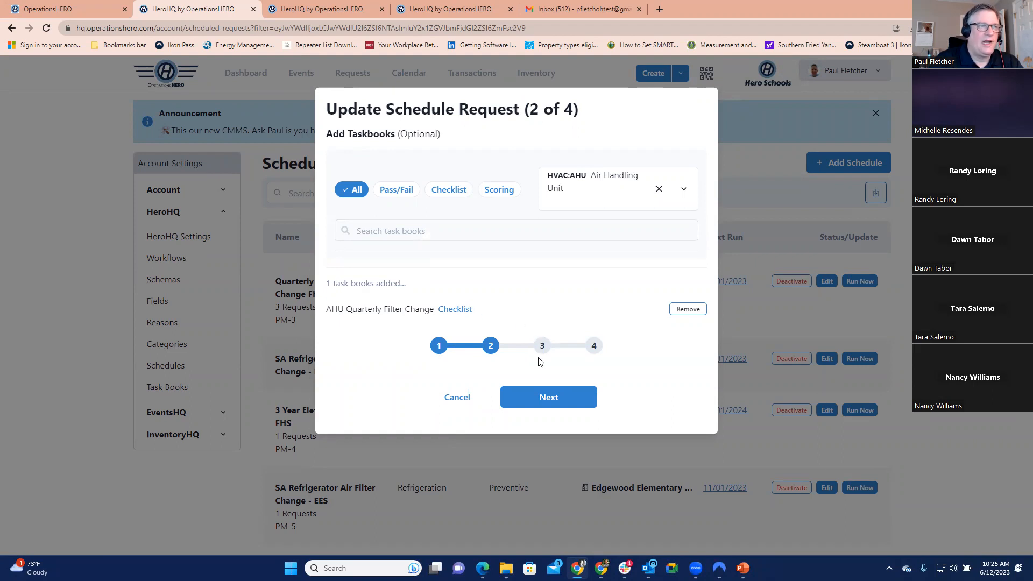
click(543, 397)
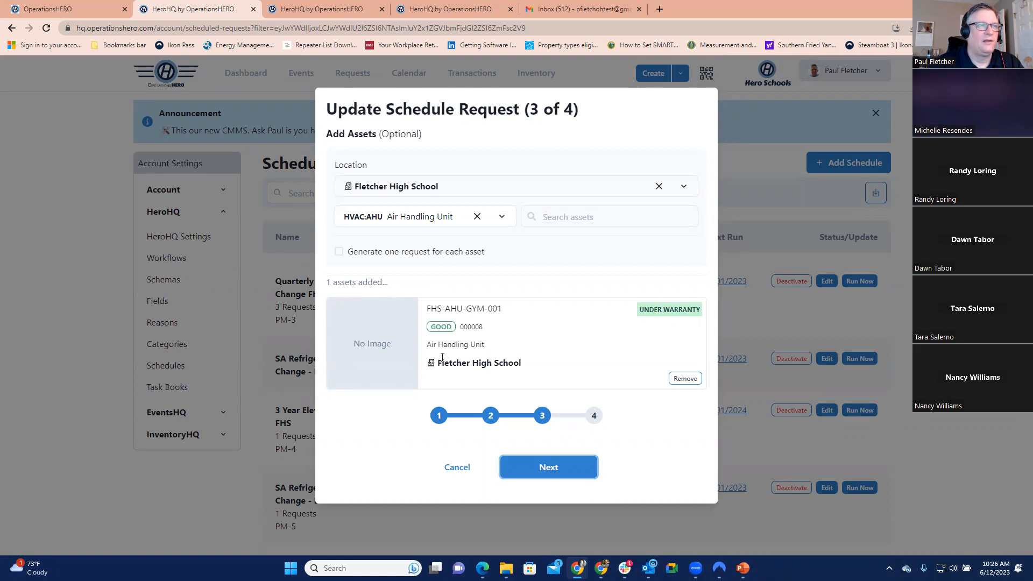
View the schedule's timing settings and examine the repeat interval and the available day or week of the month options.
click(592, 418)
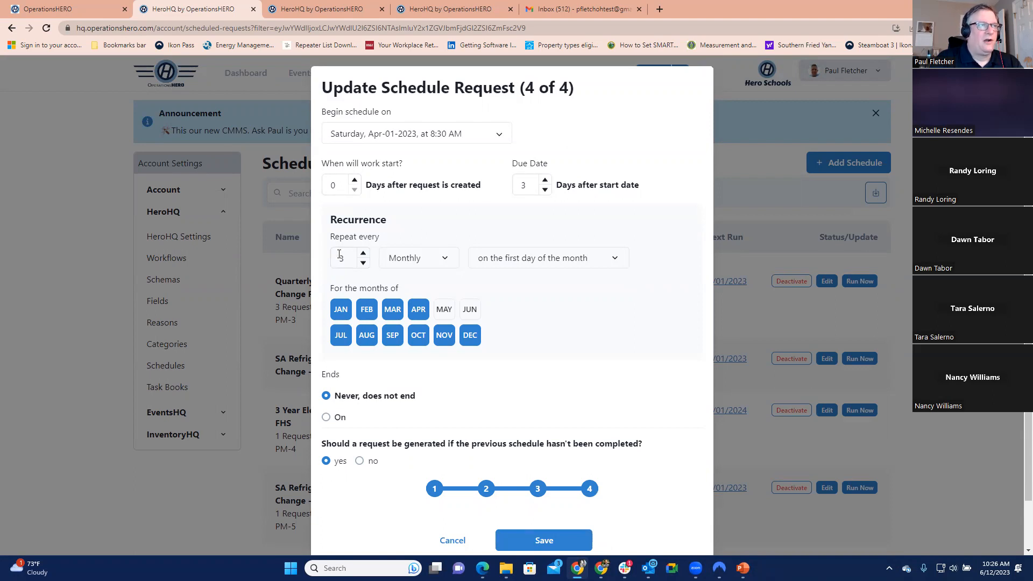
double_click(360, 264)
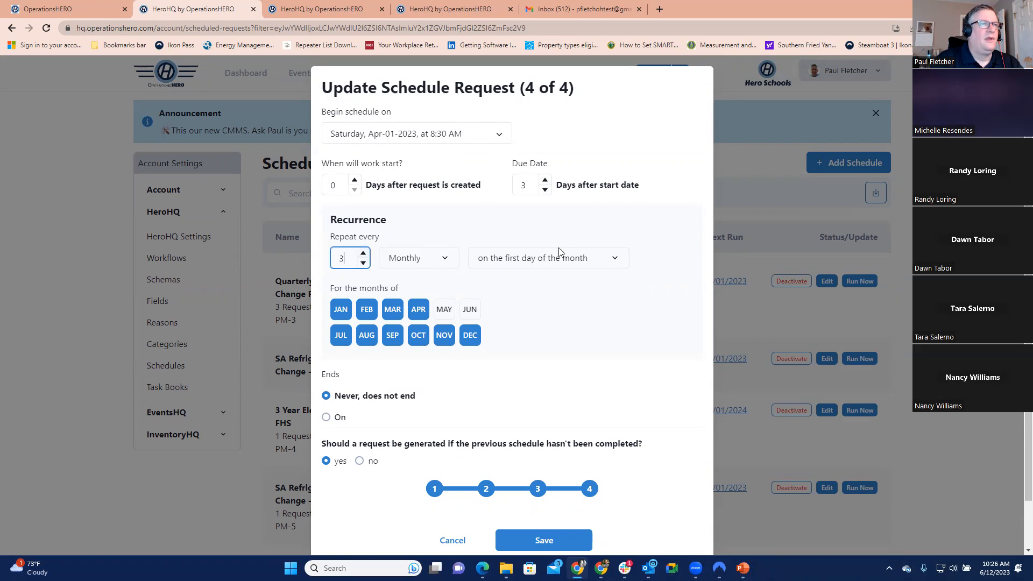
click(600, 259)
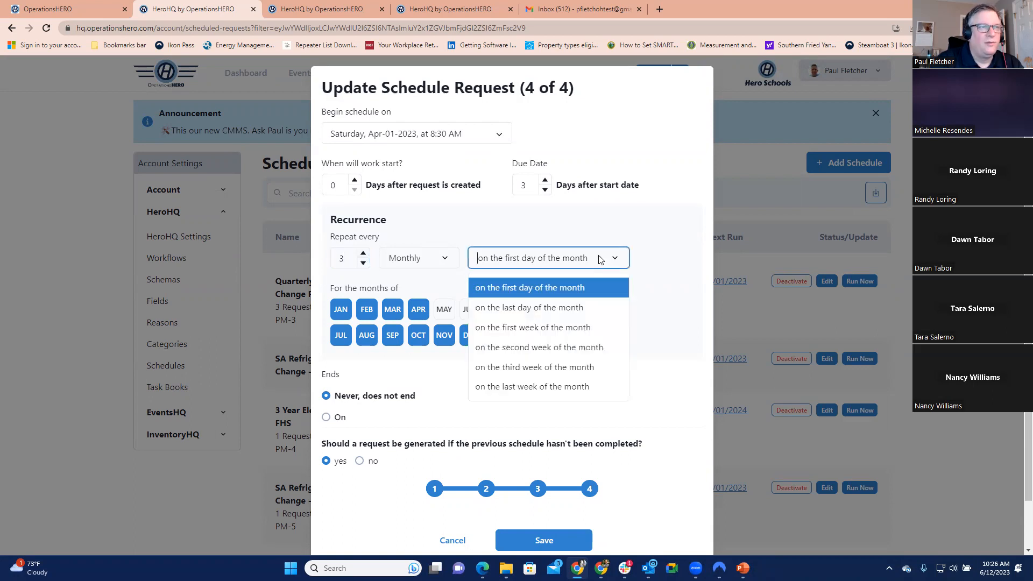
click(592, 225)
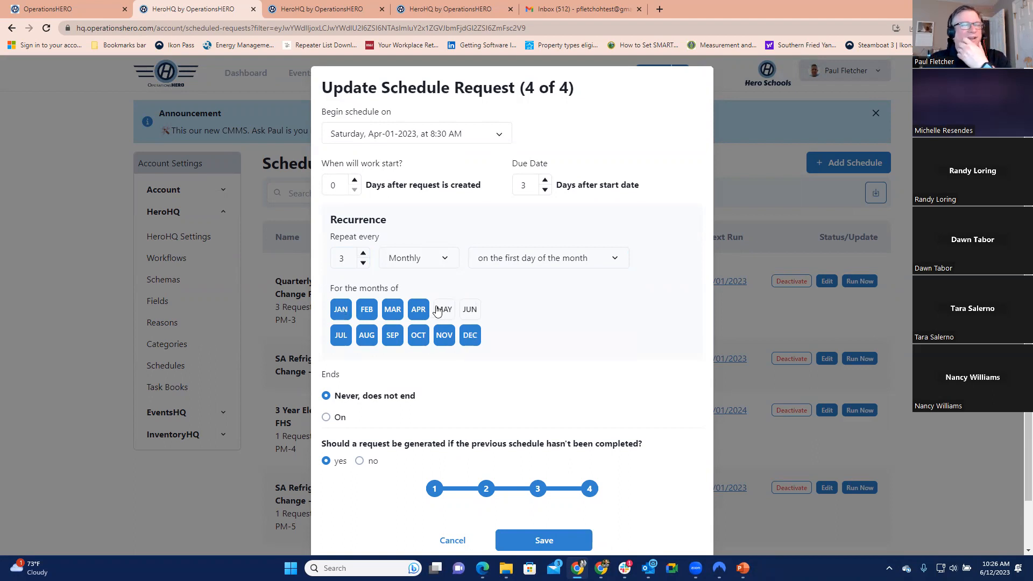
Exclude April and July from the schedule's recurrence months and include them again.
click(419, 311)
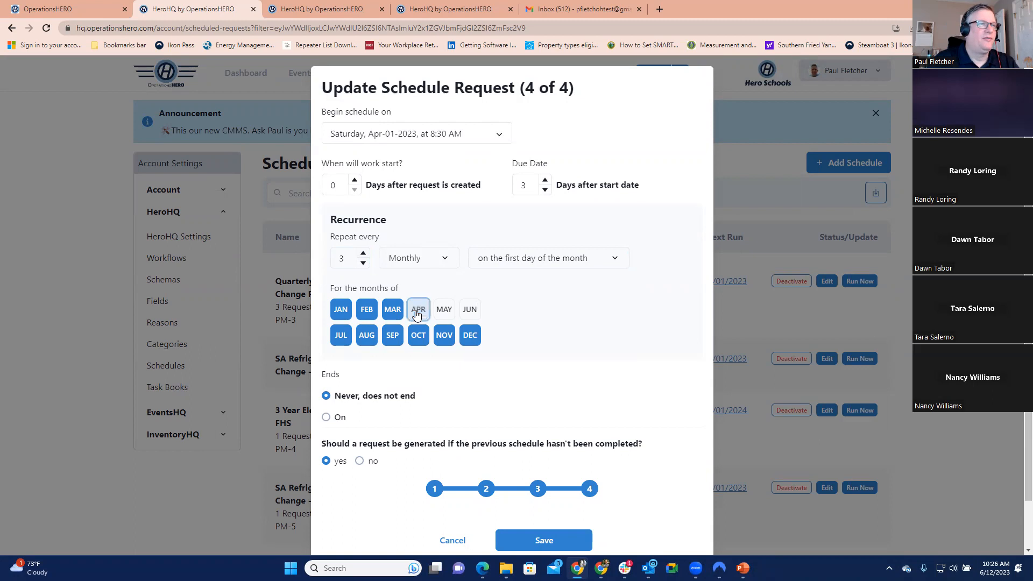
click(340, 334)
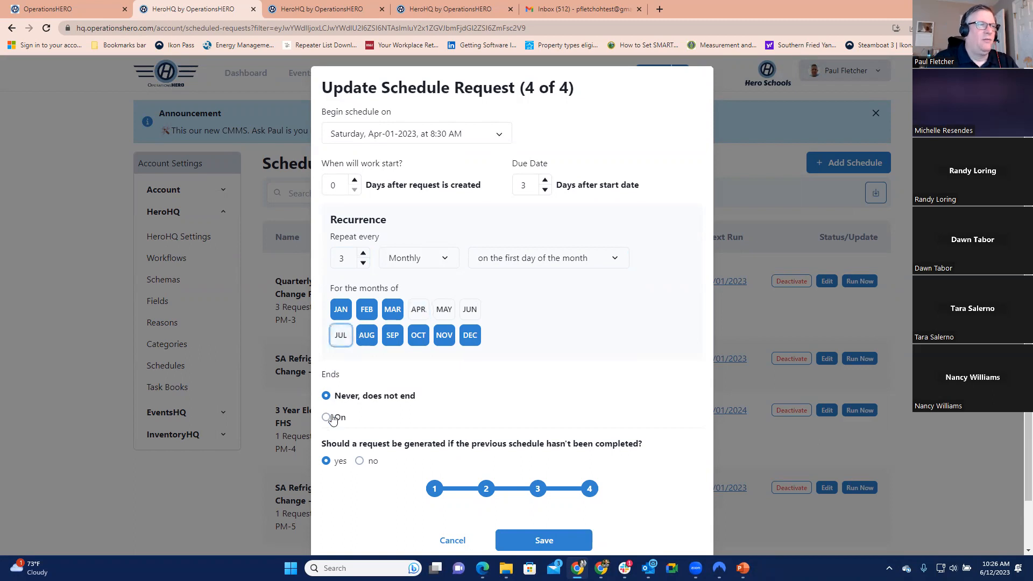
click(344, 339)
click(418, 310)
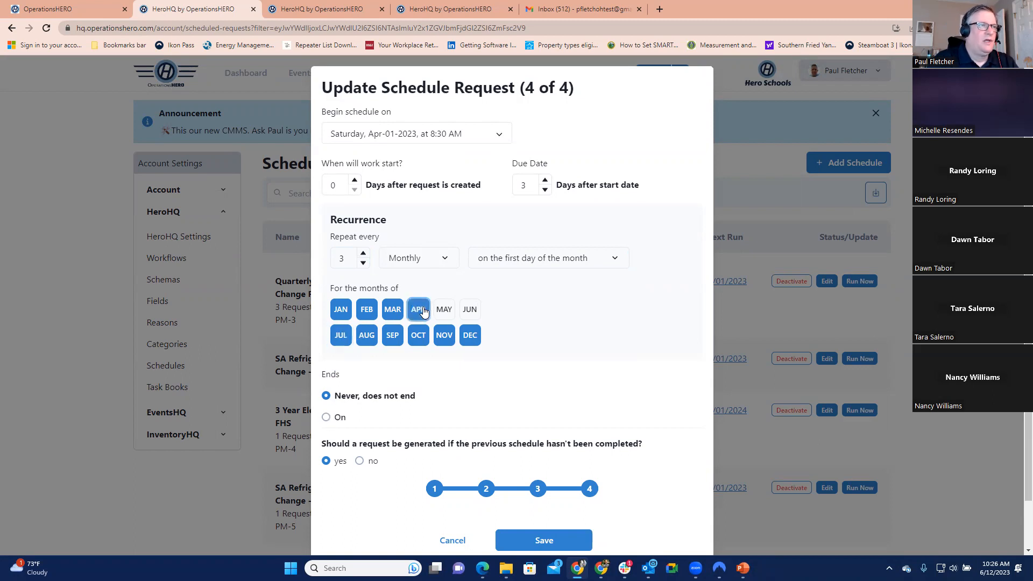
Try ending the schedule on a specific date, and set it back to Never, does not end.
scroll(392, 380, down, 1)
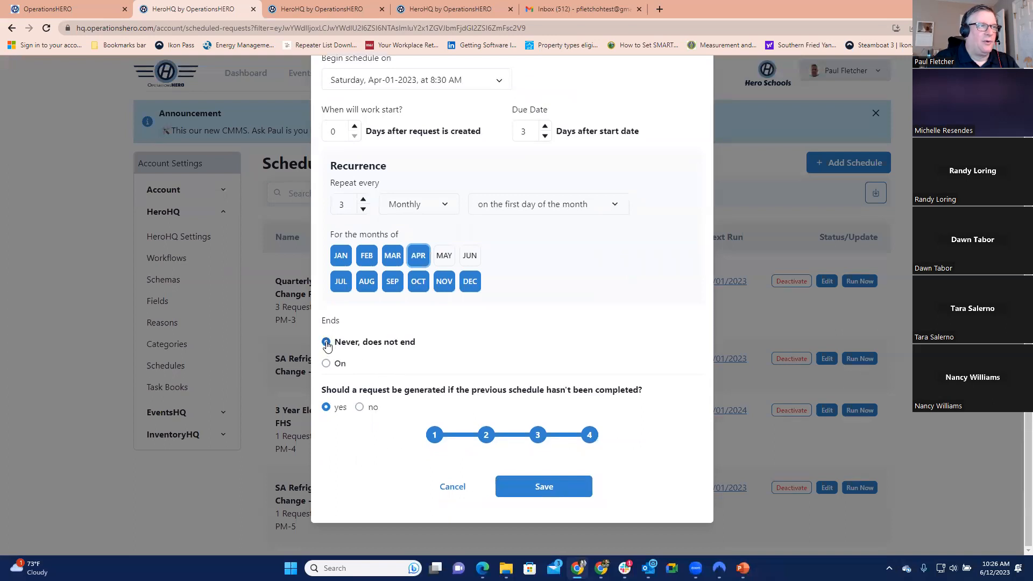
click(326, 364)
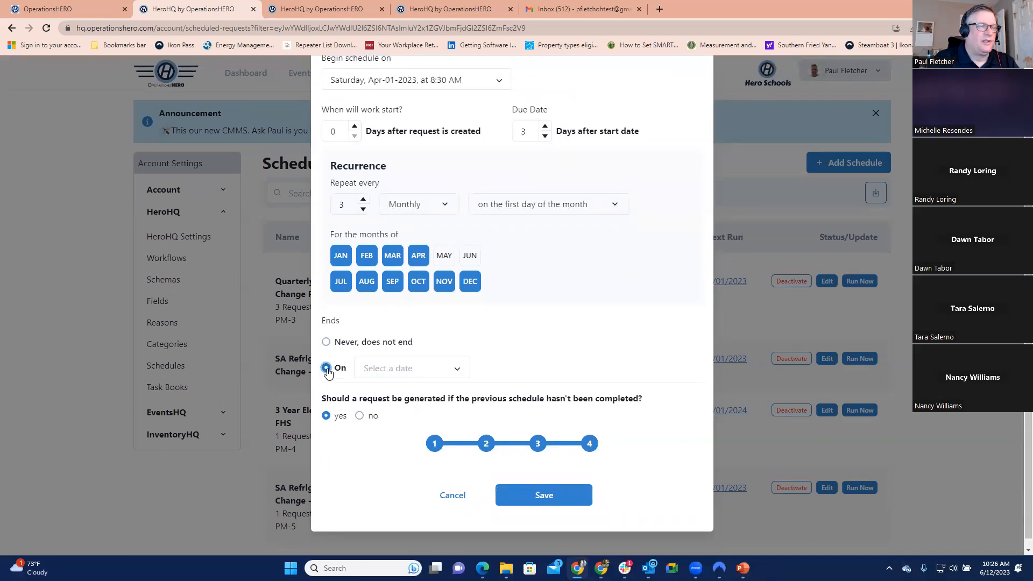
click(326, 343)
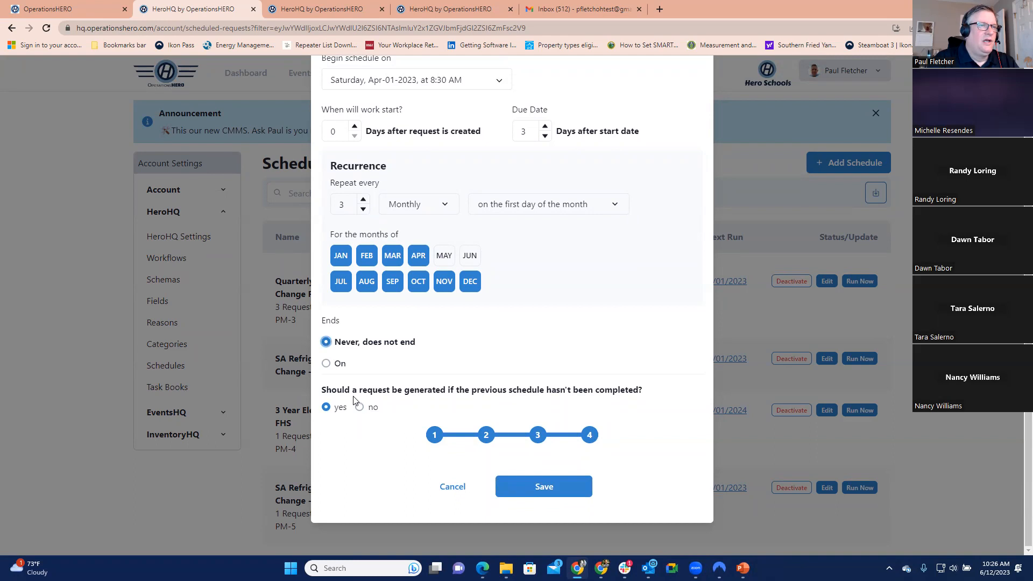
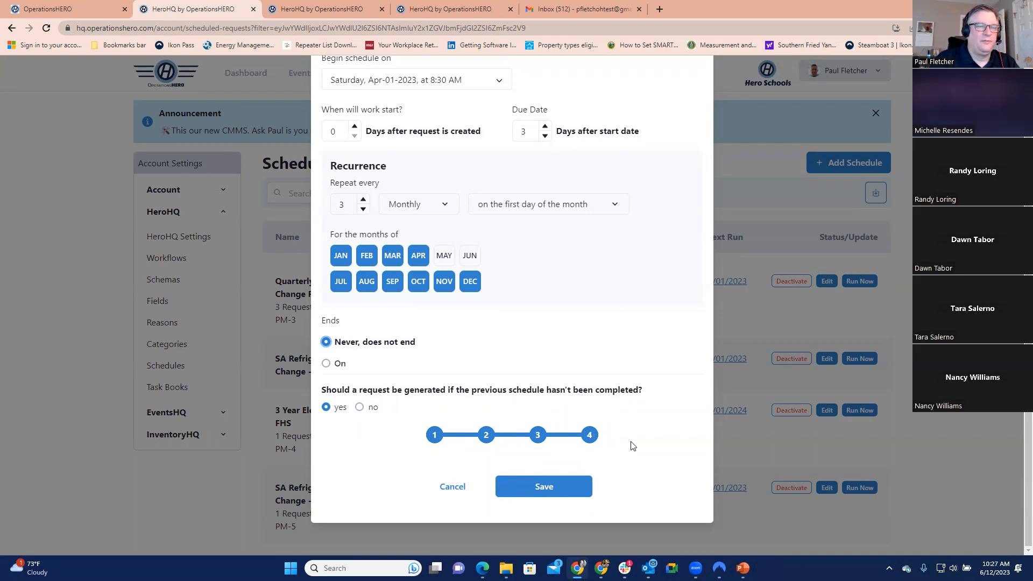
Check the recurrence settings once more and leave the schedule update without saving.
scroll(631, 446, up, 2)
scroll(625, 449, down, 2)
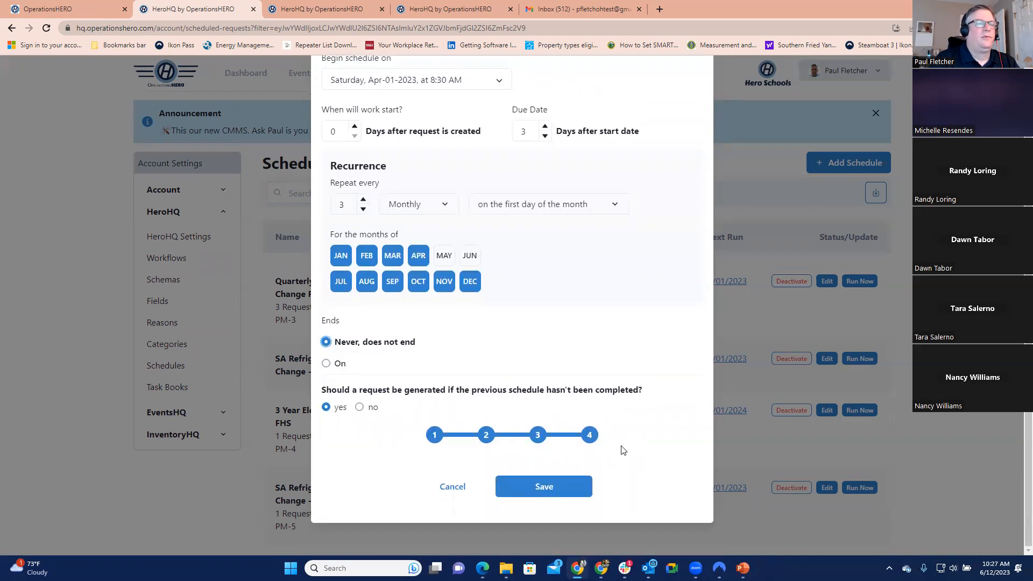
click(458, 488)
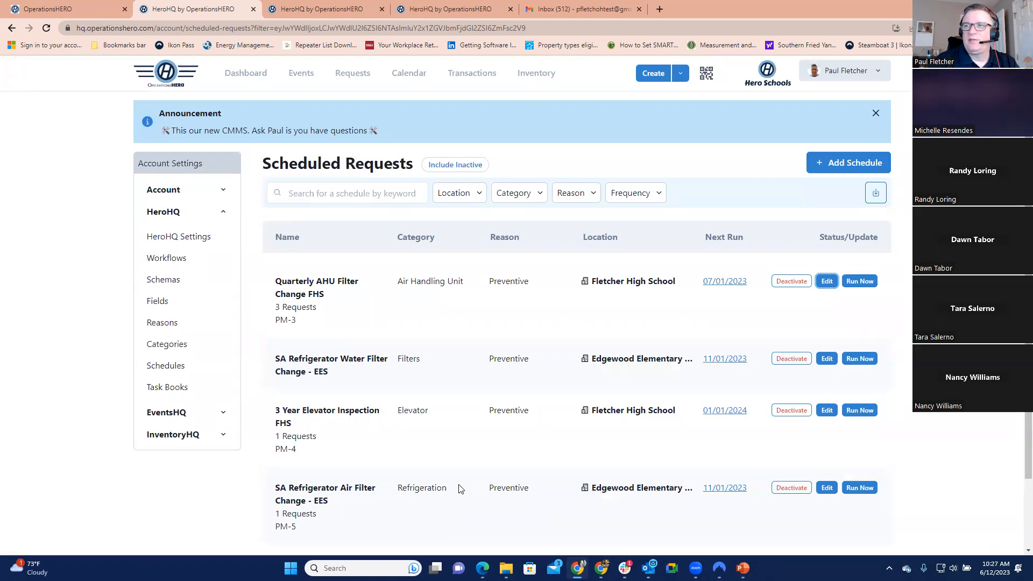
Switch to the requester account's HeroHQ session and start a new request in the Maintenance workflow.
click(346, 6)
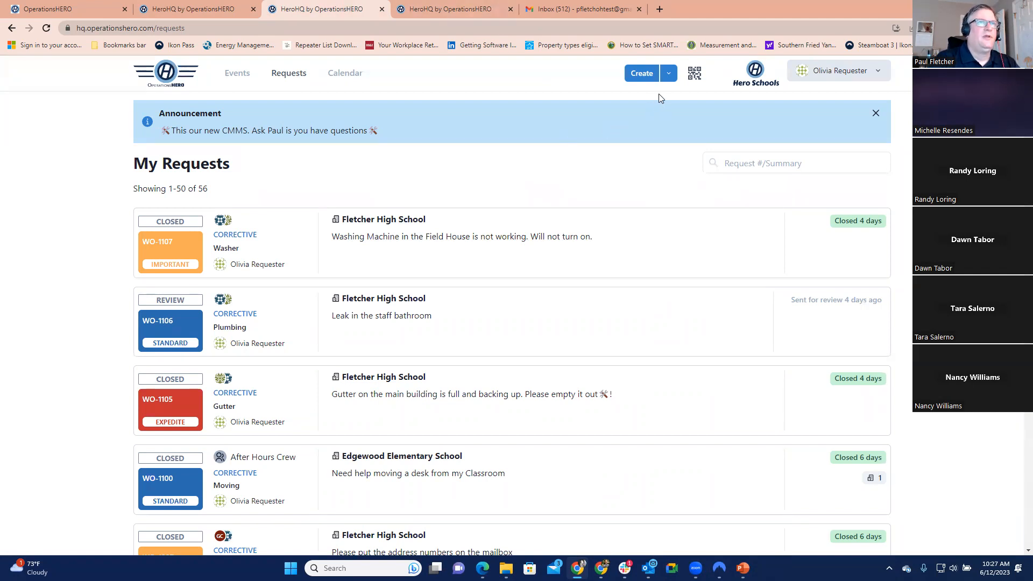
click(668, 78)
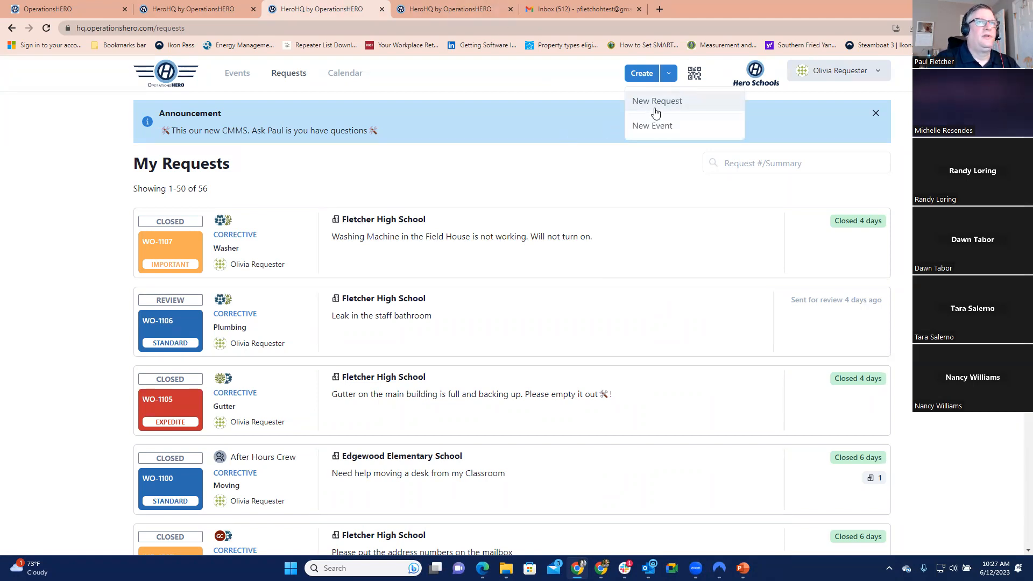
click(655, 103)
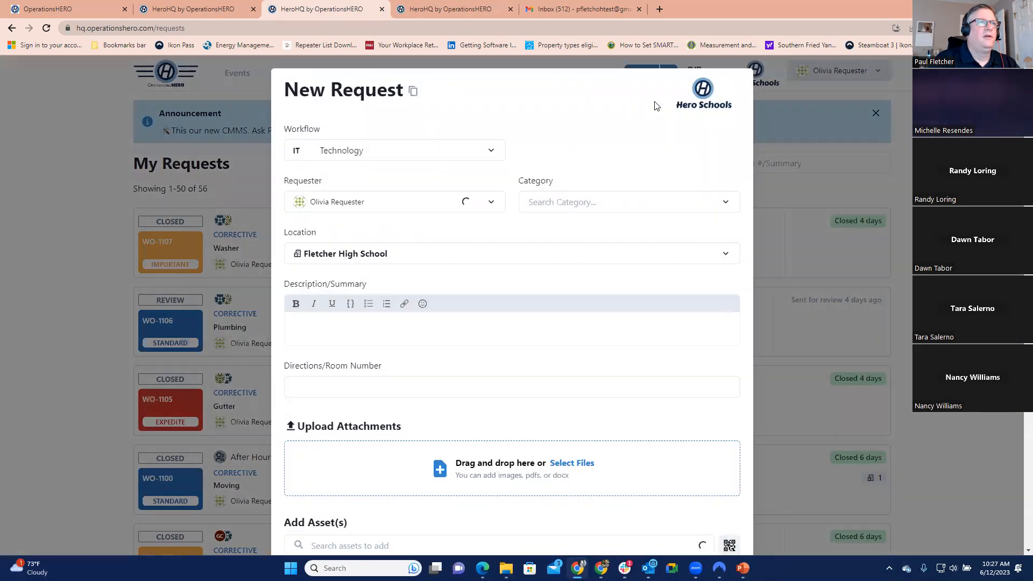
click(457, 151)
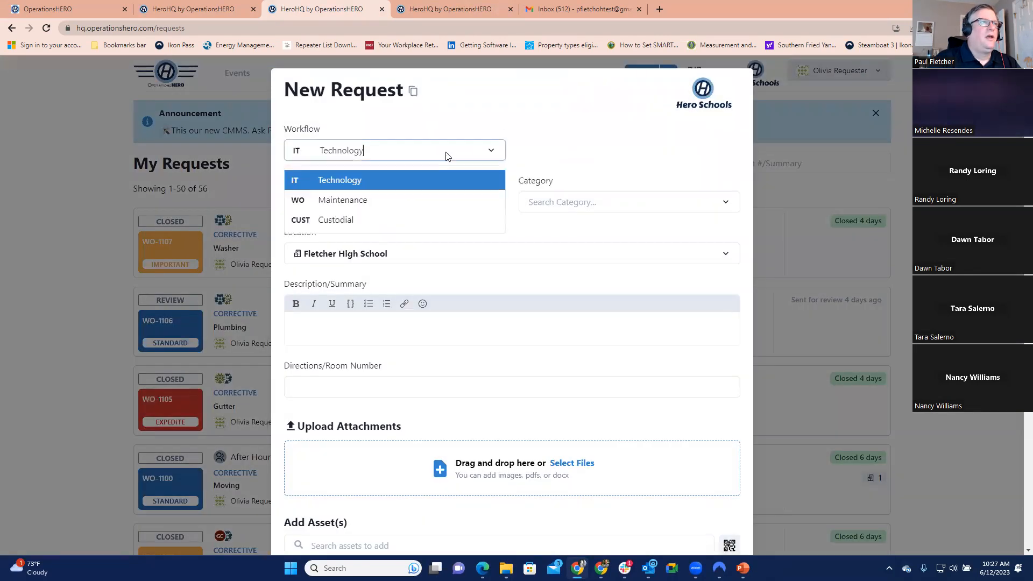
click(392, 199)
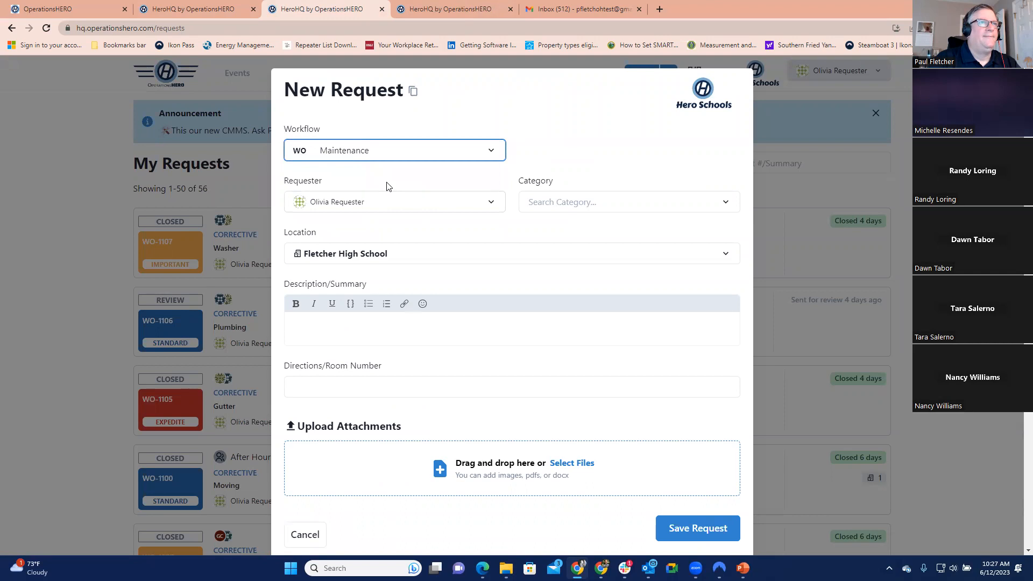
Set the new request's category to Graffiti (PA:GRAF).
click(549, 206)
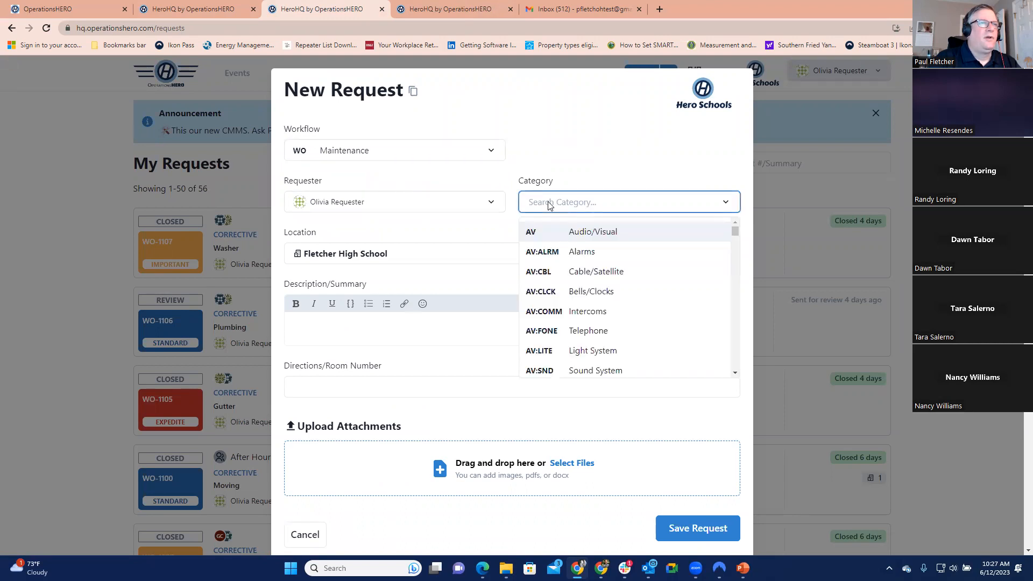
drag(735, 231, 737, 332)
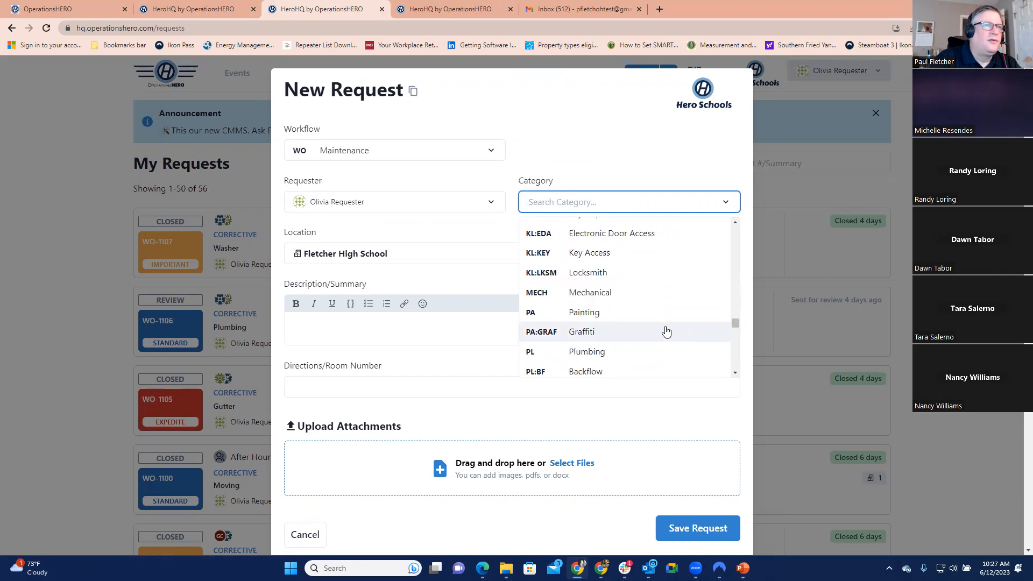
click(666, 330)
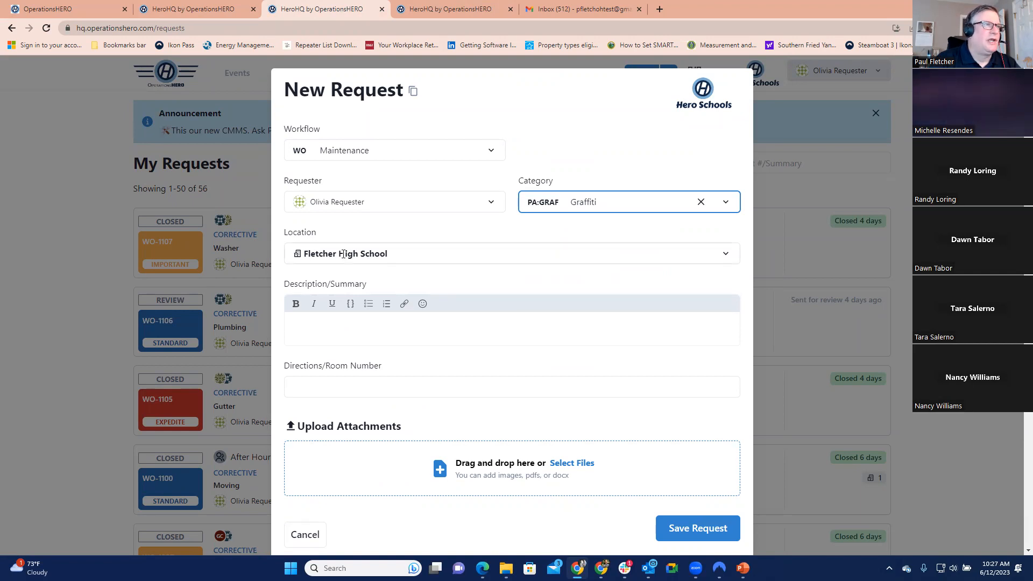
Describe the new request as "Someone spray painted graffiti on the wall outside".
click(340, 332)
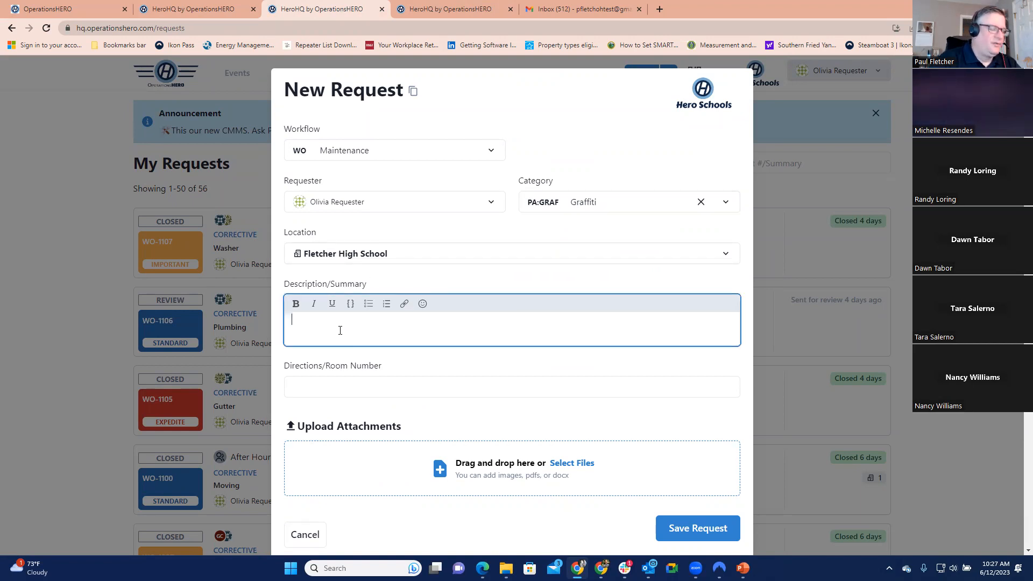
text(Someo)
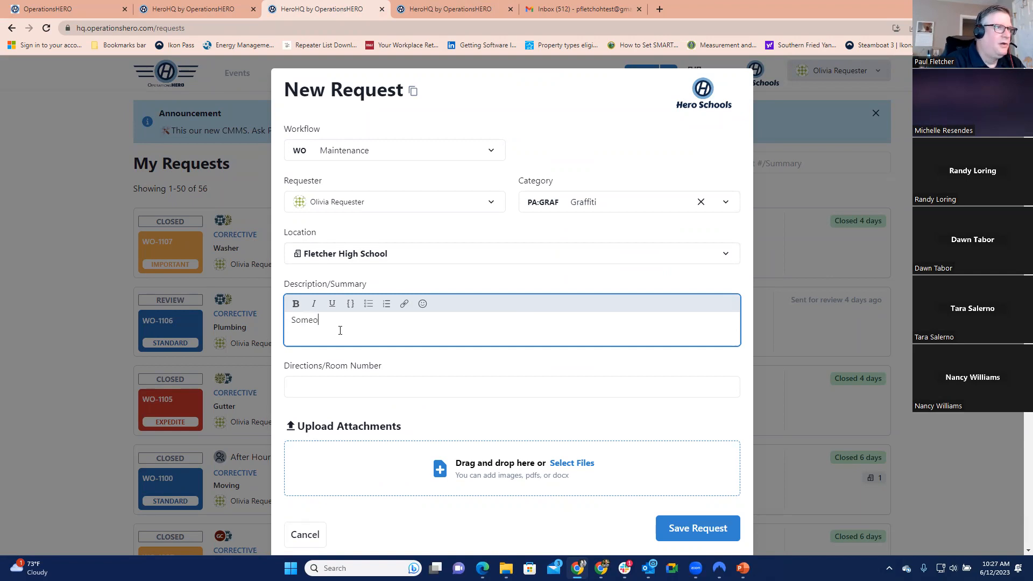
text(ne sp)
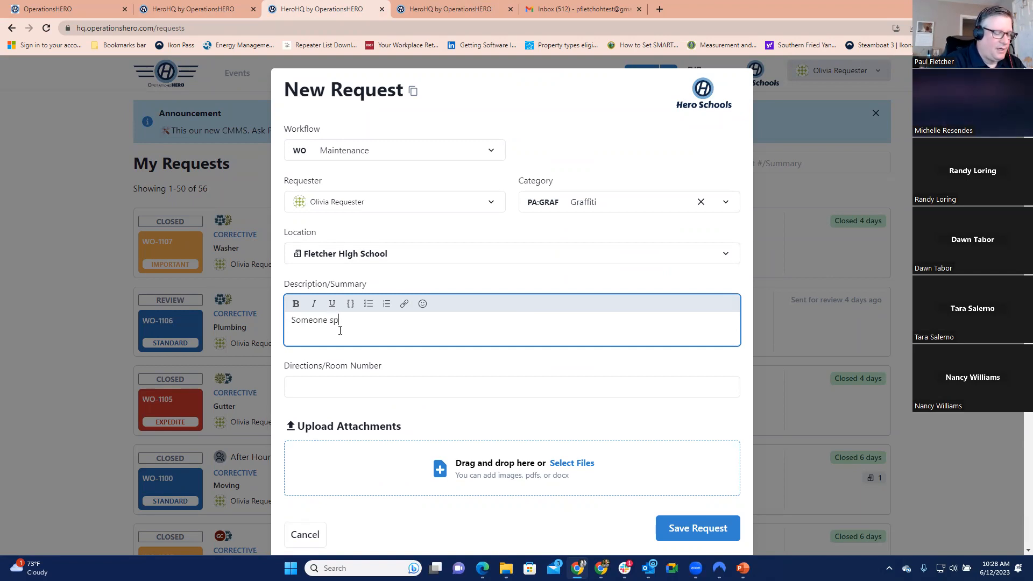
text(ray paint)
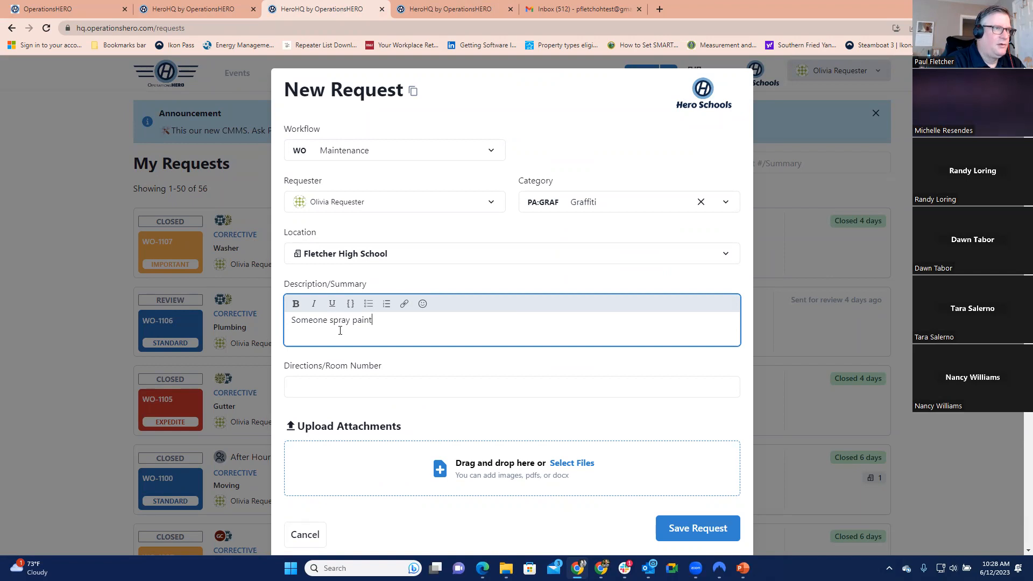
text(ed graf)
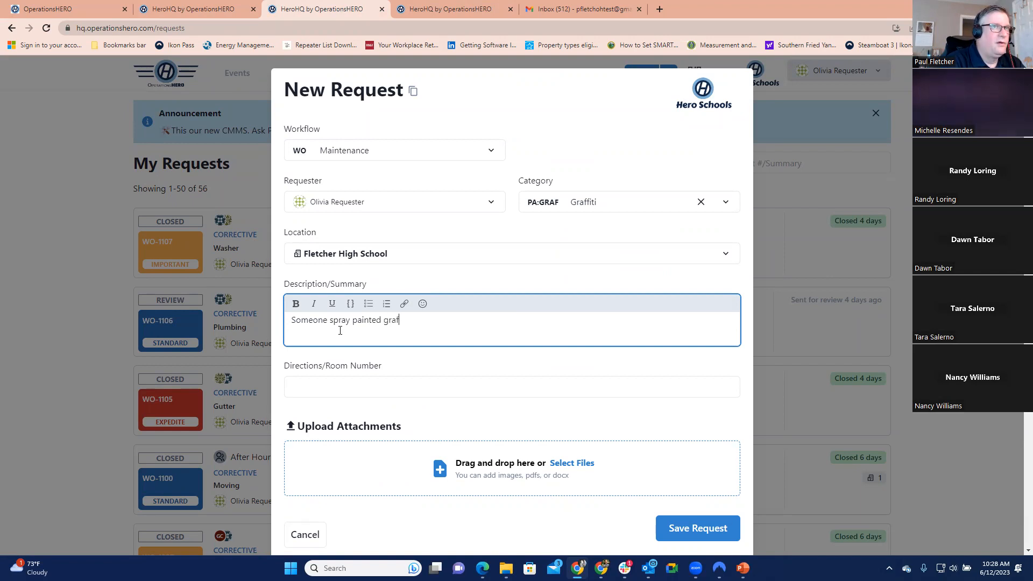
text(fiti on the)
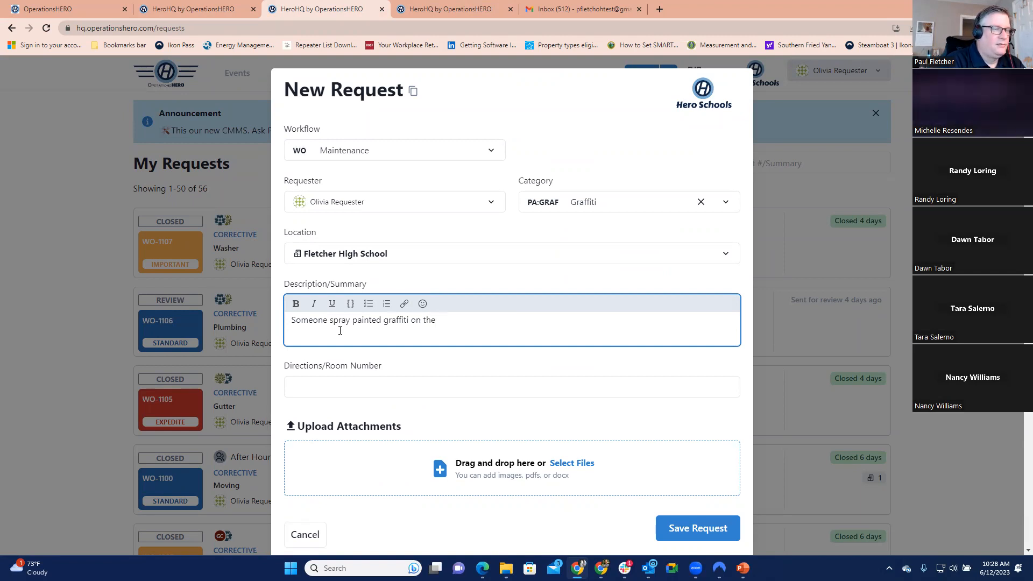
text( wall outside)
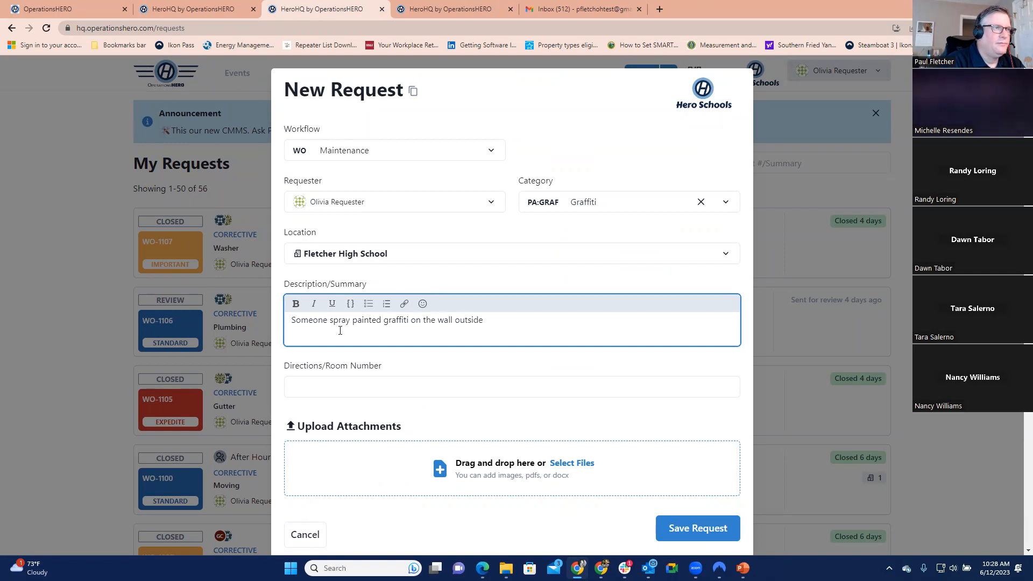
Enter "South Wall of the Main Gym" as the request's directions/room number.
key(Tab)
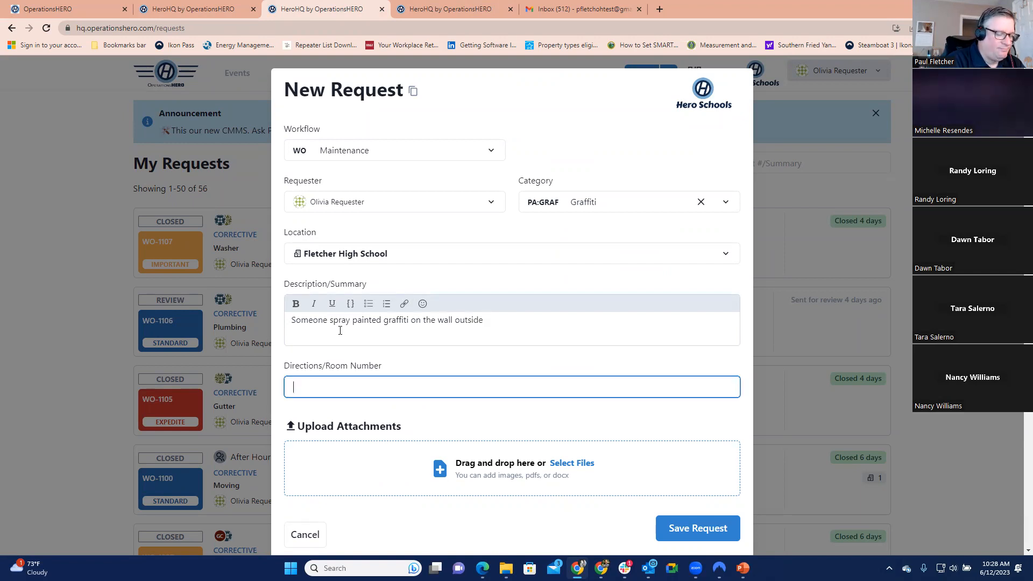
text(South Wall of the Main)
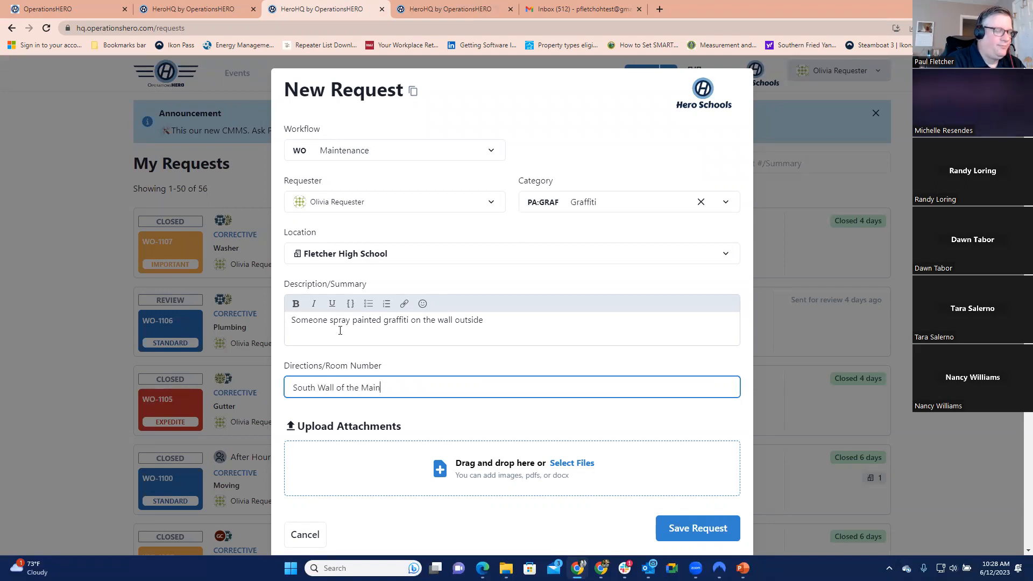
text( G)
text(y,)
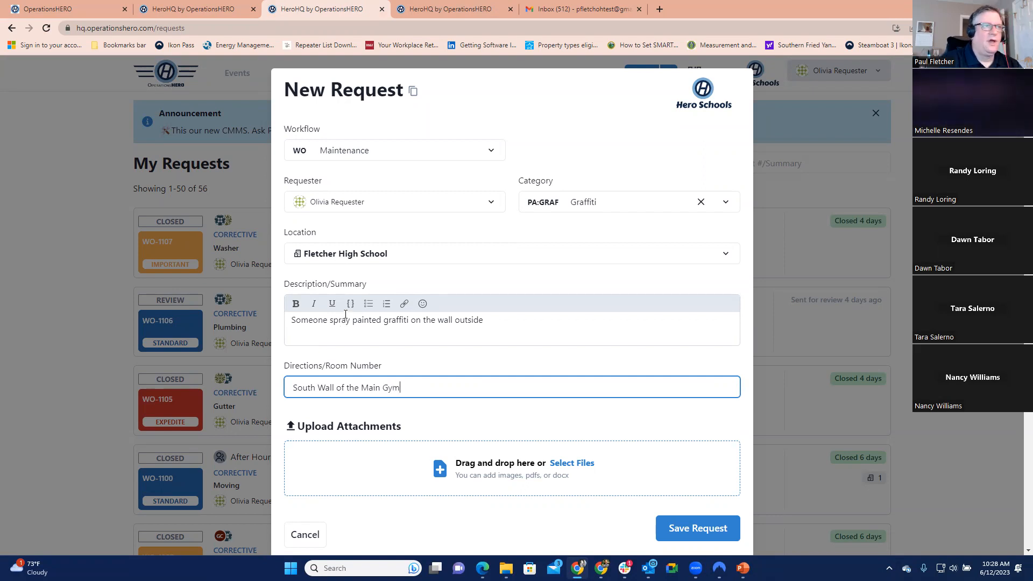
Review the completed graffiti request form and its attachment area, and save the request without attachments.
scroll(377, 333, down, 1)
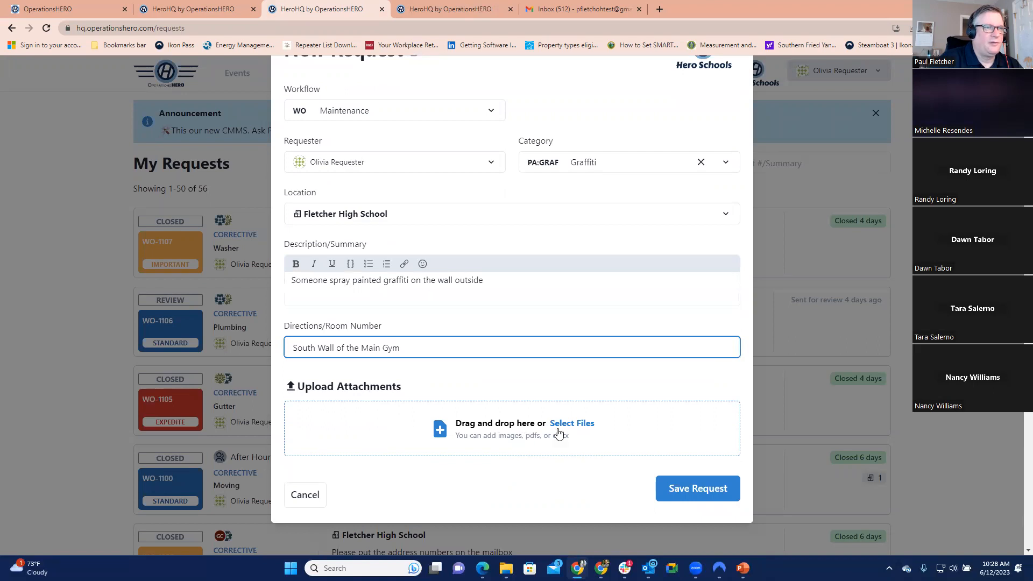
scroll(538, 487, up, 1)
scroll(546, 488, down, 1)
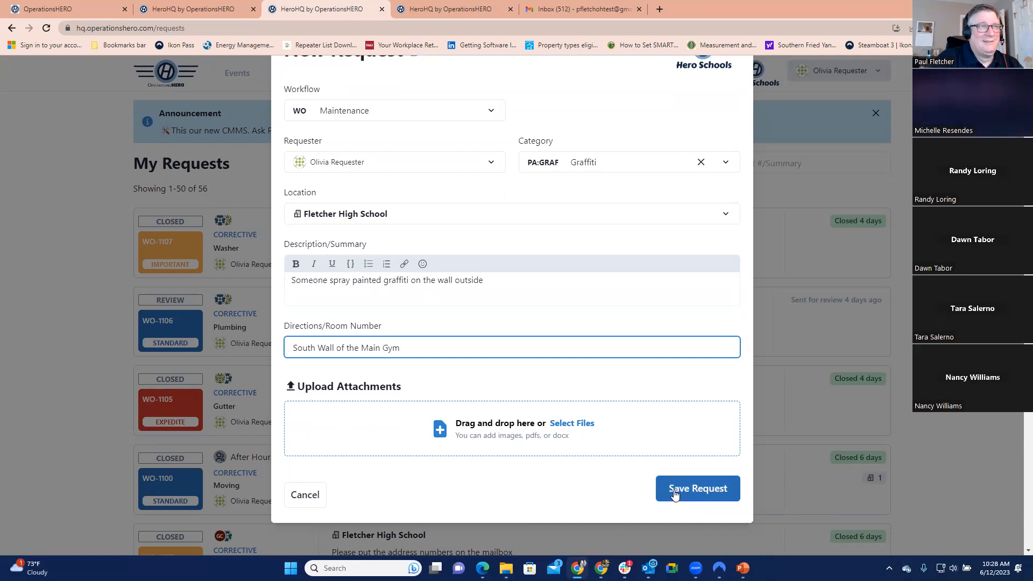
scroll(626, 484, up, 1)
scroll(626, 485, down, 1)
scroll(626, 485, up, 1)
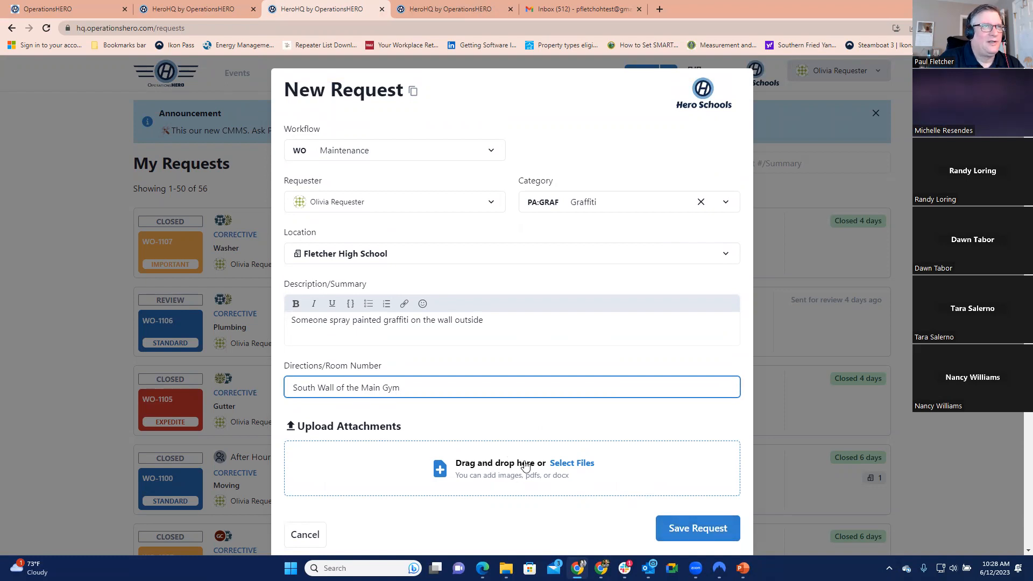
scroll(526, 466, down, 1)
click(670, 495)
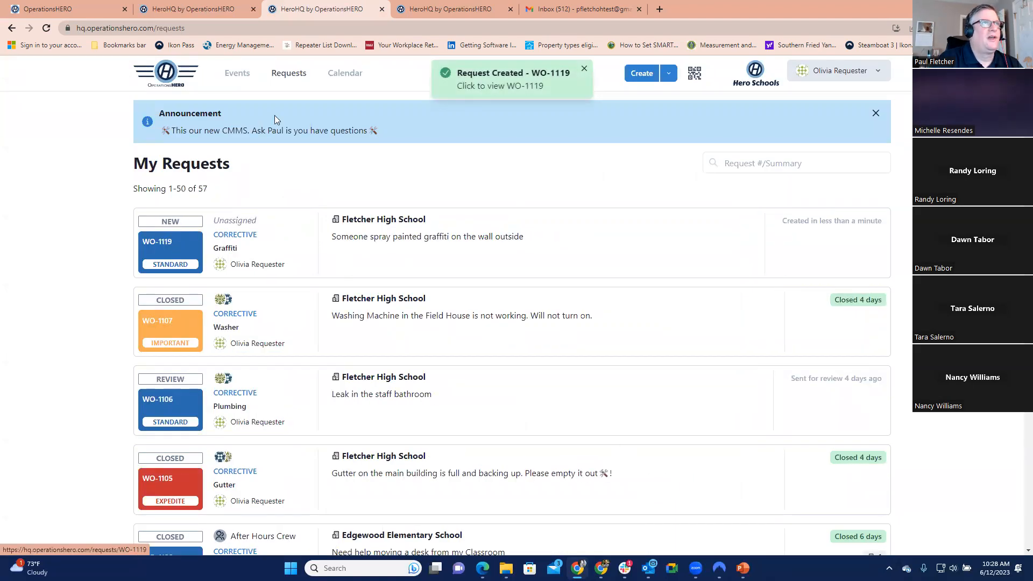
View the new graffiti request in the administrator's HeroHQ requests list, and open its needs-approval email in the refreshed Gmail inbox.
click(172, 10)
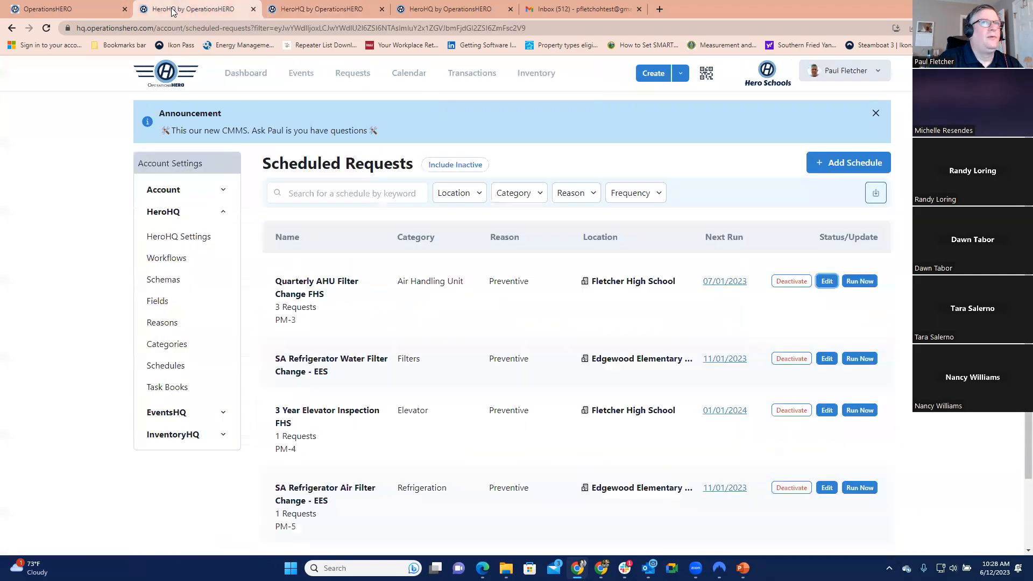
click(343, 76)
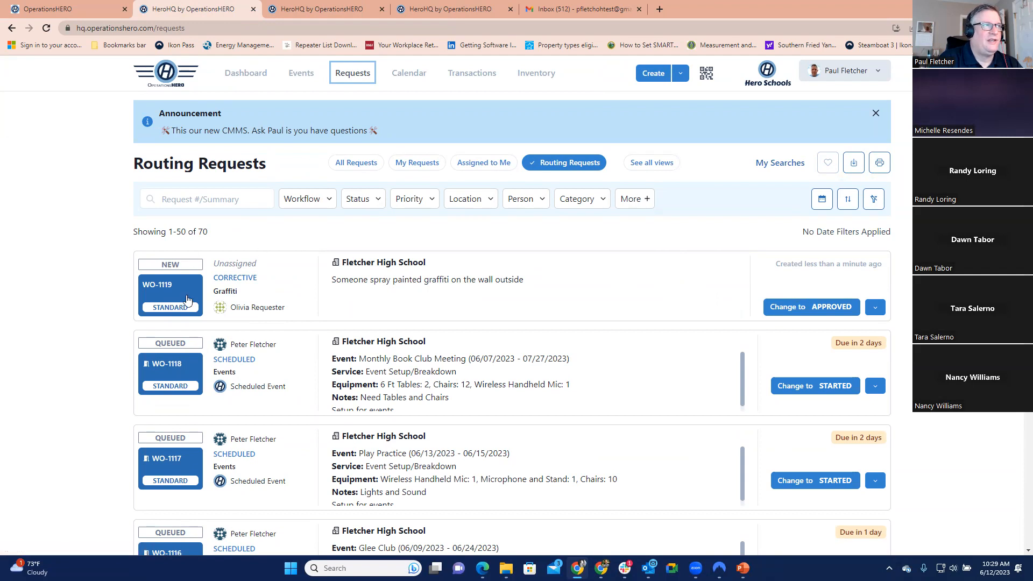
click(579, 8)
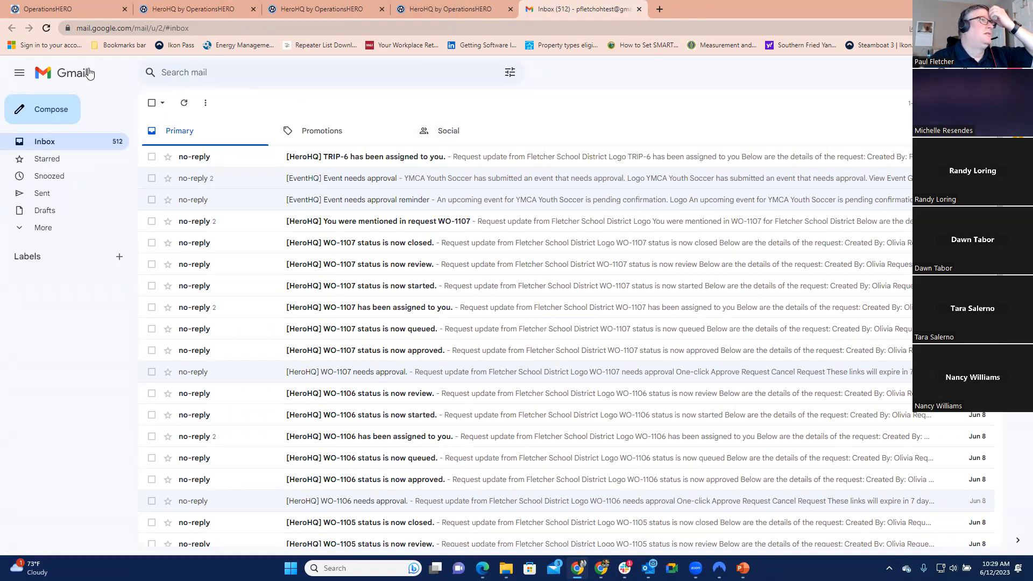
click(46, 28)
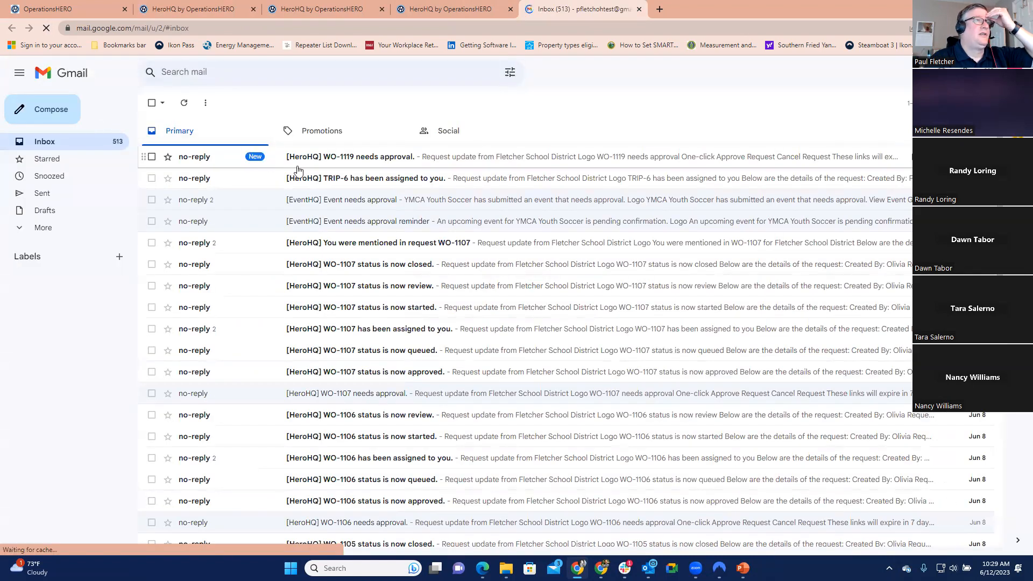
click(457, 167)
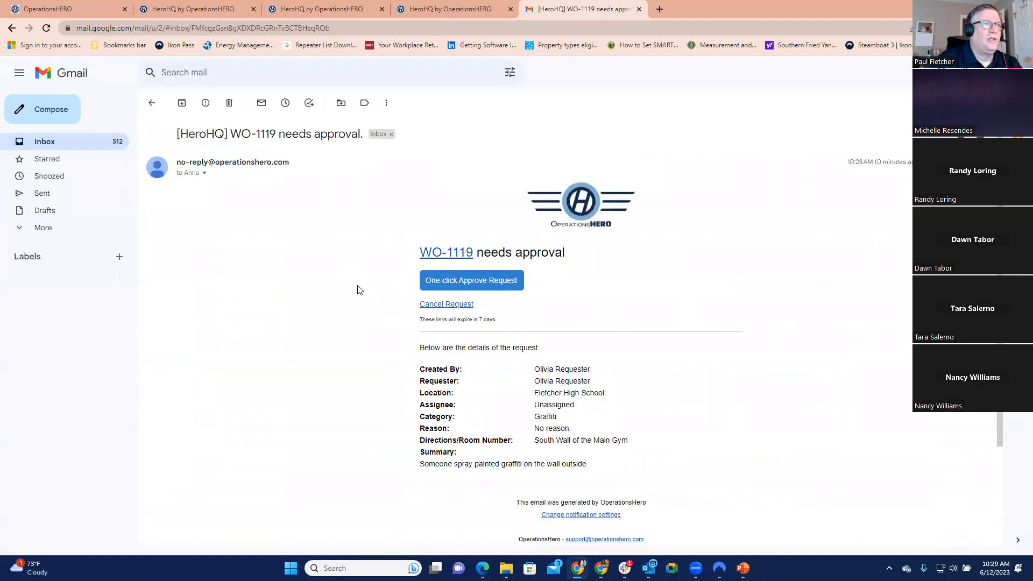
Approve the graffiti request from the email with the comment "Yes, please clean this up." followed by a 100 emoji.
click(444, 283)
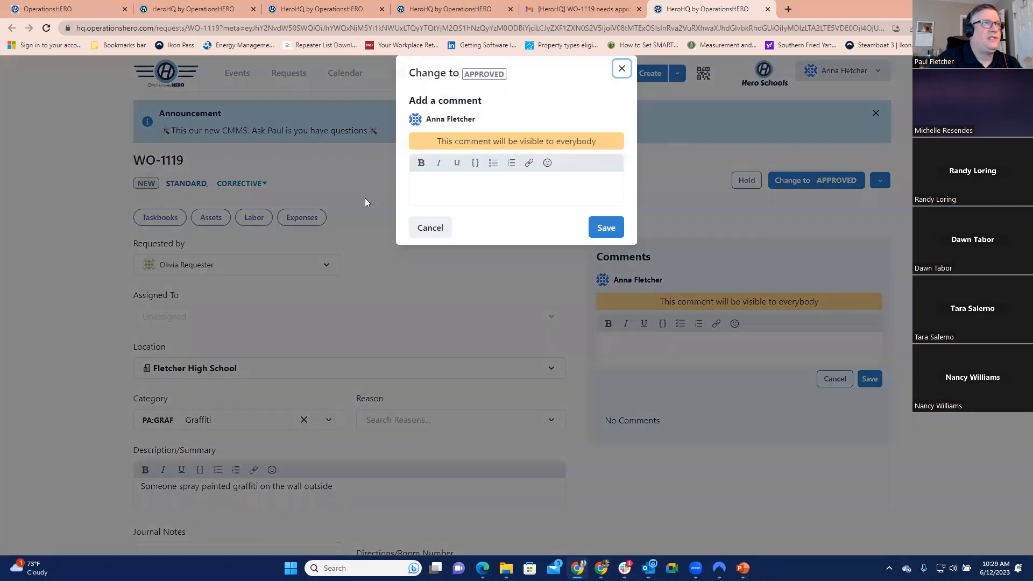
click(455, 192)
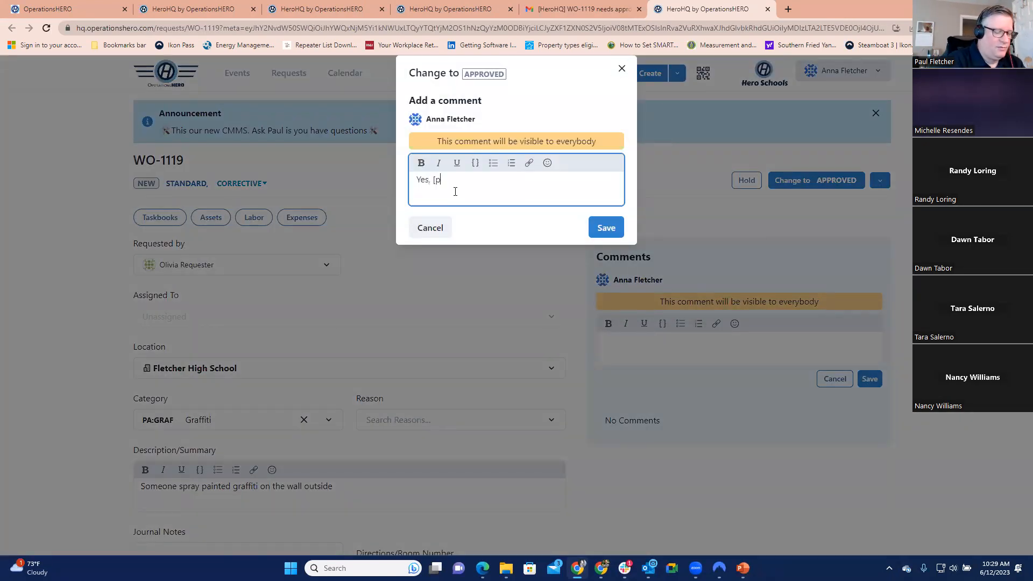
text(Yes, please clean this up.)
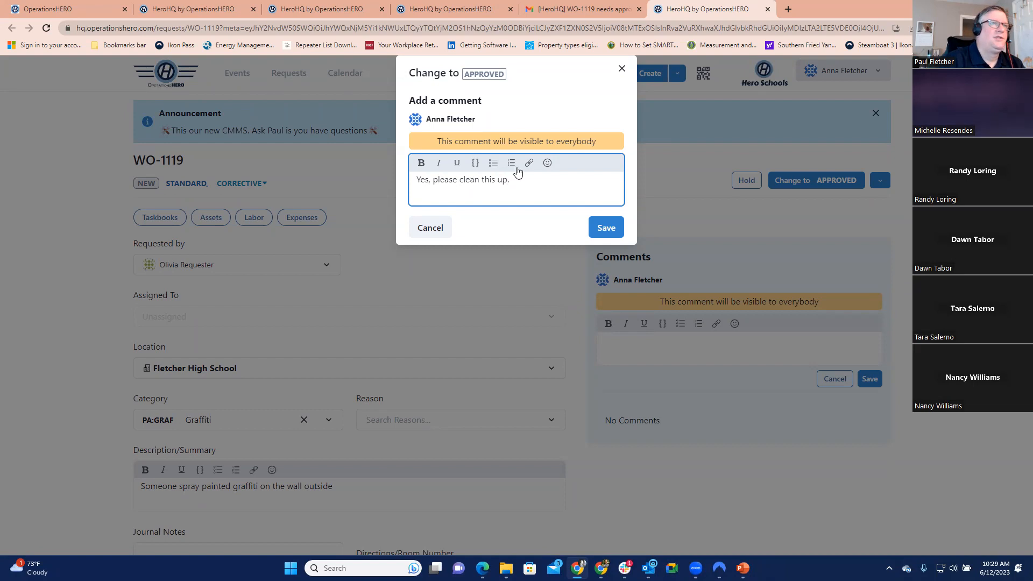
click(547, 162)
click(525, 192)
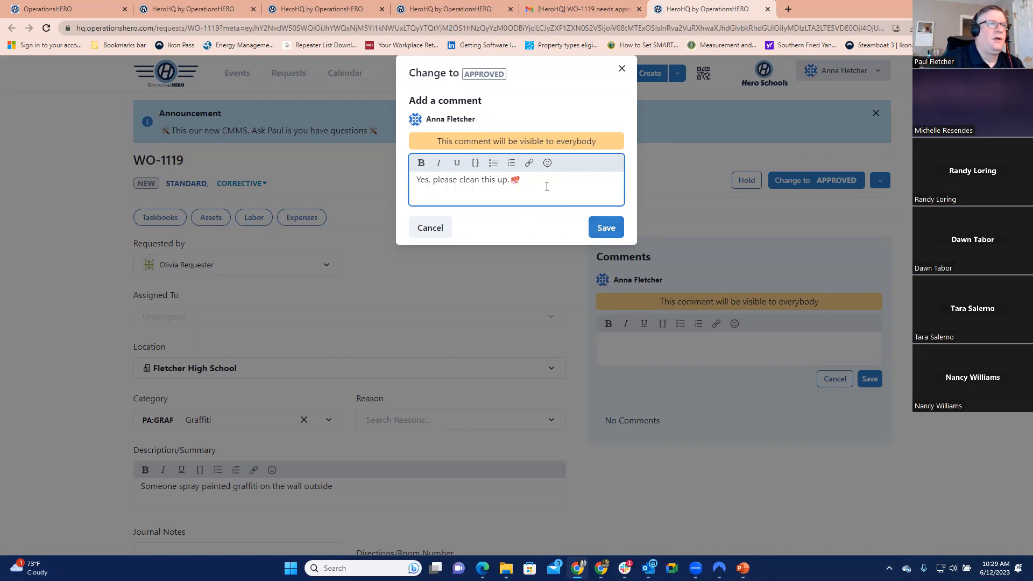
click(604, 228)
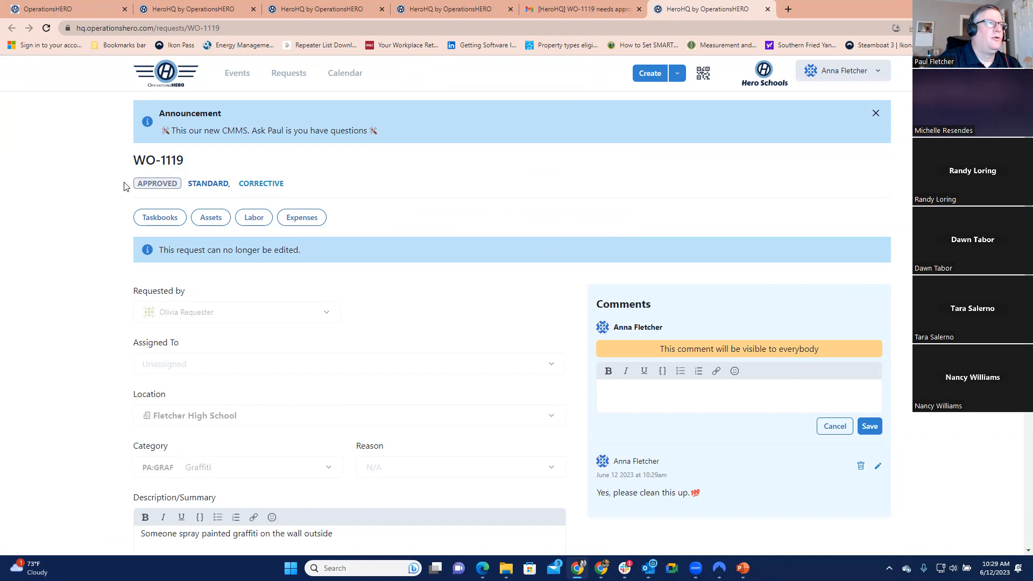
Return to the administrator's requests list, start changing the graffiti request to Queued, and set its priority to Expedite.
click(206, 11)
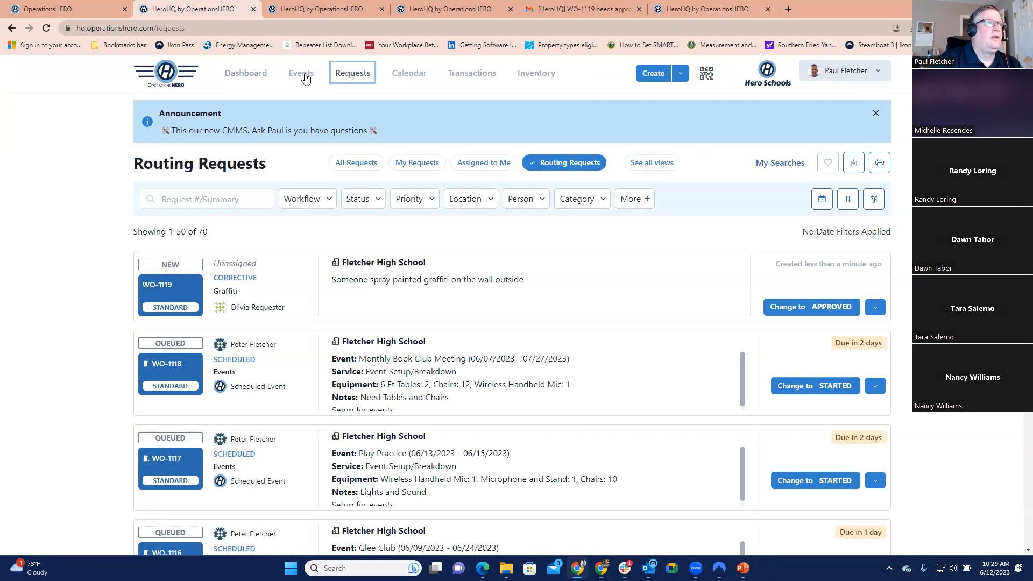
click(301, 74)
click(345, 76)
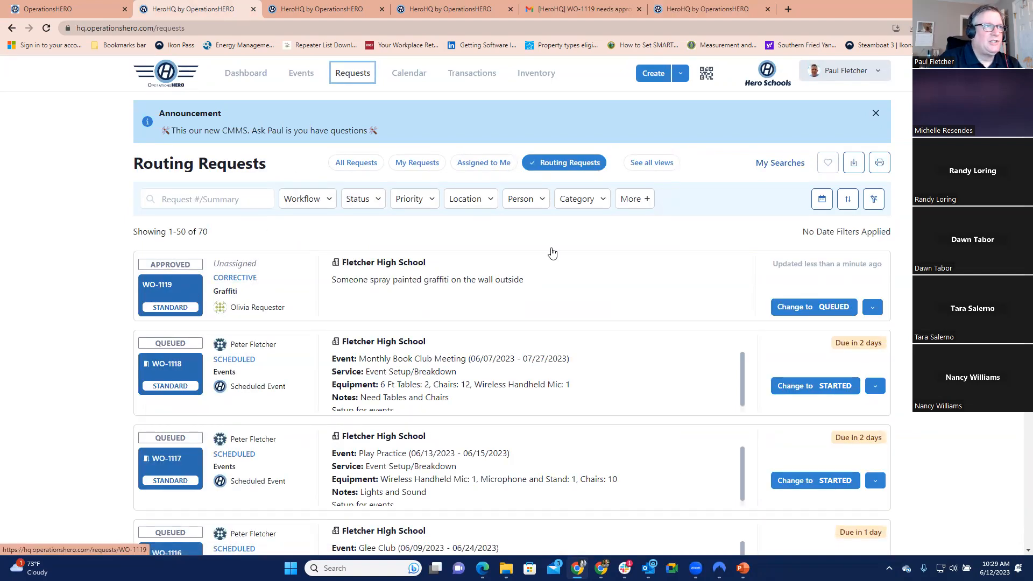
click(798, 307)
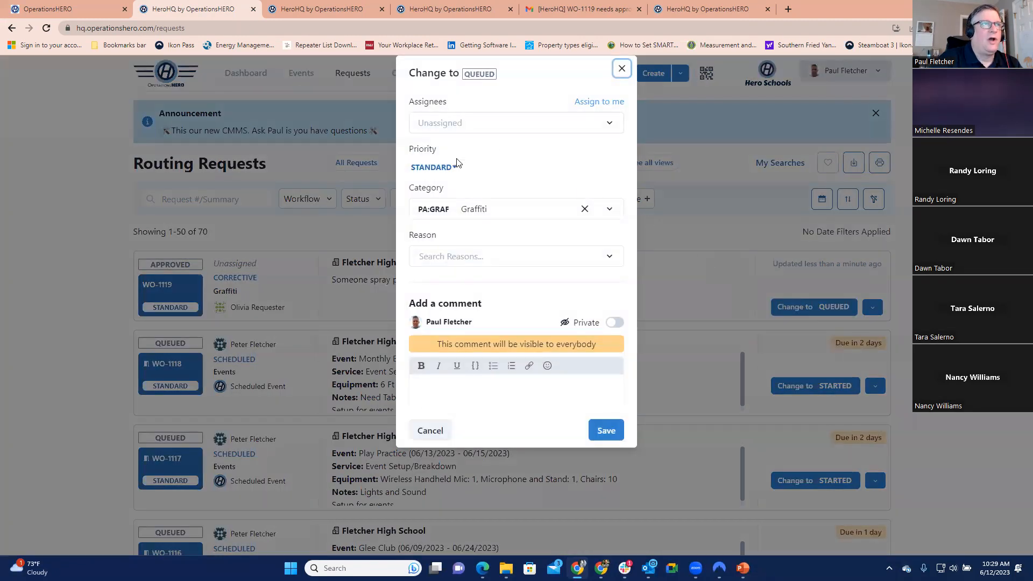
click(457, 165)
click(445, 188)
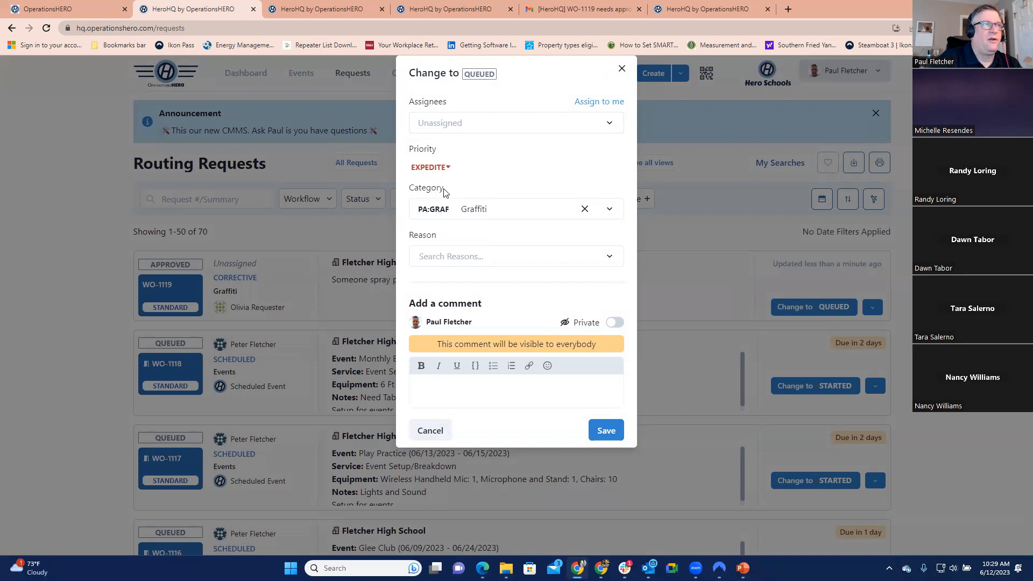
Assign two individual staff members to the graffiti request in the status change form.
click(435, 127)
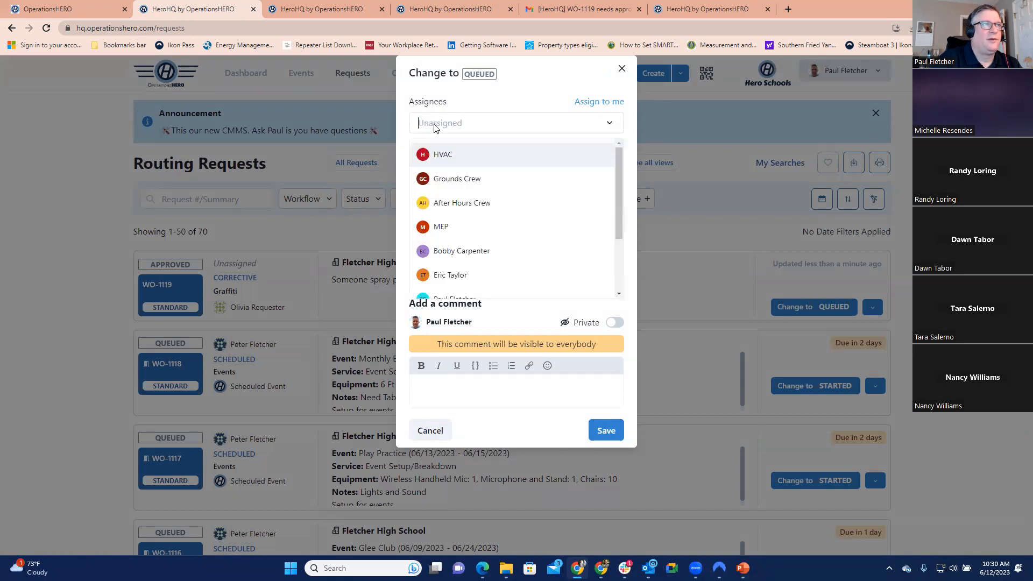
drag(617, 179, 620, 247)
click(585, 258)
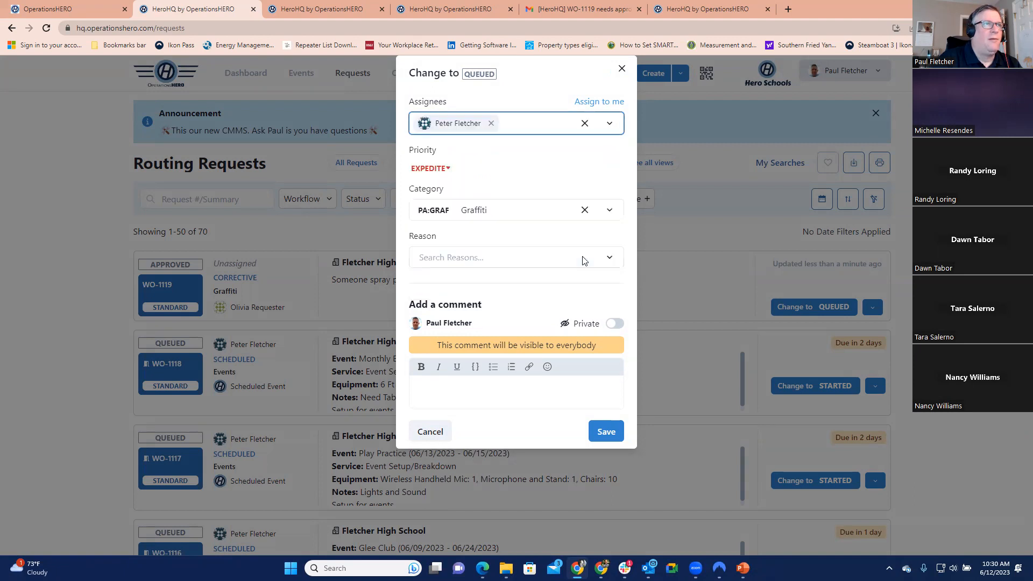
click(531, 132)
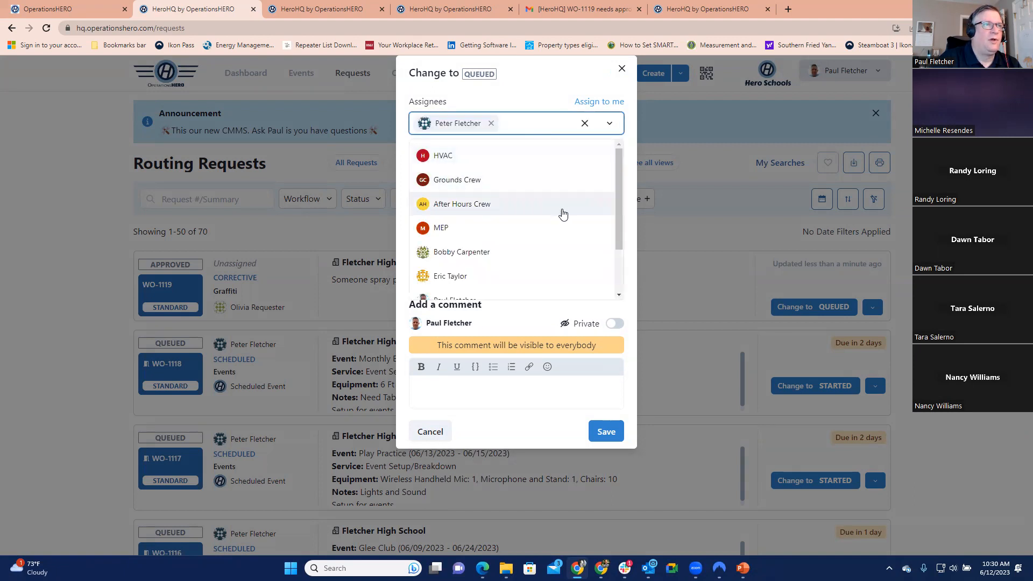
scroll(530, 231, down, 1)
click(495, 269)
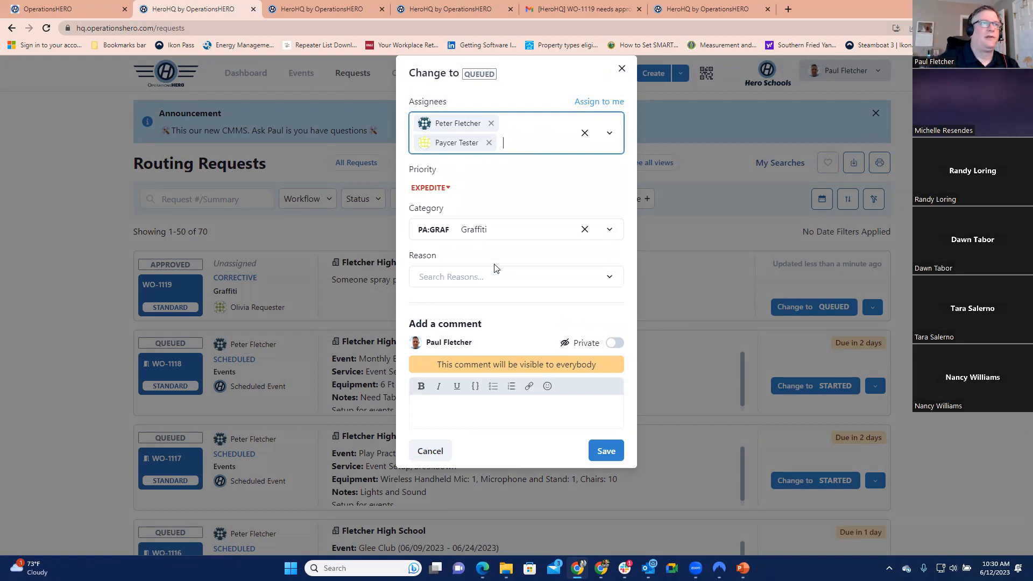
Set the graffiti request's reason to Vandalism.
click(454, 277)
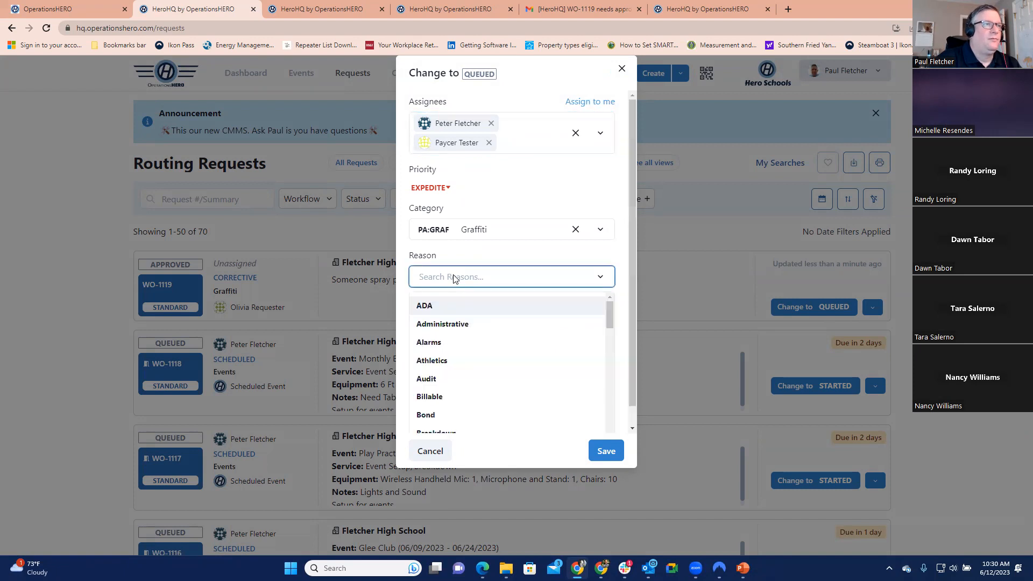
text(va)
click(450, 323)
Begin the public comment on the graffiti request's Queued form with "Please clean this up for us.".
click(477, 416)
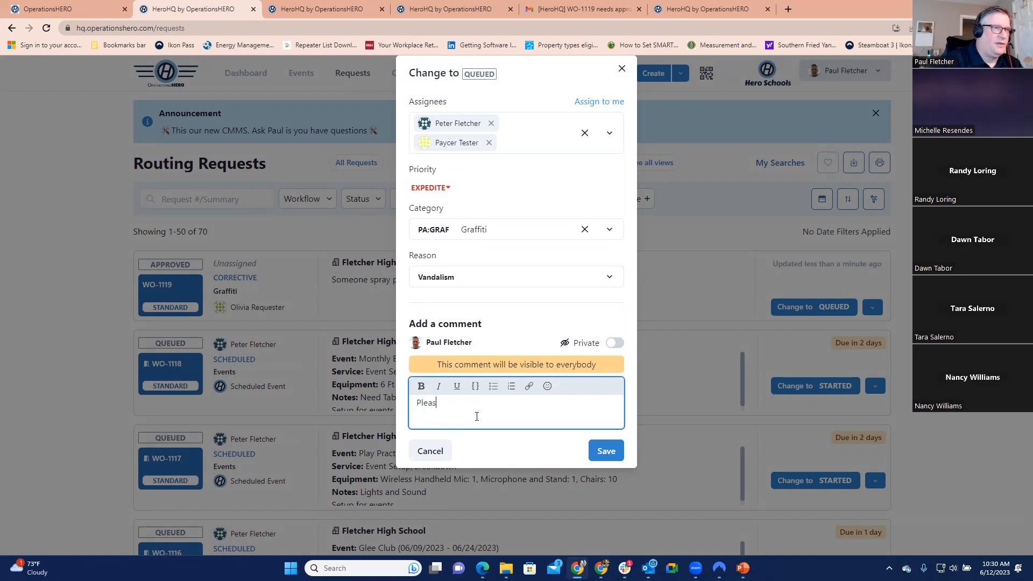
text(Please clean this up for )
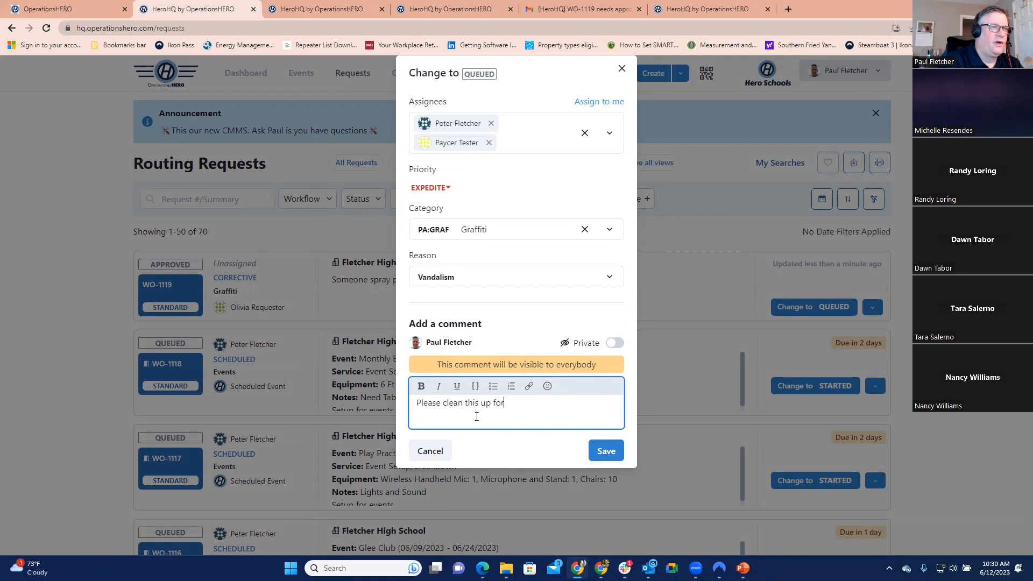
text(us. )
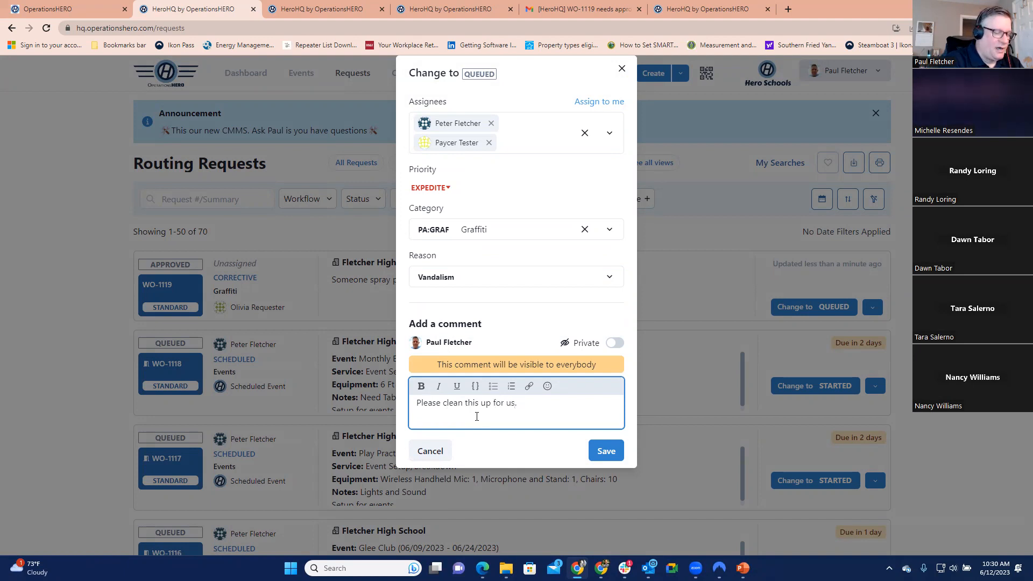
Mention the carpenter in the comment, add "please be aware in case we need you.", and save the graffiti request as Queued.
text(@Bonb)
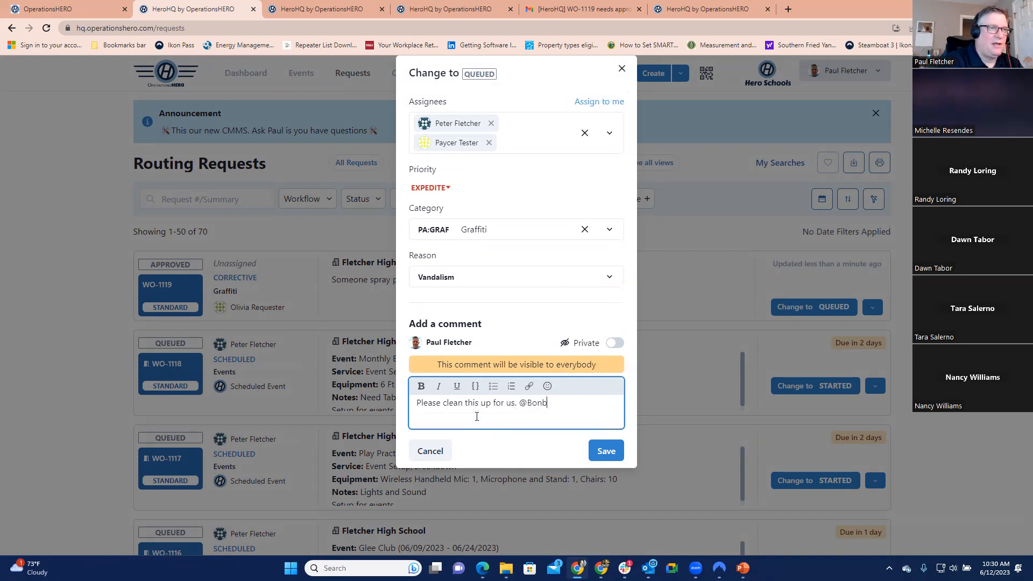
key(BackSpace)
key(BackSpace)
text(bb)
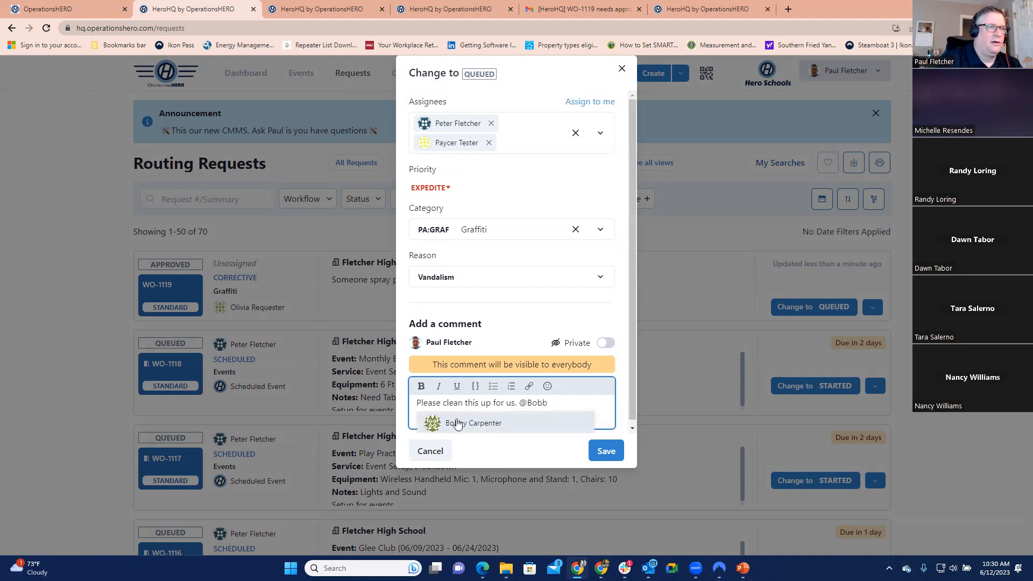
click(455, 423)
key(Delete)
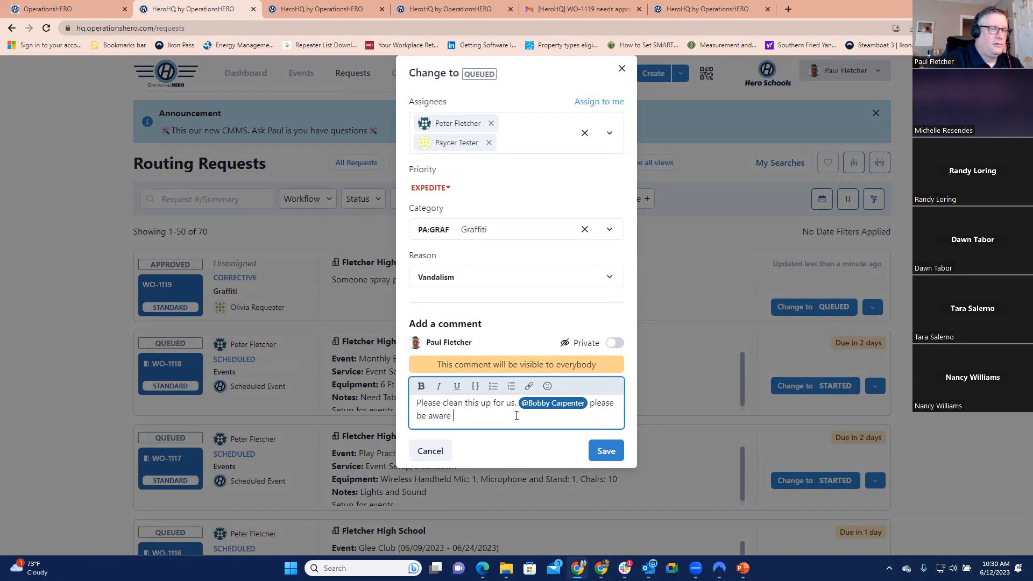
text(we need you.)
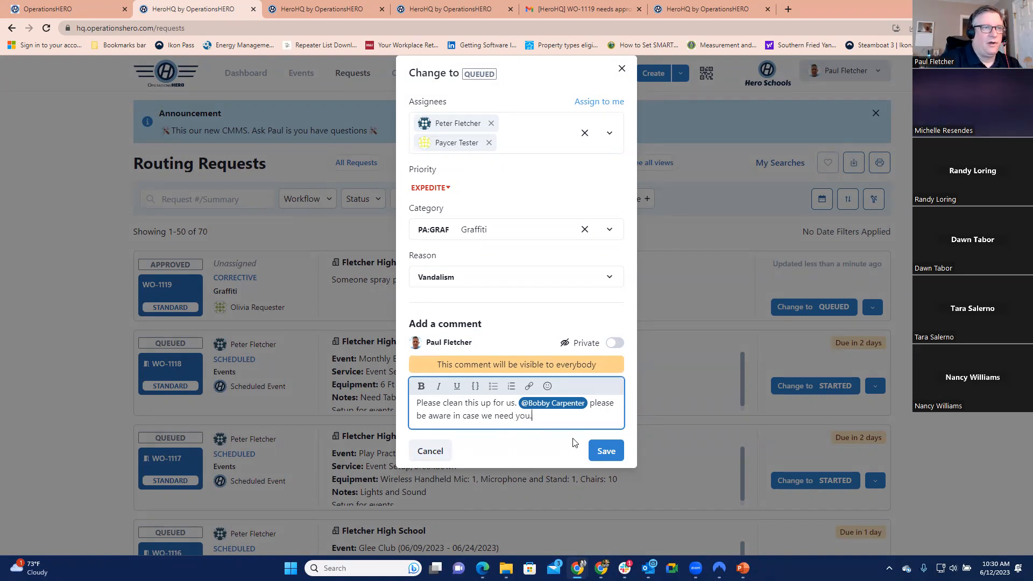
click(607, 452)
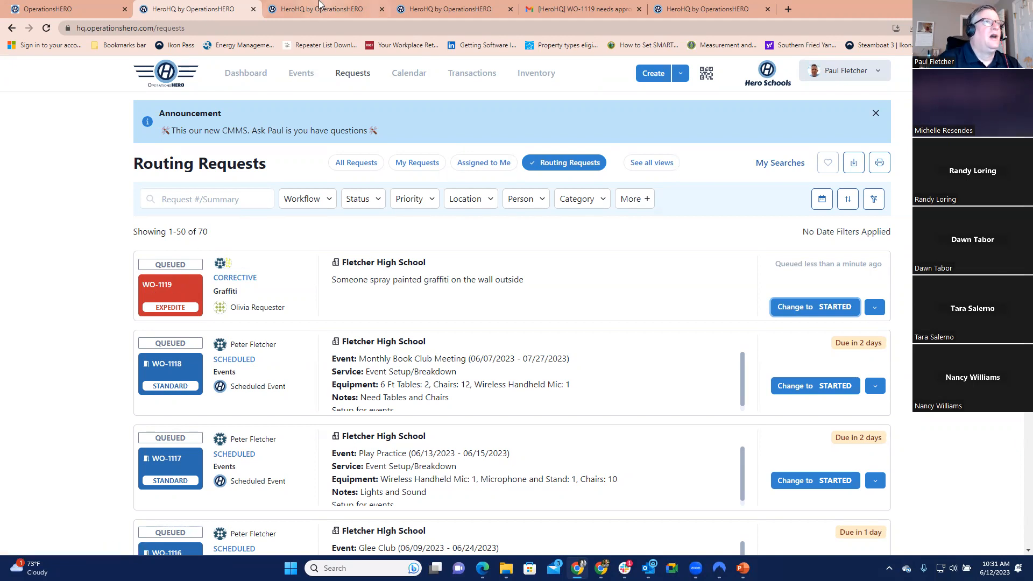
Switch to the assigned technician's HeroHQ session and display it in the iPhone 12 Pro device view.
click(410, 10)
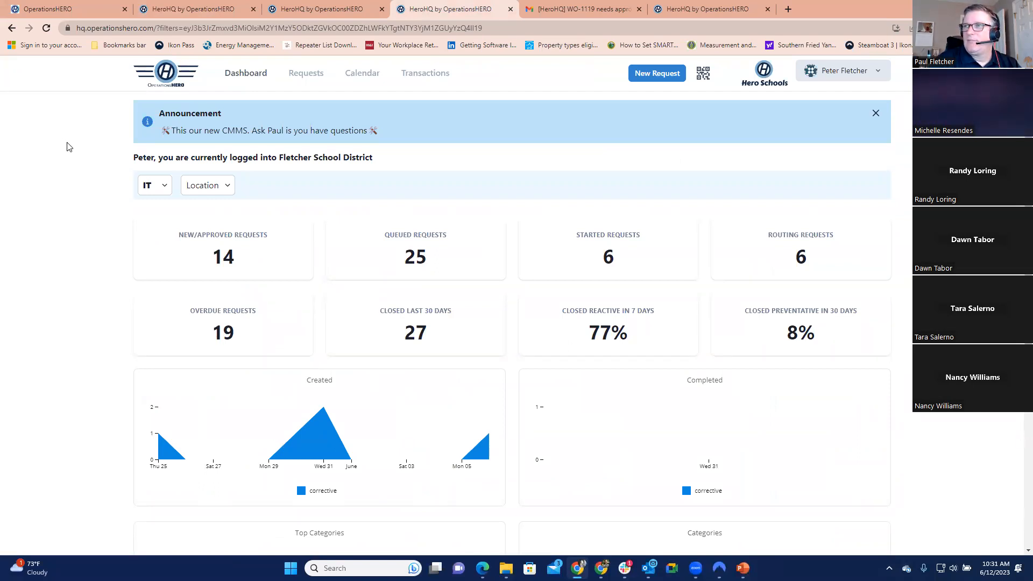
click(144, 187)
click(84, 178)
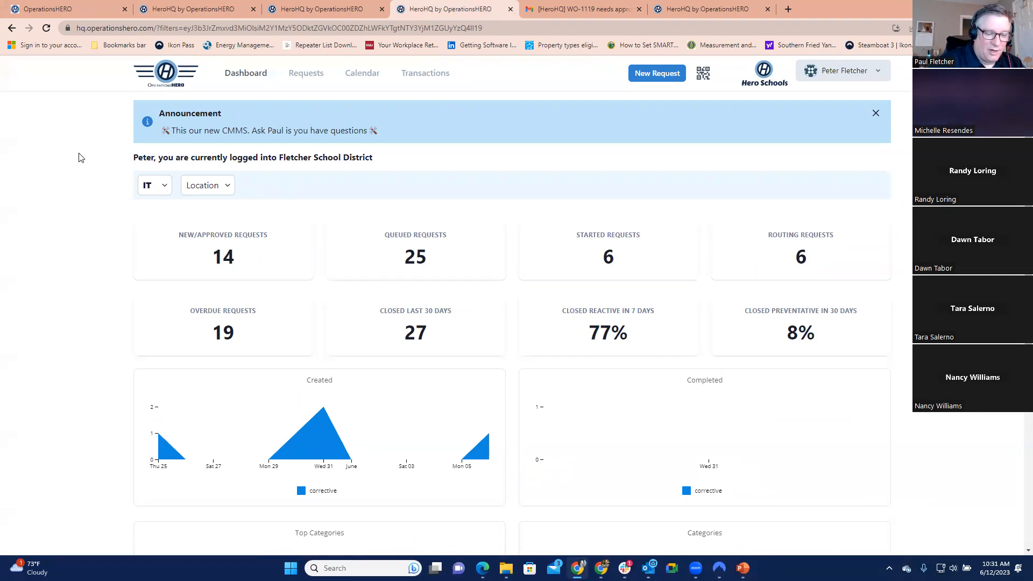
key(ctrl+shift+i)
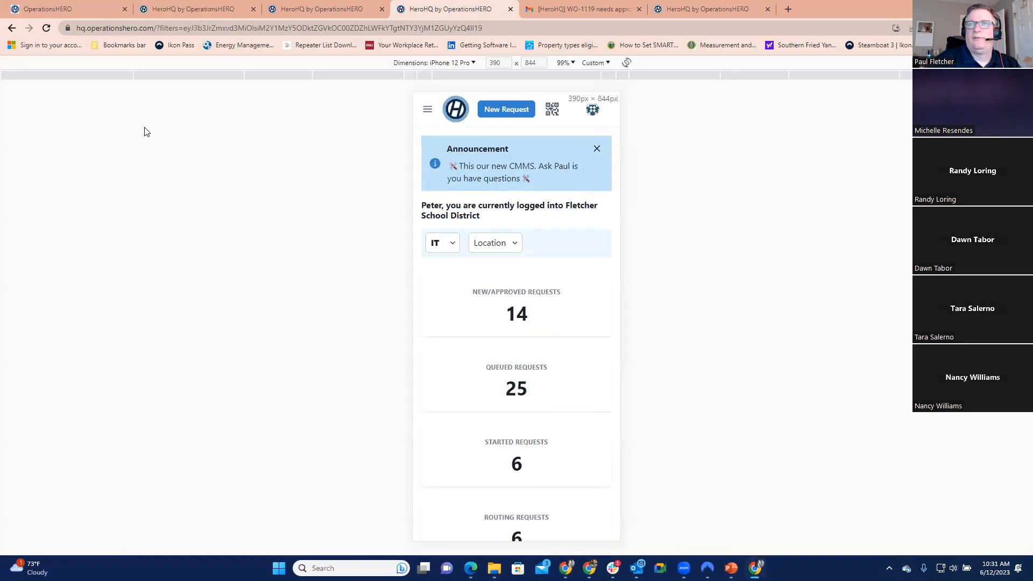
Open the technician's requests list in the mobile view.
click(441, 241)
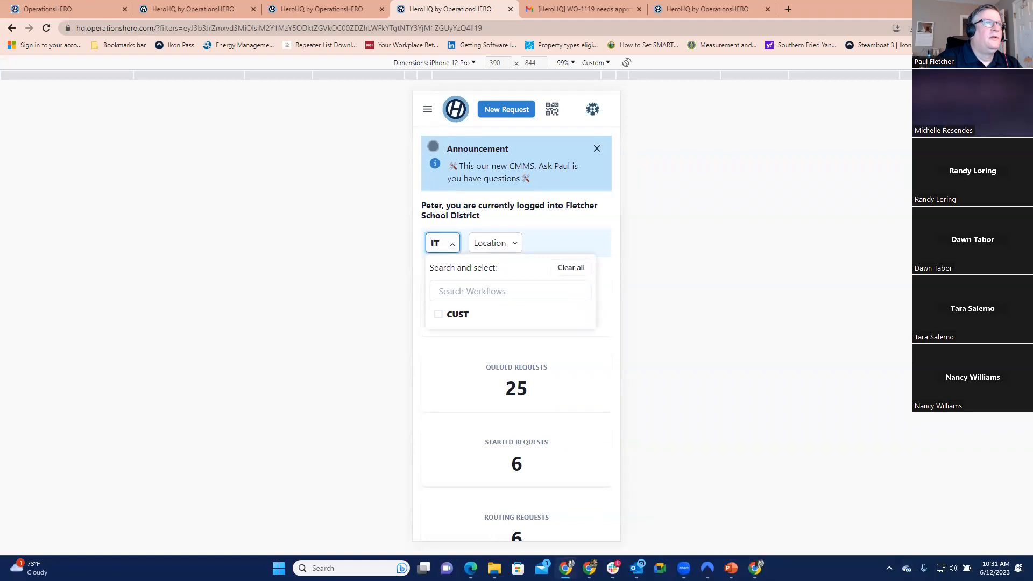
click(426, 109)
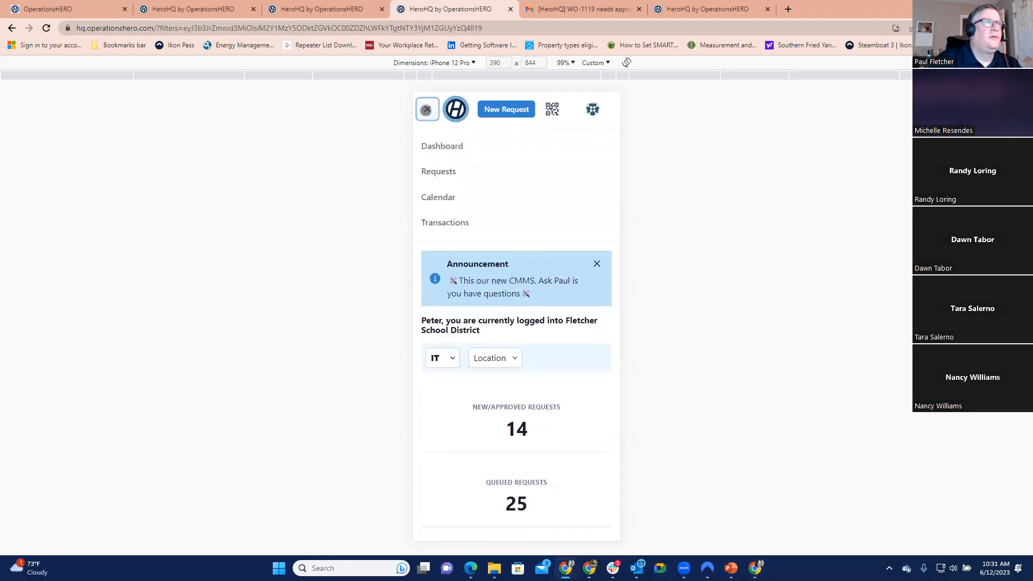
click(435, 171)
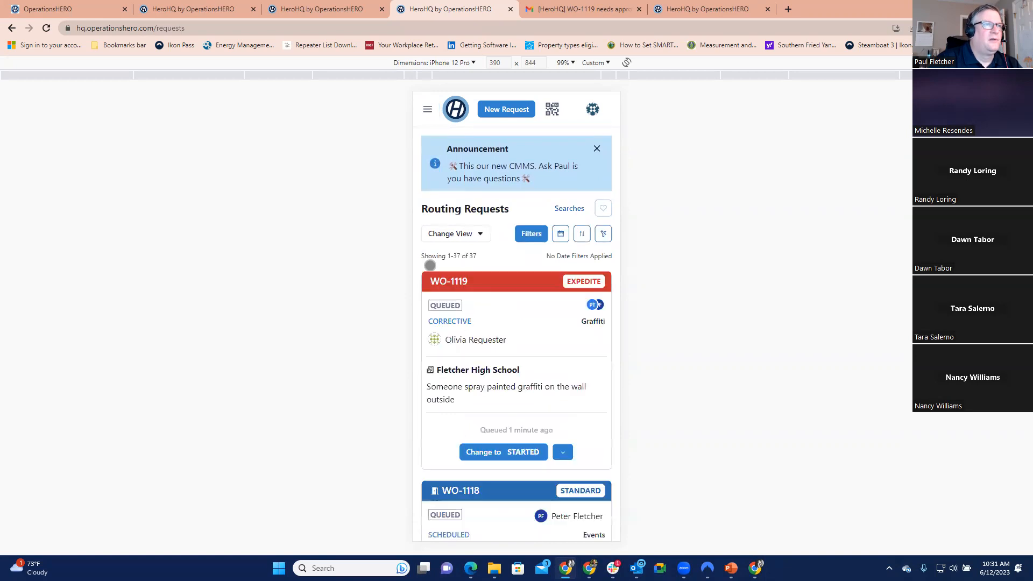
Change the graffiti request WO-1119 to Started with the comment "On it!".
scroll(503, 350, down, 1)
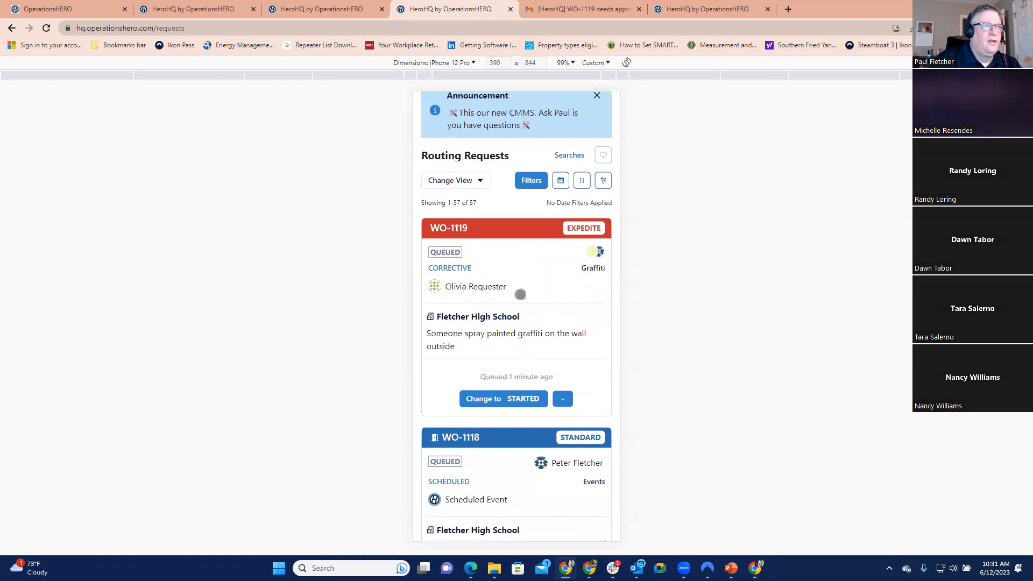
click(506, 401)
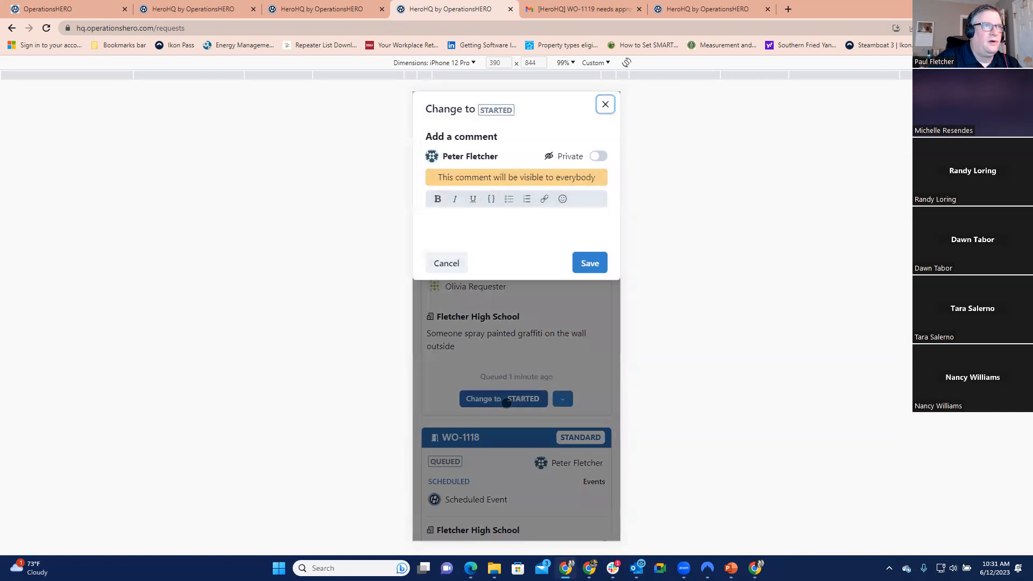
click(476, 238)
text(On it!)
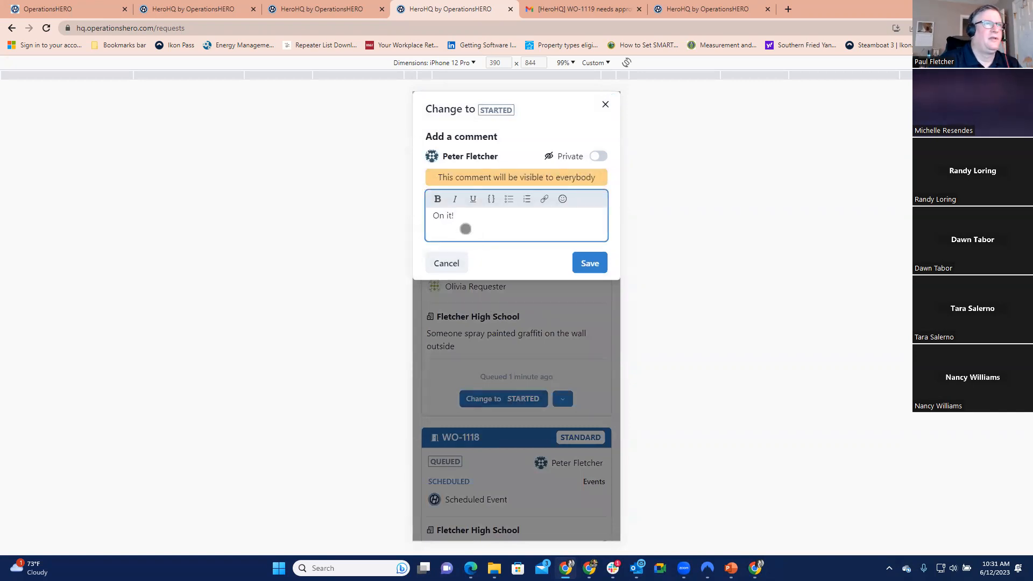
click(599, 265)
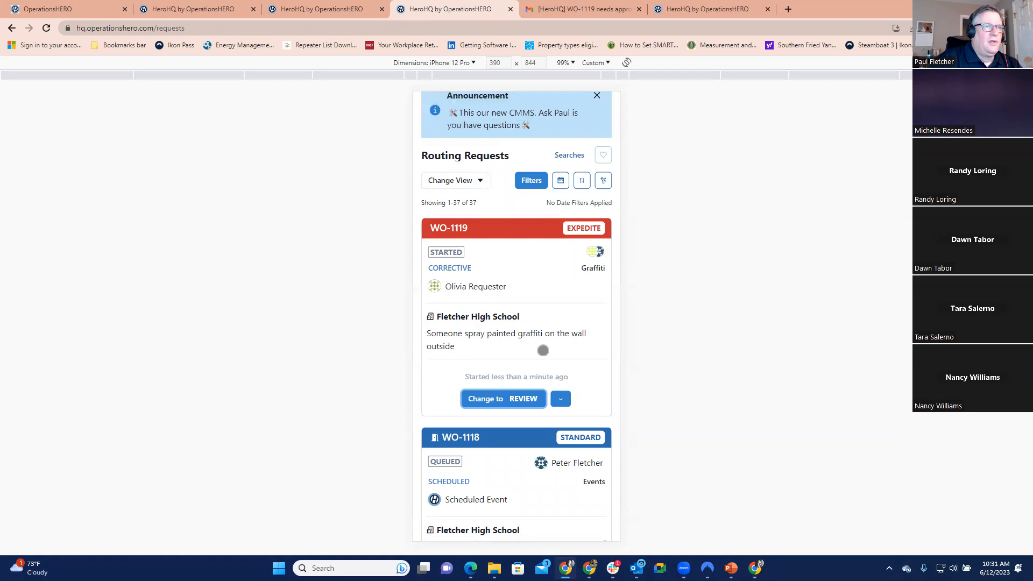
Start changing the graffiti request to Review and set the time spent to 45 minutes.
click(499, 401)
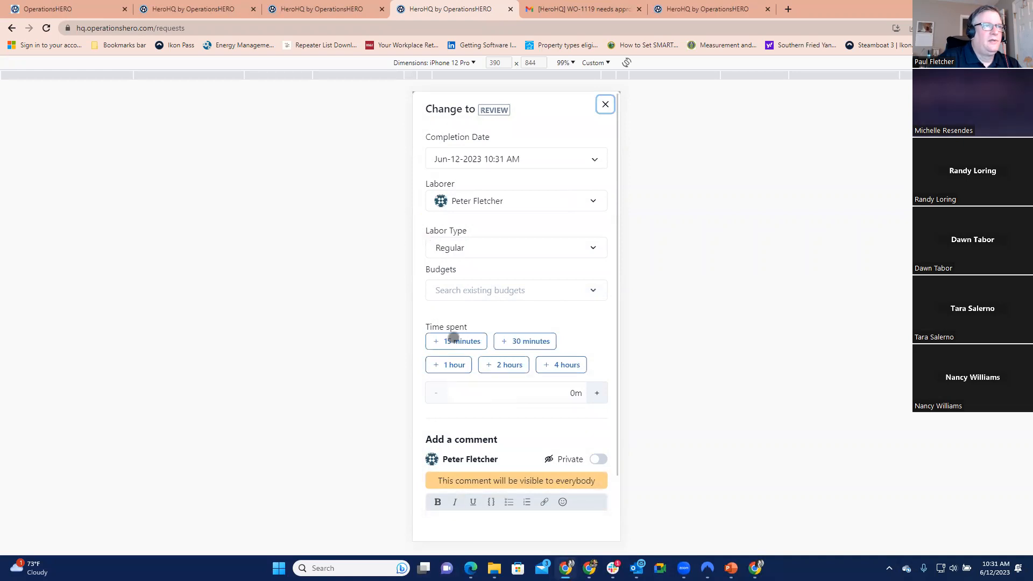
click(517, 341)
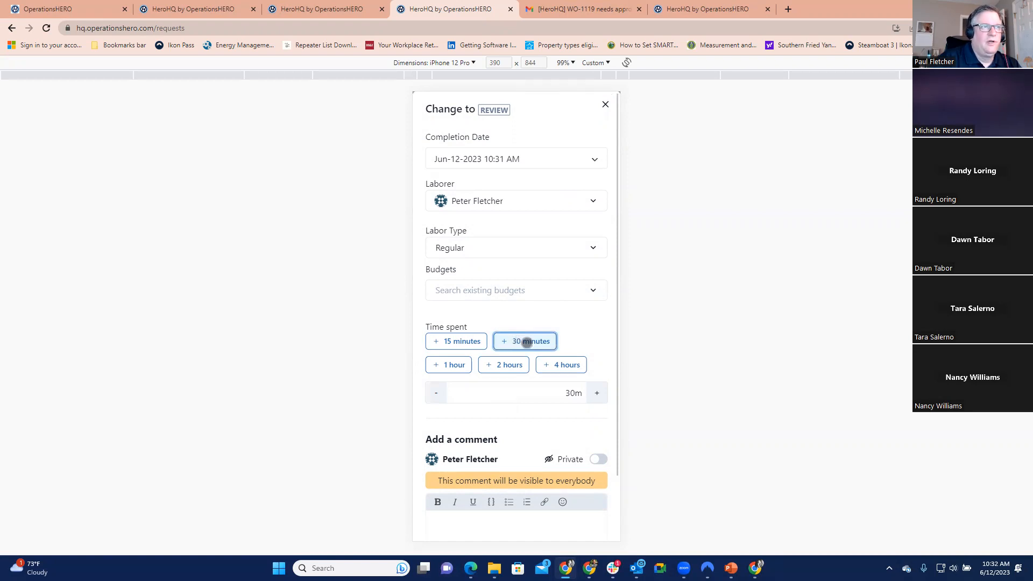
click(598, 392)
click(435, 392)
click(594, 393)
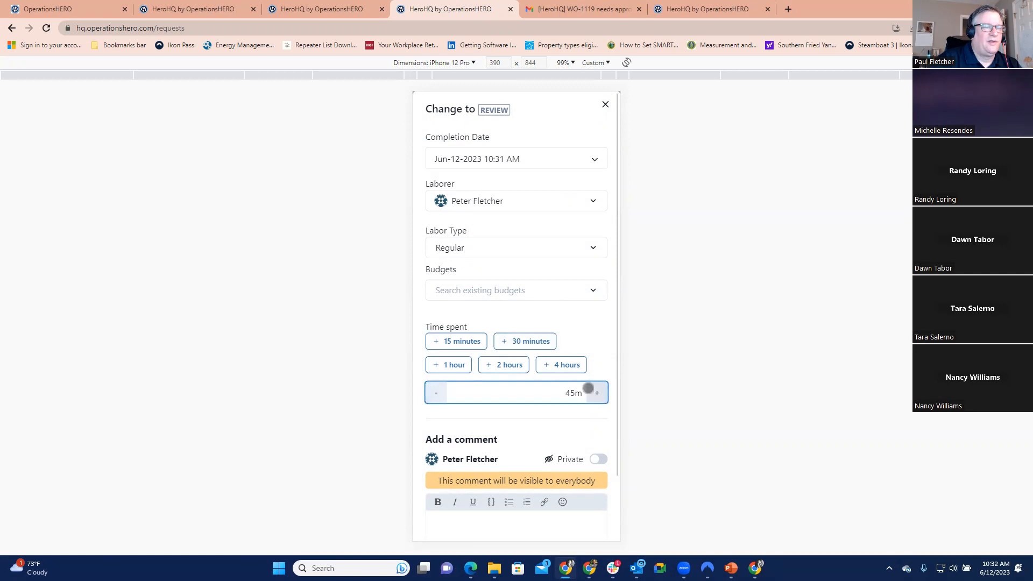
Enter the comment "Cleaned up the graffiti. Wall is clean now." in the Review form.
scroll(468, 341, down, 1)
click(492, 446)
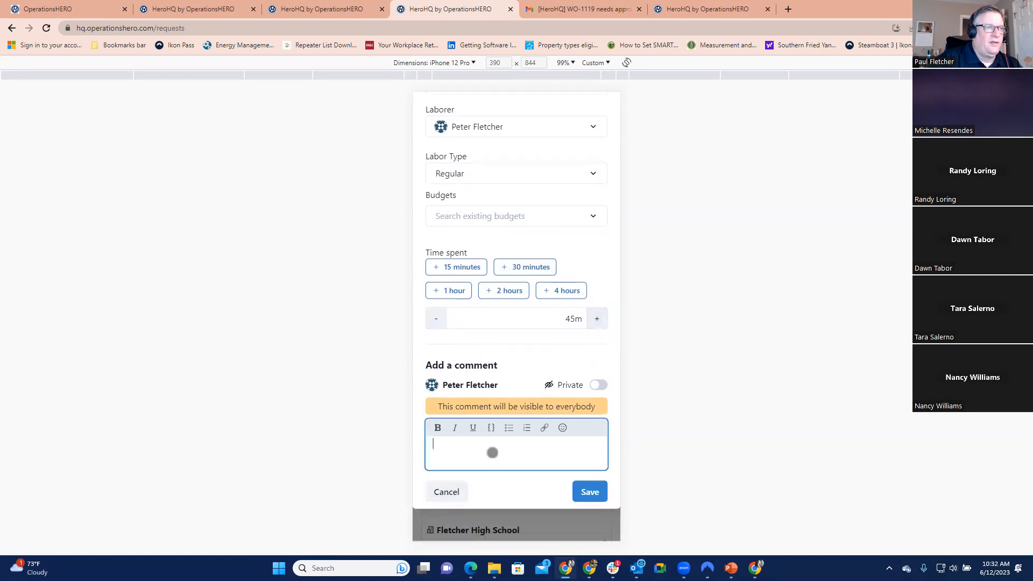
text(Cleane)
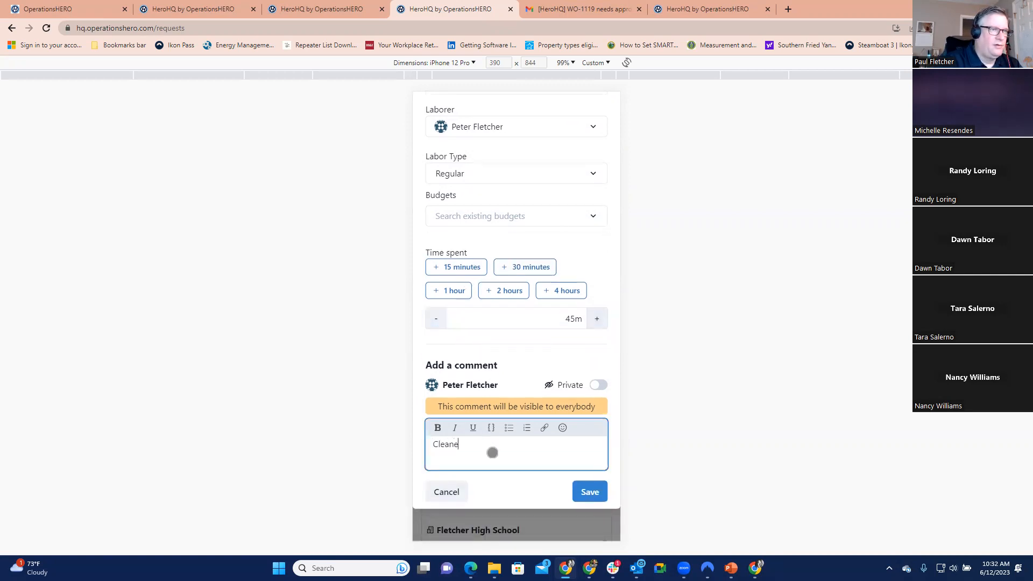
text(d up the gr)
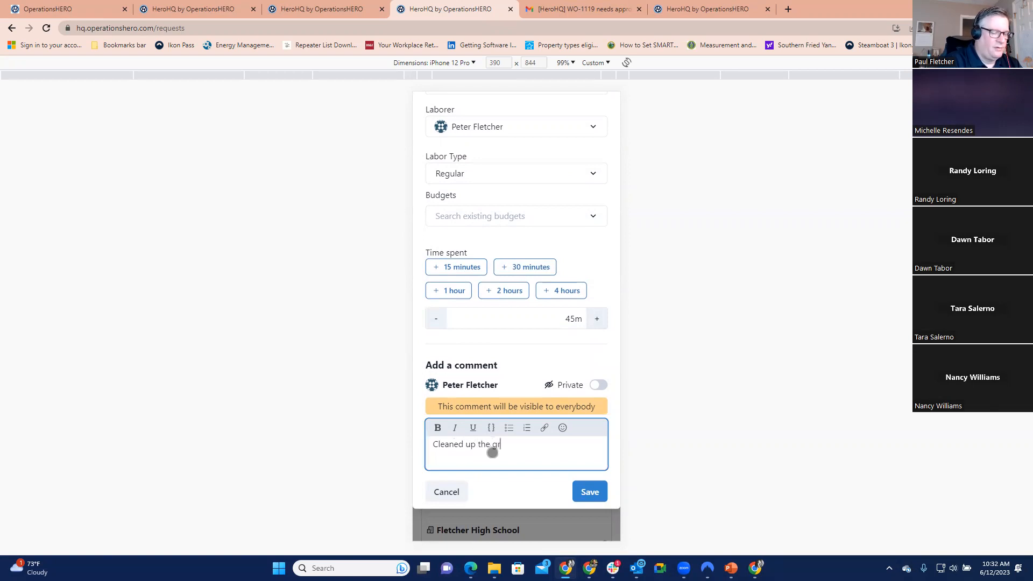
text(affiti.)
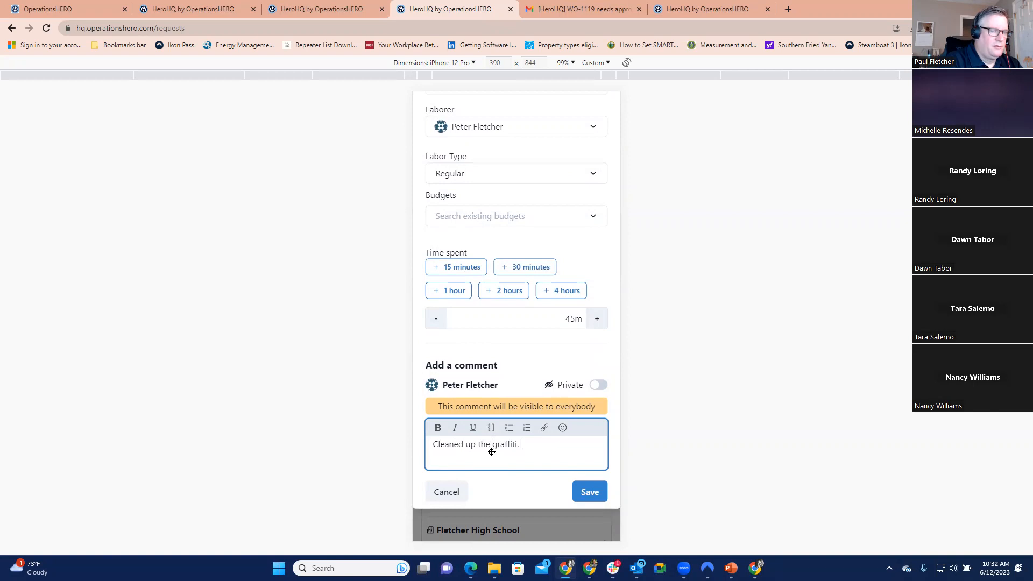
text( Wall is clean now.)
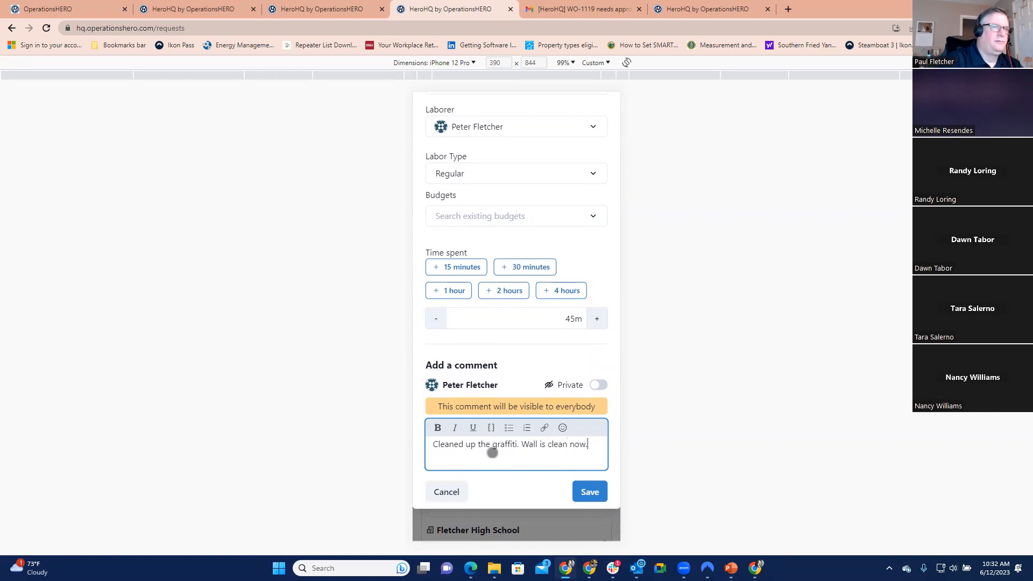
Append a tools emoji and a thumbs-up emoji to the comment, and save the graffiti request as Review.
click(562, 428)
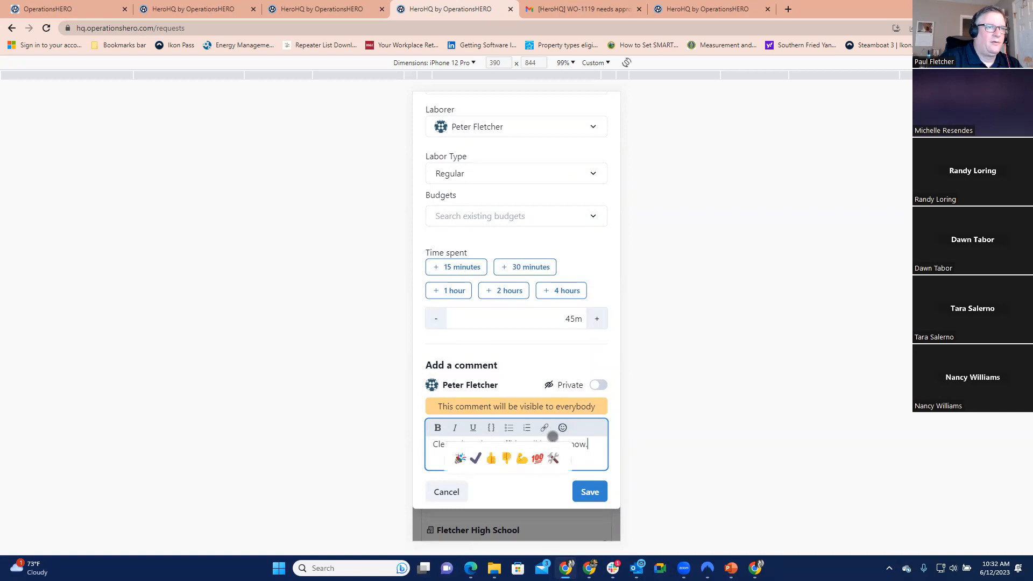
click(553, 458)
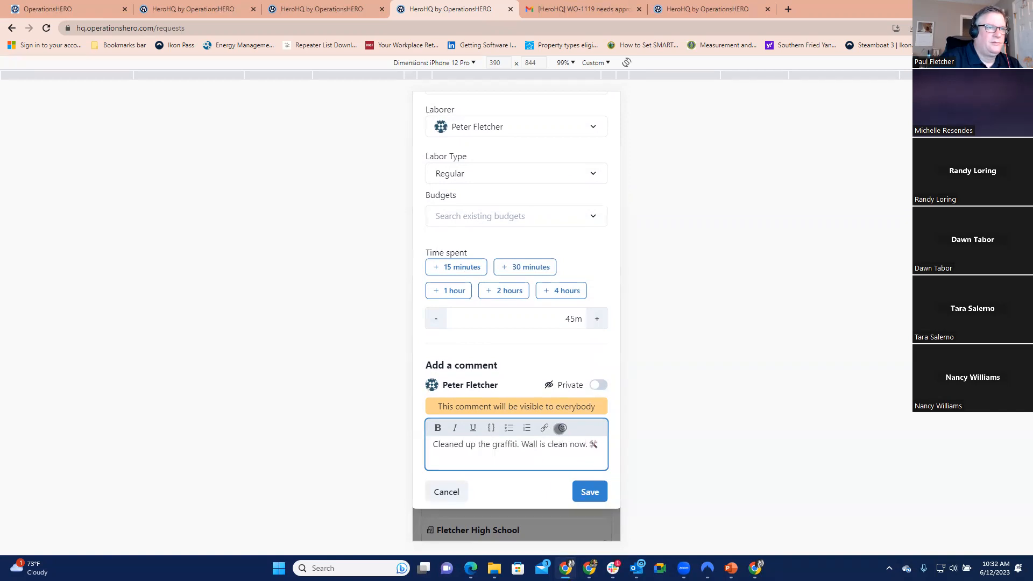
click(562, 428)
click(491, 456)
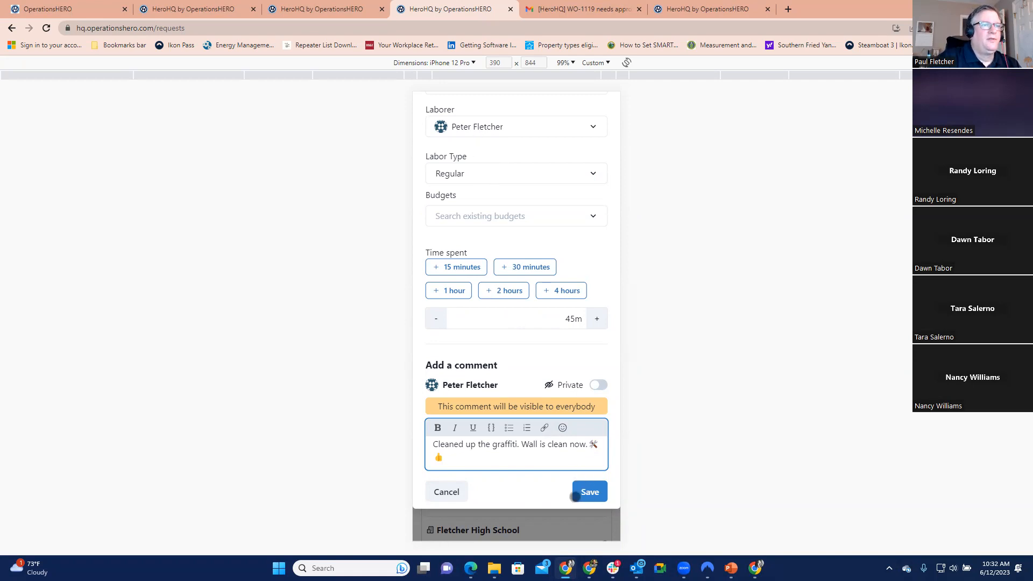
click(587, 494)
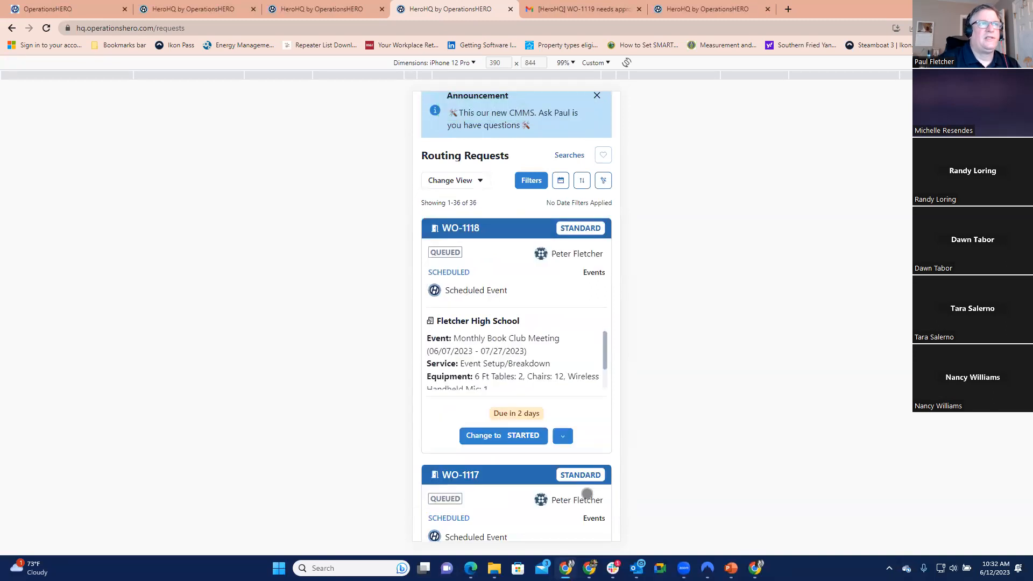
Show the technician's Recently Completed requests and look over the list.
click(452, 181)
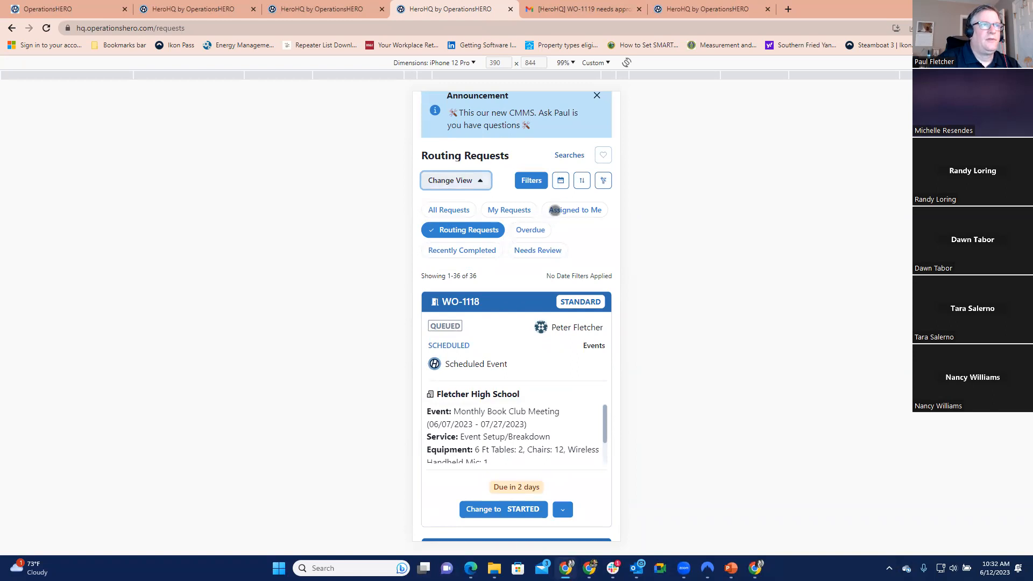
click(474, 251)
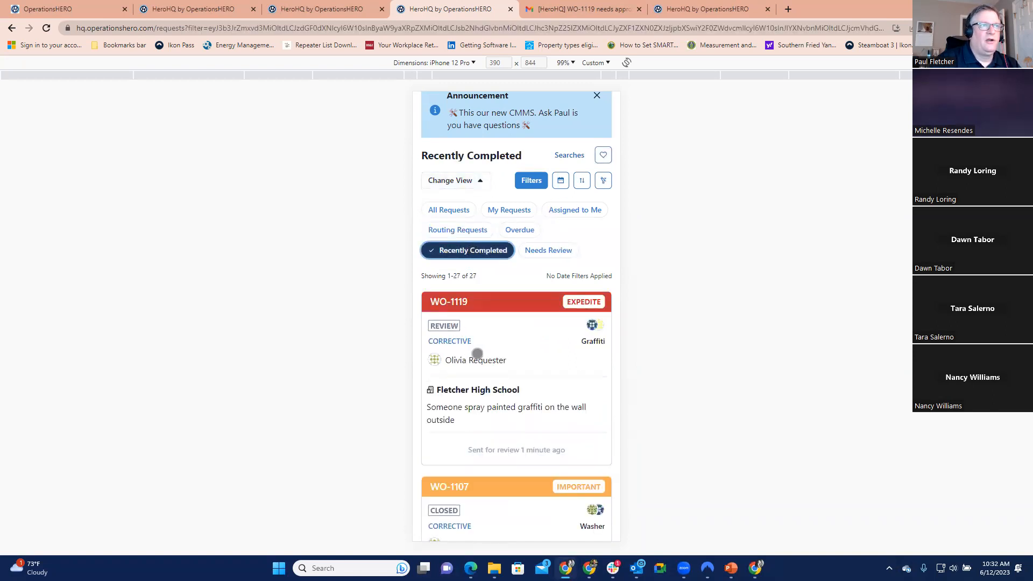
scroll(478, 355, down, 1)
scroll(478, 355, up, 2)
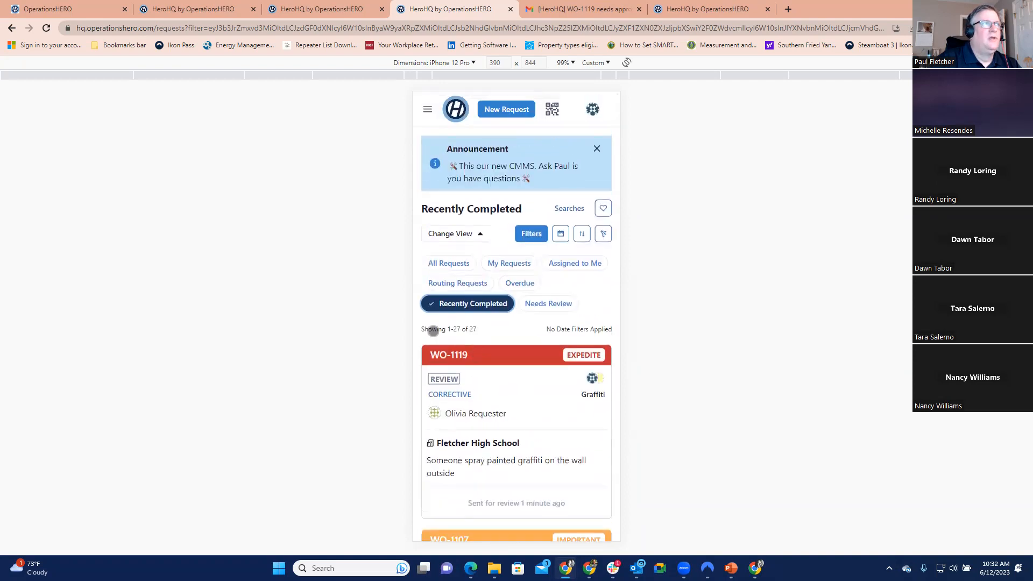
Return to the administrator's session and show All Requests.
click(206, 9)
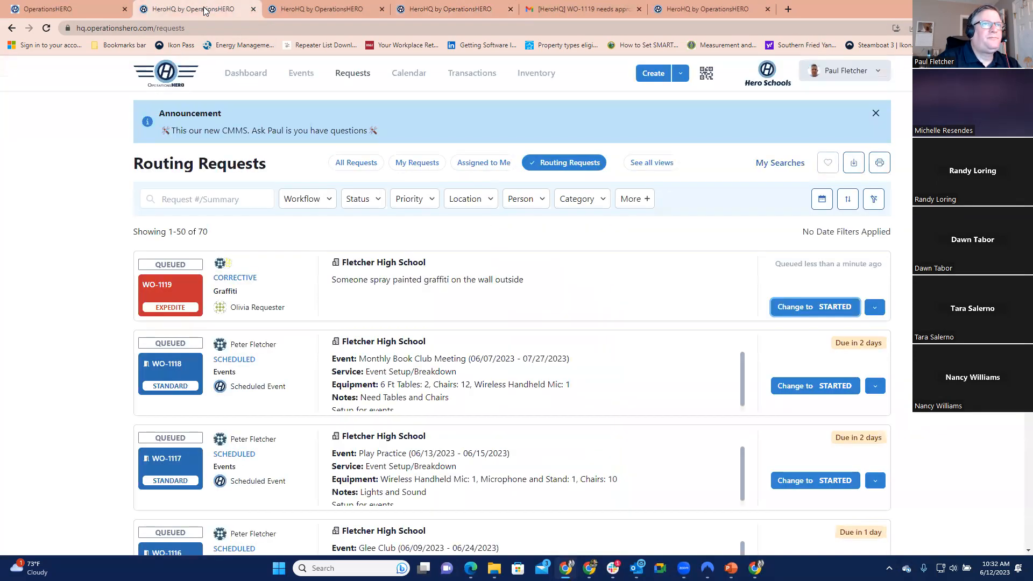
click(364, 164)
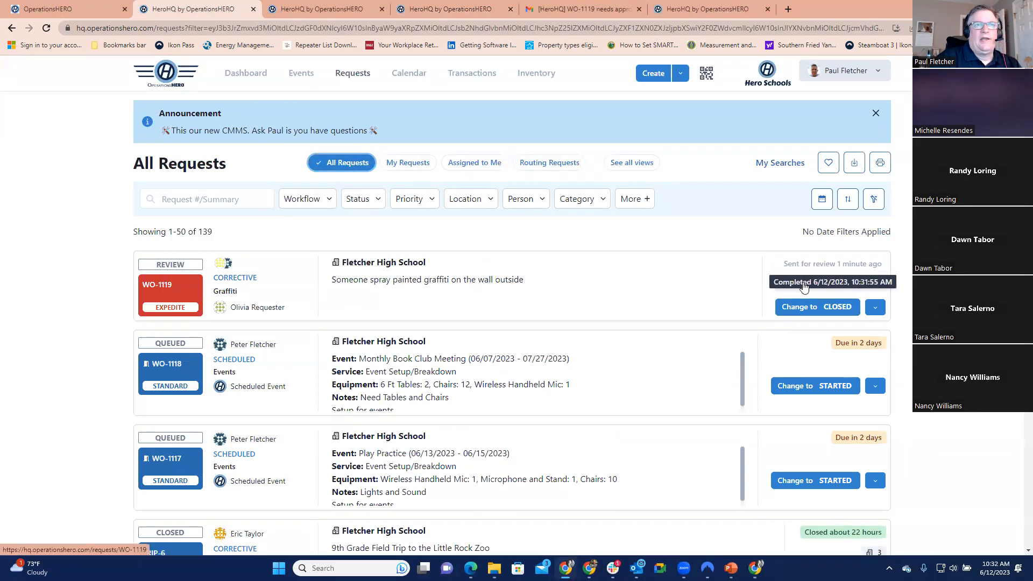
click(822, 311)
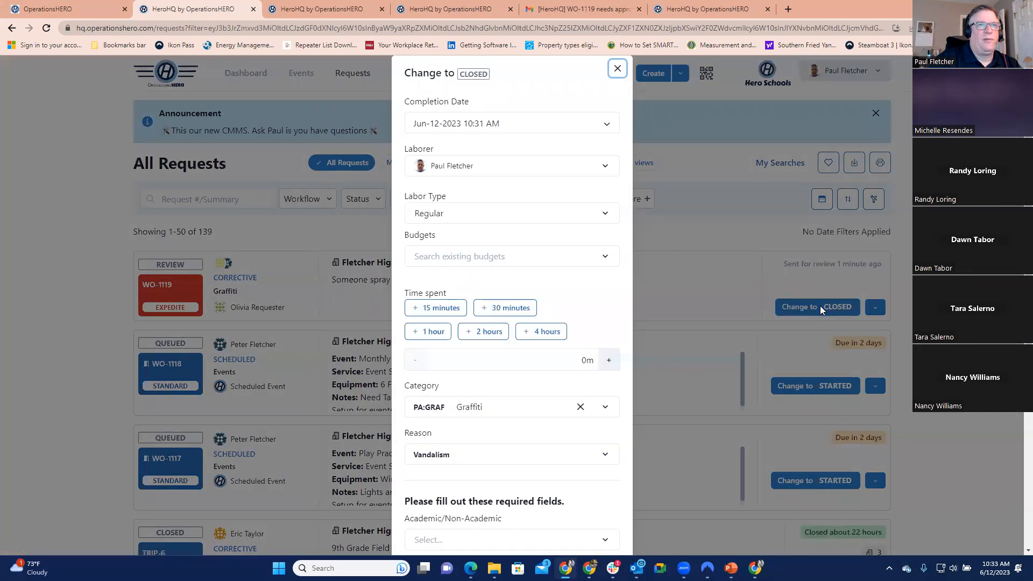
scroll(599, 308, down, 4)
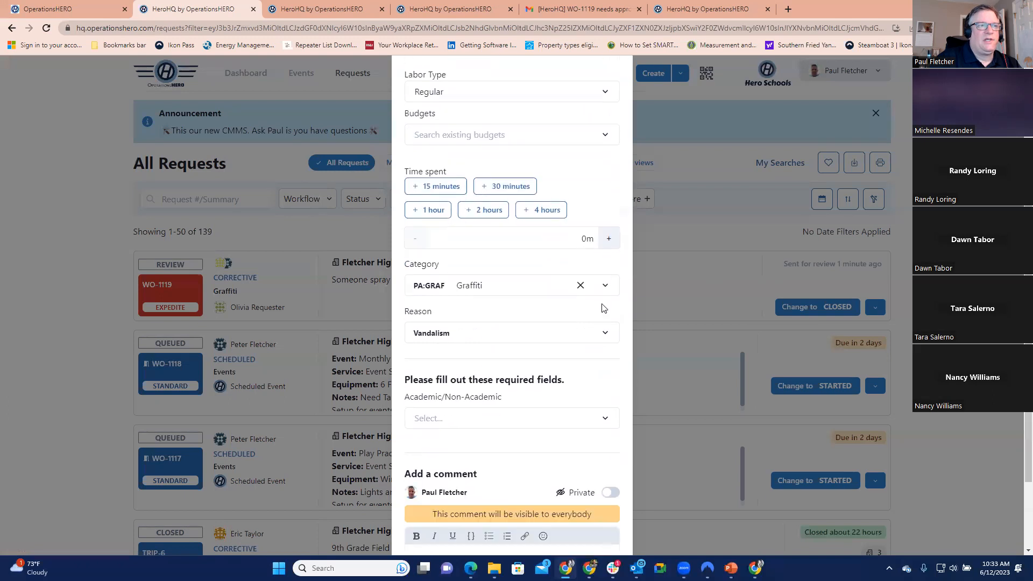
scroll(600, 312, up, 4)
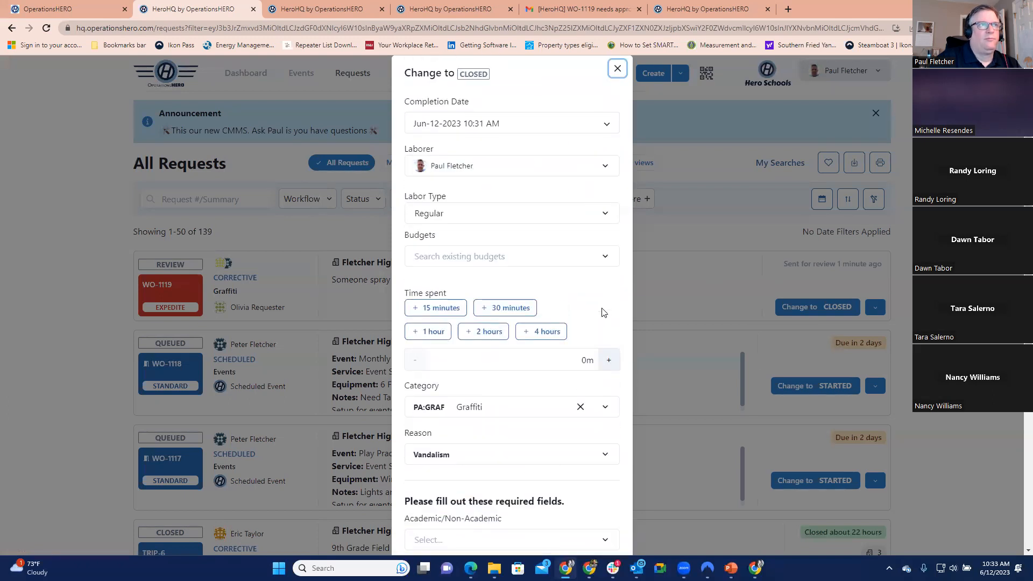
click(614, 75)
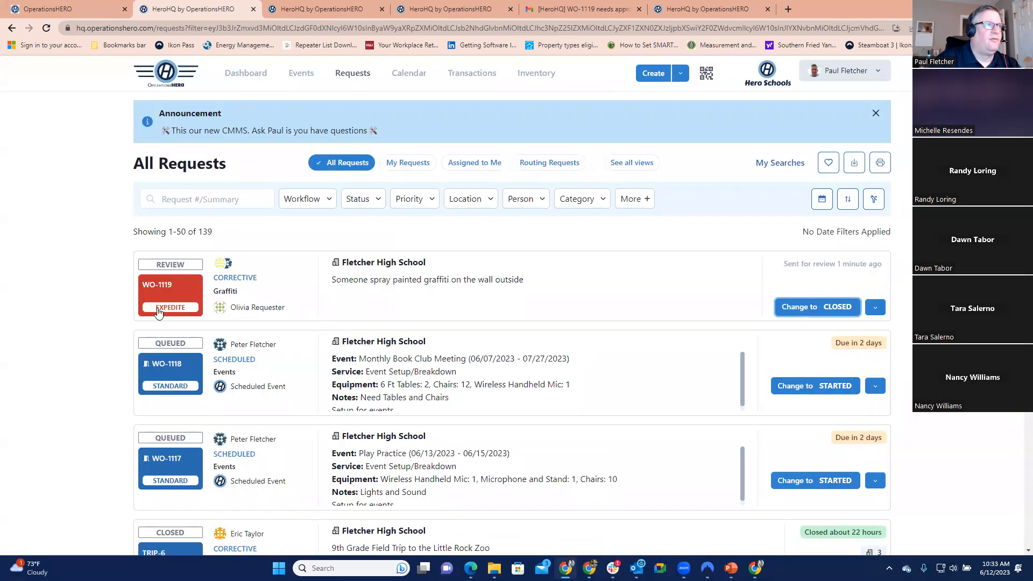
Open the graffiti request at Fletcher High School and set its Academic/Non-Academic field to Academic.
click(169, 291)
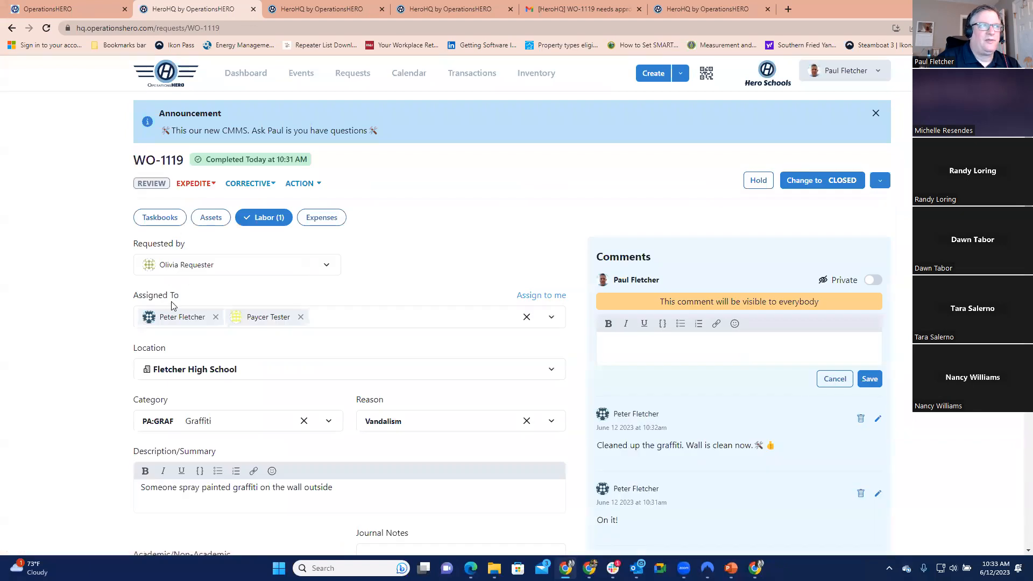
scroll(103, 246, down, 1)
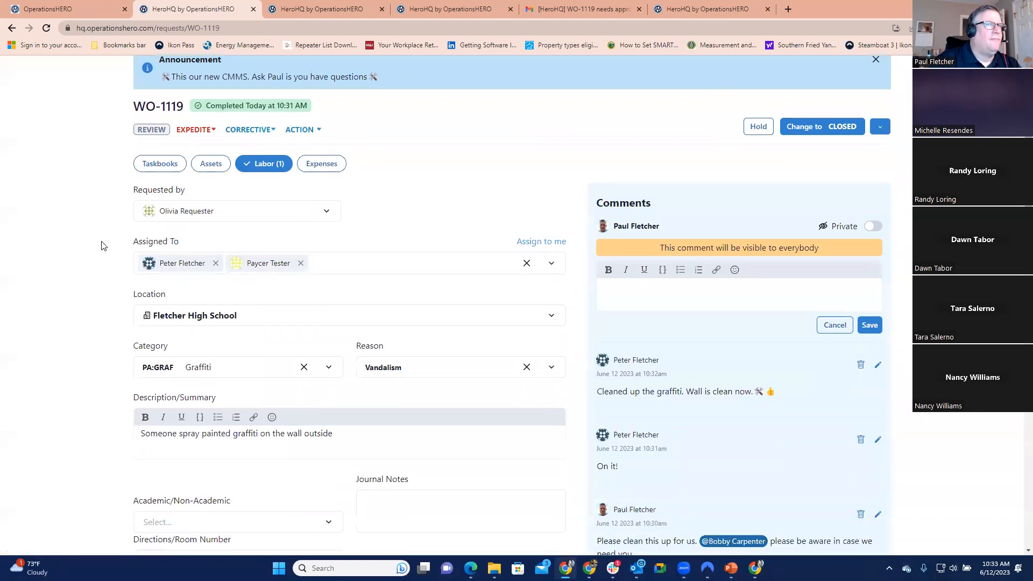
scroll(102, 246, down, 2)
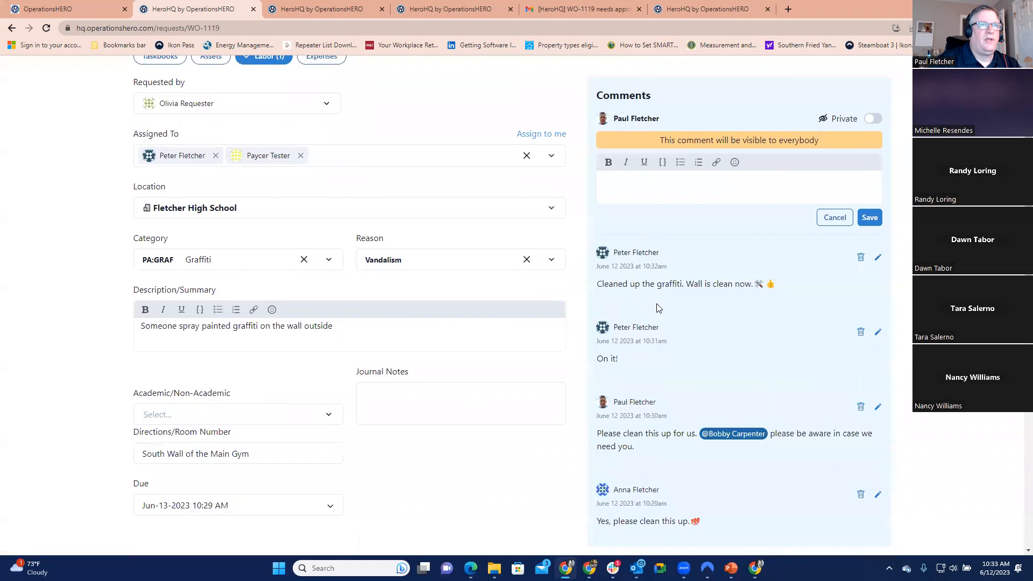
scroll(646, 300, up, 1)
scroll(645, 298, down, 1)
scroll(104, 325, down, 1)
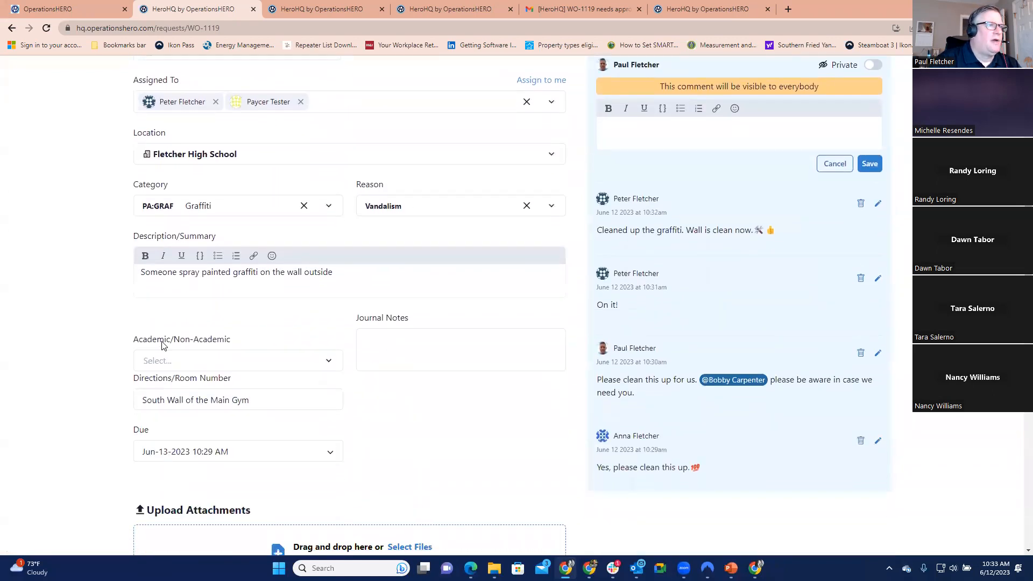
click(164, 361)
click(159, 390)
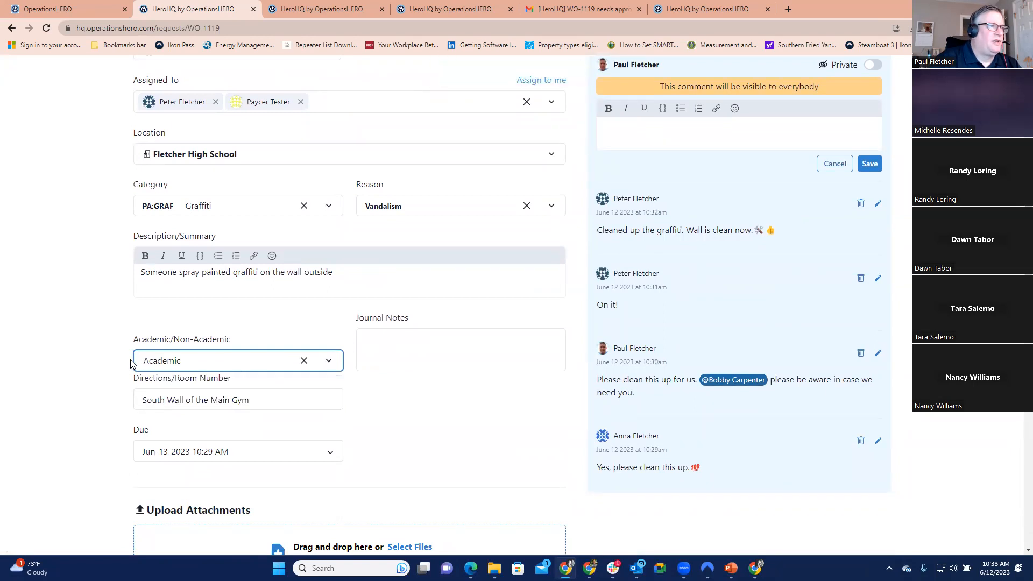
Start a new Supplies expense on the request with Lowes as the vendor and "Graffiti Wash" as the purchased item.
scroll(102, 369, up, 1)
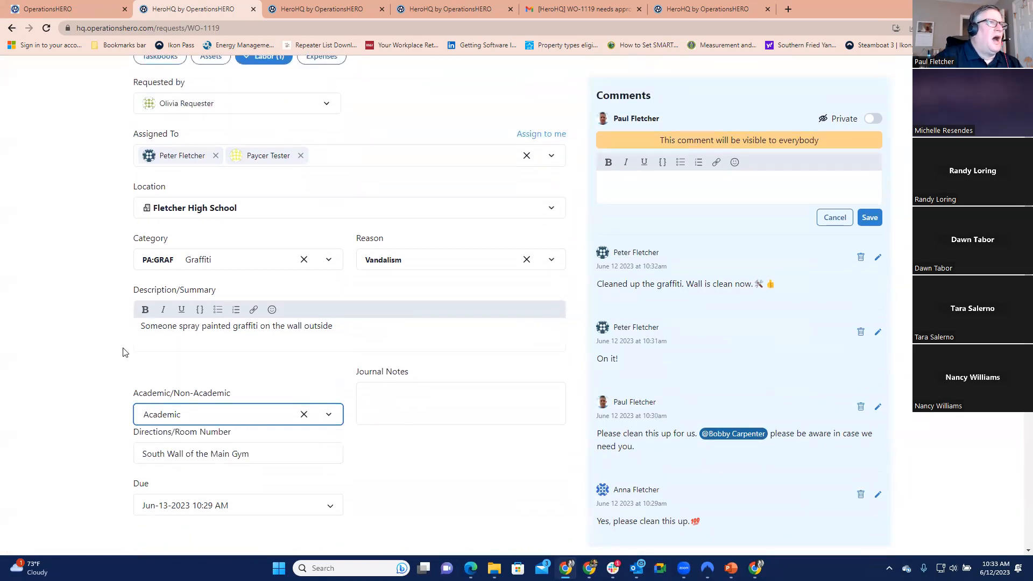
scroll(122, 352, down, 3)
scroll(224, 235, up, 6)
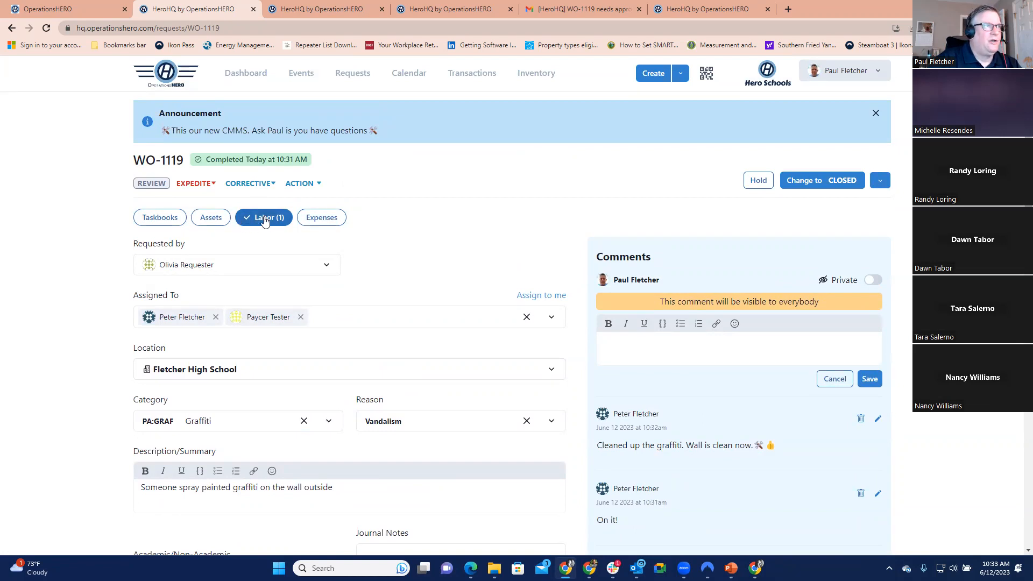
click(327, 222)
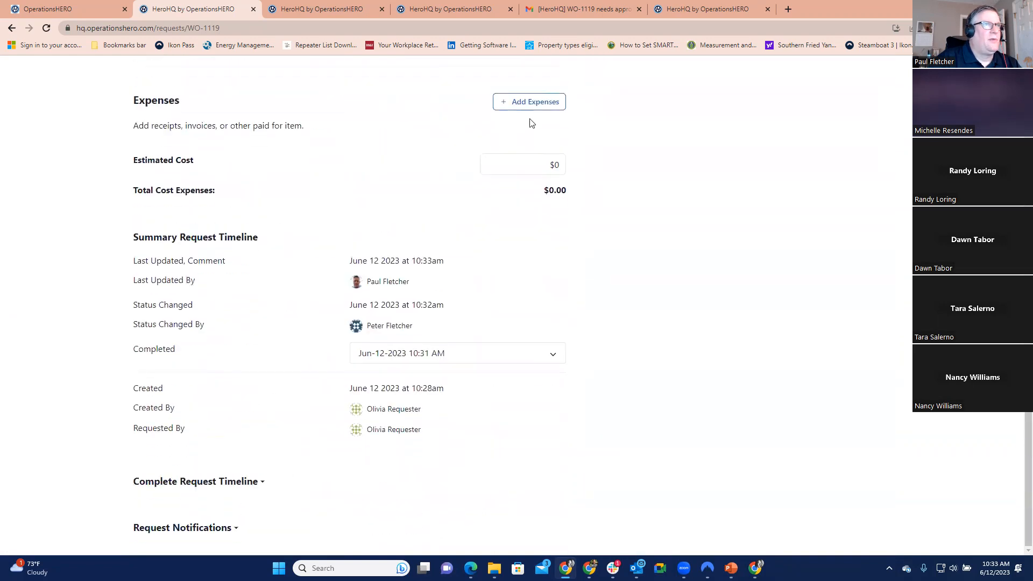
click(534, 103)
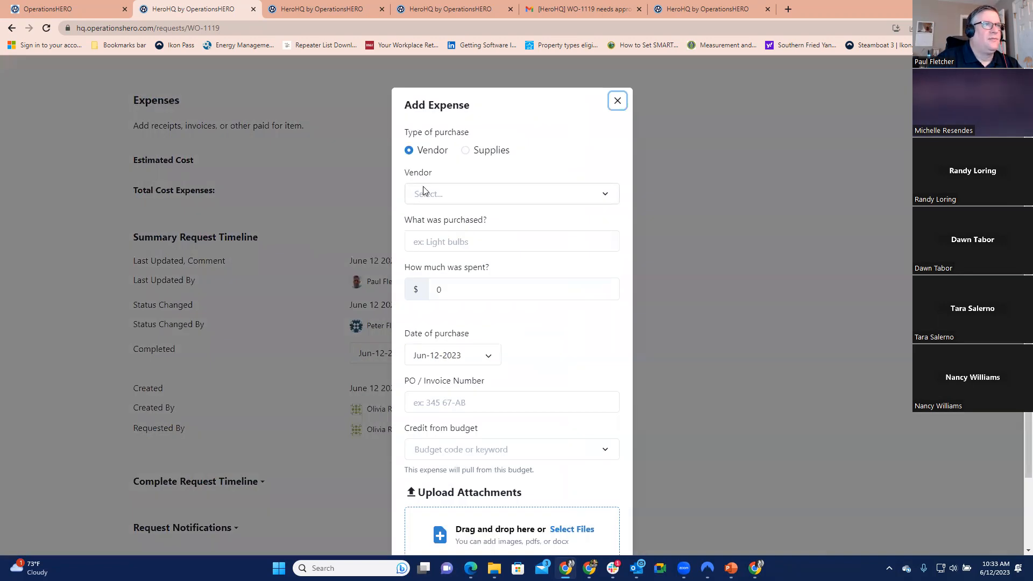
click(466, 150)
click(456, 194)
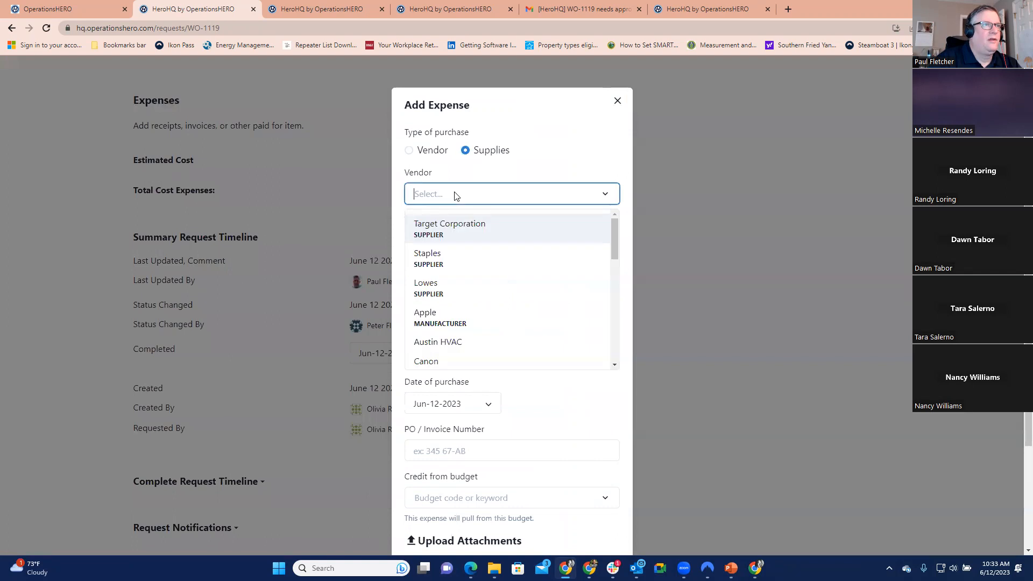
click(440, 285)
click(433, 250)
text(Graffiti Wash)
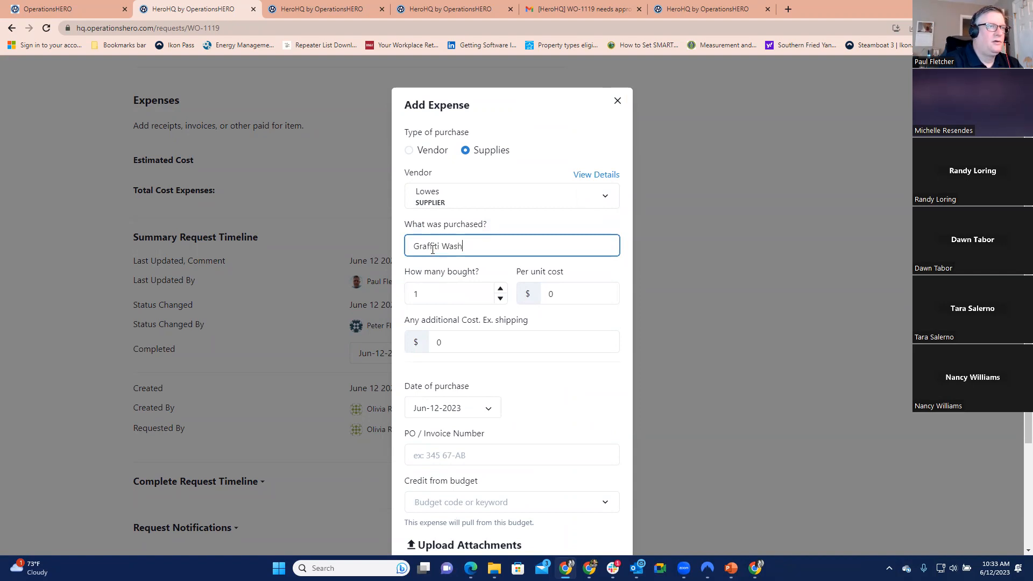
Set the Graffiti Wash per unit cost to $25.00 and add the purchase to the request.
click(552, 292)
text(25.)
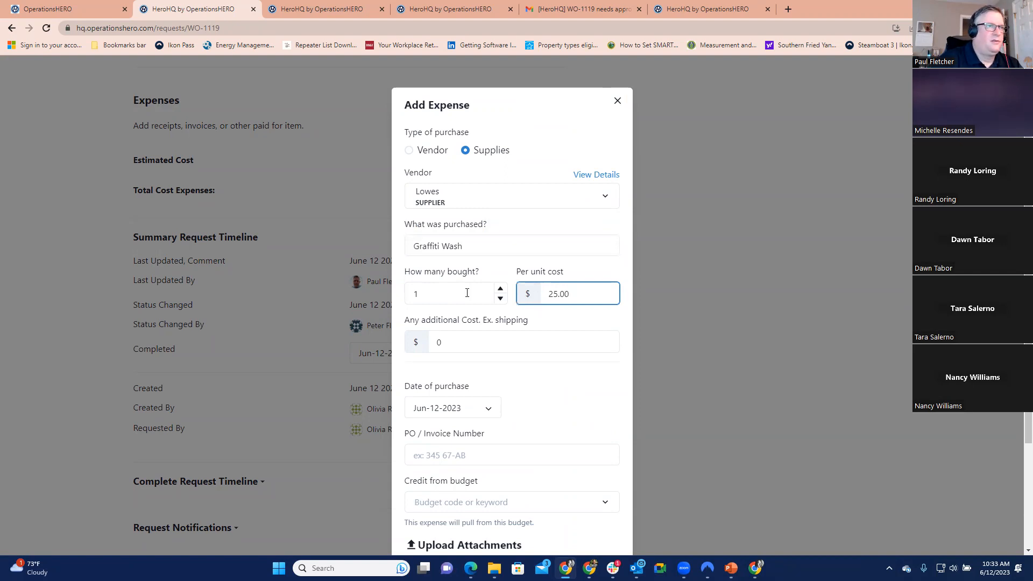
scroll(468, 293, down, 3)
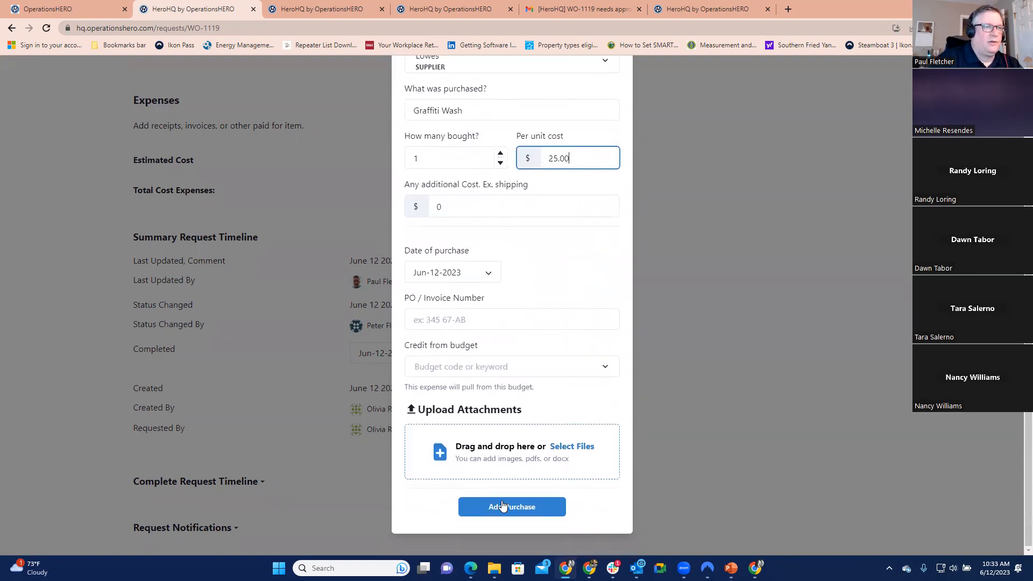
click(502, 507)
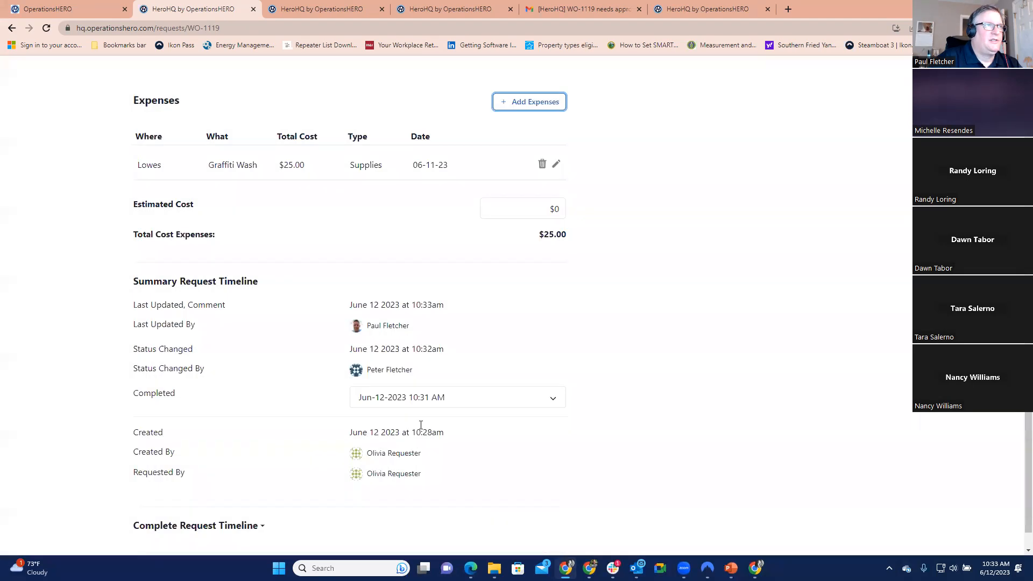
Add a labor transaction of 30 minutes Regular time for the second technician assigned to the request.
scroll(273, 343, up, 4)
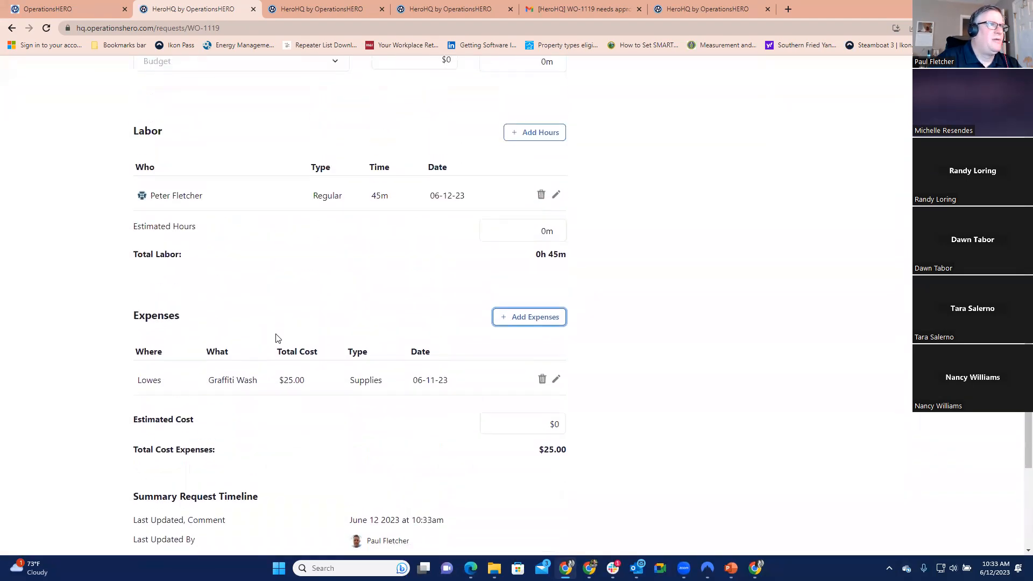
click(543, 137)
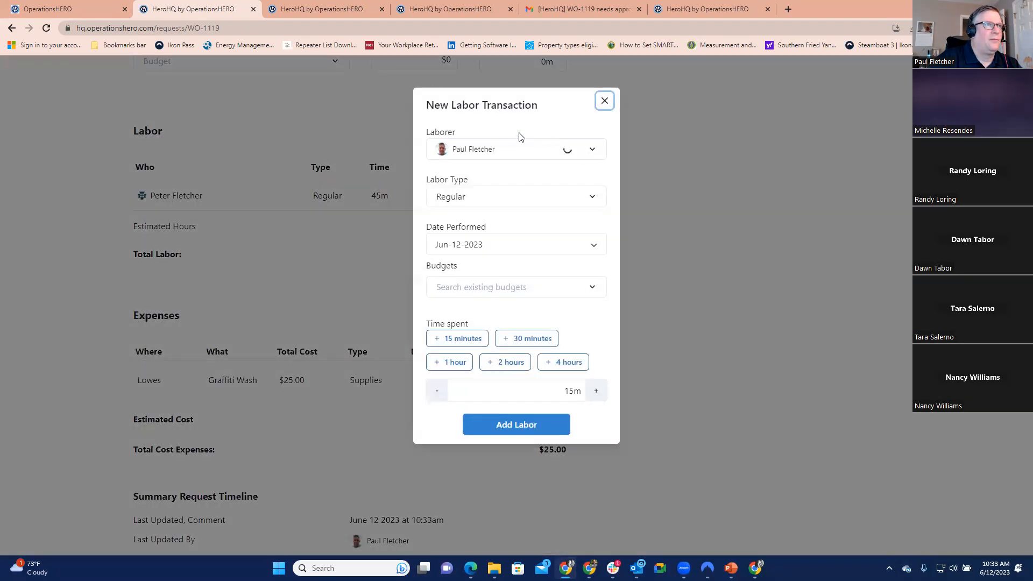
click(496, 151)
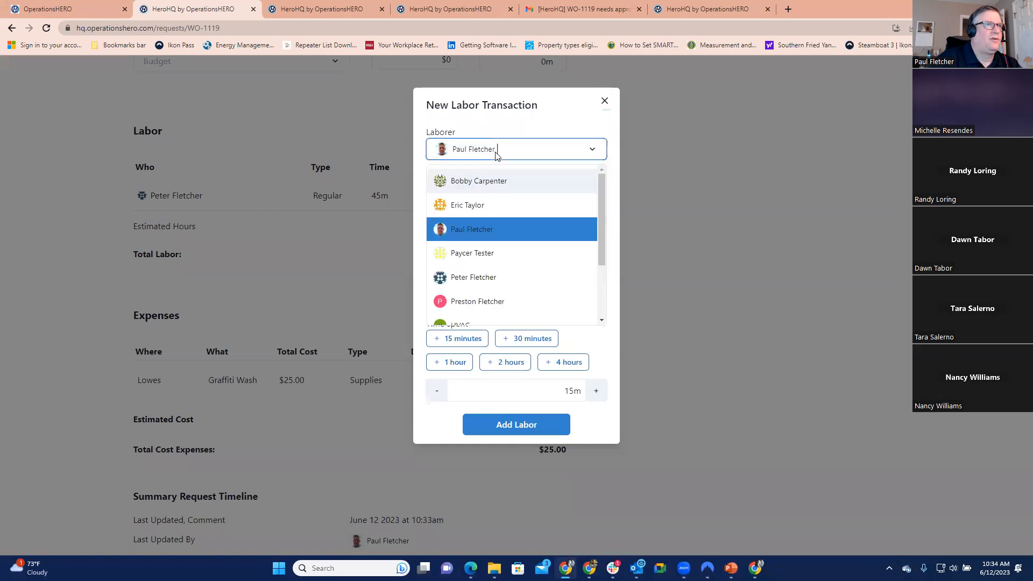
click(474, 261)
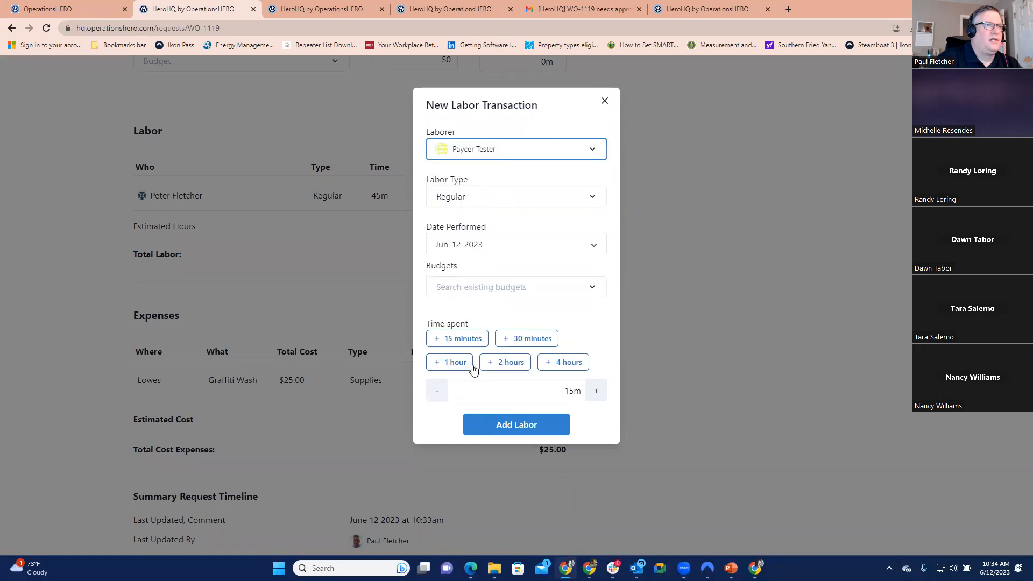
click(509, 344)
click(437, 391)
click(498, 424)
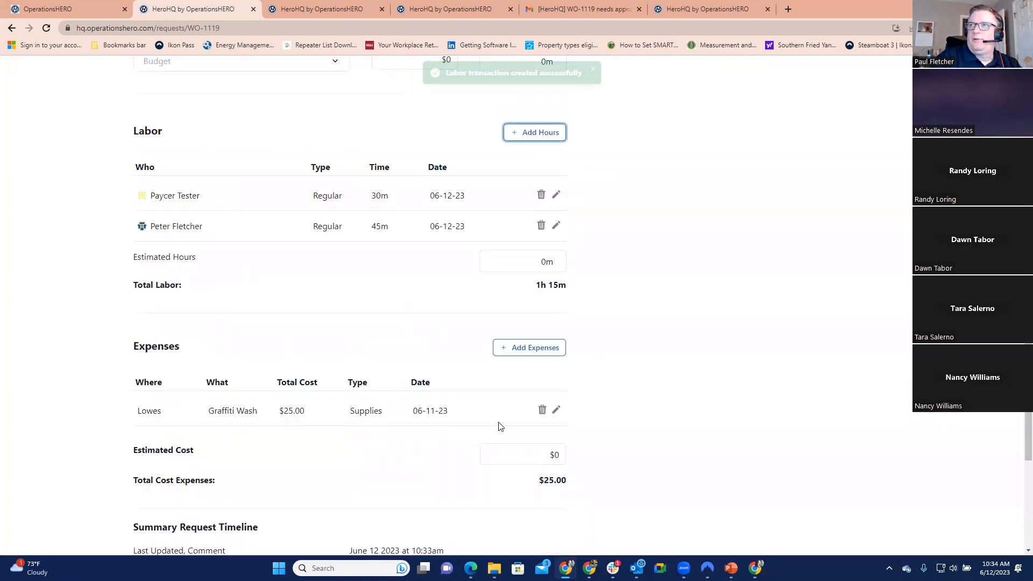
Examine the request's labor and expense entries, its closing form, and the available status, action and priority options.
scroll(161, 339, down, 4)
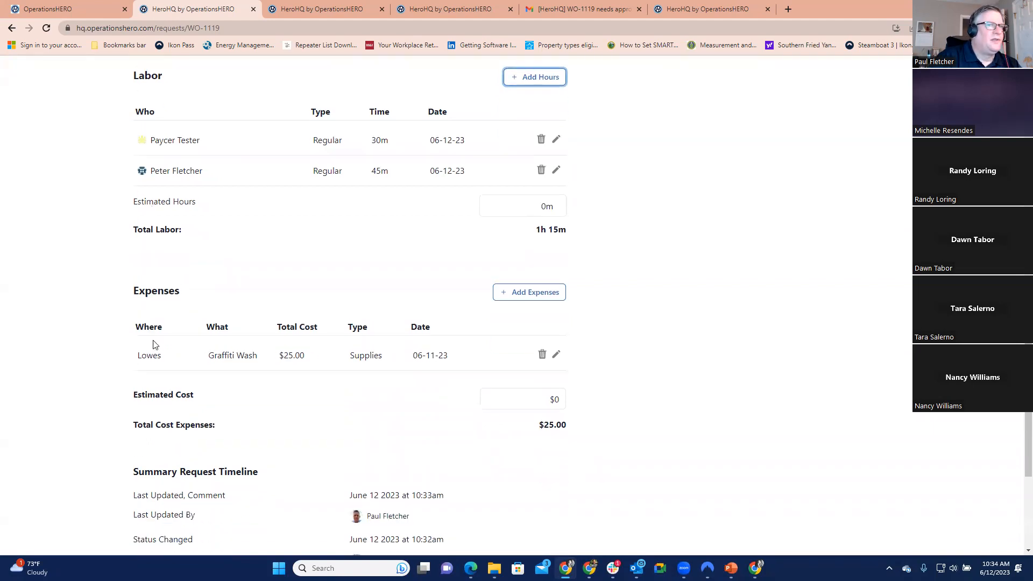
scroll(161, 339, up, 15)
scroll(322, 236, up, 4)
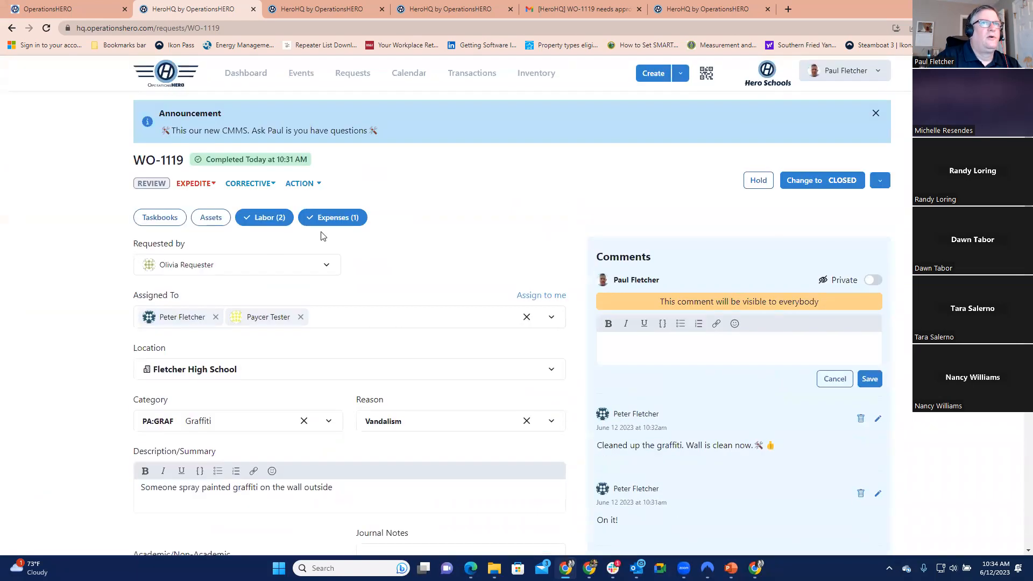
click(804, 181)
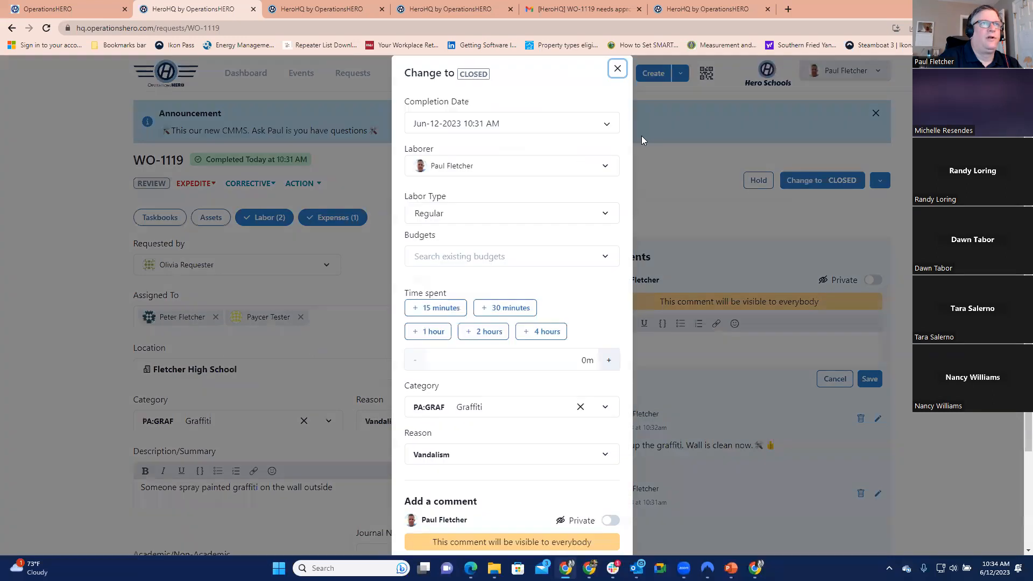
click(617, 68)
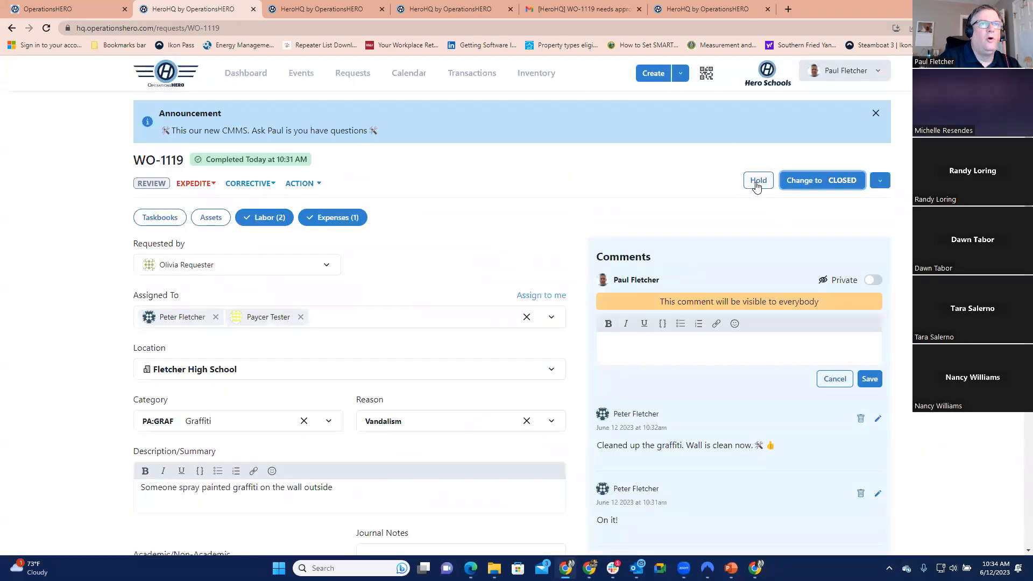
click(880, 181)
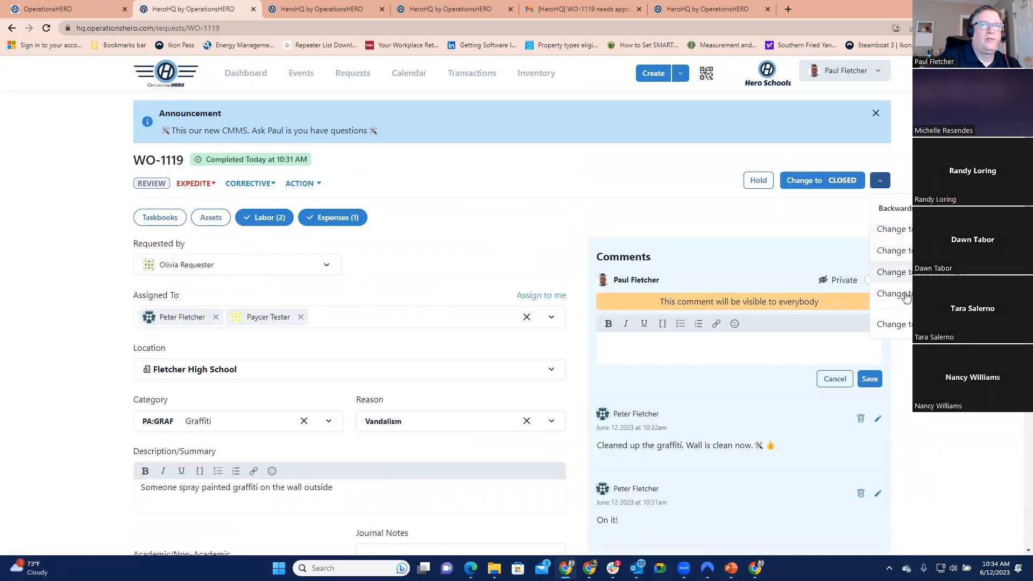
key(Escape)
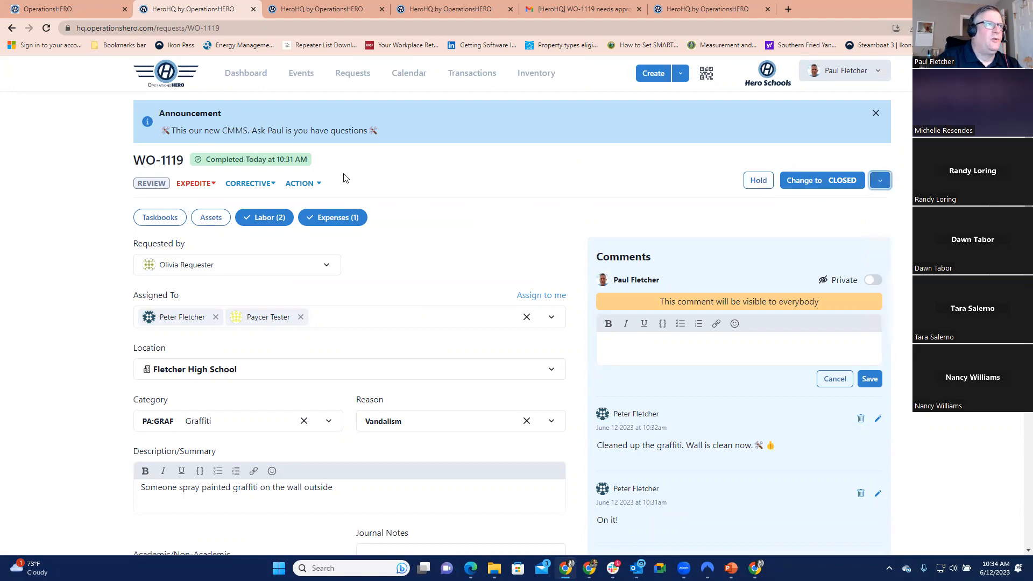
click(296, 184)
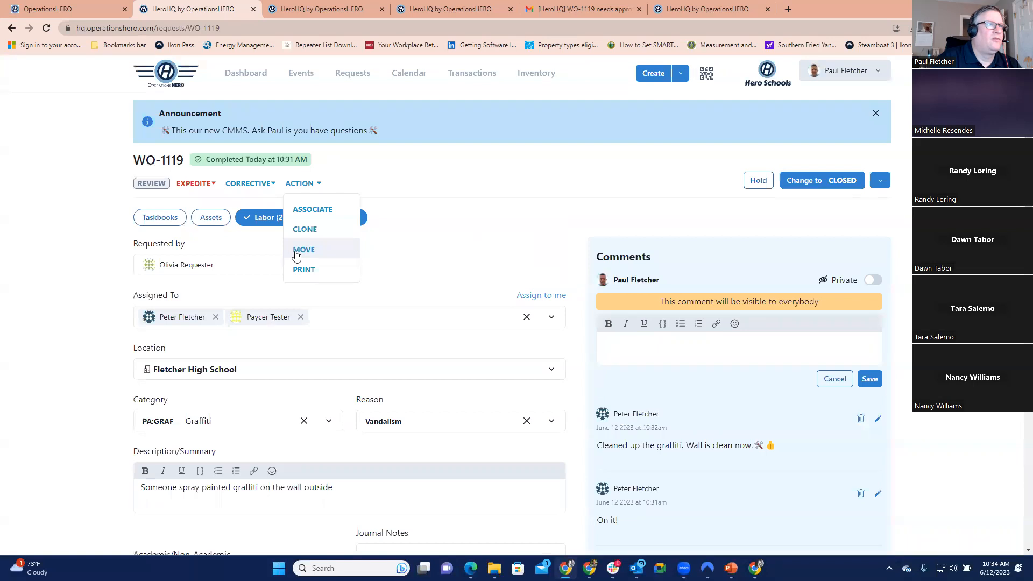
click(353, 173)
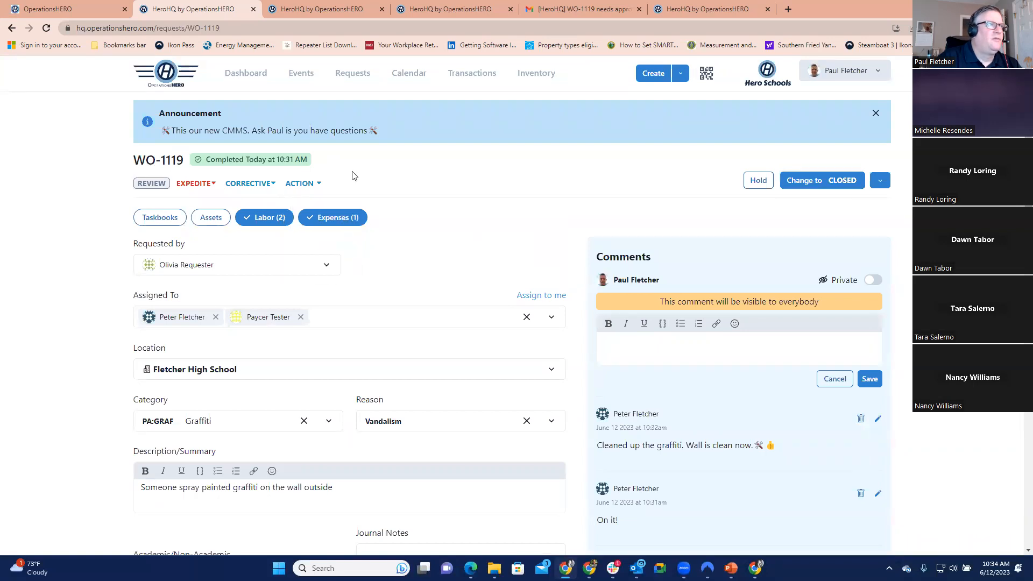
click(205, 186)
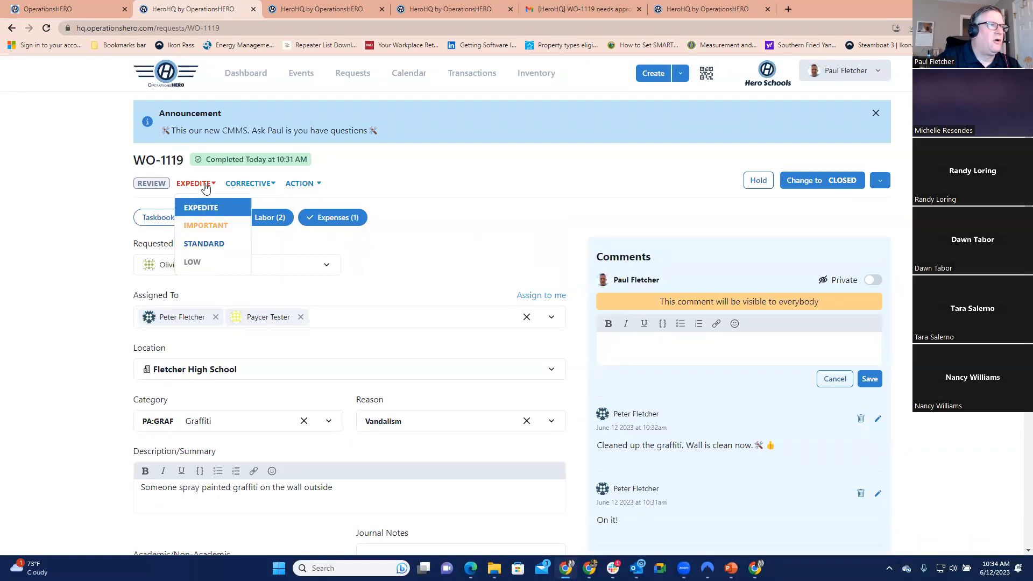
click(391, 182)
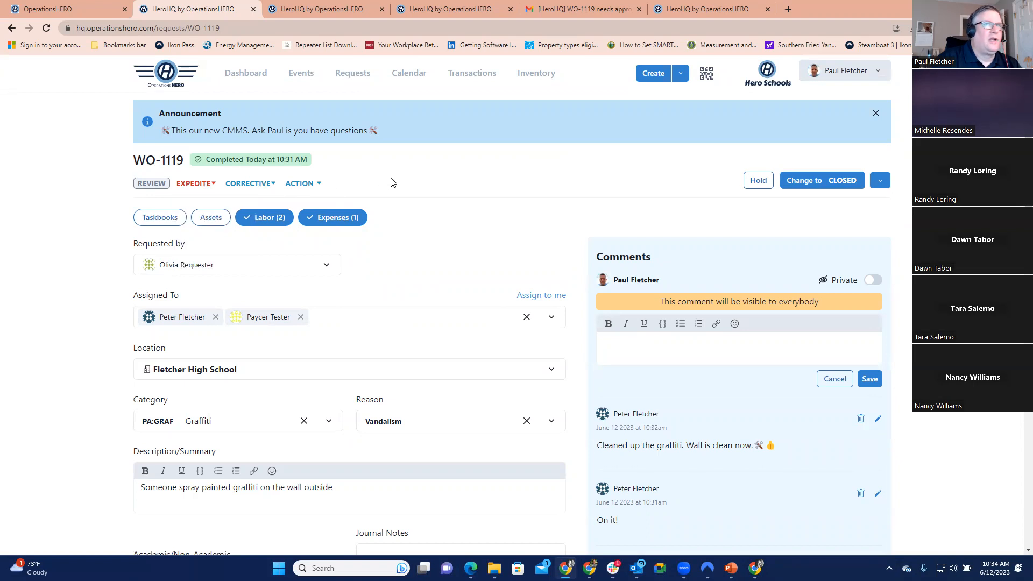
Change the graffiti request's status to CLOSED, keeping the Graffiti category and Vandalism reason in the closing form.
click(807, 185)
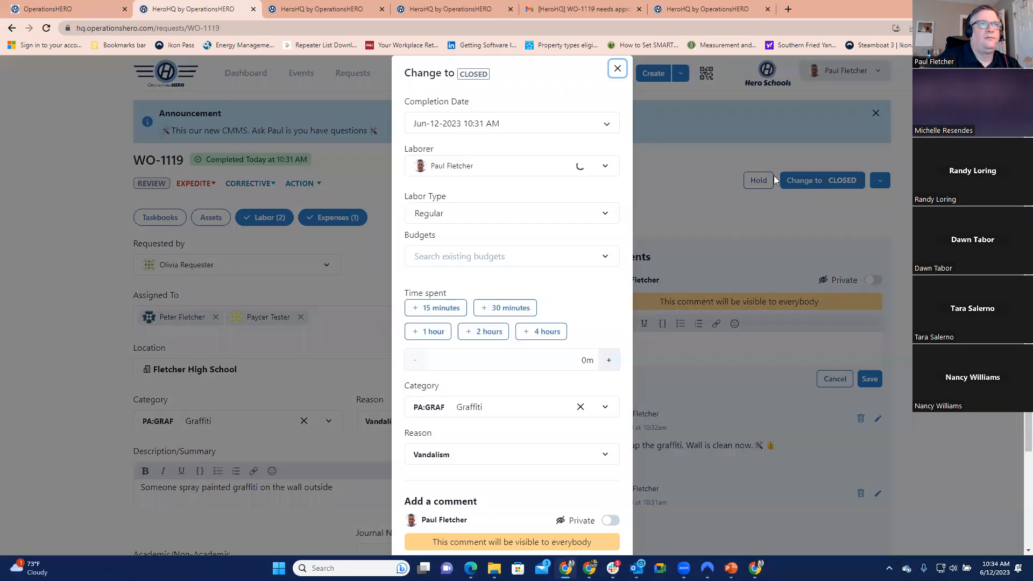
scroll(435, 320, down, 3)
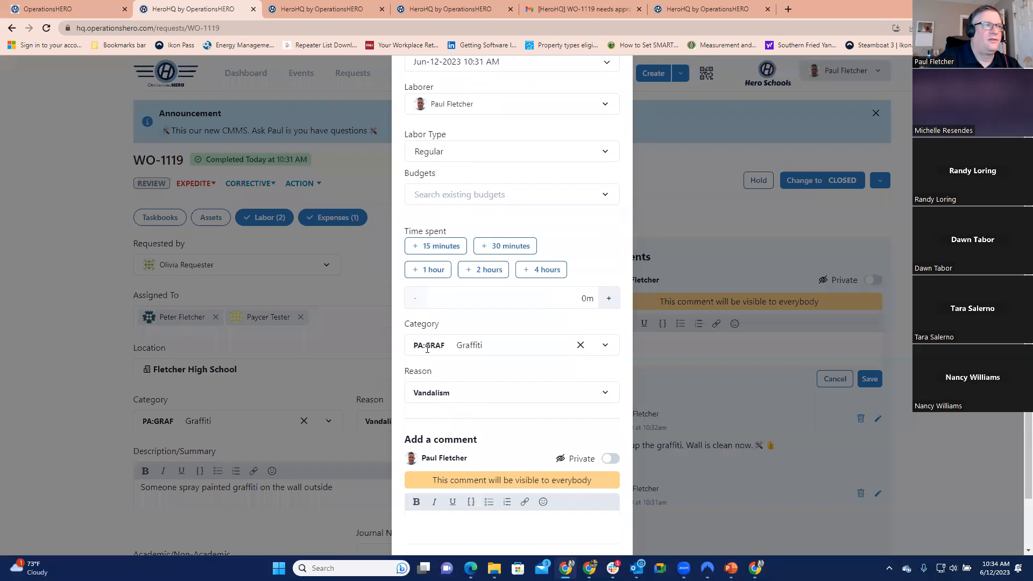
click(600, 507)
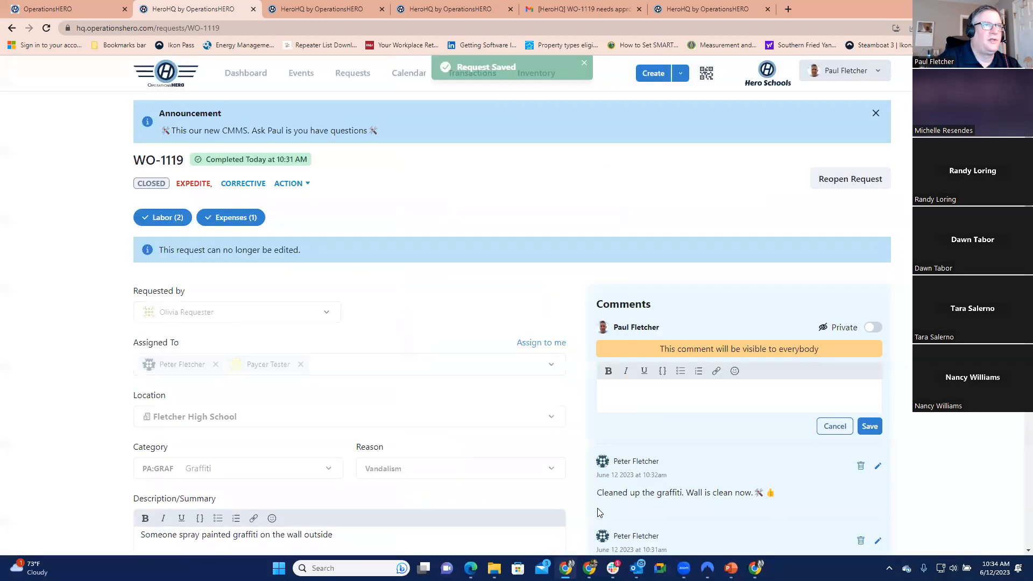
Switch to the requester's session, reload the request list, and review the closed graffiti request's details, comments and summary timeline.
click(310, 9)
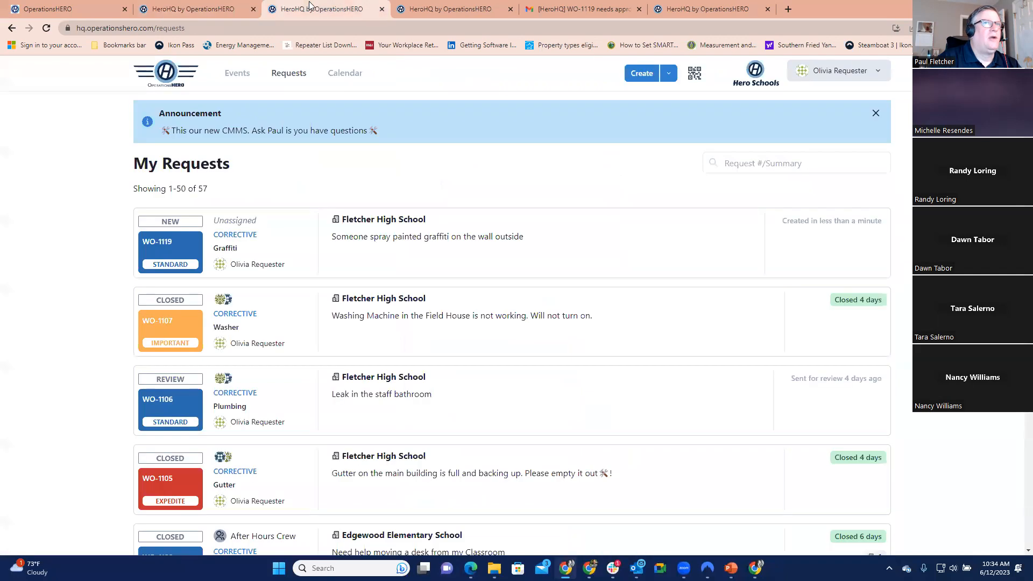
click(238, 73)
click(275, 75)
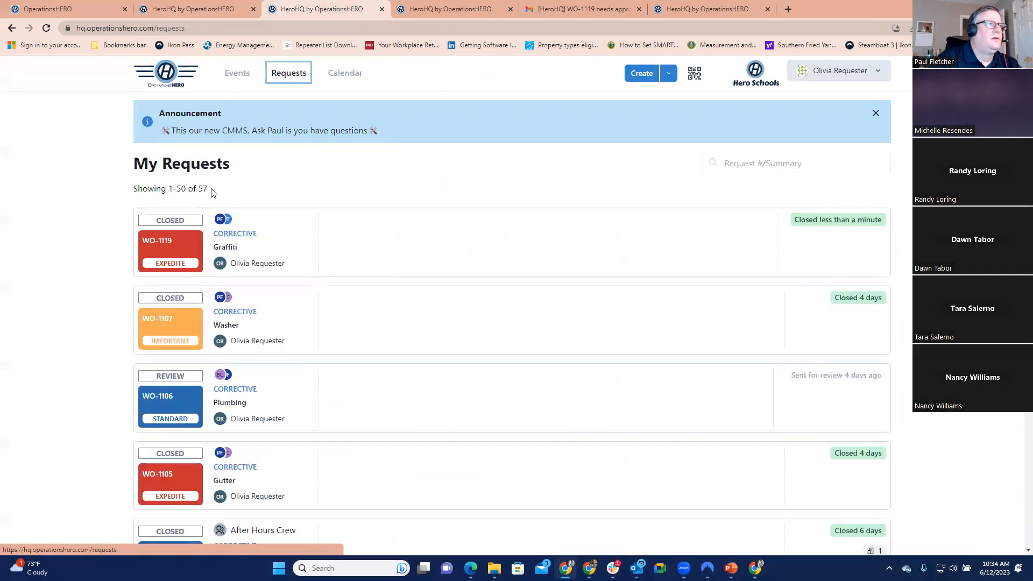
click(176, 249)
scroll(538, 312, down, 2)
click(660, 284)
scroll(525, 273, down, 1)
scroll(525, 273, down, 2)
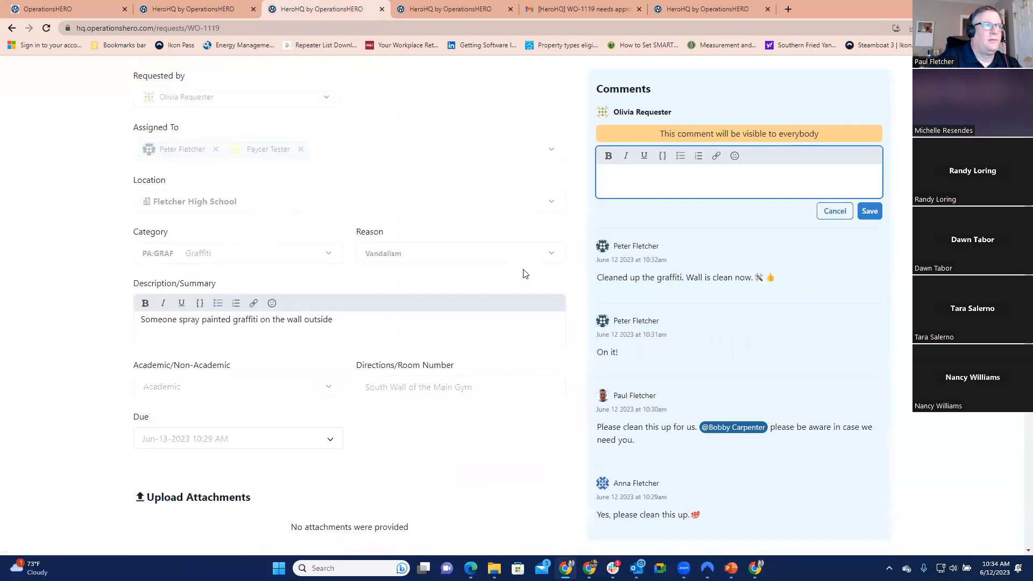
scroll(161, 248, down, 1)
scroll(176, 253, down, 3)
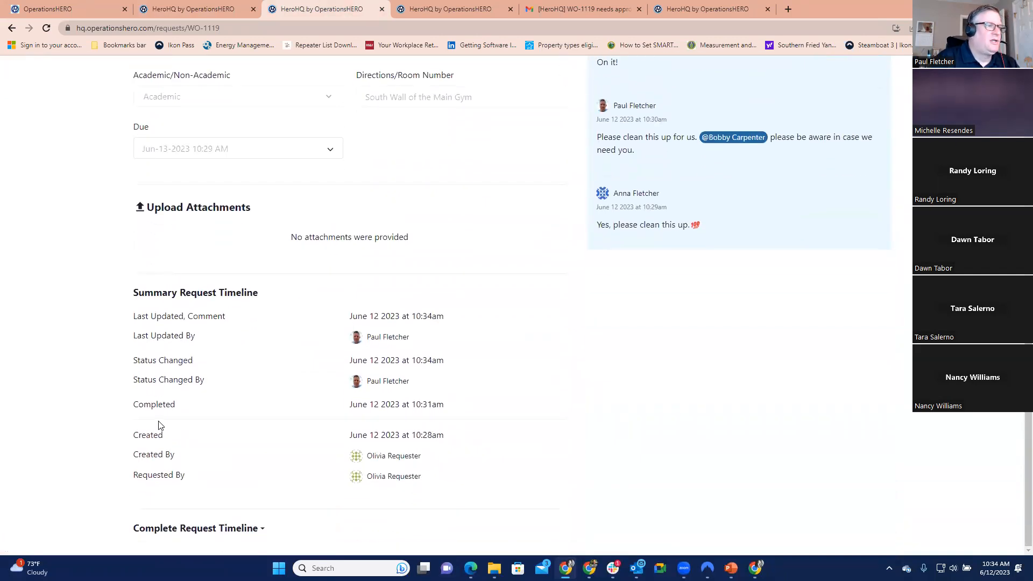
Expand the Complete Request Timeline and examine the request's full history from creation to closing.
click(203, 530)
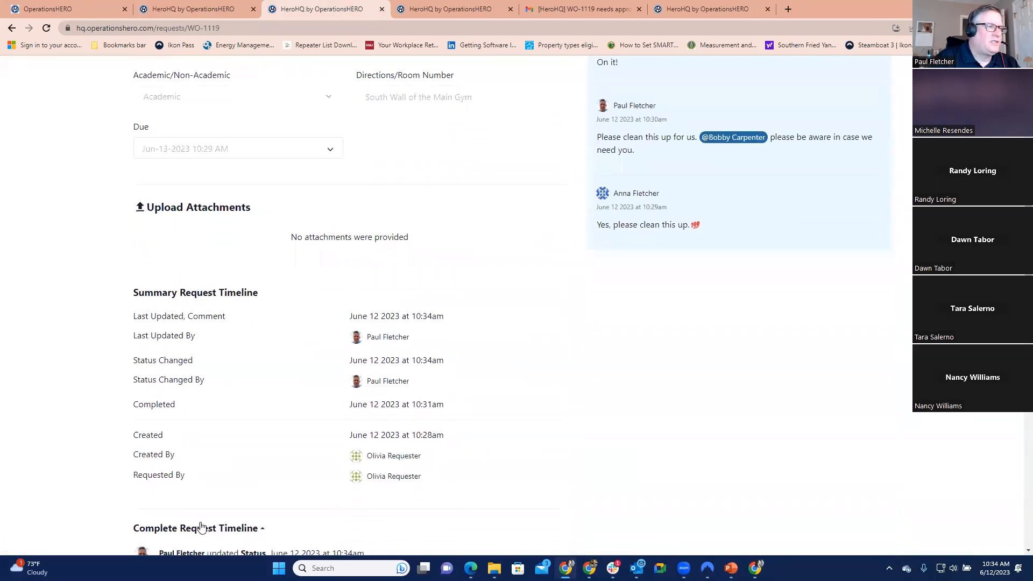
scroll(194, 517, down, 4)
scroll(193, 516, down, 10)
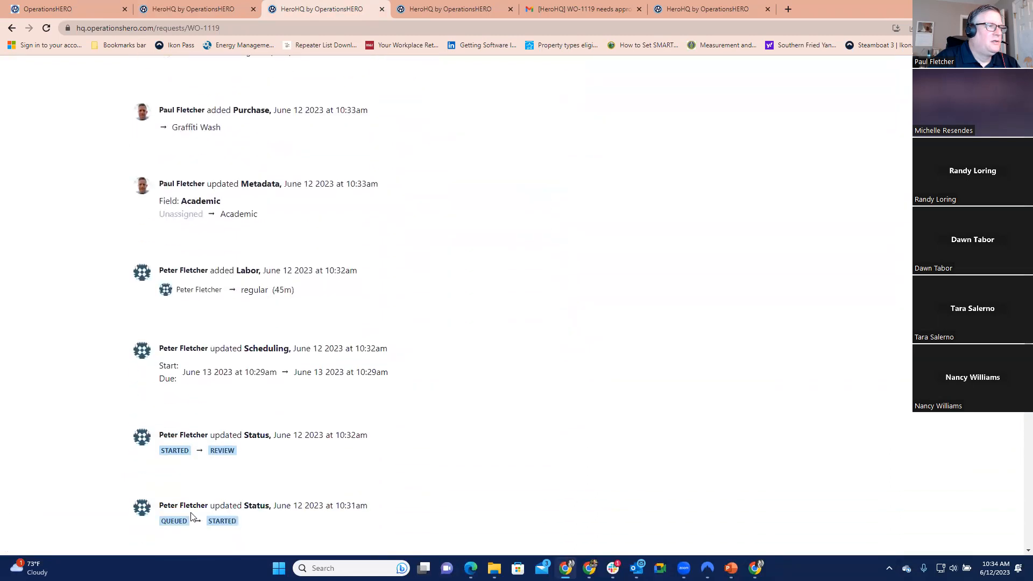
scroll(193, 516, down, 7)
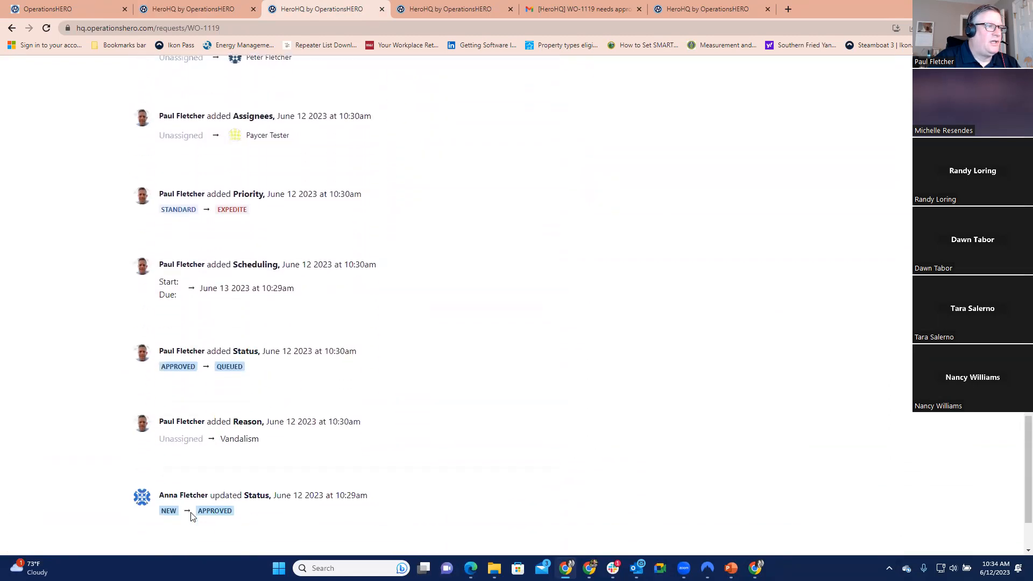
scroll(191, 517, down, 1)
scroll(191, 517, up, 1)
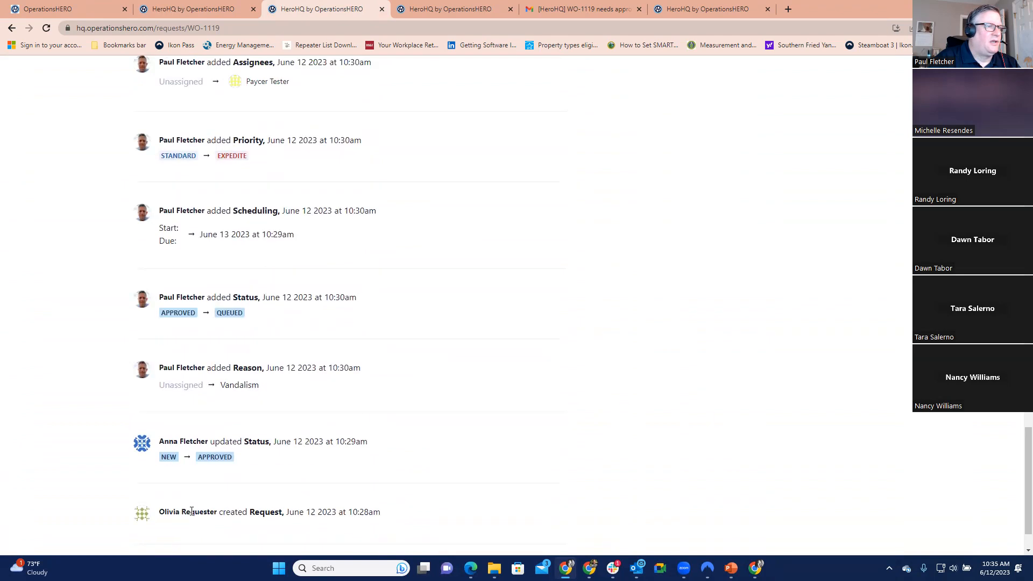
scroll(192, 512, up, 7)
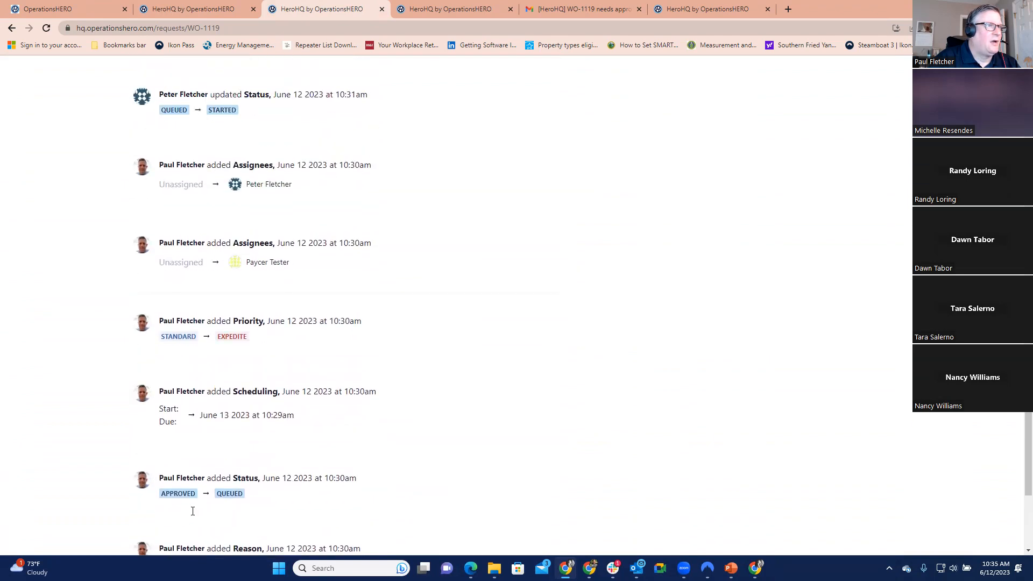
scroll(193, 514, up, 14)
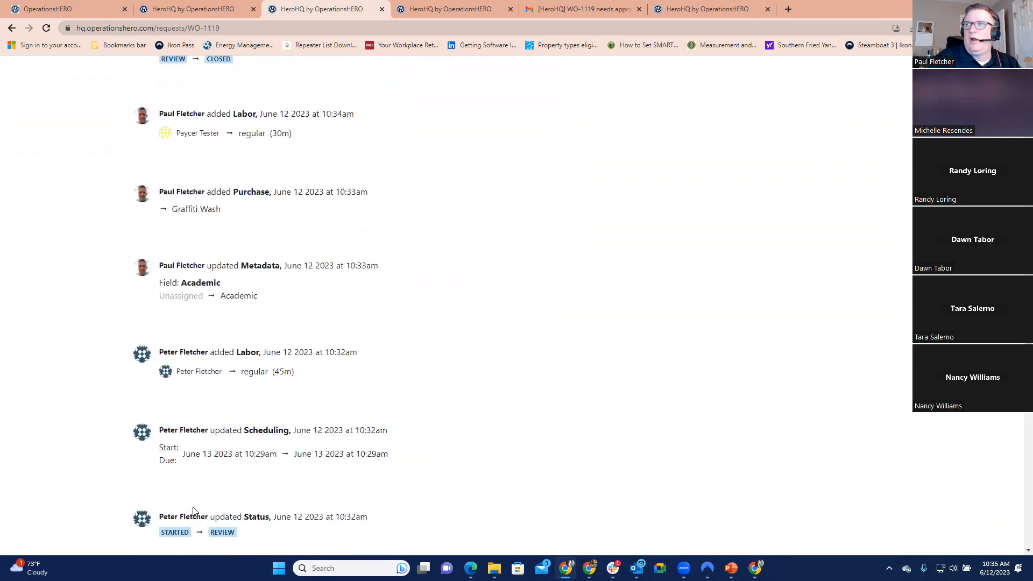
scroll(195, 502, up, 10)
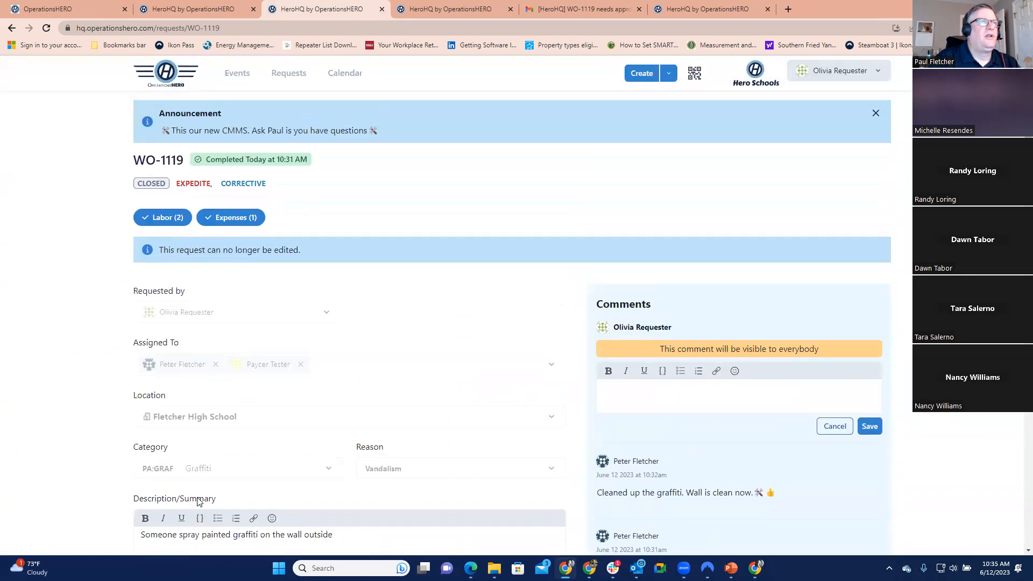
In the technician's mobile view, look up QR code 000008, select asset FHS-AHU-GYM-001 to view its available actions, and close the lookup.
click(442, 10)
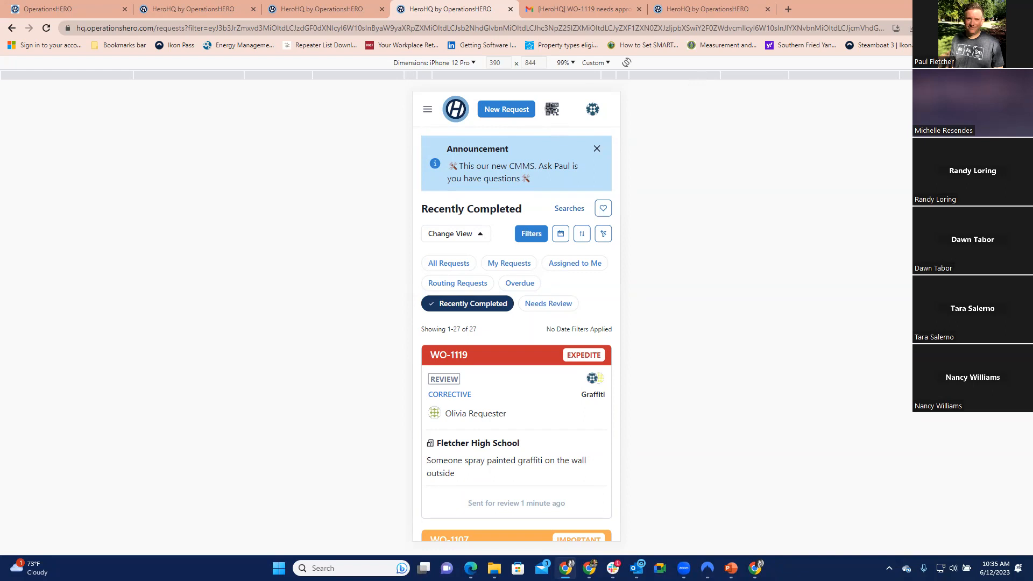
click(552, 108)
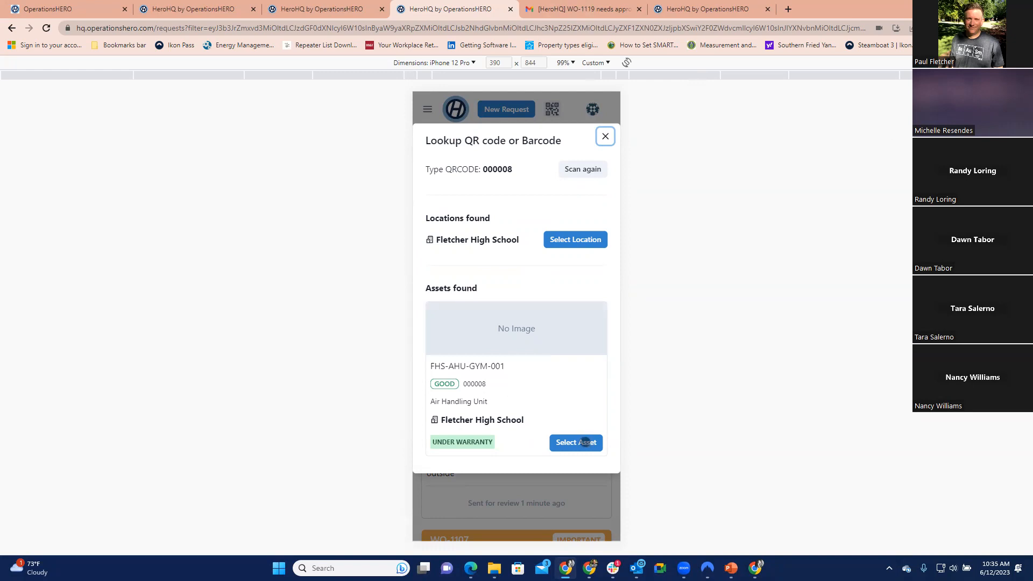
click(576, 443)
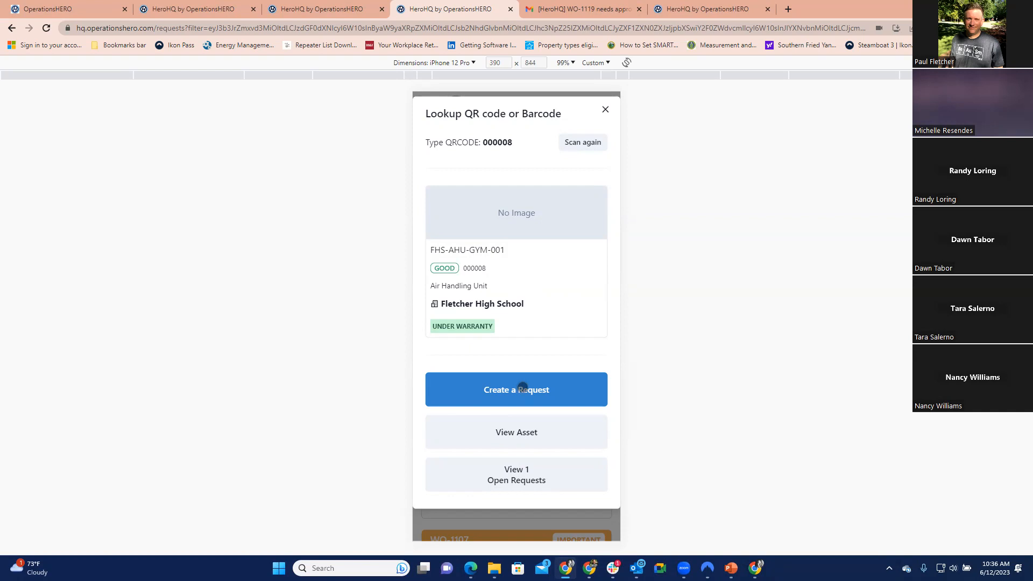
scroll(523, 387, up, 1)
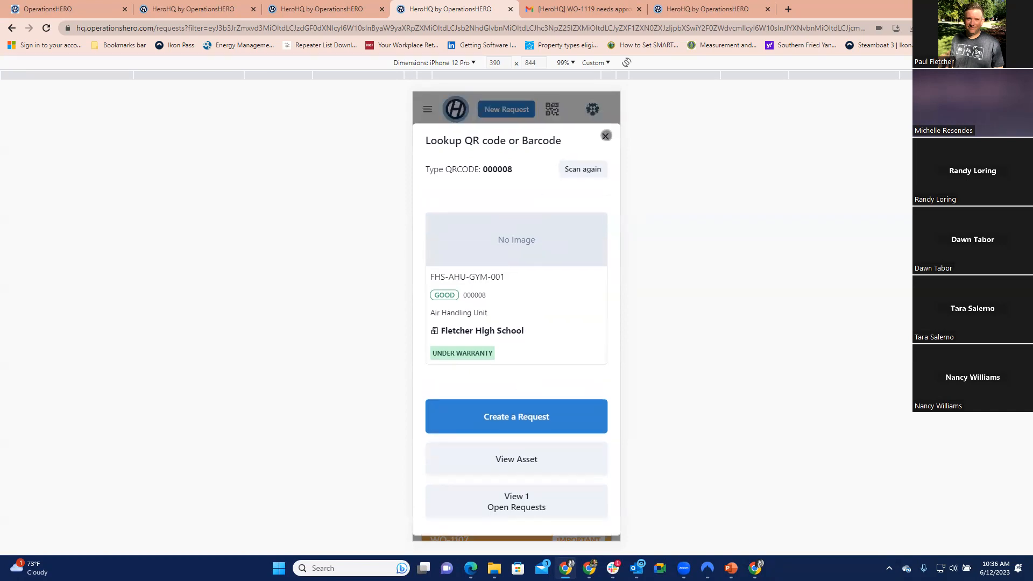
click(606, 135)
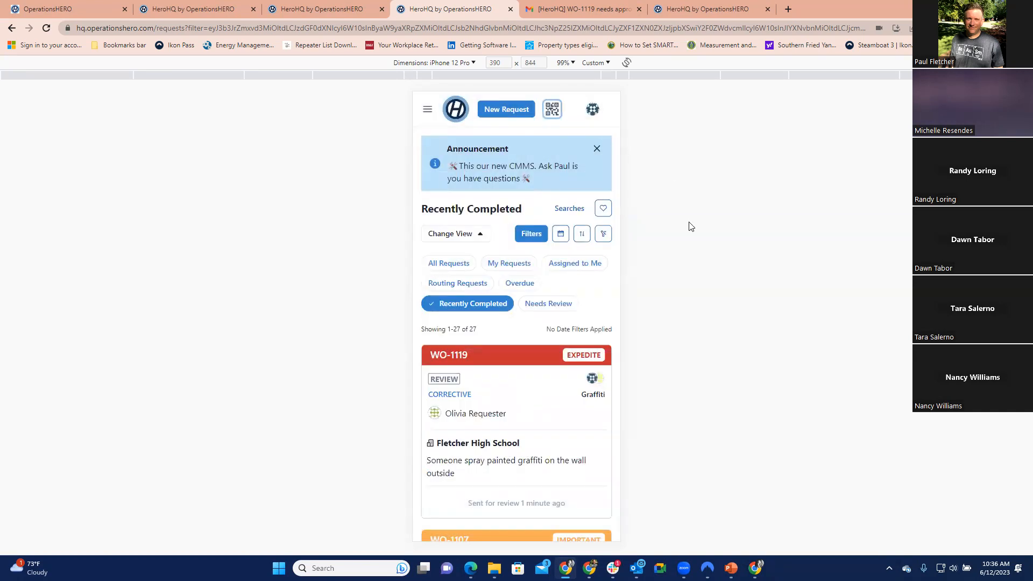